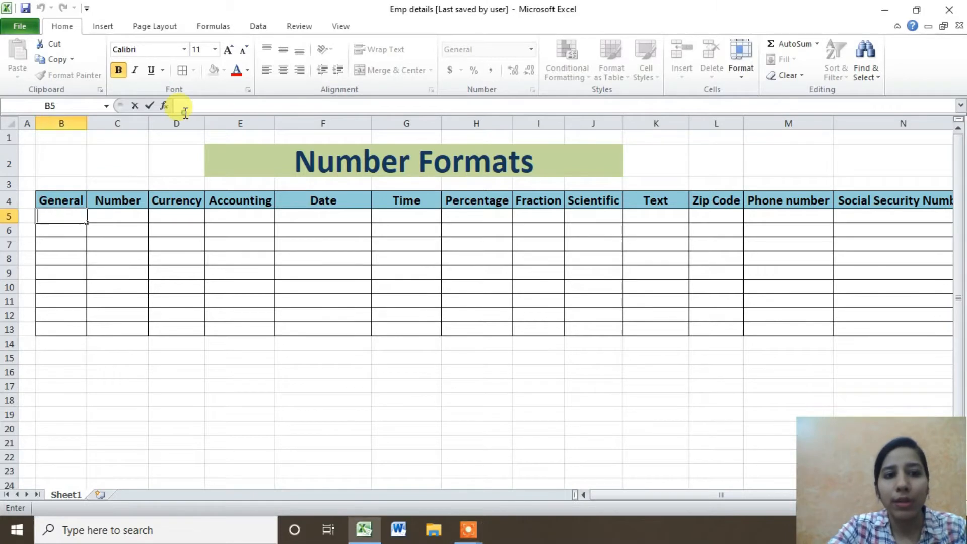
Select cell B5 and check its General format in the number format list.
{"action": "left_click", "coordinate": [234, 388]}
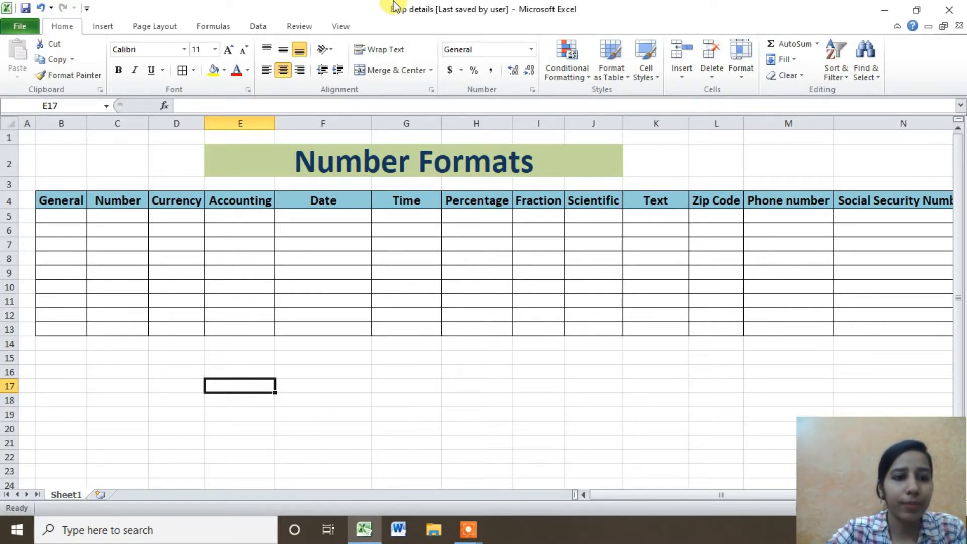
{"action": "left_click", "coordinate": [71, 216]}
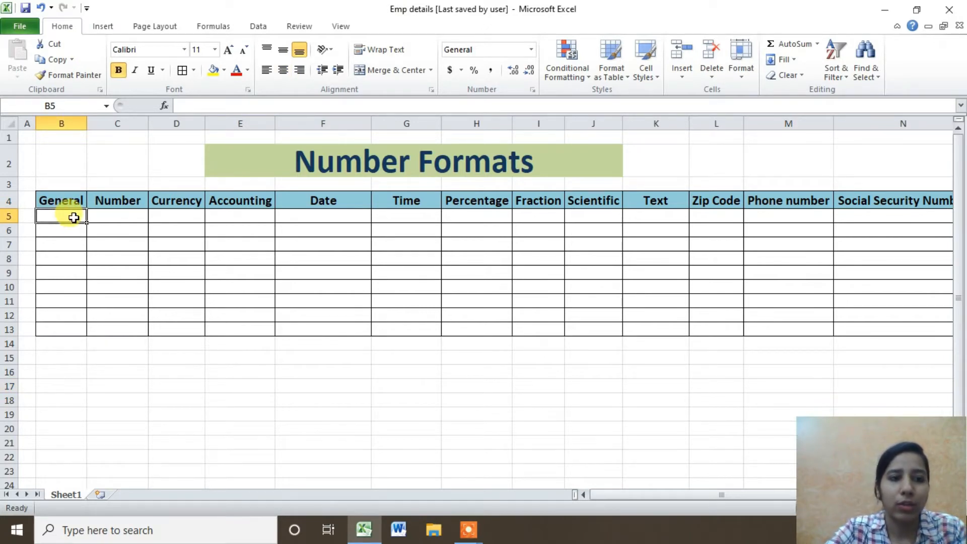
{"action": "double_click", "coordinate": [74, 217]}
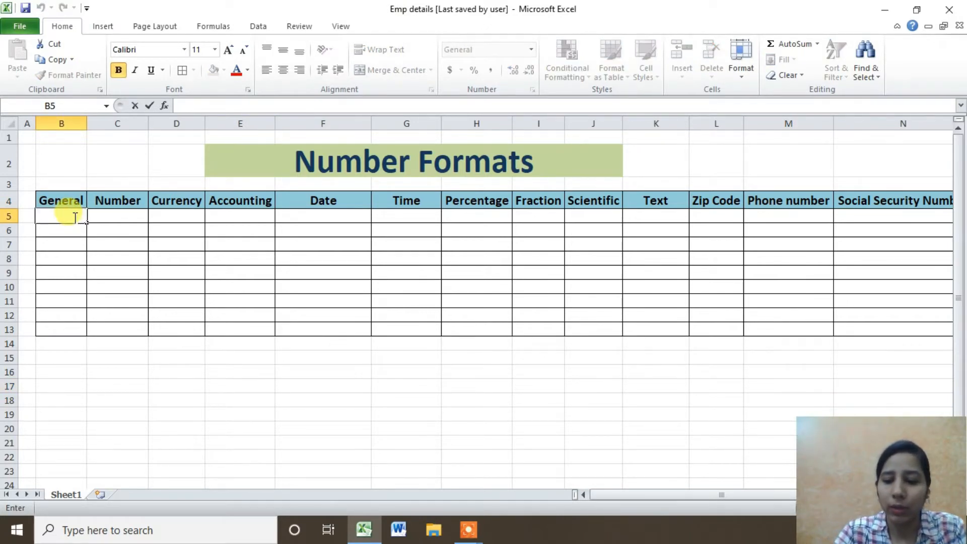
{"action": "left_click", "coordinate": [93, 338]}
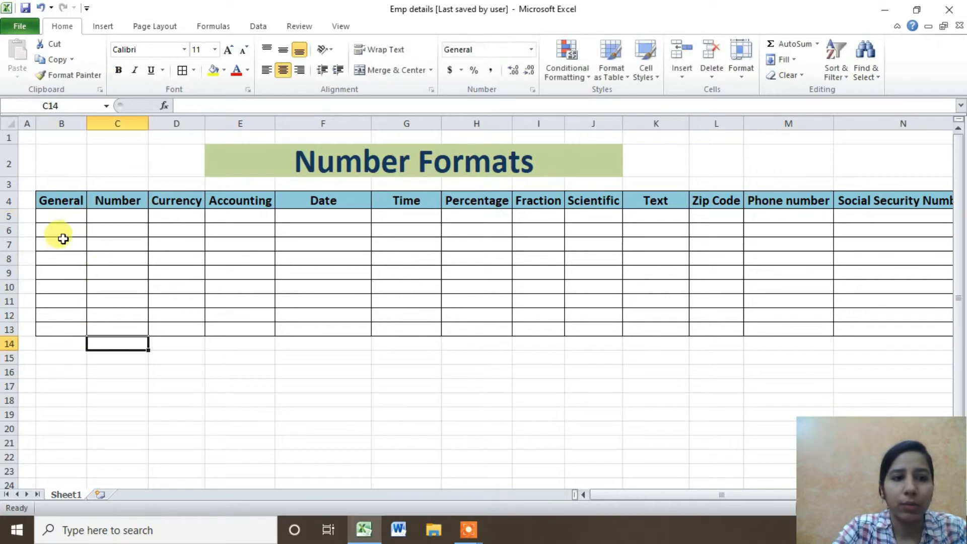
{"action": "left_click", "coordinate": [67, 216]}
{"action": "left_click", "coordinate": [499, 48]}
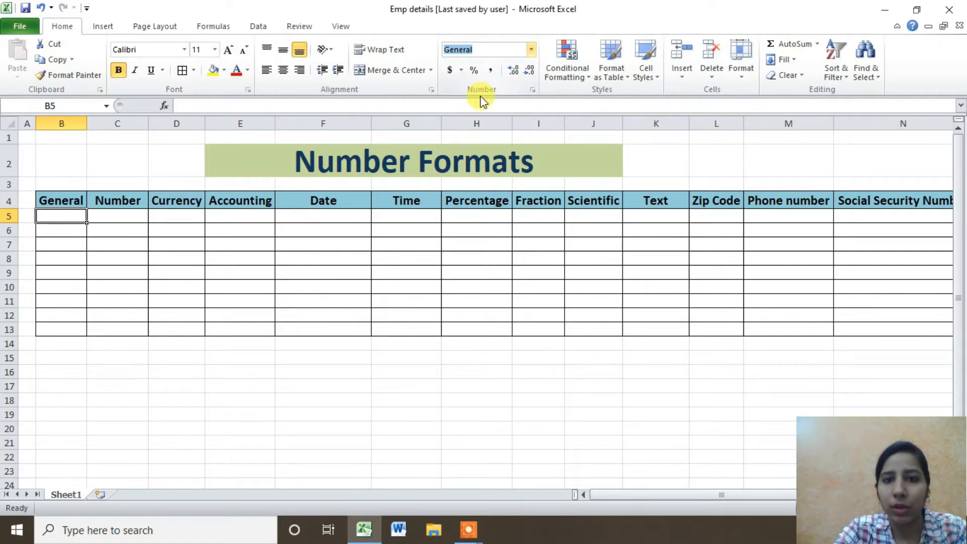
{"action": "left_click", "coordinate": [531, 50]}
{"action": "left_click", "coordinate": [533, 53]}
{"action": "left_click", "coordinate": [532, 52]}
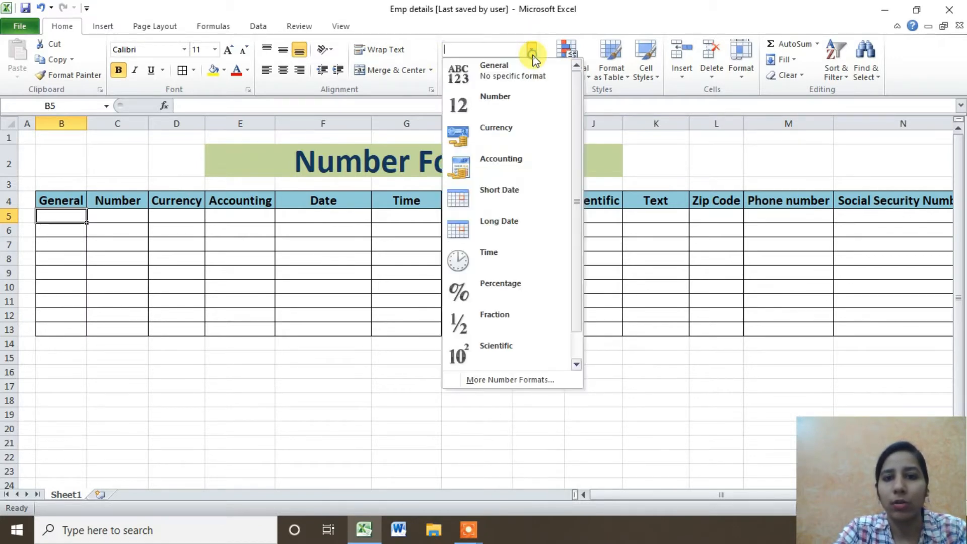
{"action": "left_click_drag", "start_coordinate": [575, 231], "coordinate": [576, 327]}
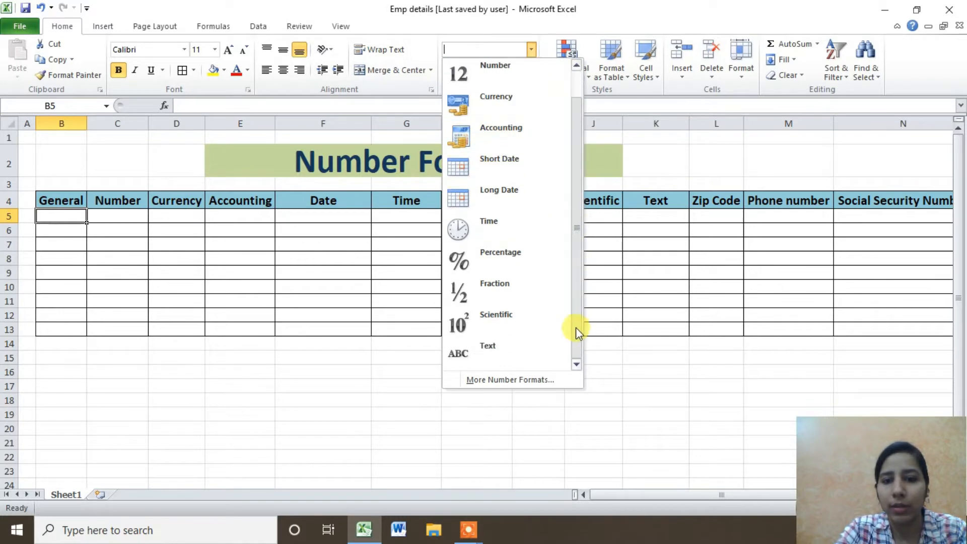
View B5's settings in the Format Cells dialog and close it unchanged.
{"action": "left_click", "coordinate": [508, 382]}
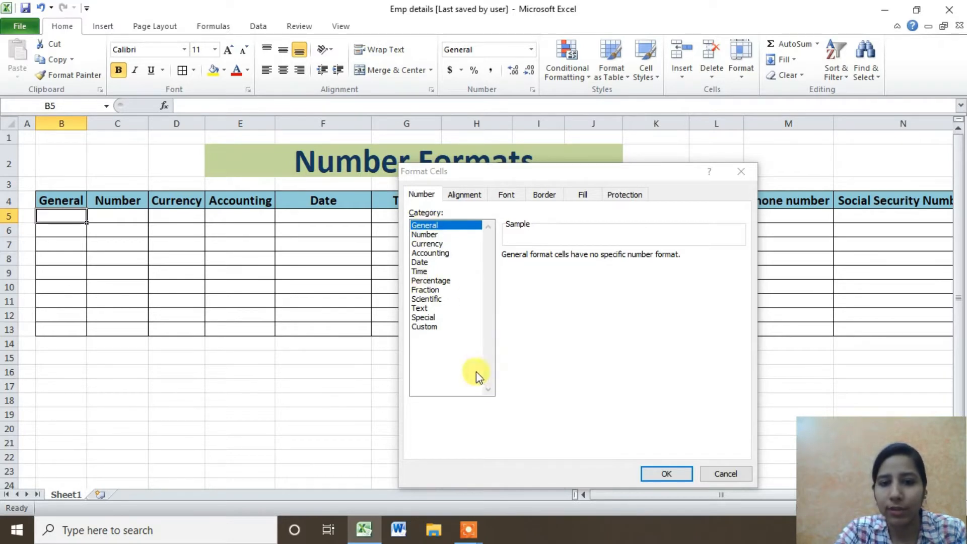
{"action": "left_click", "coordinate": [732, 473]}
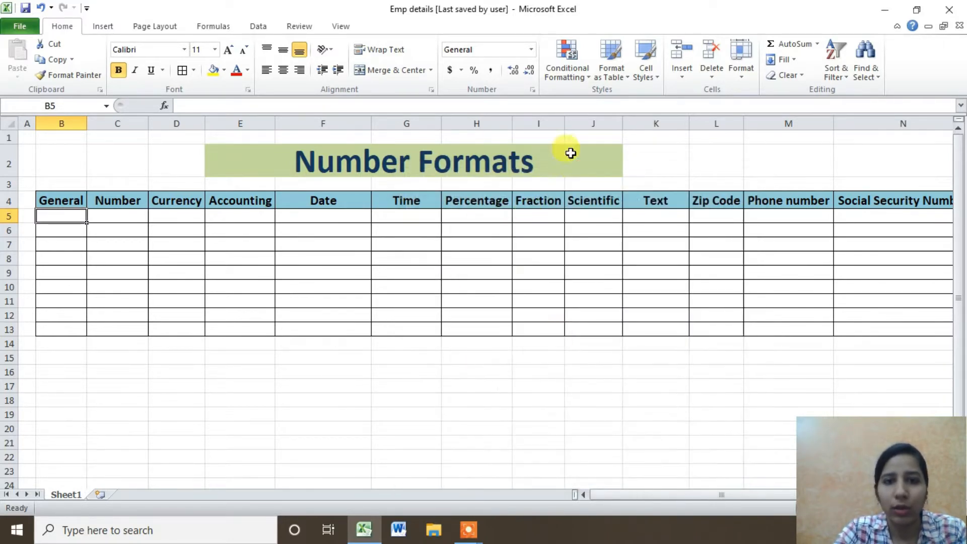
{"action": "left_click", "coordinate": [532, 90]}
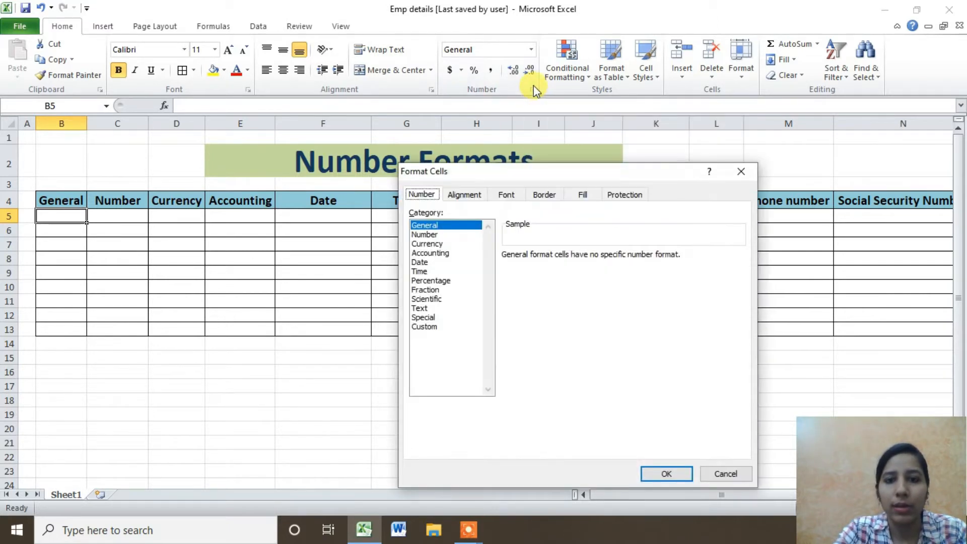
{"action": "left_click", "coordinate": [721, 467]}
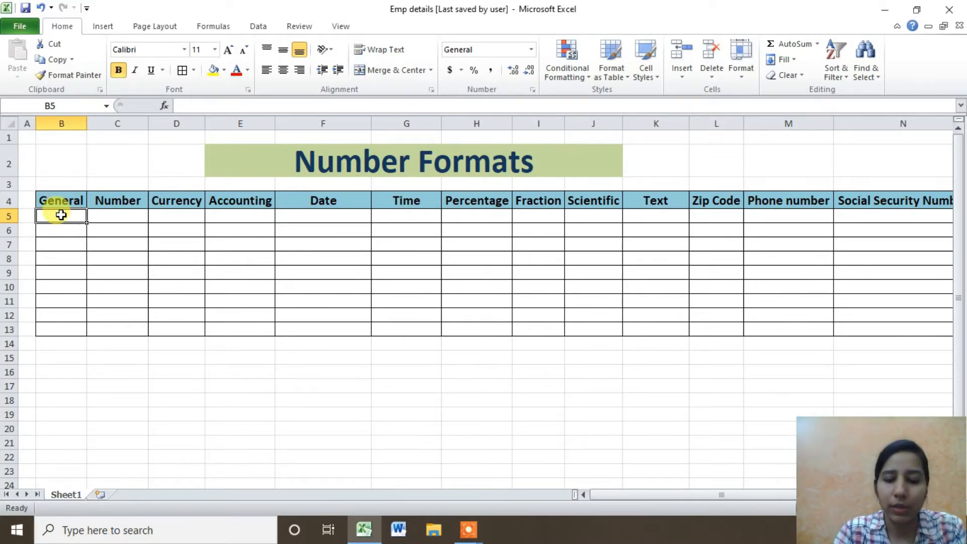
Enter 123, 589, fiza and lion into cells B5 to B8.
{"action": "type", "text": "123"}
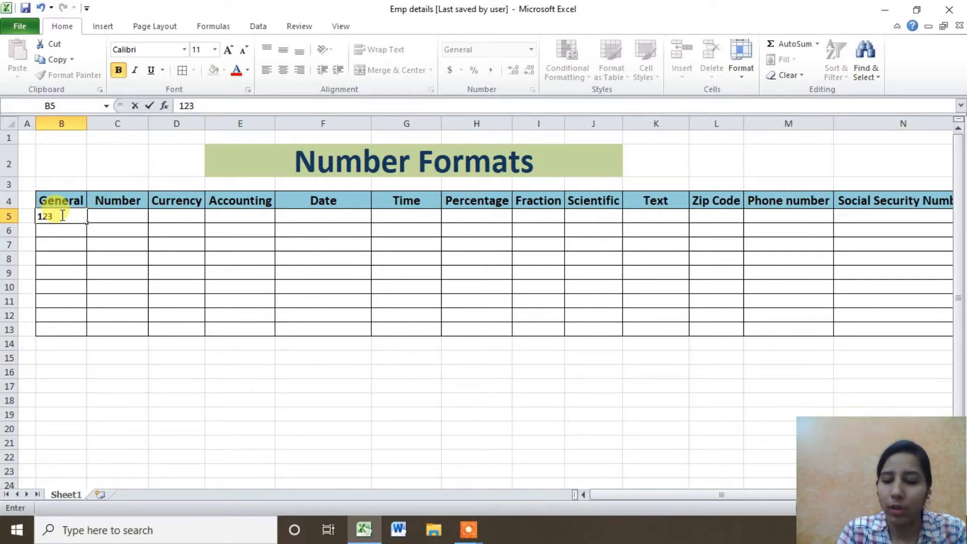
{"action": "key", "text": "Return"}
{"action": "type", "text": "589"}
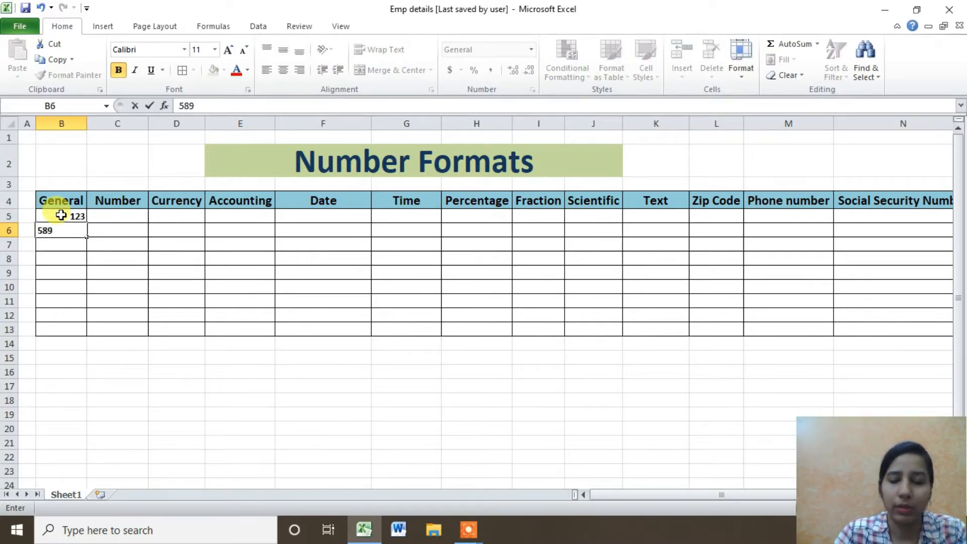
{"action": "key", "text": "Return"}
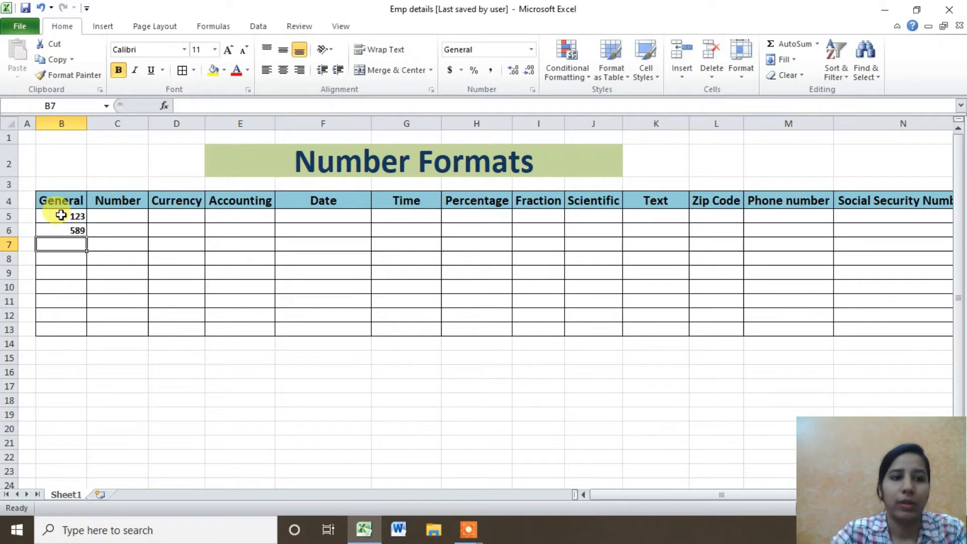
{"action": "type", "text": "fhj"}
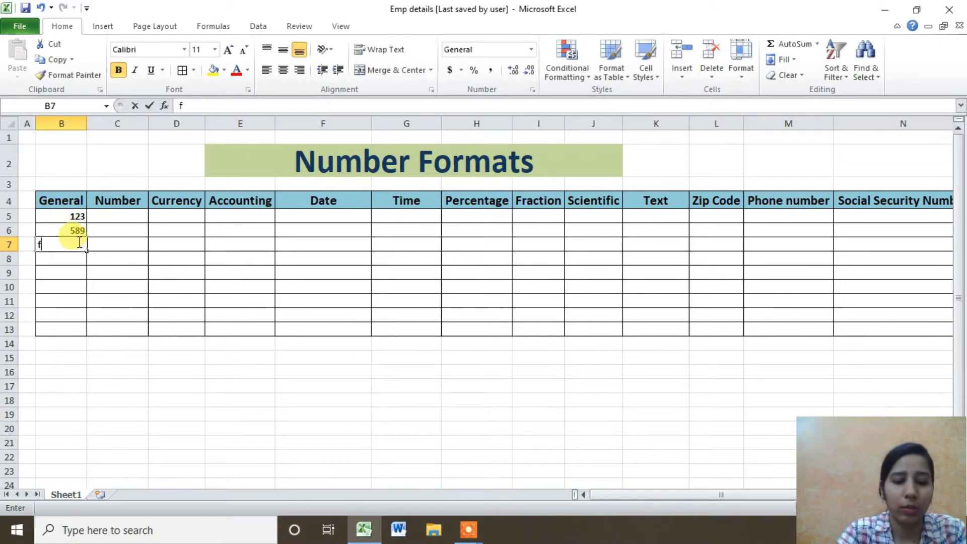
{"action": "key", "text": "BackSpace"}
{"action": "key", "text": "BackSpace"}
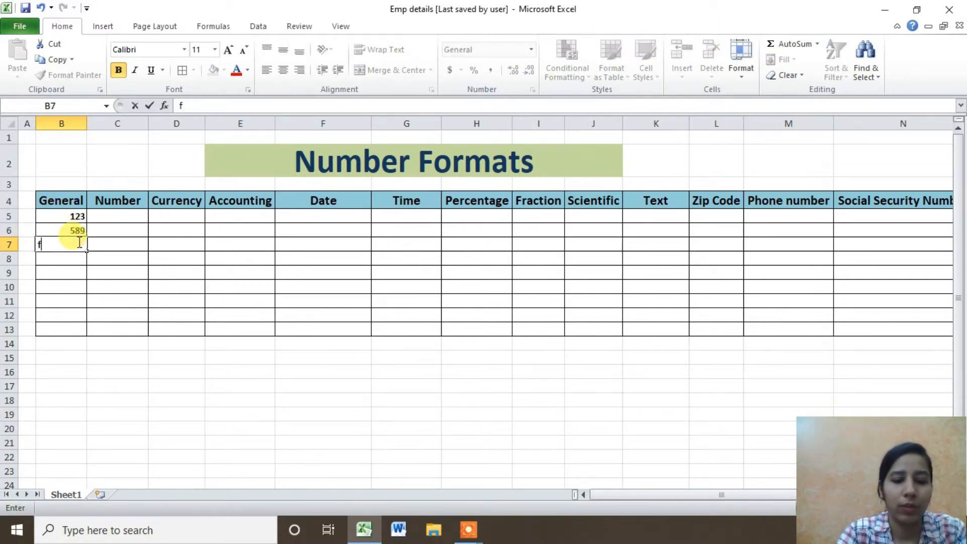
{"action": "type", "text": "iza"}
{"action": "key", "text": "Return"}
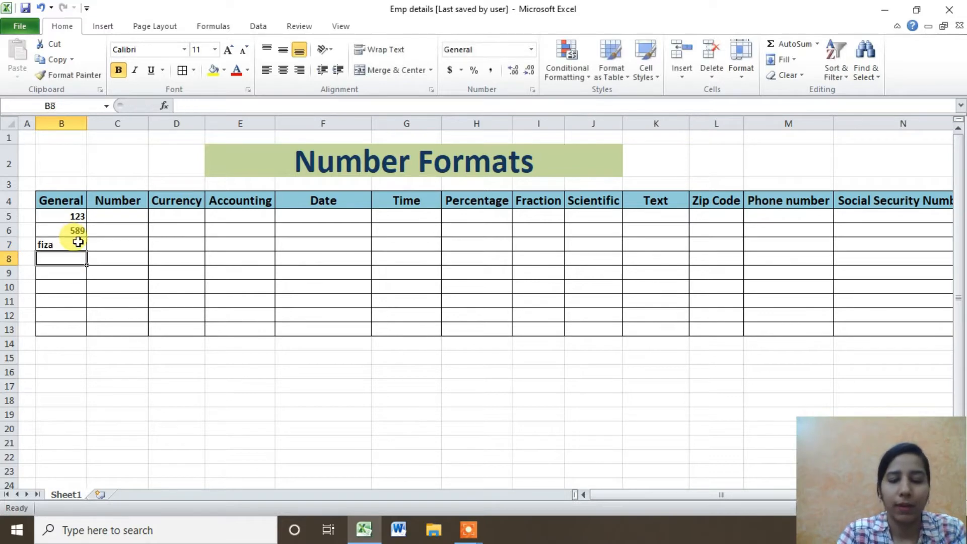
{"action": "type", "text": "lion"}
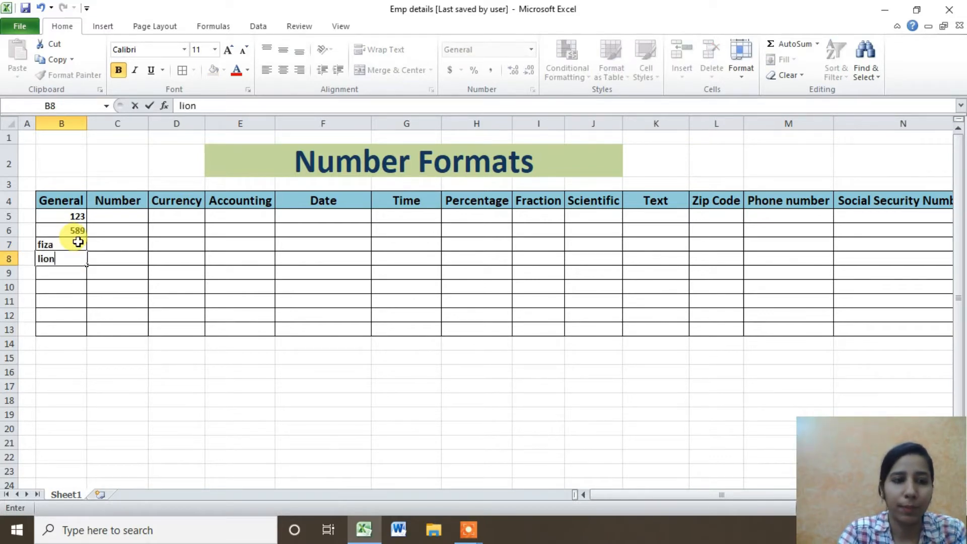
{"action": "key", "text": "Return"}
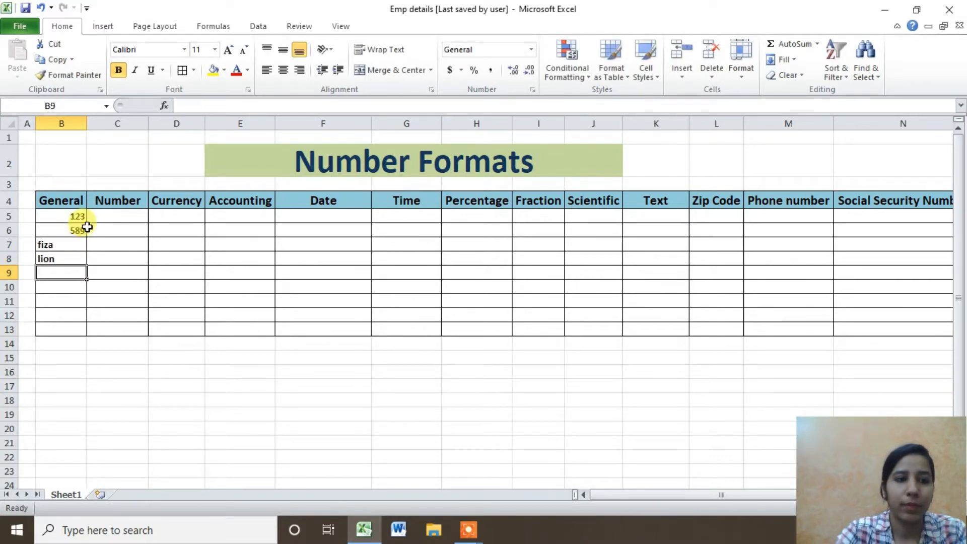
Select the General entries in B5:B8 to compare them.
{"action": "left_click", "coordinate": [60, 215]}
{"action": "left_click", "coordinate": [63, 244]}
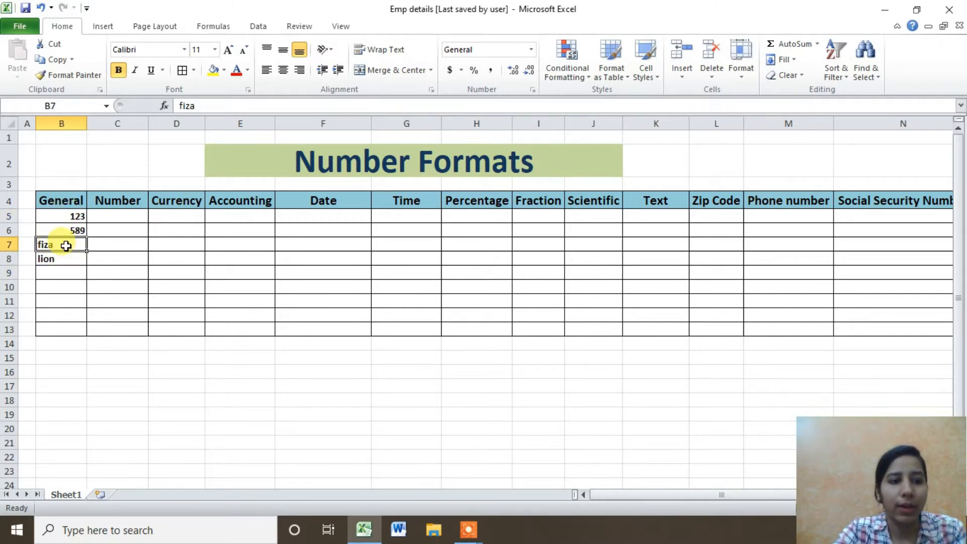
{"action": "left_click", "coordinate": [71, 217]}
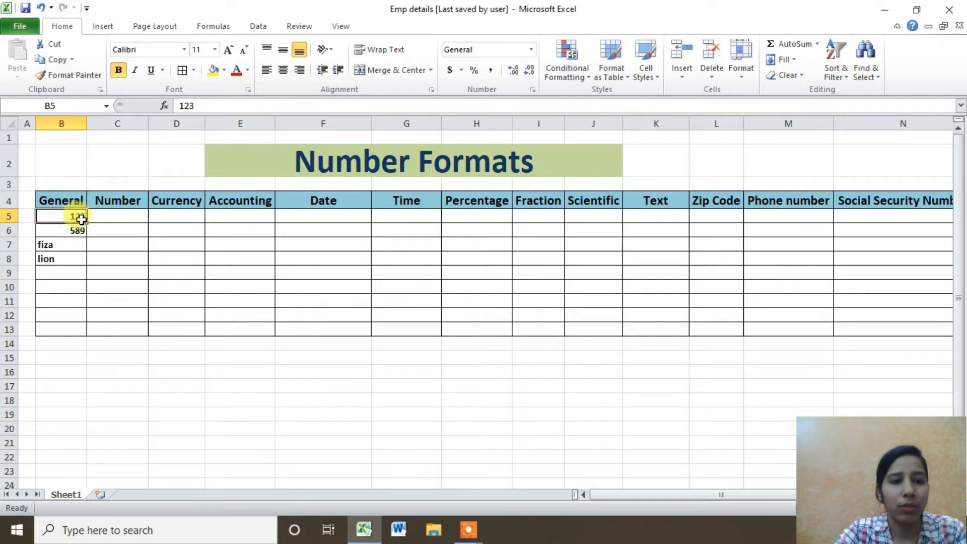
{"action": "left_click", "coordinate": [70, 246]}
{"action": "left_click", "coordinate": [68, 259]}
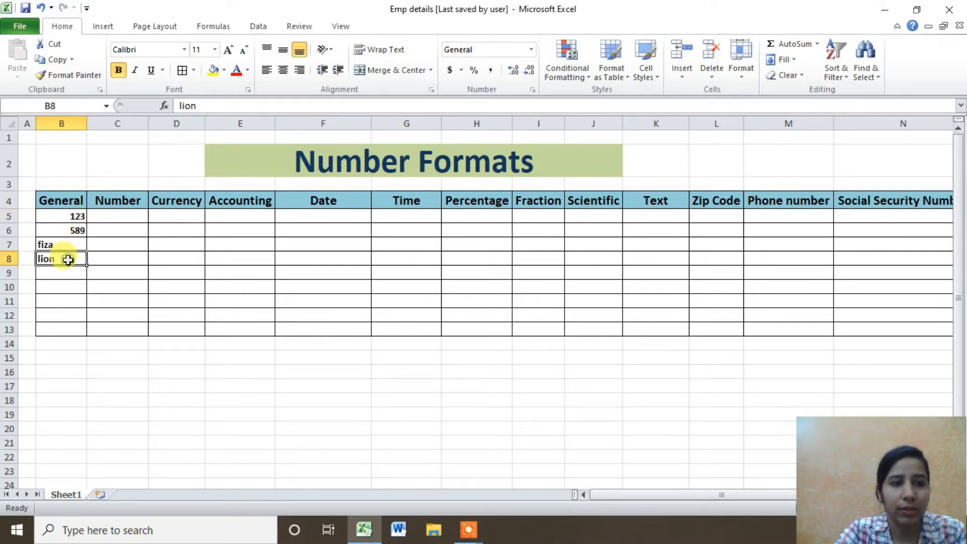
{"action": "left_click_drag", "start_coordinate": [77, 214], "coordinate": [75, 258]}
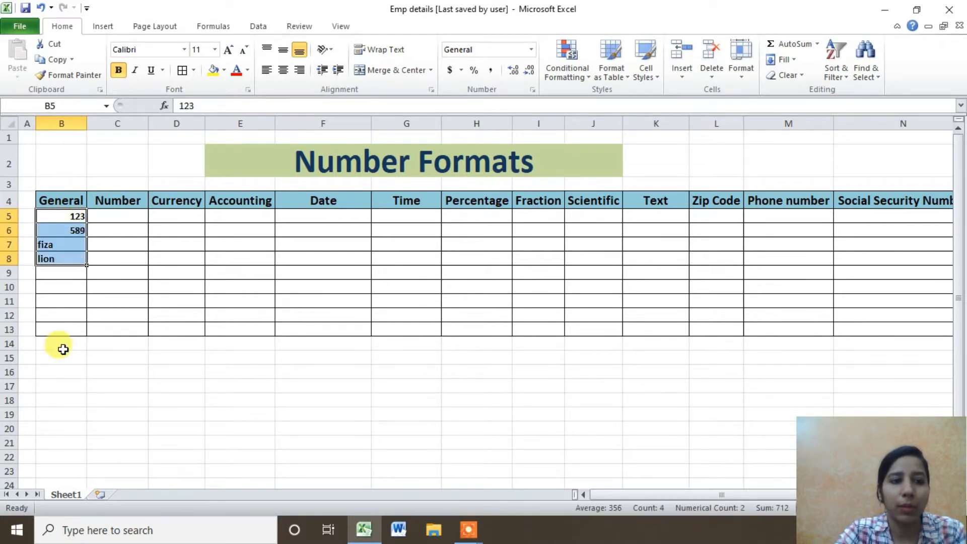
{"action": "left_click", "coordinate": [60, 328]}
{"action": "left_click", "coordinate": [70, 245]}
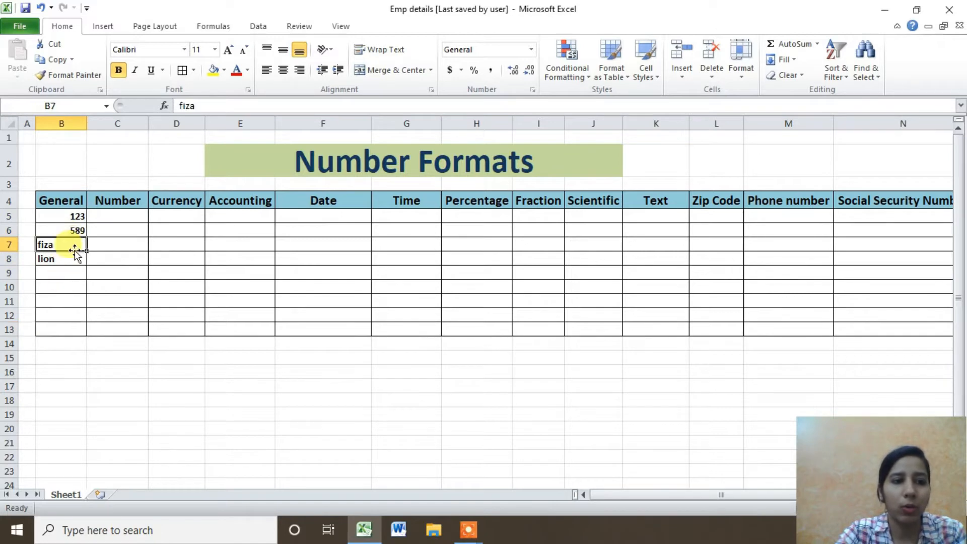
{"action": "left_click", "coordinate": [76, 214]}
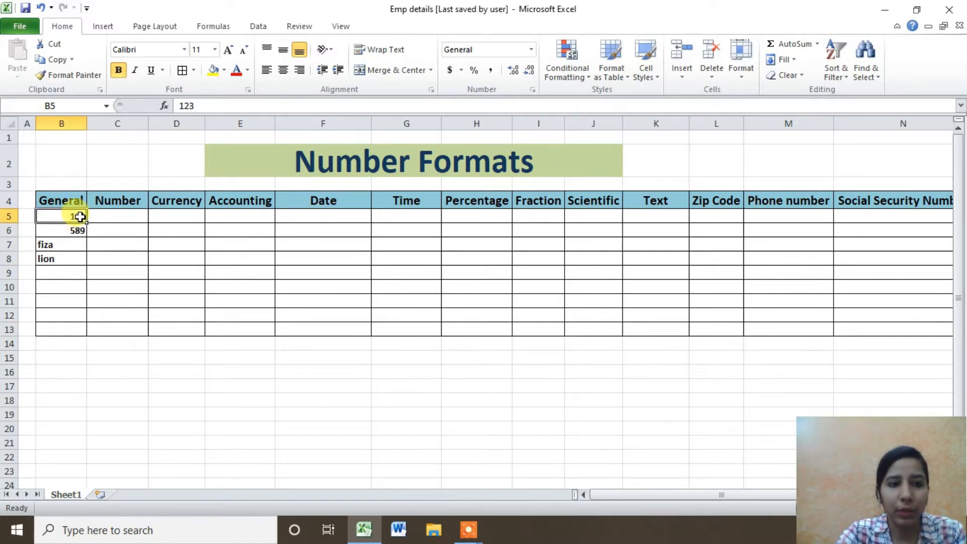
{"action": "left_click", "coordinate": [65, 257]}
{"action": "left_click", "coordinate": [67, 243]}
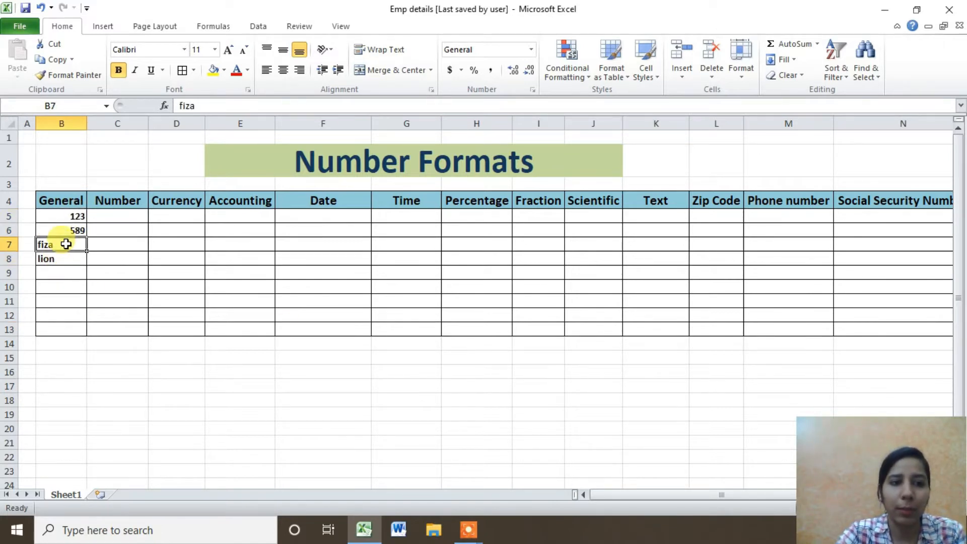
Click through the Date column cells, then select B5:B8 again.
{"action": "left_click", "coordinate": [346, 231]}
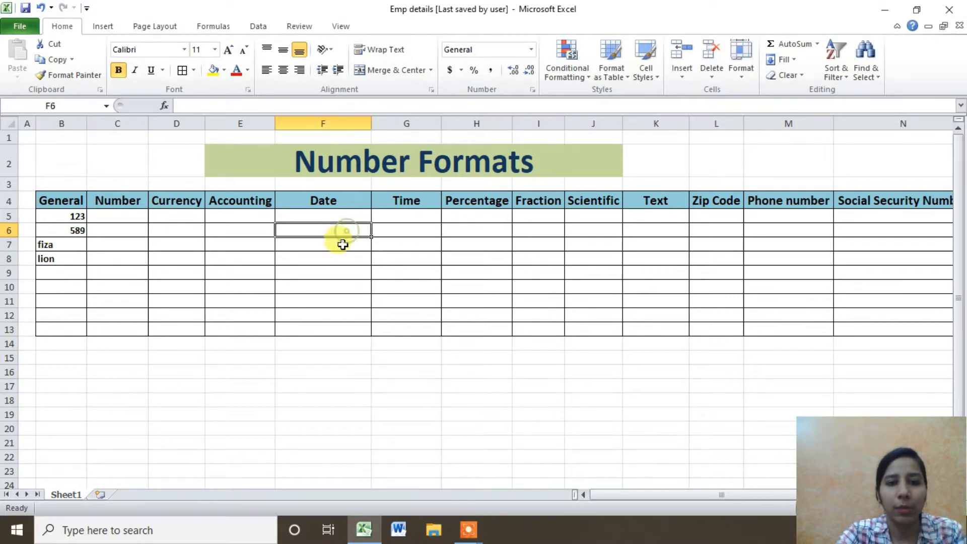
{"action": "left_click", "coordinate": [342, 273]}
{"action": "left_click", "coordinate": [322, 300]}
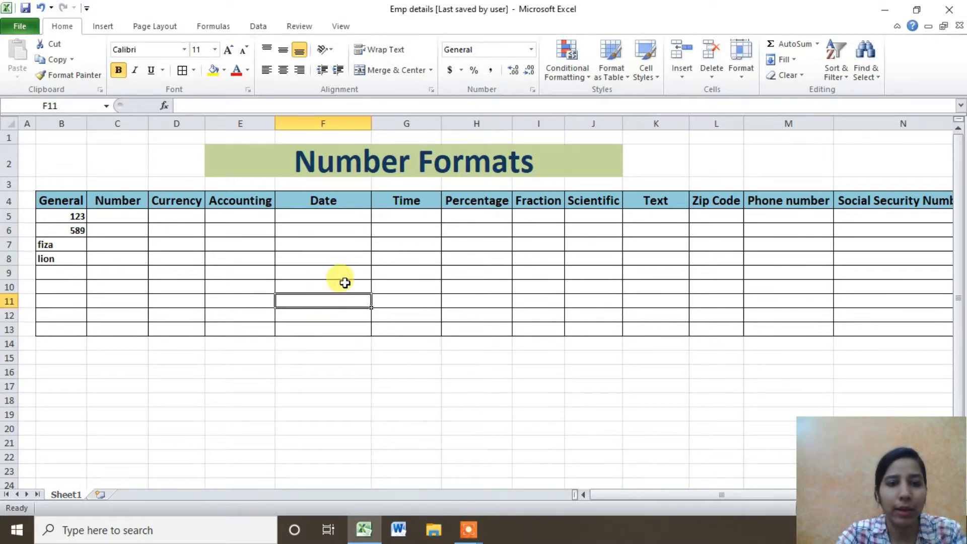
{"action": "left_click", "coordinate": [343, 283]}
{"action": "left_click", "coordinate": [340, 269]}
{"action": "left_click", "coordinate": [331, 245]}
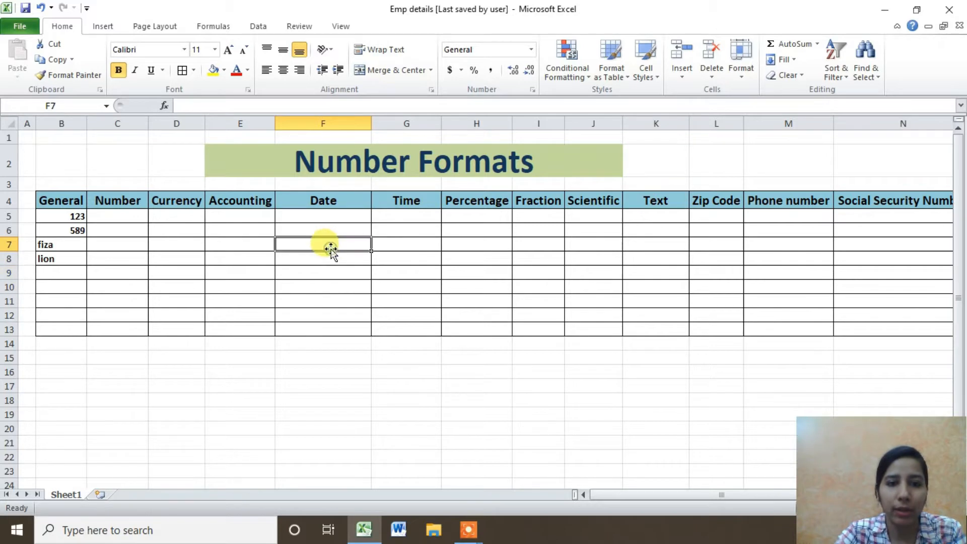
{"action": "left_click", "coordinate": [326, 230]}
{"action": "left_click", "coordinate": [330, 214]}
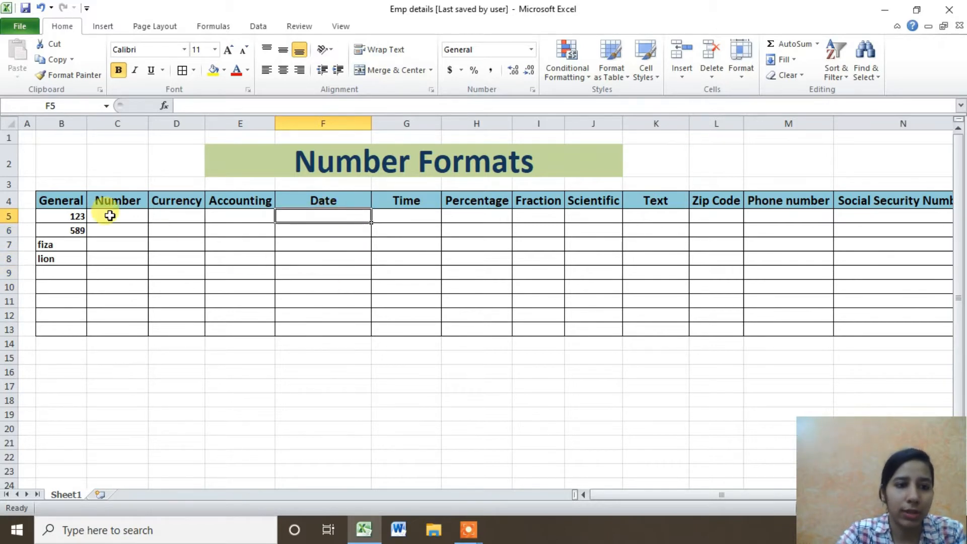
{"action": "left_click_drag", "start_coordinate": [73, 216], "coordinate": [85, 249]}
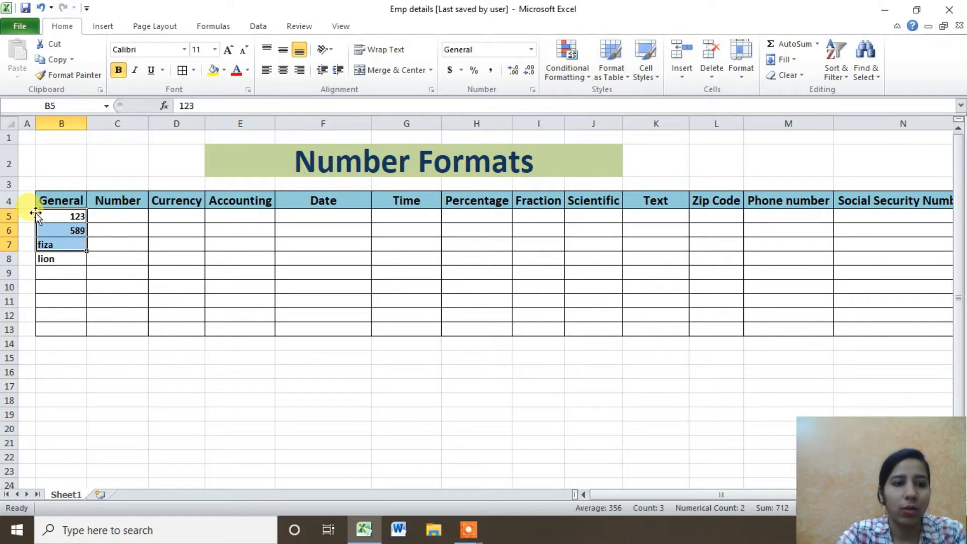
{"action": "left_click_drag", "start_coordinate": [45, 216], "coordinate": [60, 258]}
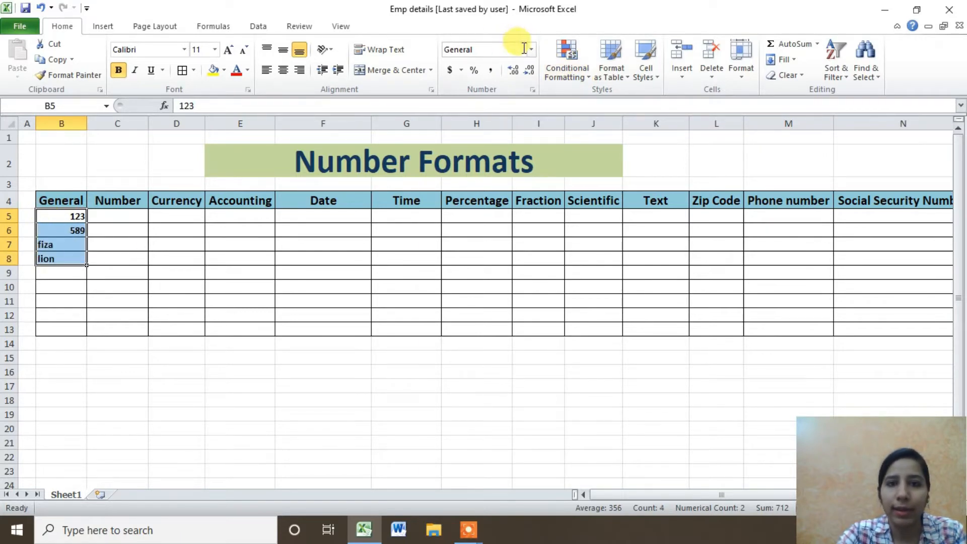
{"action": "left_click", "coordinate": [530, 49]}
{"action": "left_click", "coordinate": [525, 70]}
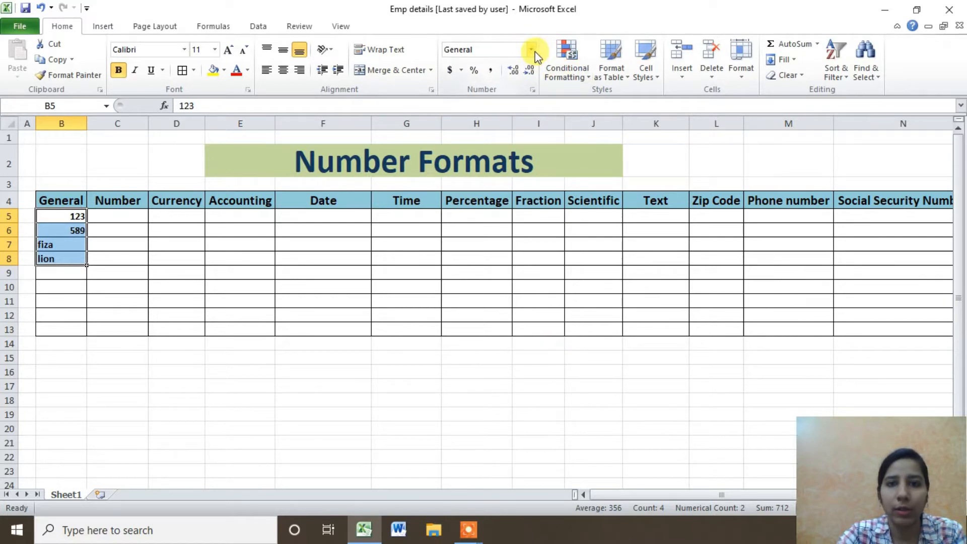
{"action": "left_click", "coordinate": [532, 90]}
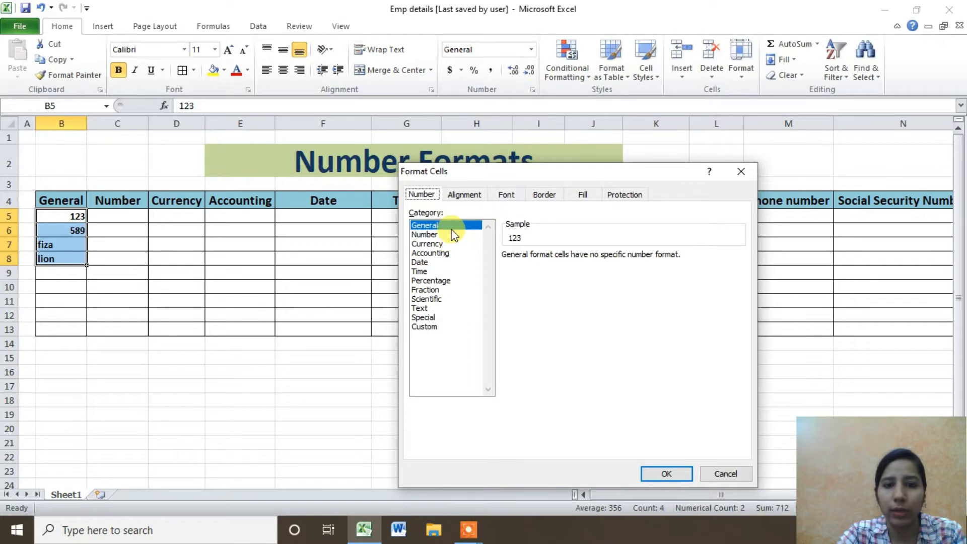
{"action": "left_click", "coordinate": [662, 474]}
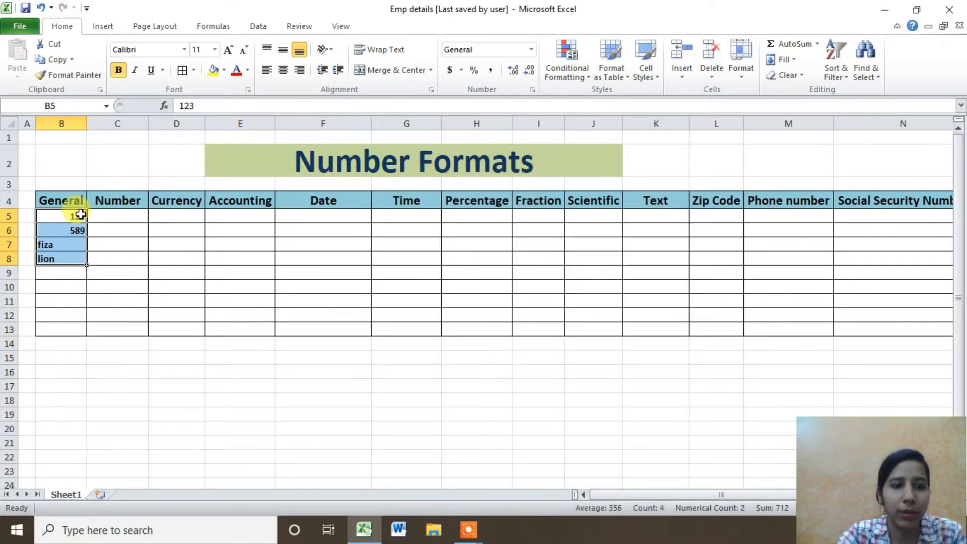
{"action": "left_click_drag", "start_coordinate": [80, 215], "coordinate": [76, 259]}
{"action": "left_click", "coordinate": [76, 342]}
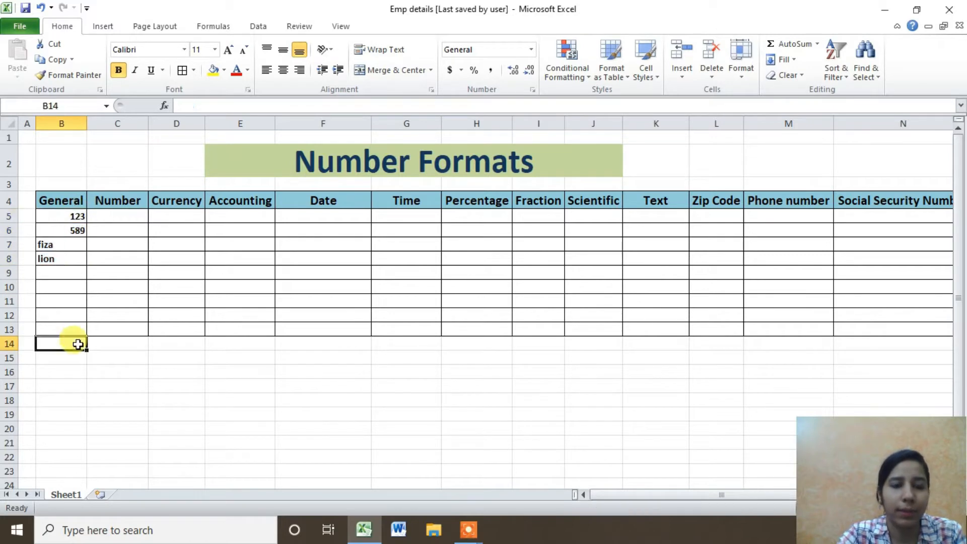
{"action": "left_click", "coordinate": [119, 216]}
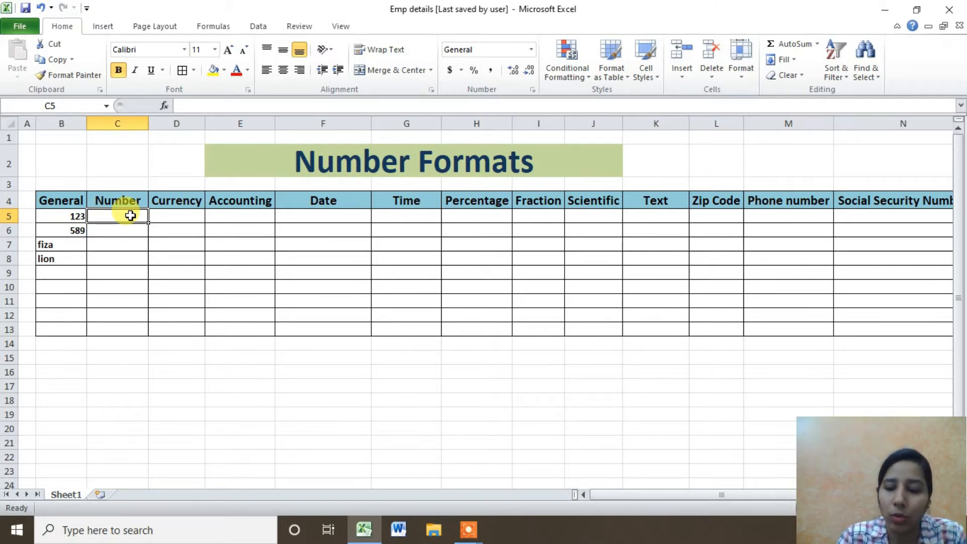
Enter 456, -89625, 14789 and -25896 into cells C5 to C8.
{"action": "type", "text": "456"}
{"action": "key", "text": "Return"}
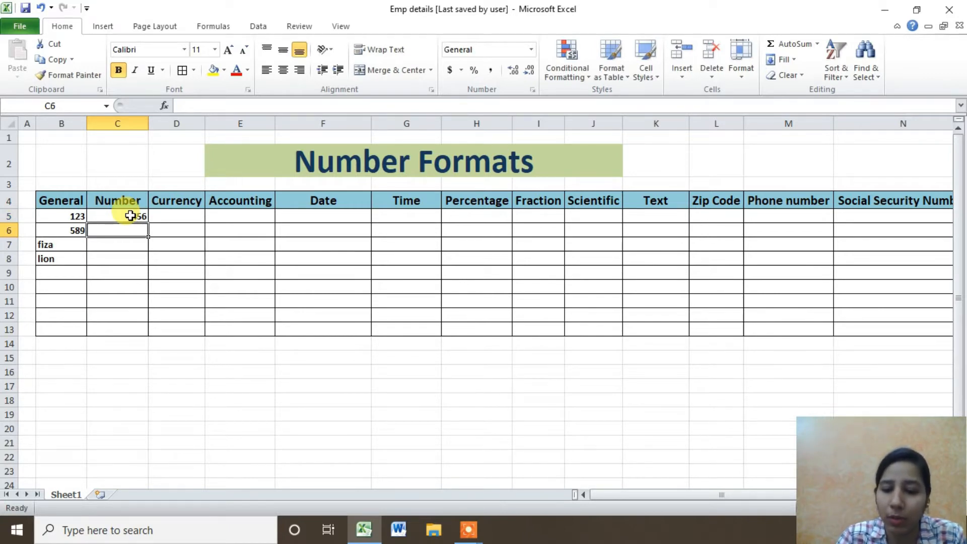
{"action": "type", "text": "-8962"}
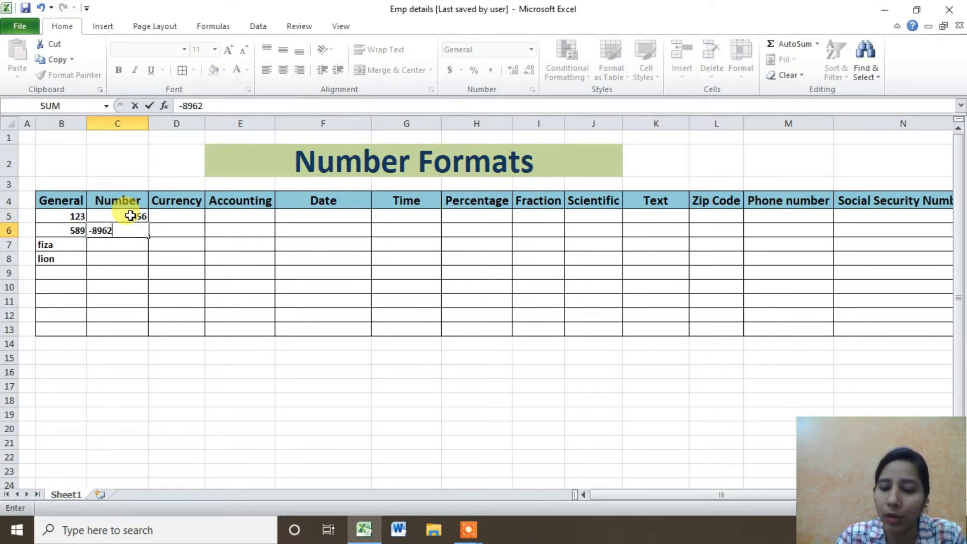
{"action": "type", "text": "5"}
{"action": "key", "text": "Return"}
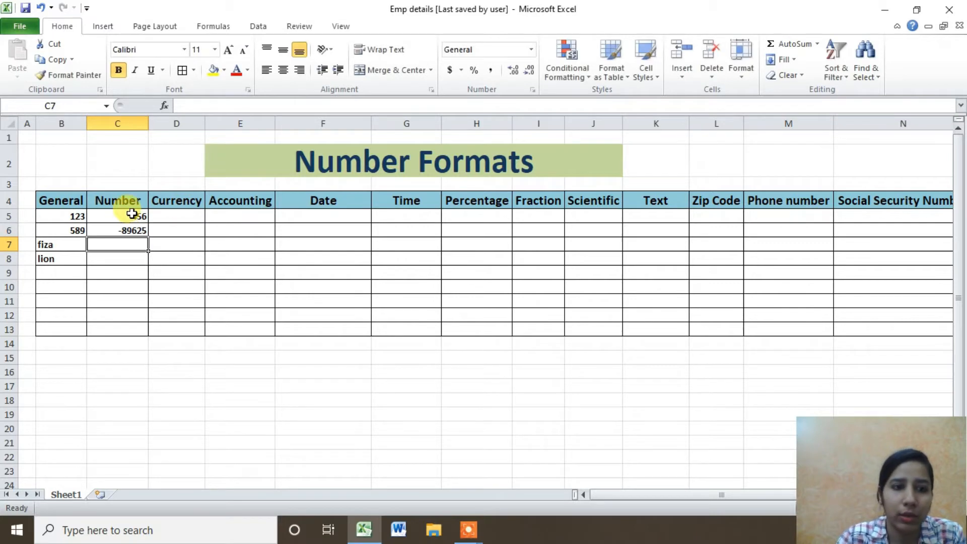
{"action": "type", "text": "14789"}
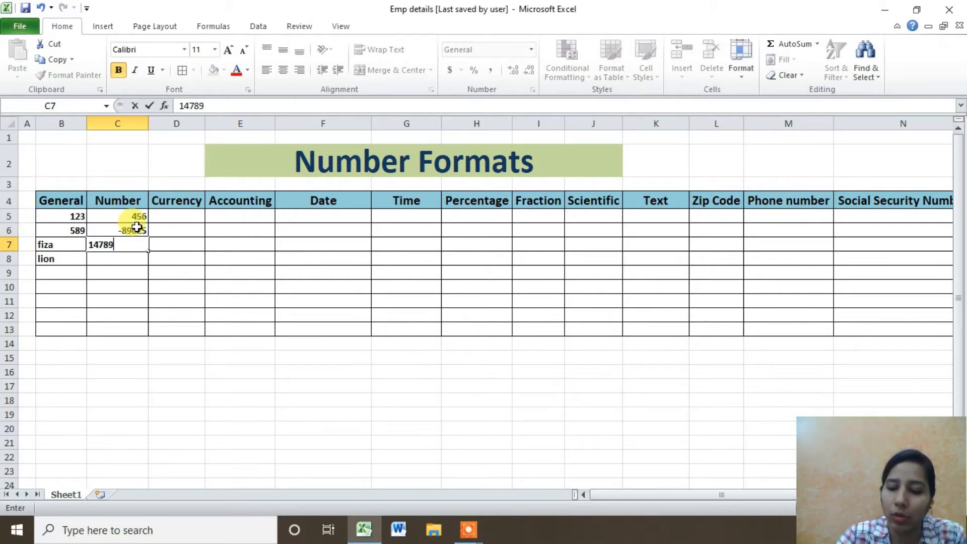
{"action": "key", "text": "Return"}
{"action": "type", "text": "-"}
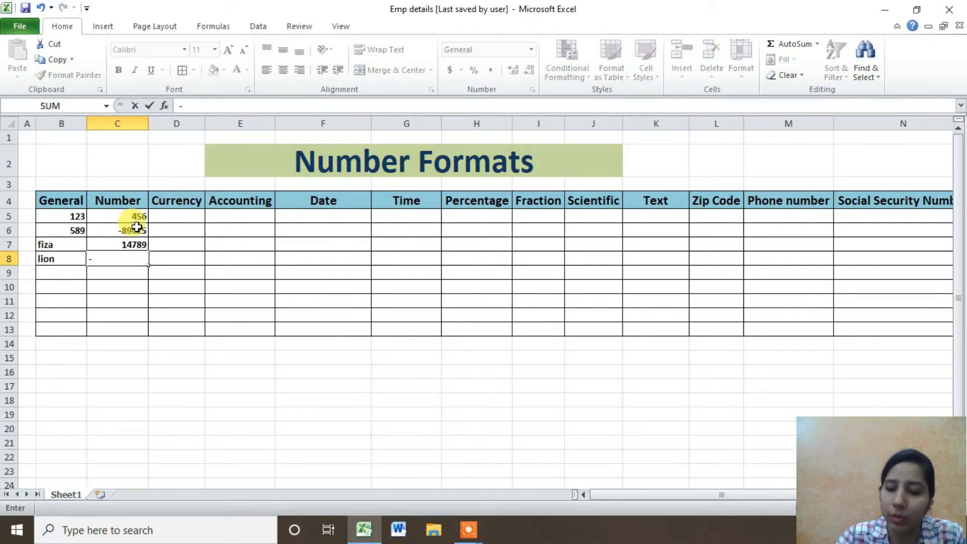
{"action": "type", "text": "25896"}
{"action": "key", "text": "Return"}
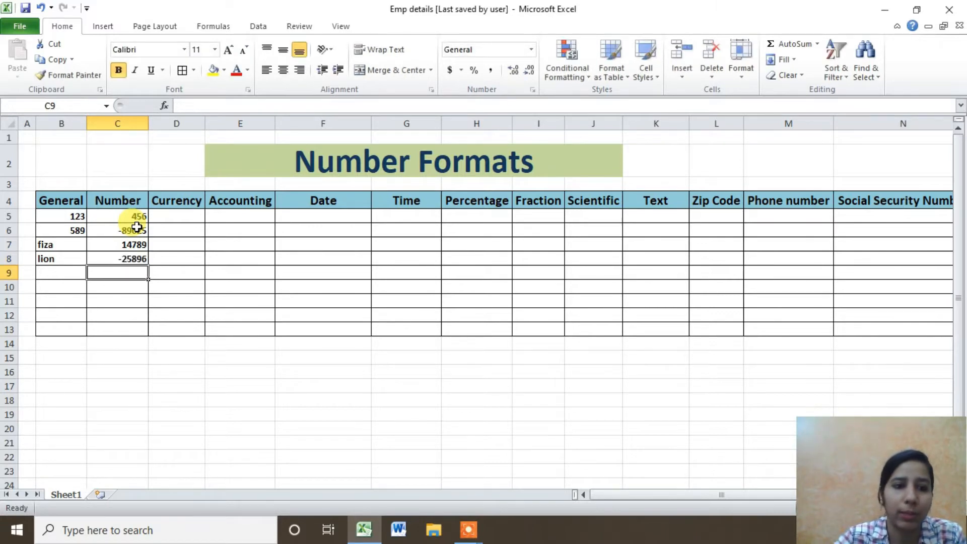
For C5:C13, choose the Number format with 0 decimal places in Format Cells.
{"action": "left_click", "coordinate": [122, 213]}
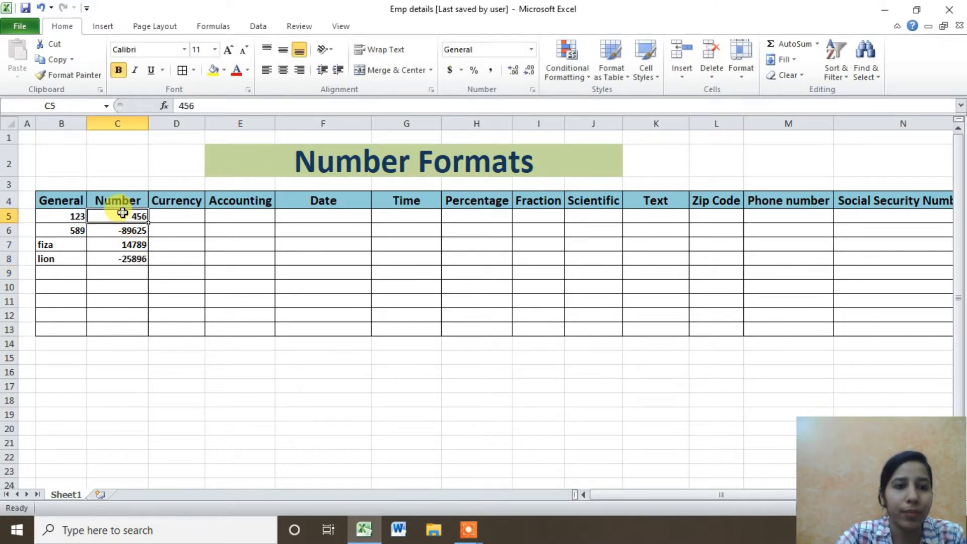
{"action": "left_click_drag", "start_coordinate": [122, 213], "coordinate": [133, 328]}
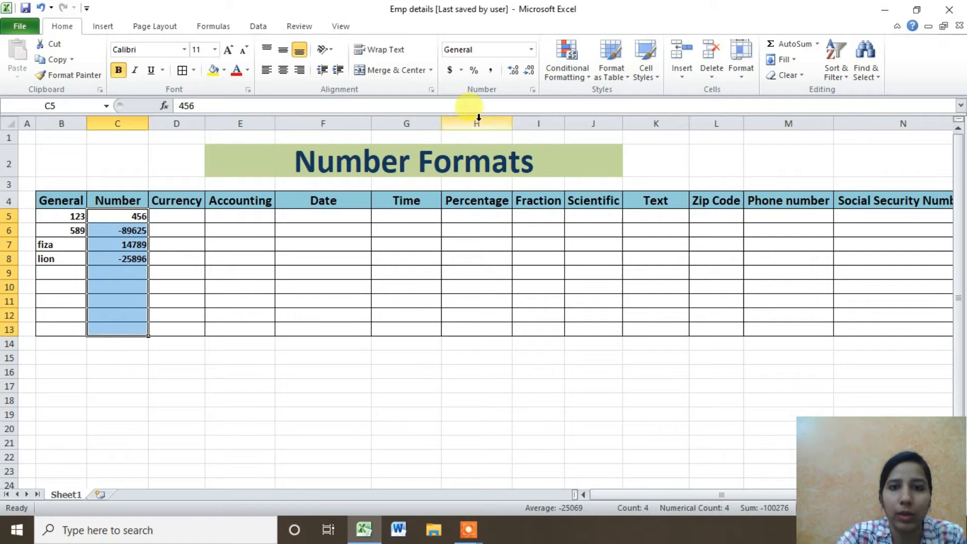
{"action": "left_click", "coordinate": [533, 90]}
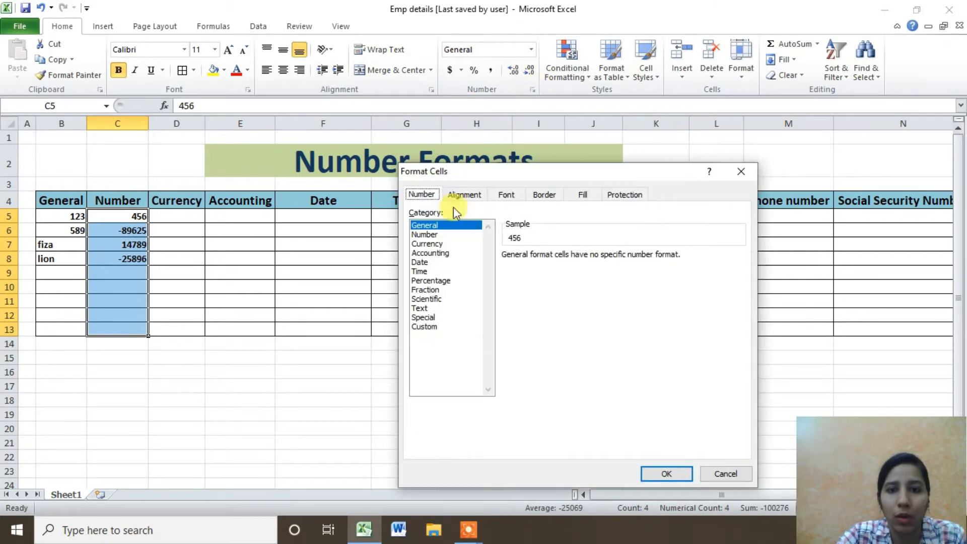
{"action": "left_click", "coordinate": [425, 234]}
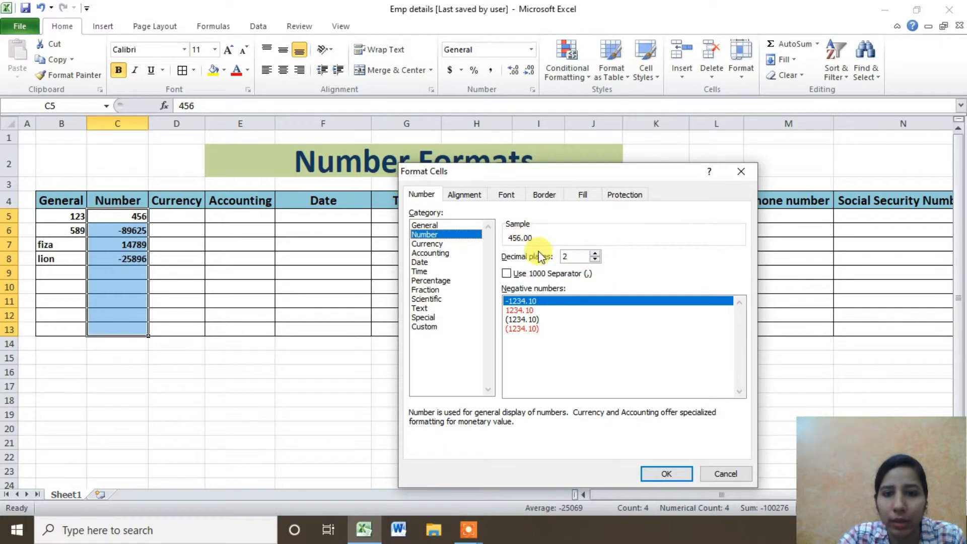
{"action": "left_click", "coordinate": [590, 261]}
{"action": "double_click", "coordinate": [595, 260]}
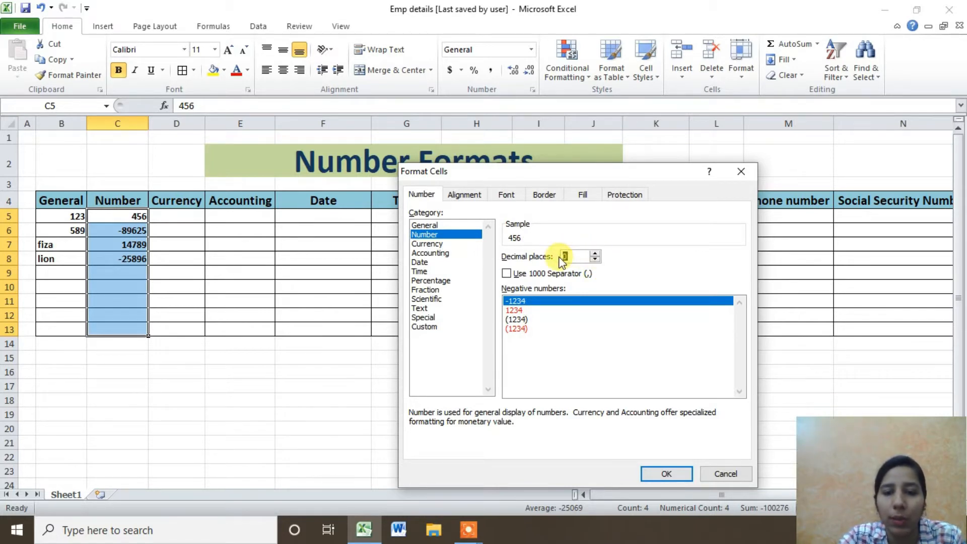
Keep minus-sign negatives, turn on the 1000 separator, and apply the format.
{"action": "left_click", "coordinate": [521, 308]}
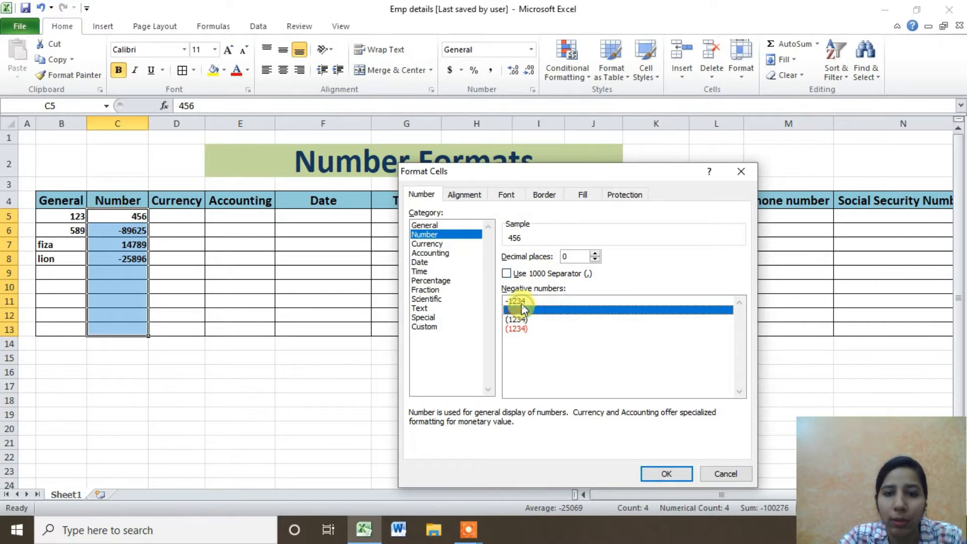
{"action": "left_click", "coordinate": [521, 304]}
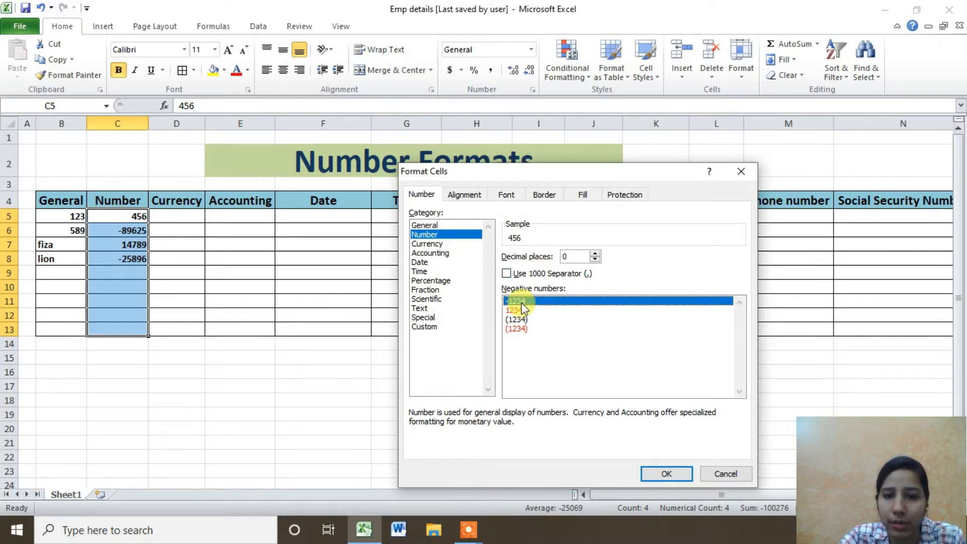
{"action": "left_click", "coordinate": [520, 309]}
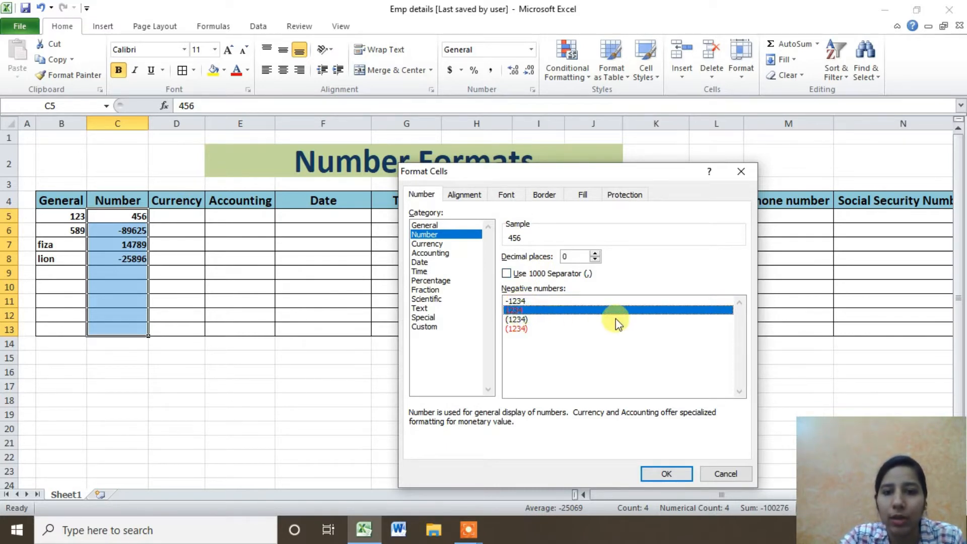
{"action": "left_click", "coordinate": [521, 317]}
{"action": "left_click", "coordinate": [516, 328]}
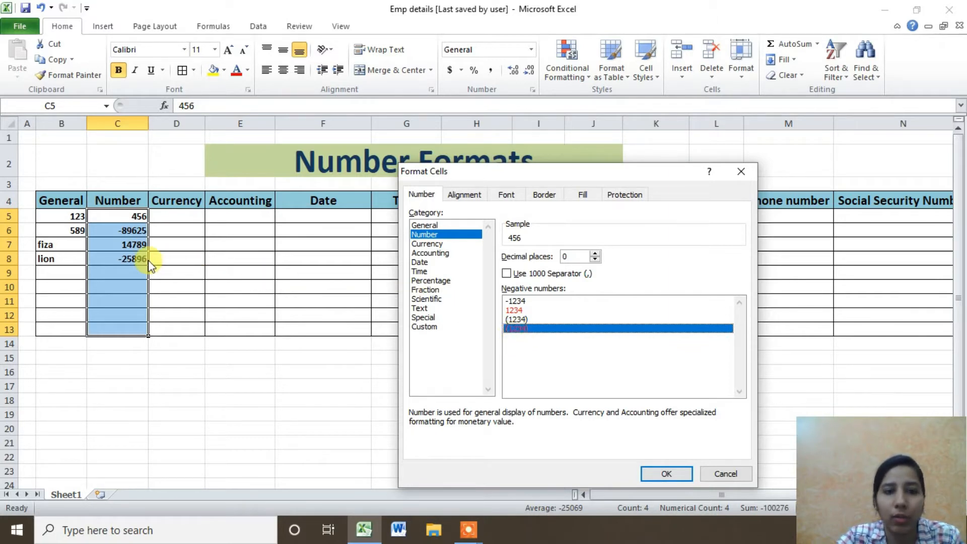
{"action": "left_click", "coordinate": [521, 320]}
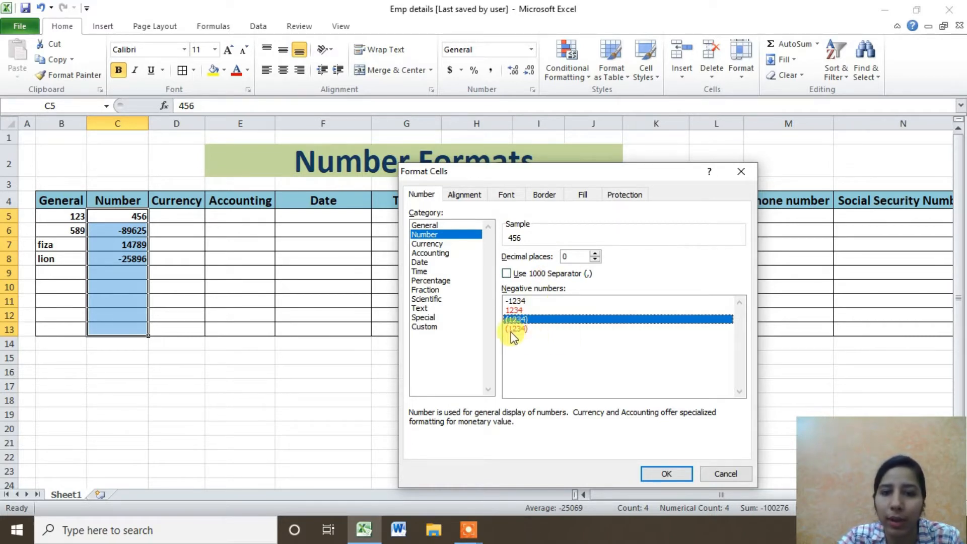
{"action": "left_click", "coordinate": [515, 330]}
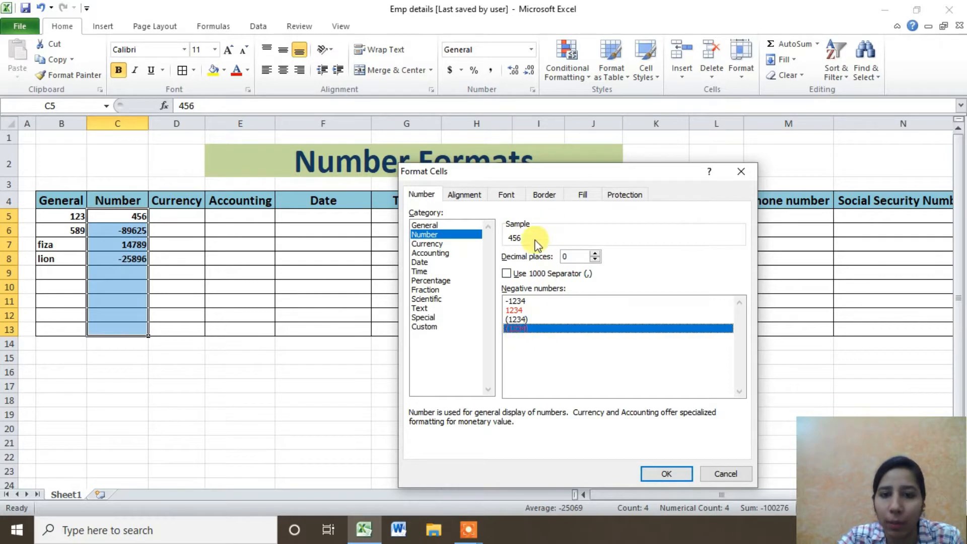
{"action": "left_click", "coordinate": [525, 321]}
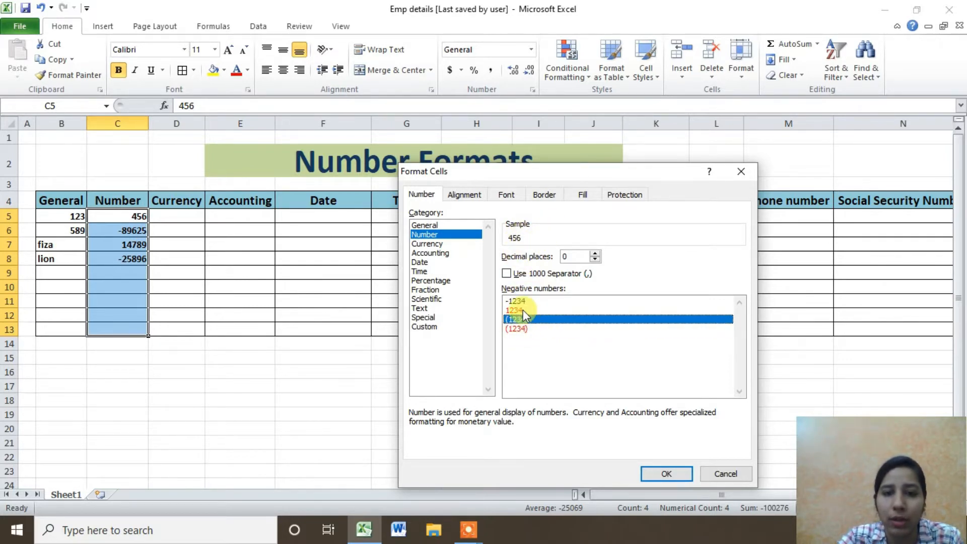
{"action": "left_click", "coordinate": [516, 309]}
{"action": "left_click", "coordinate": [516, 301]}
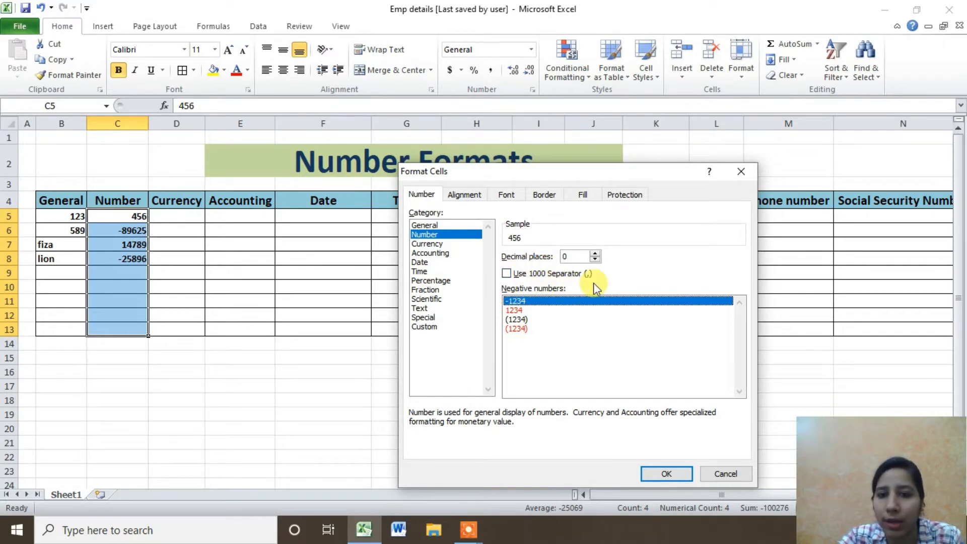
{"action": "left_click", "coordinate": [506, 275]}
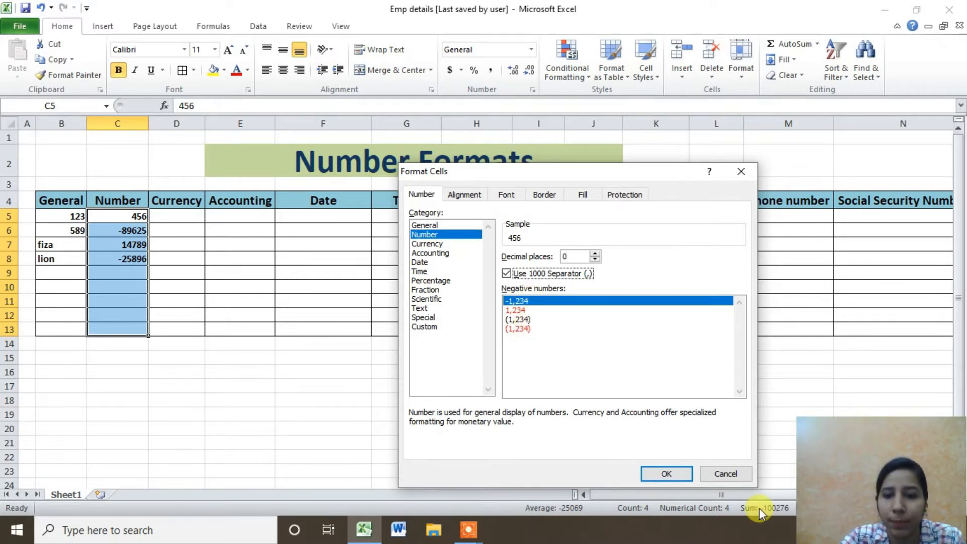
{"action": "left_click", "coordinate": [680, 478]}
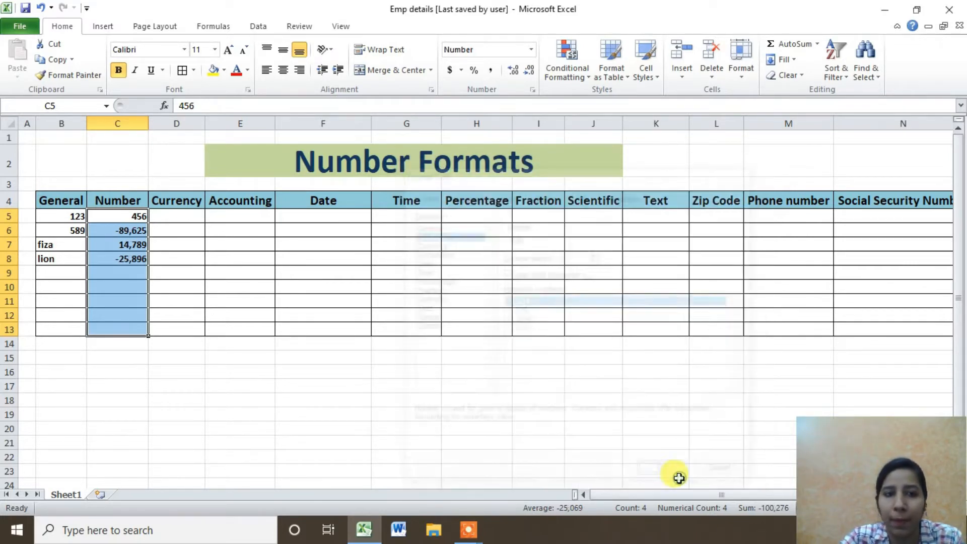
Give C5:C8 the red 1,234 negative number style.
{"action": "left_click", "coordinate": [157, 259]}
{"action": "left_click_drag", "start_coordinate": [115, 219], "coordinate": [115, 258]}
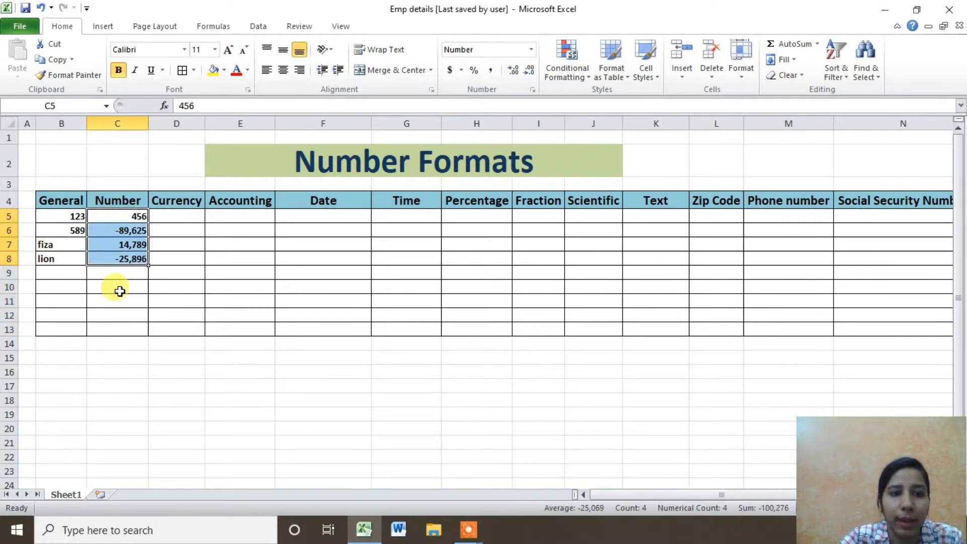
{"action": "left_click", "coordinate": [119, 291]}
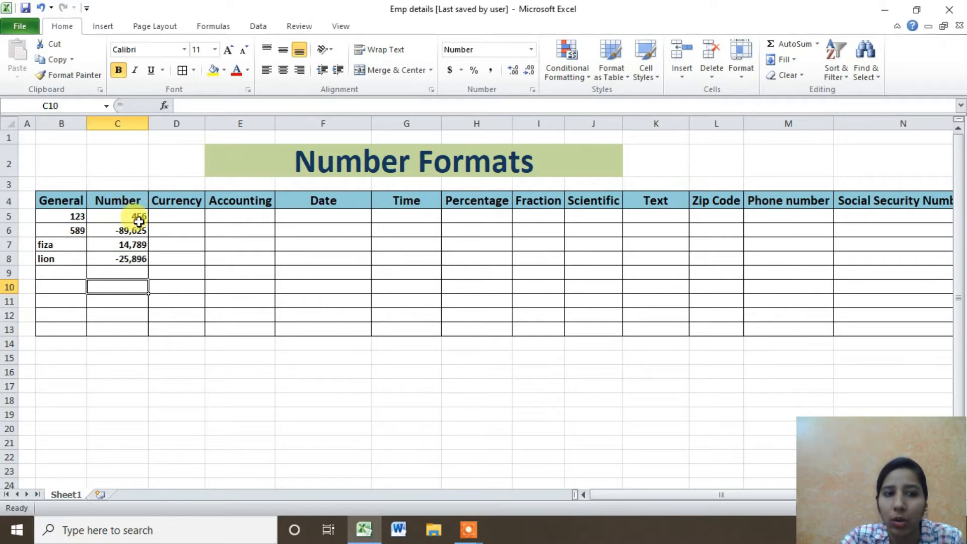
{"action": "left_click_drag", "start_coordinate": [139, 217], "coordinate": [135, 260]}
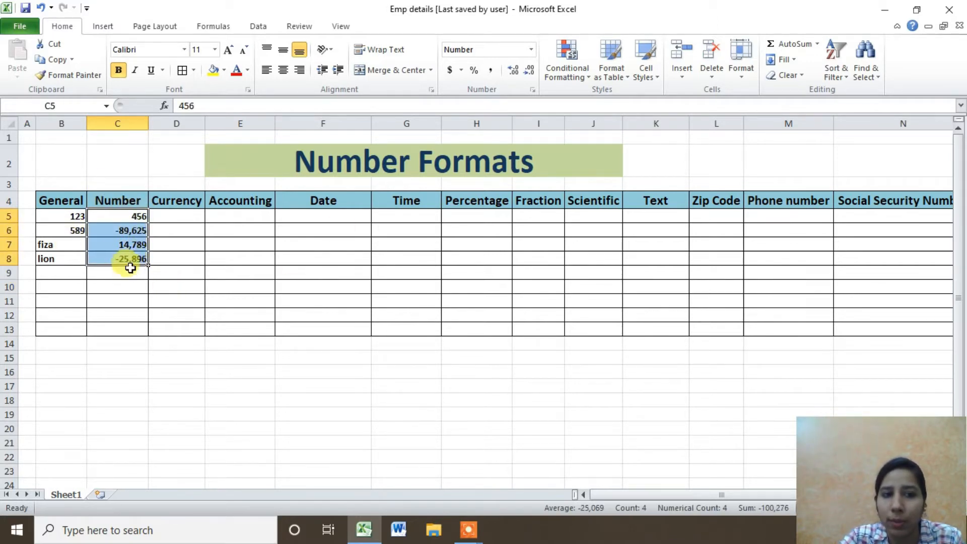
{"action": "left_click", "coordinate": [533, 89]}
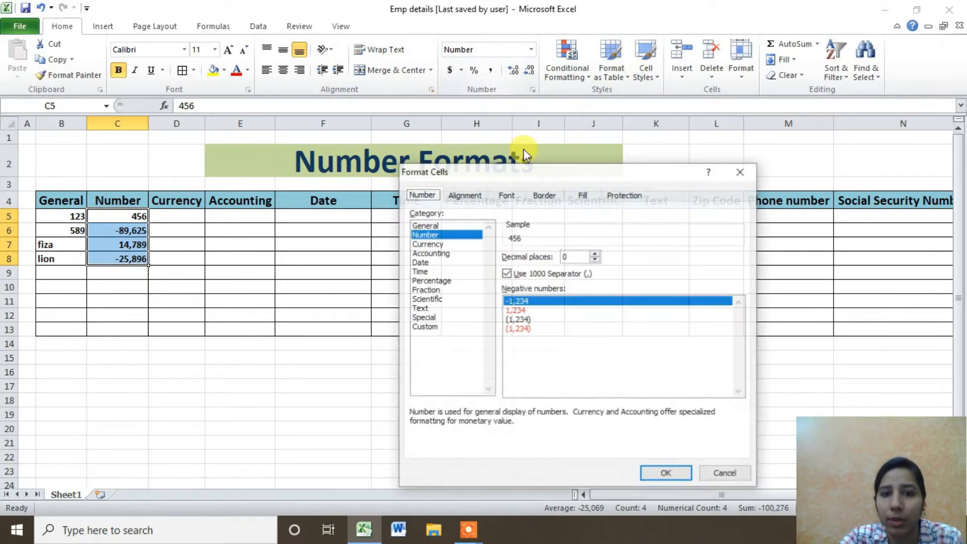
{"action": "left_click", "coordinate": [528, 310]}
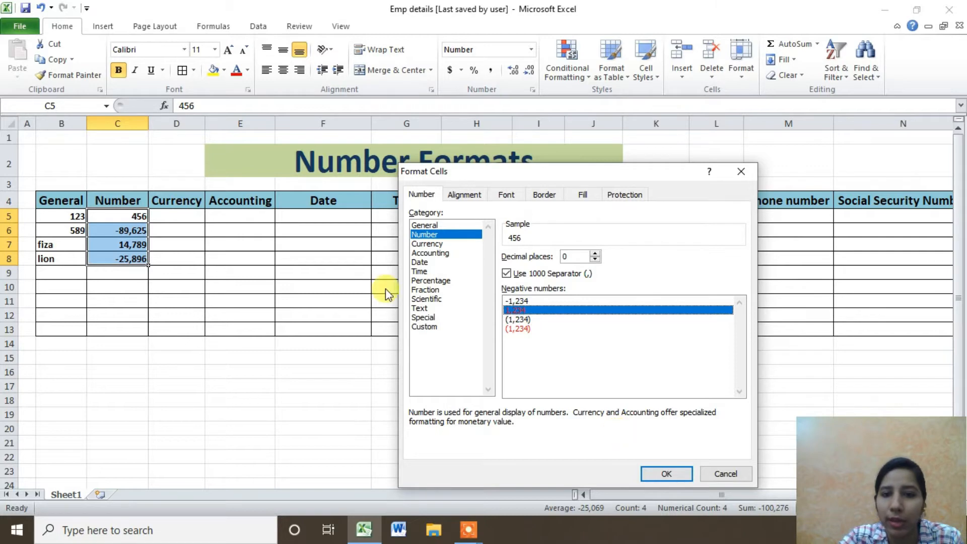
{"action": "left_click", "coordinate": [661, 471]}
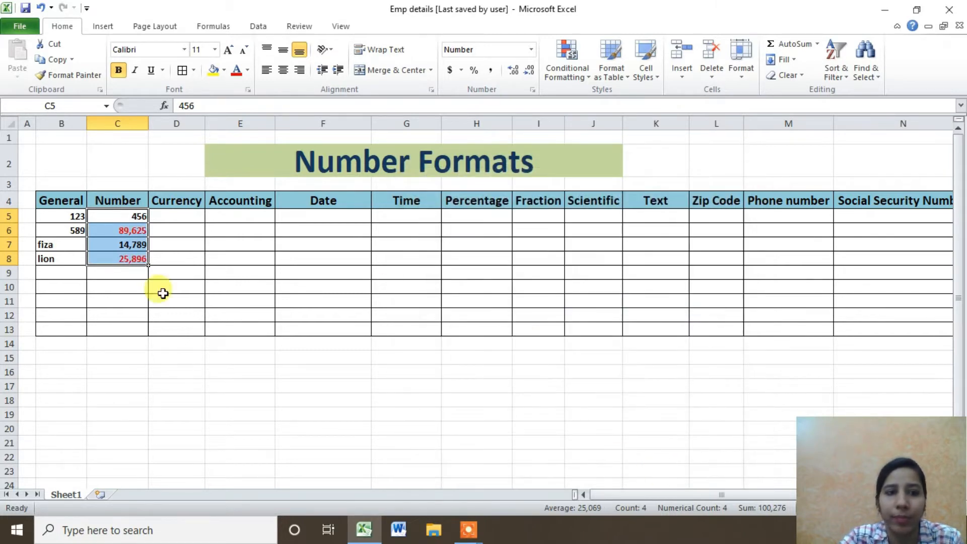
Confirm that C6 and C8 still hold -89625 and -25896 underneath.
{"action": "left_click", "coordinate": [119, 272]}
{"action": "left_click", "coordinate": [144, 233]}
{"action": "left_click_drag", "start_coordinate": [144, 235], "coordinate": [133, 257]}
{"action": "left_click", "coordinate": [125, 242]}
{"action": "left_click", "coordinate": [126, 232]}
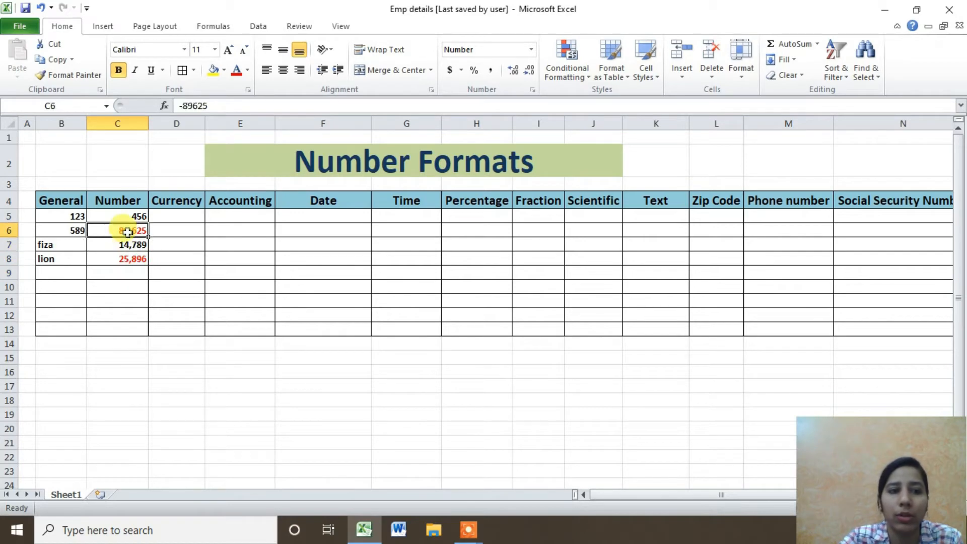
{"action": "left_click", "coordinate": [136, 264]}
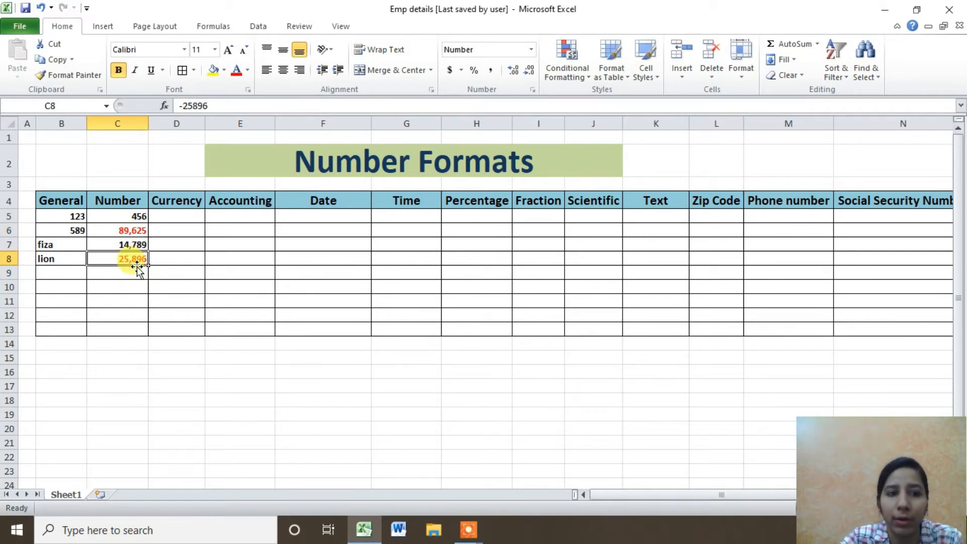
{"action": "left_click", "coordinate": [135, 230]}
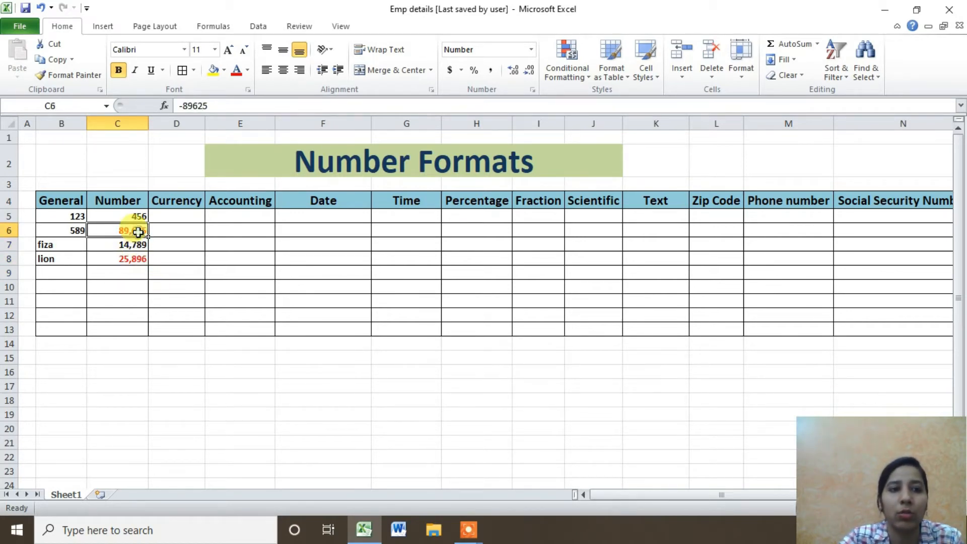
{"action": "left_click", "coordinate": [135, 262]}
{"action": "left_click", "coordinate": [130, 244]}
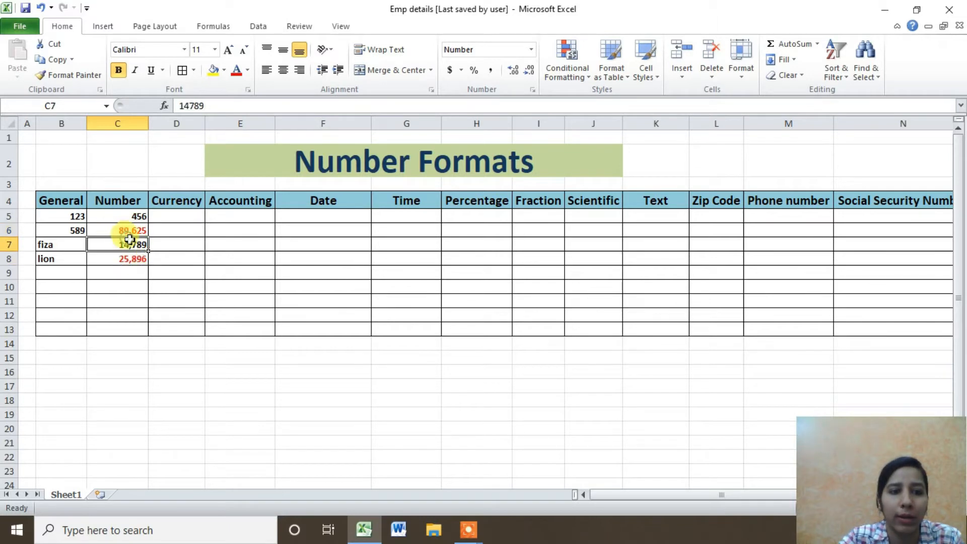
{"action": "left_click", "coordinate": [176, 215]}
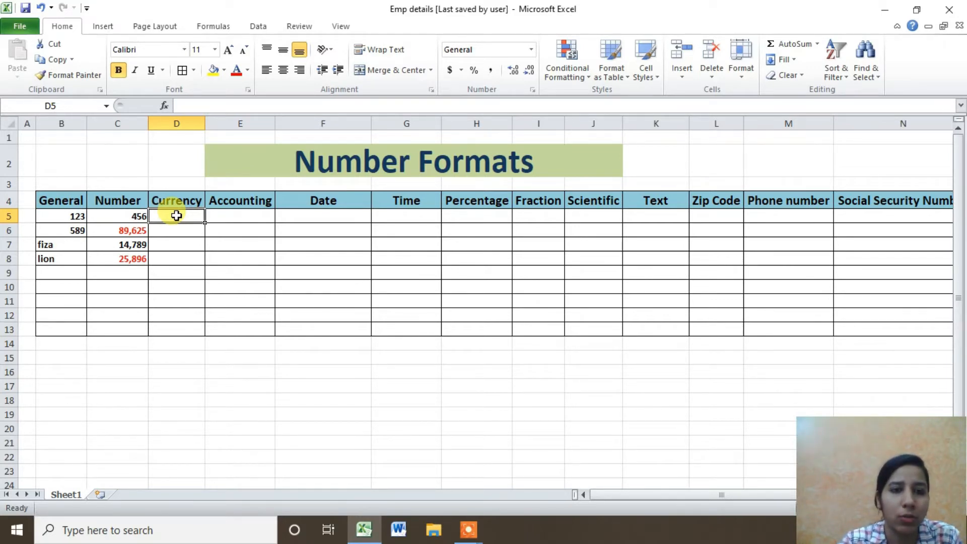
Enter 4000, 5000, 6000 and 3000 into D5:D8 and select D5:D12.
{"action": "left_click_drag", "start_coordinate": [176, 216], "coordinate": [167, 314]}
{"action": "left_click_drag", "start_coordinate": [238, 217], "coordinate": [220, 287]}
{"action": "left_click", "coordinate": [166, 216]}
{"action": "double_click", "coordinate": [166, 216]}
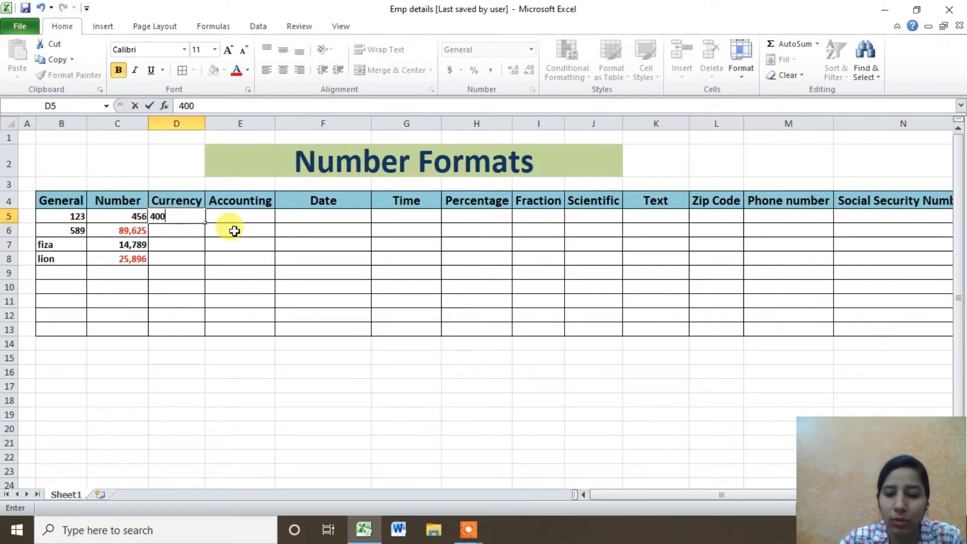
{"action": "type", "text": "4000"}
{"action": "key", "text": "Return"}
{"action": "type", "text": "5"}
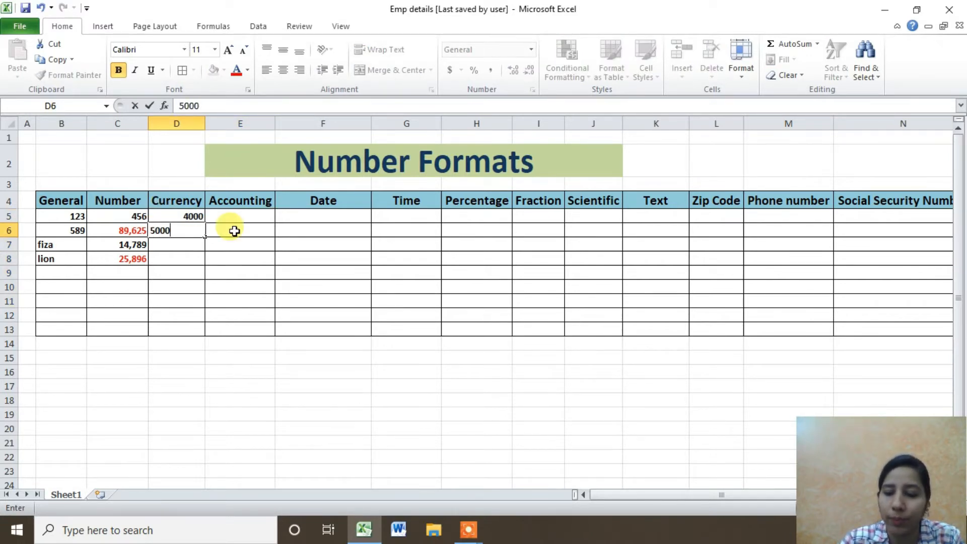
{"action": "type", "text": "000"}
{"action": "key", "text": "Return"}
{"action": "type", "text": "6000"}
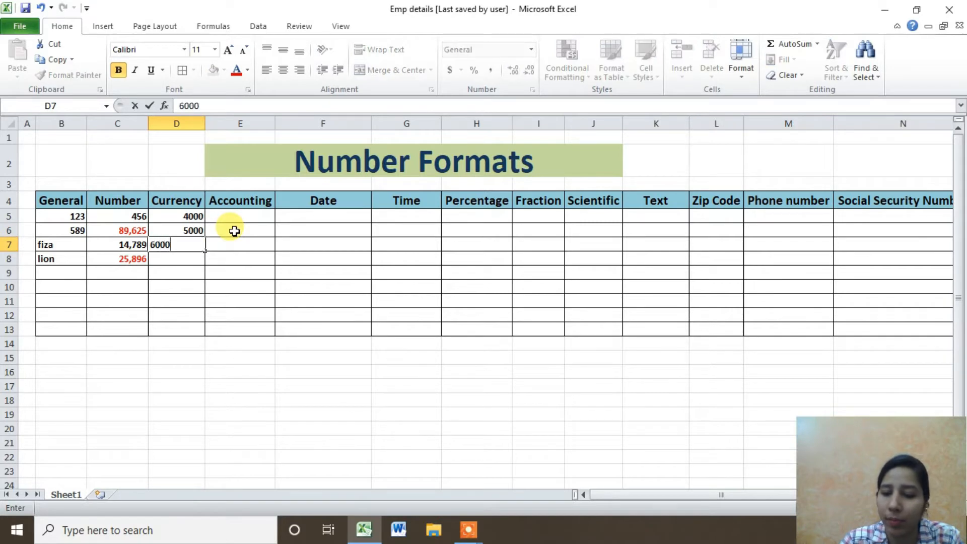
{"action": "key", "text": "Return"}
{"action": "type", "text": "3000"}
{"action": "key", "text": "Return"}
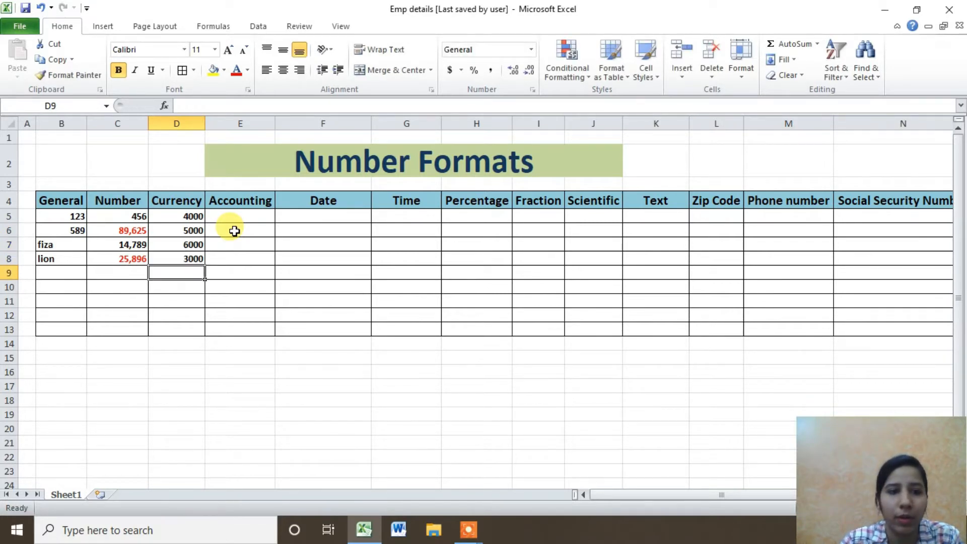
{"action": "left_click_drag", "start_coordinate": [194, 216], "coordinate": [190, 326]}
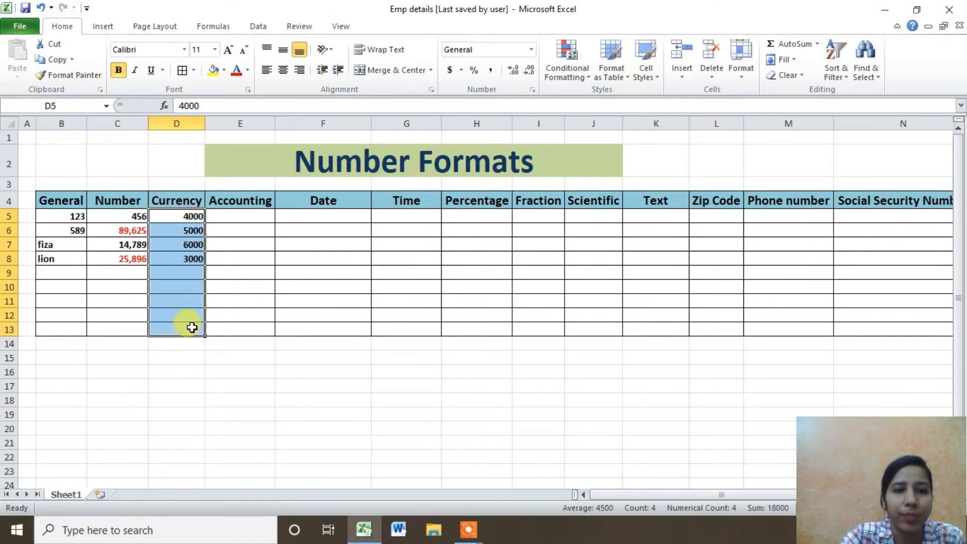
Give D5:D12 the Currency format with the ₹ Hindi symbol and 0 decimal places.
{"action": "left_click", "coordinate": [530, 50]}
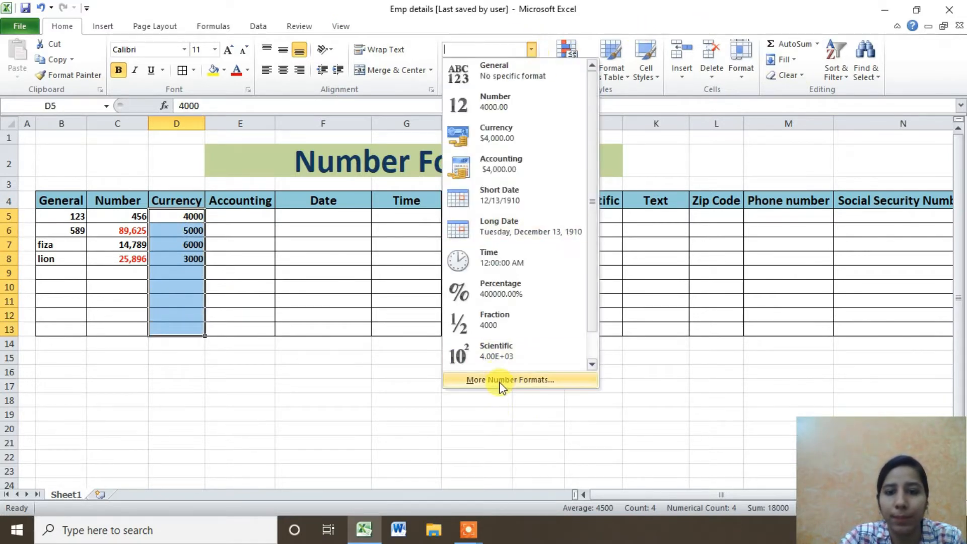
{"action": "left_click", "coordinate": [501, 381]}
{"action": "left_click", "coordinate": [441, 245]}
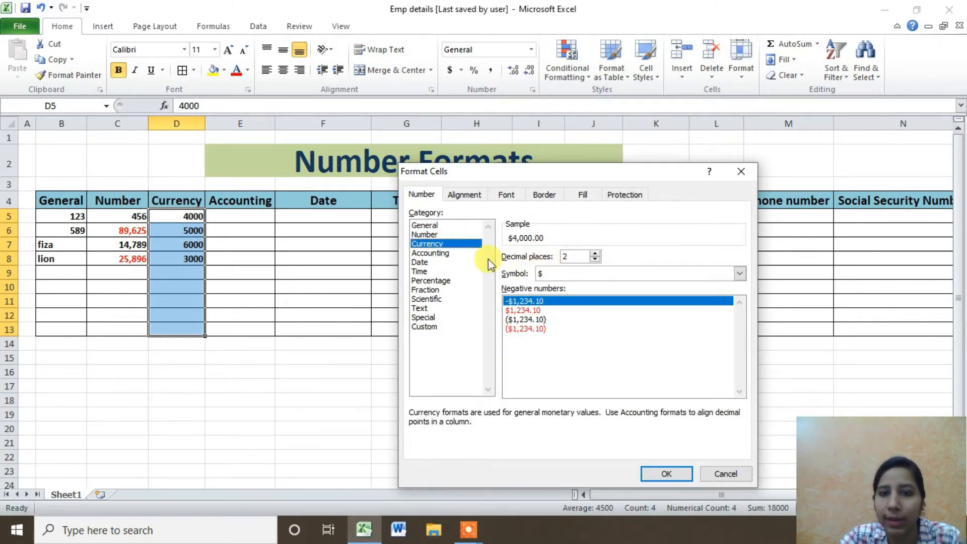
{"action": "double_click", "coordinate": [594, 260]}
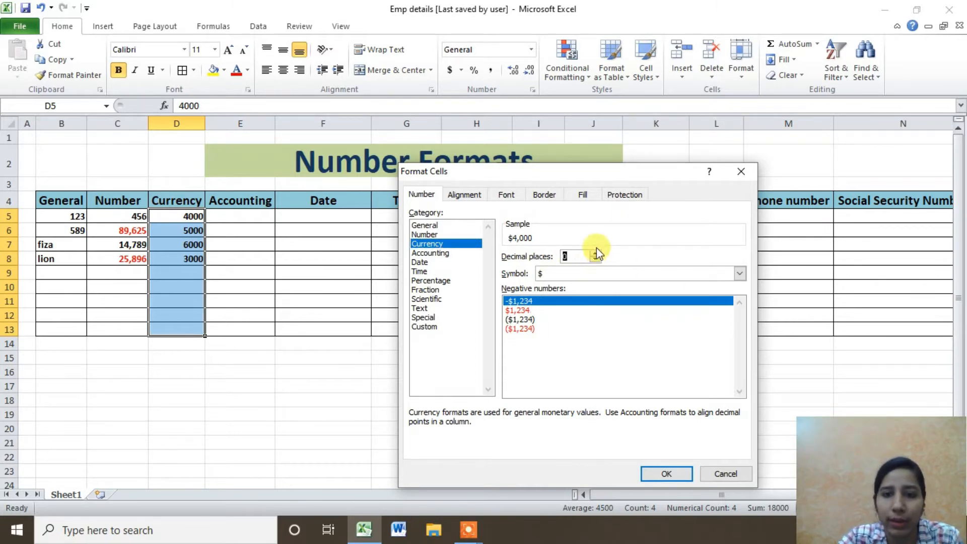
{"action": "left_click", "coordinate": [555, 271]}
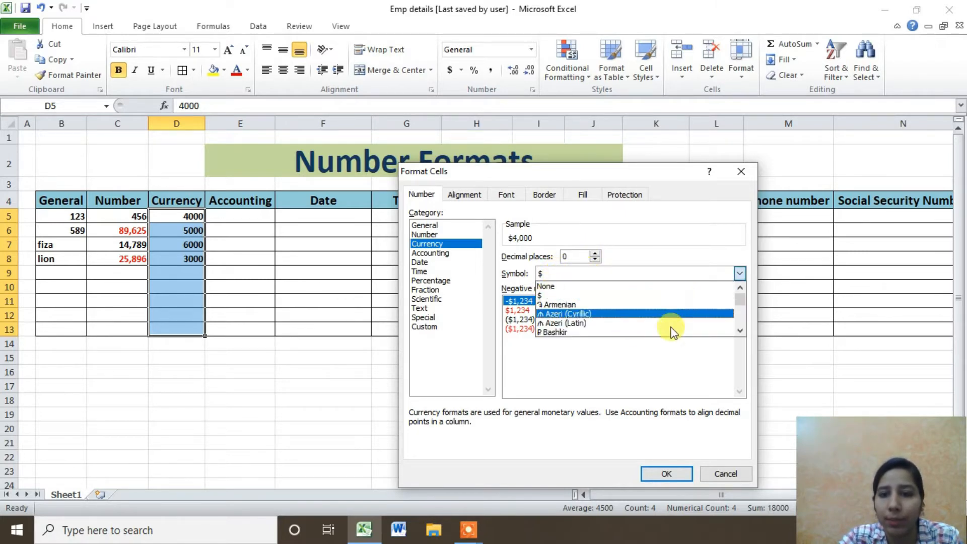
{"action": "left_click_drag", "start_coordinate": [740, 332], "coordinate": [739, 334]}
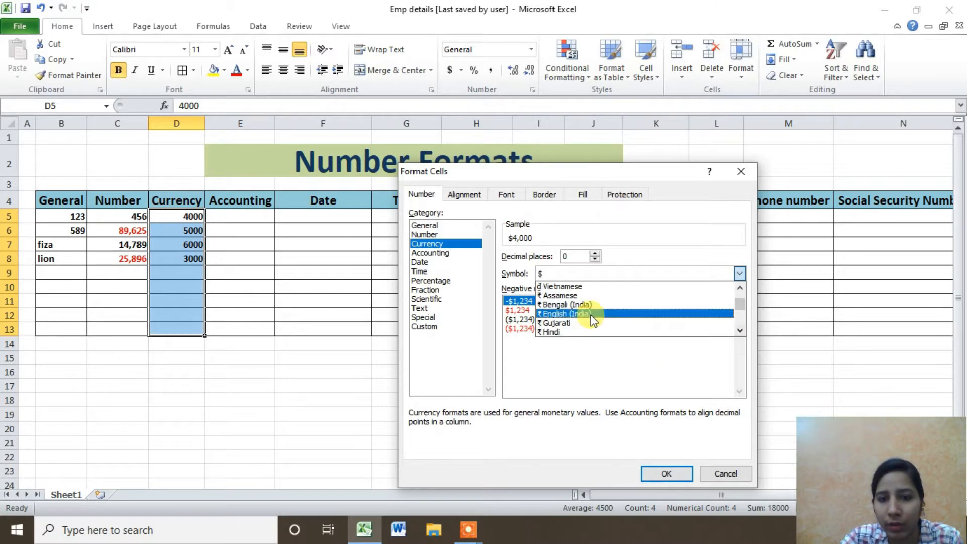
{"action": "left_click", "coordinate": [591, 333]}
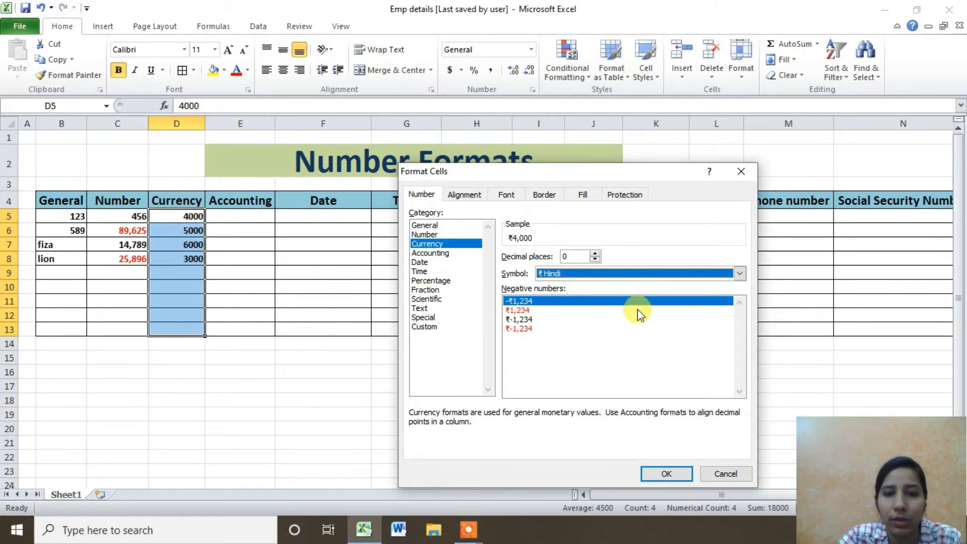
{"action": "left_click", "coordinate": [666, 474]}
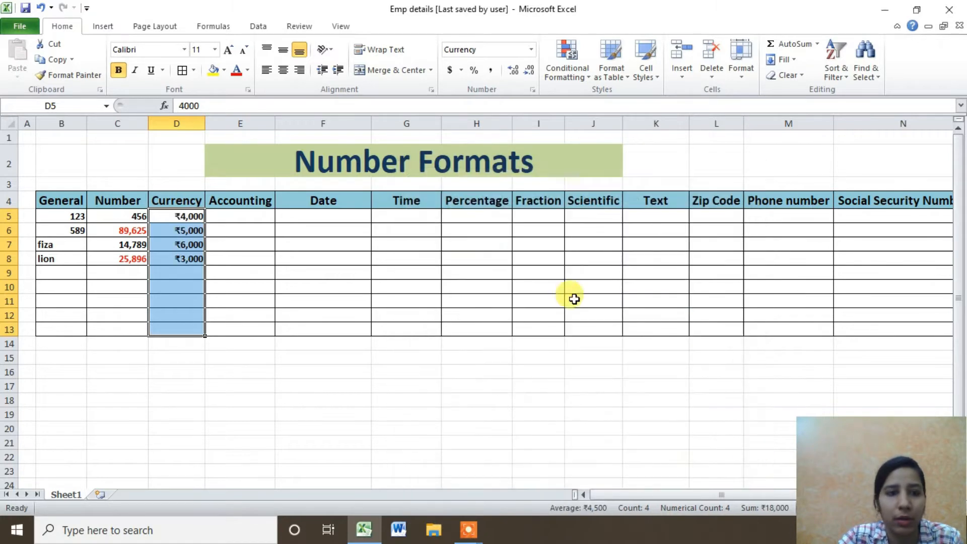
Apply Currency format with the dollar symbol to the empty Accounting cells E5:E8.
{"action": "left_click_drag", "start_coordinate": [187, 223], "coordinate": [192, 258]}
{"action": "left_click_drag", "start_coordinate": [247, 217], "coordinate": [245, 259]}
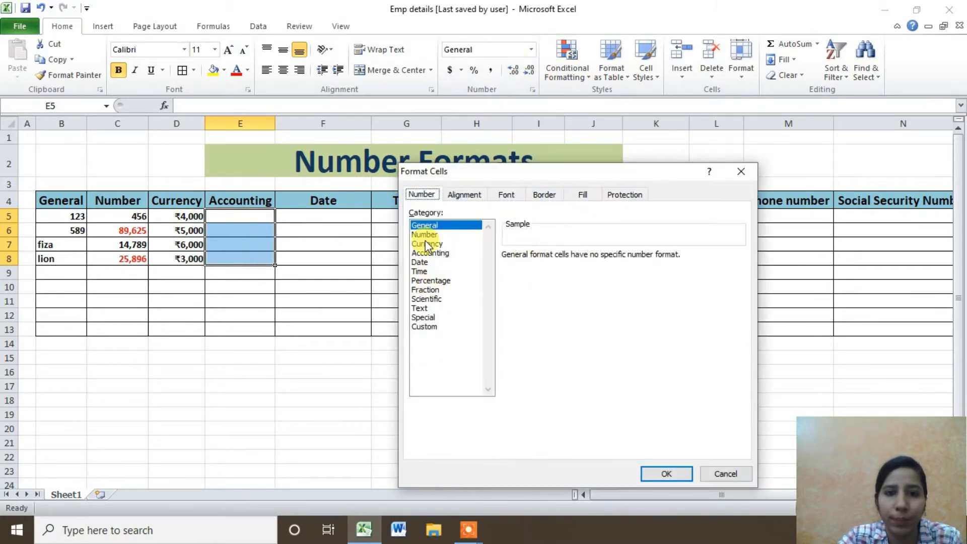
{"action": "left_click", "coordinate": [427, 244]}
{"action": "left_click", "coordinate": [561, 273]}
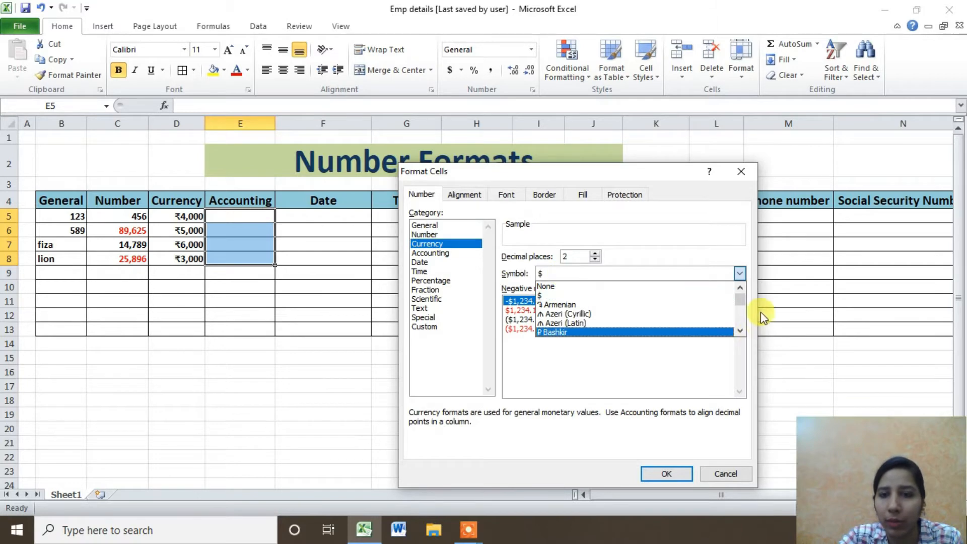
{"action": "mouse_move", "coordinate": [738, 301]}
{"action": "left_mouse_down"}
{"action": "mouse_move", "coordinate": [735, 327]}
{"action": "mouse_move", "coordinate": [740, 302]}
{"action": "left_mouse_up"}
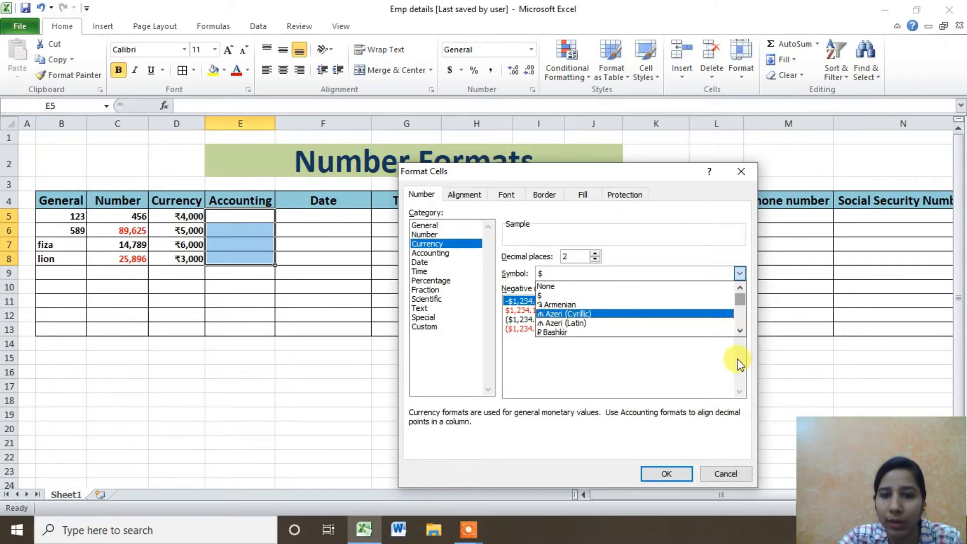
{"action": "left_click", "coordinate": [740, 330]}
{"action": "left_click", "coordinate": [740, 330]}
{"action": "left_click", "coordinate": [740, 330]}
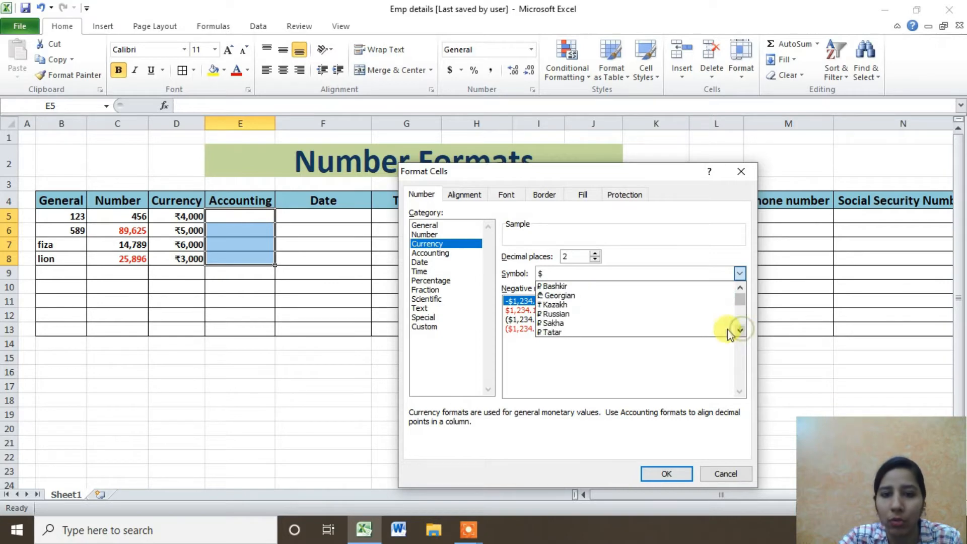
{"action": "left_click", "coordinate": [600, 275]}
{"action": "left_click", "coordinate": [595, 277]}
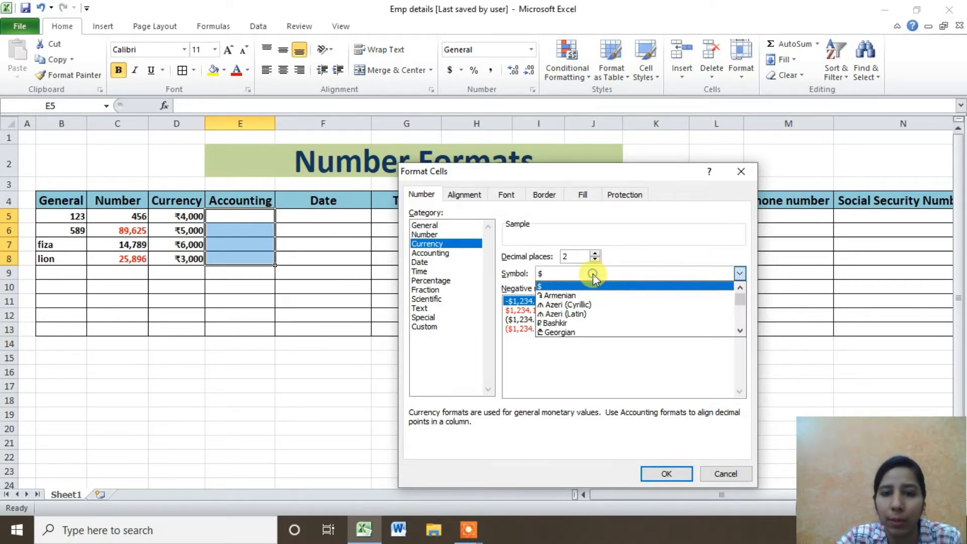
{"action": "left_click", "coordinate": [675, 470]}
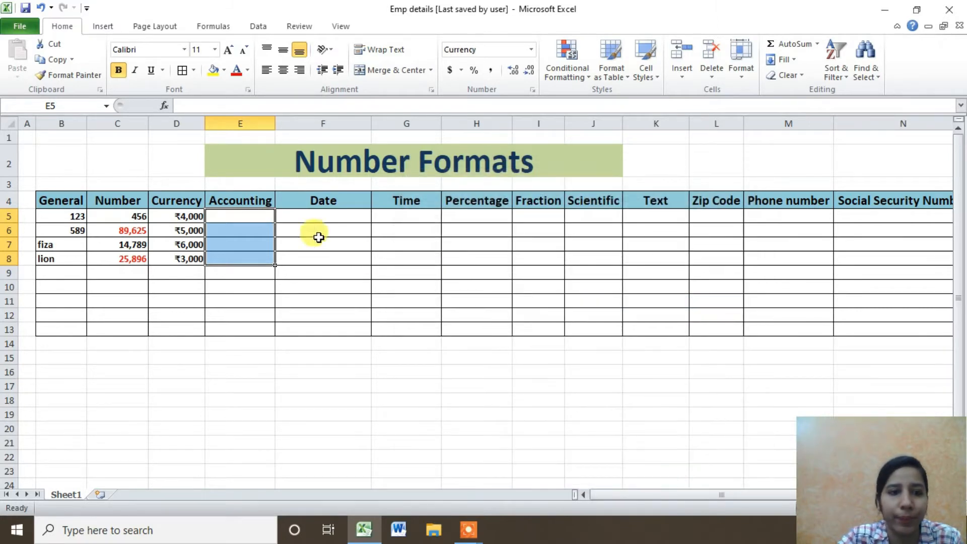
{"action": "left_click_drag", "start_coordinate": [178, 215], "coordinate": [178, 263]}
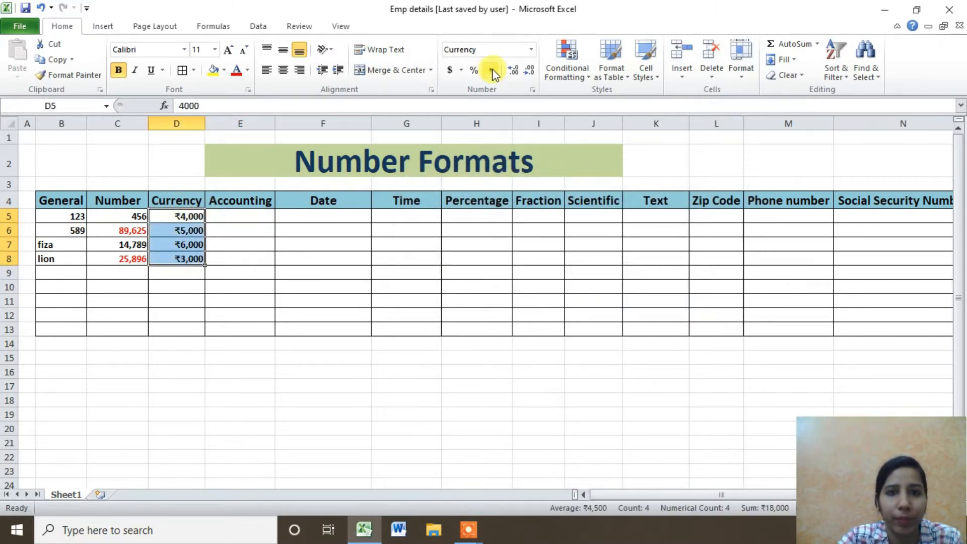
Set D5:D8 to dollar Currency format and reset E5:E13 to General.
{"action": "left_click", "coordinate": [530, 49]}
{"action": "left_click", "coordinate": [512, 130]}
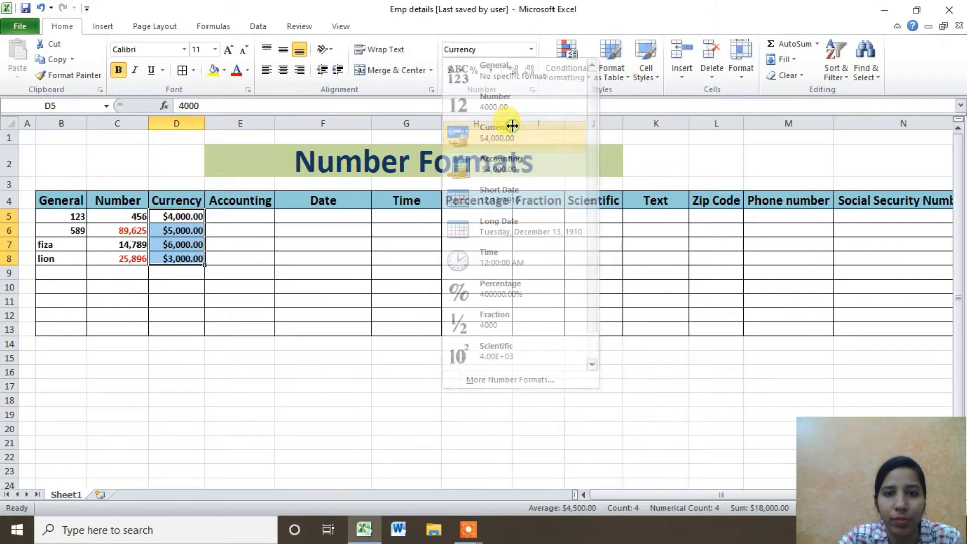
{"action": "left_click", "coordinate": [236, 217]}
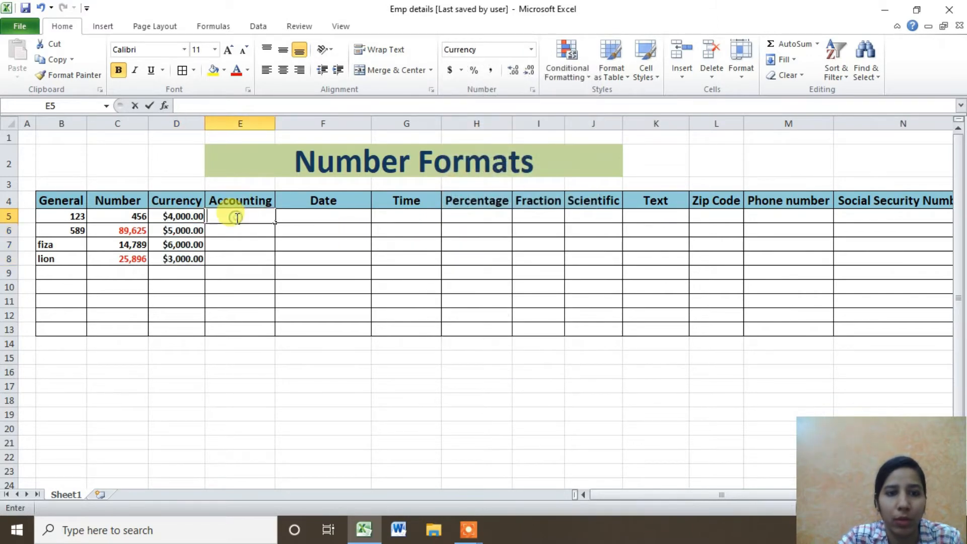
{"action": "left_click_drag", "start_coordinate": [244, 218], "coordinate": [237, 327]}
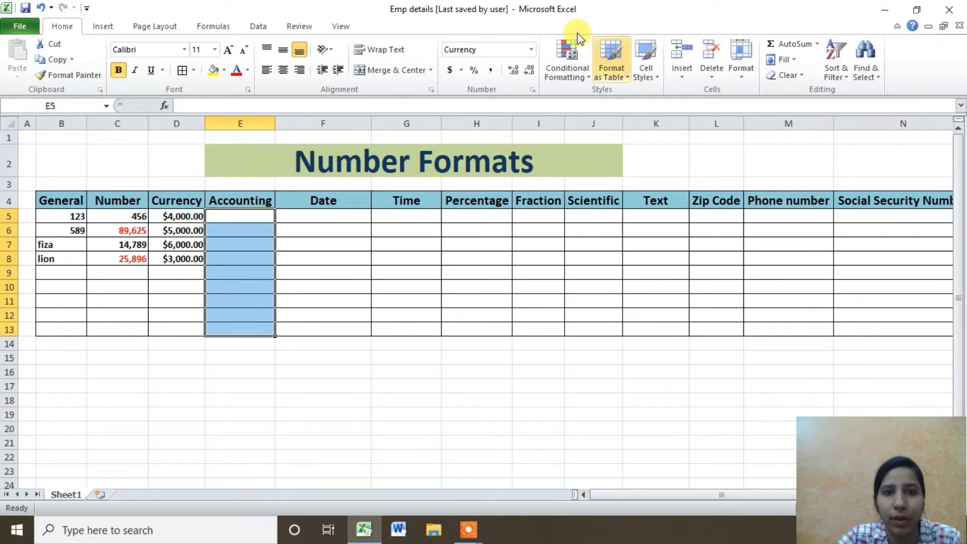
{"action": "left_click", "coordinate": [531, 49]}
{"action": "left_click", "coordinate": [527, 82]}
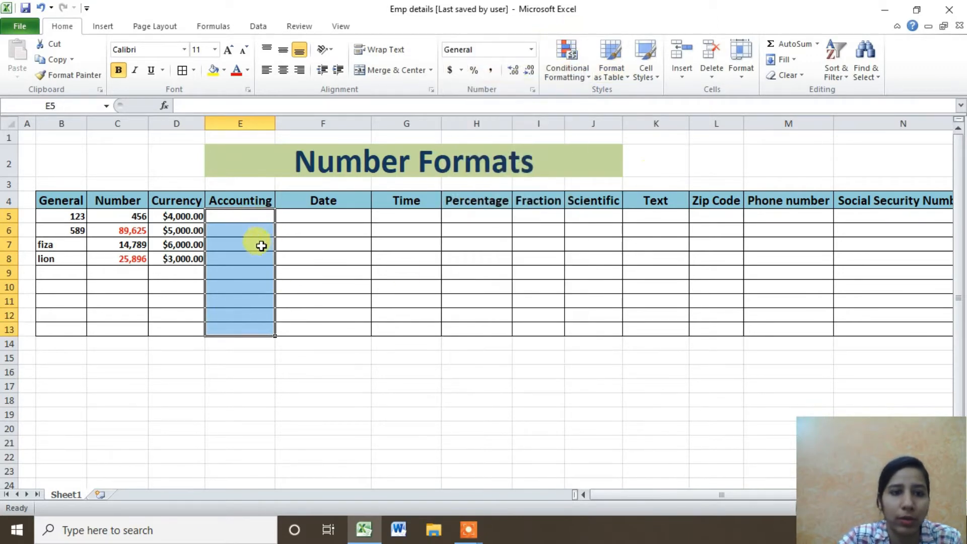
Enter 5000, 8789, 8563 and 6987 into E5:E8, then select E5:E13.
{"action": "left_click", "coordinate": [264, 217]}
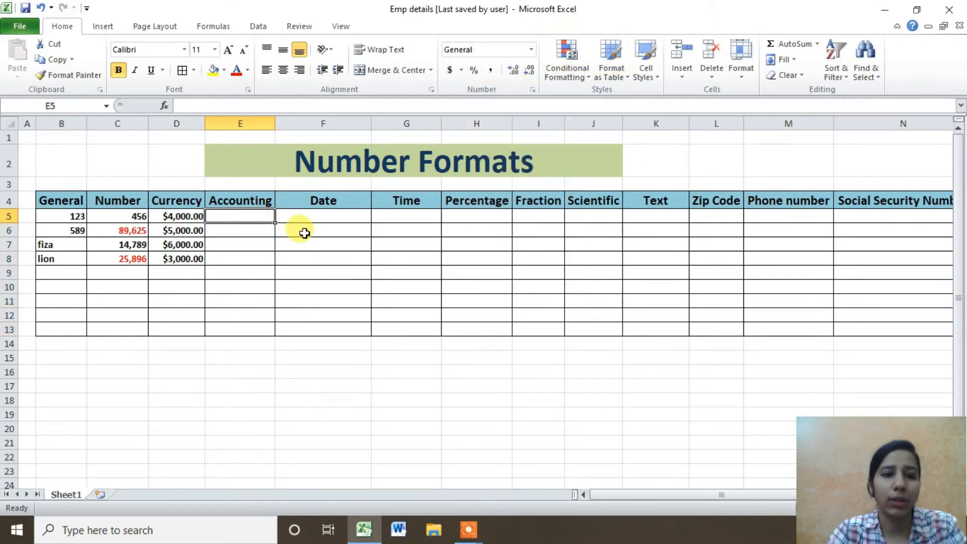
{"action": "type", "text": "5000"}
{"action": "key", "text": "Return"}
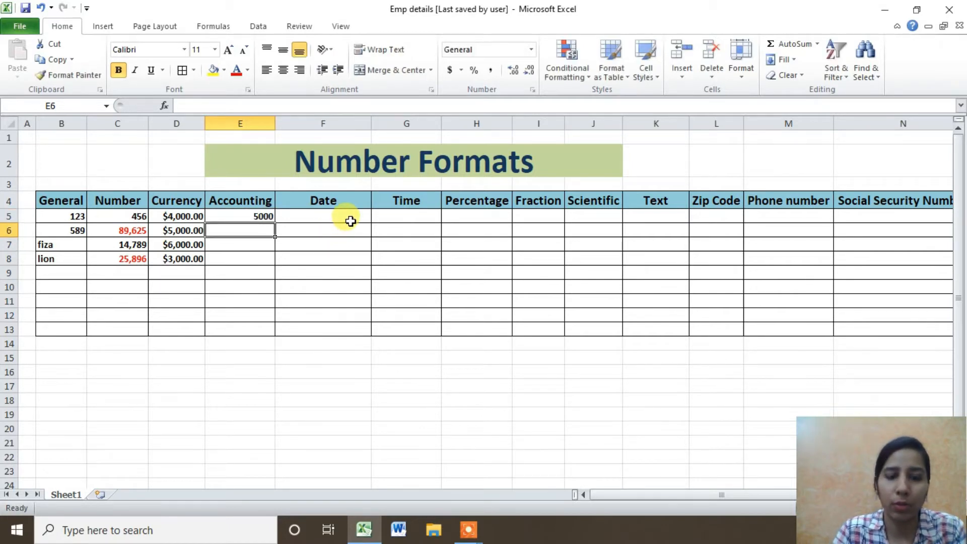
{"action": "type", "text": "8789"}
{"action": "key", "text": "Return"}
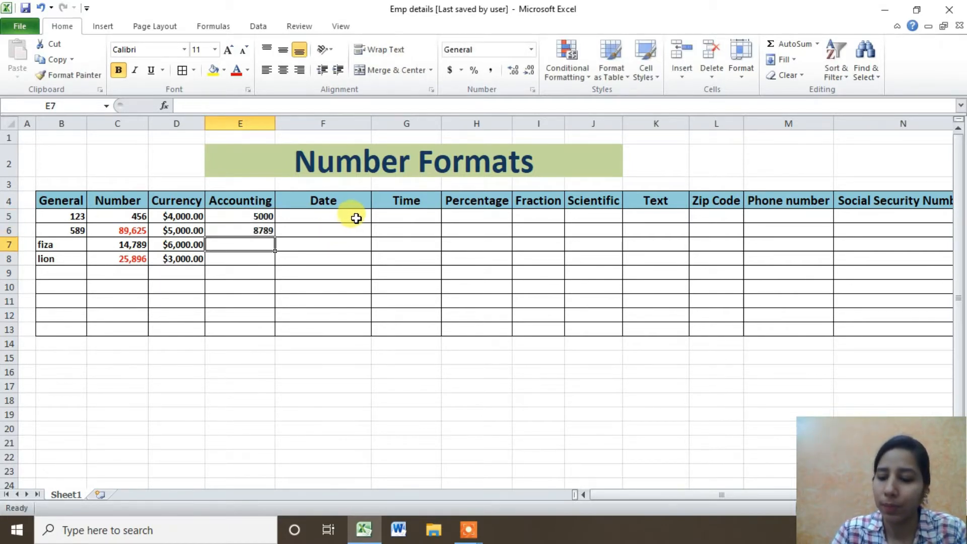
{"action": "type", "text": "8563"}
{"action": "key", "text": "Return"}
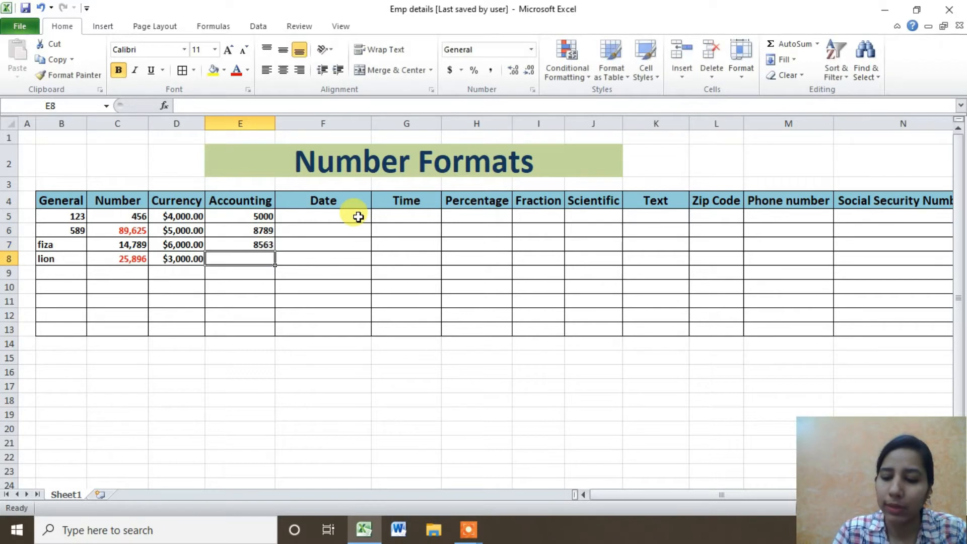
{"action": "type", "text": "6987"}
{"action": "key", "text": "Return"}
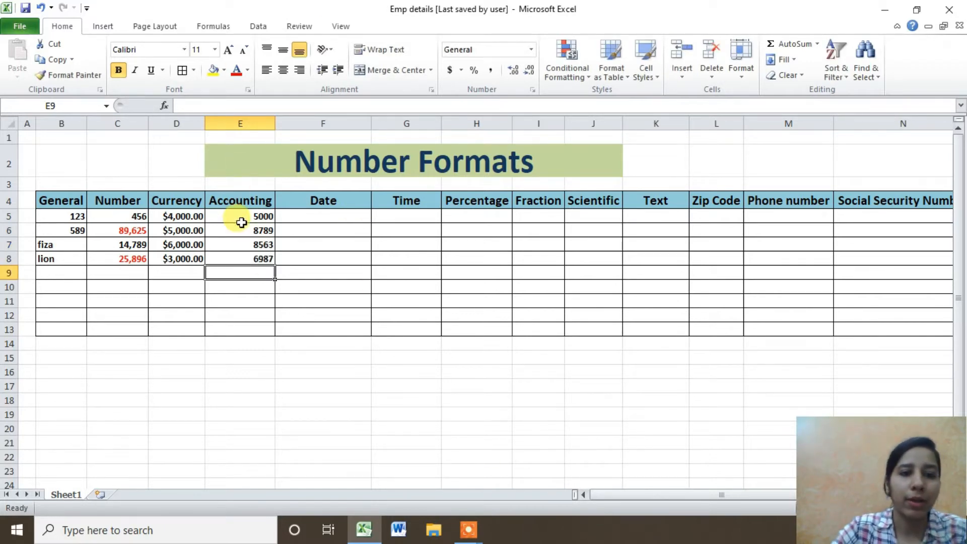
{"action": "left_click_drag", "start_coordinate": [241, 222], "coordinate": [249, 259]}
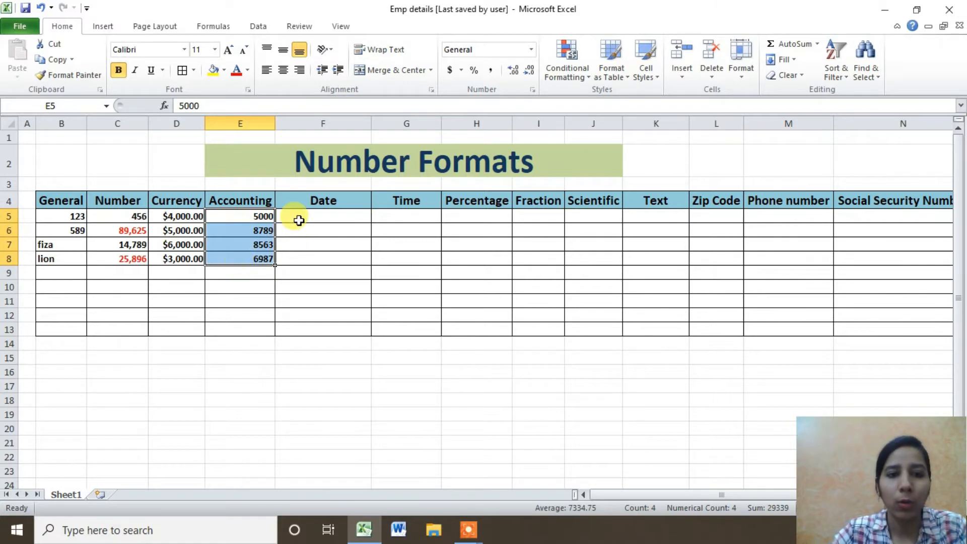
{"action": "left_click_drag", "start_coordinate": [299, 220], "coordinate": [298, 264]}
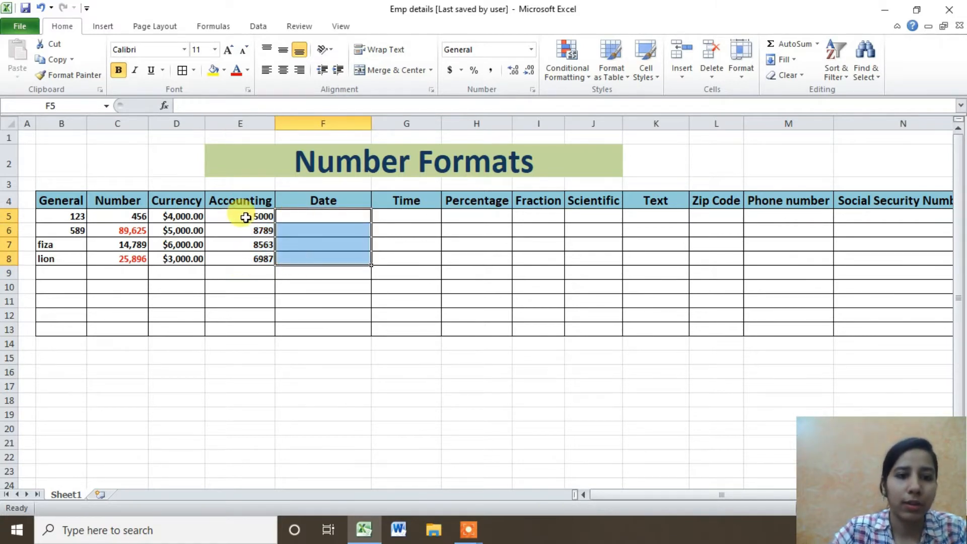
{"action": "left_click_drag", "start_coordinate": [244, 215], "coordinate": [247, 324]}
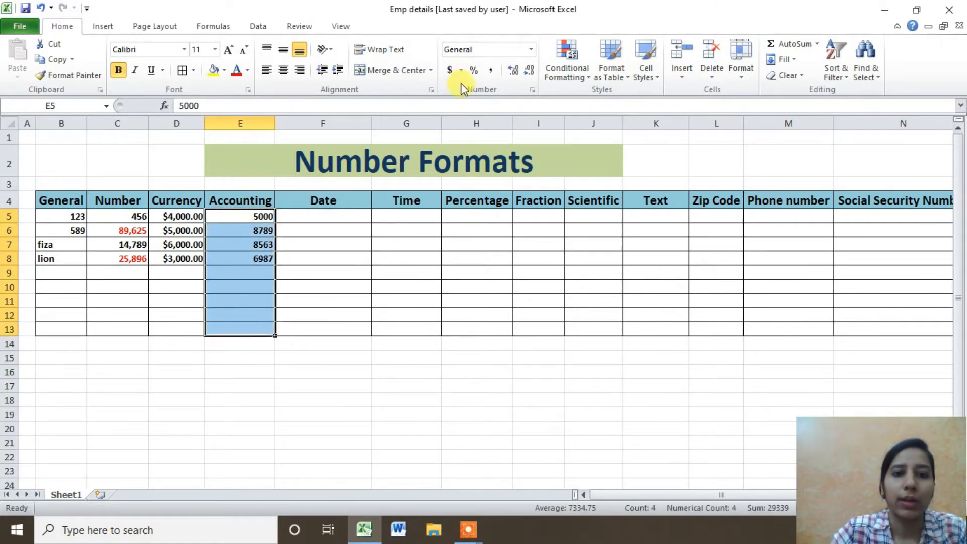
Apply the Accounting format to E5:E8 and cut the decimal places to 0.
{"action": "left_click", "coordinate": [531, 50]}
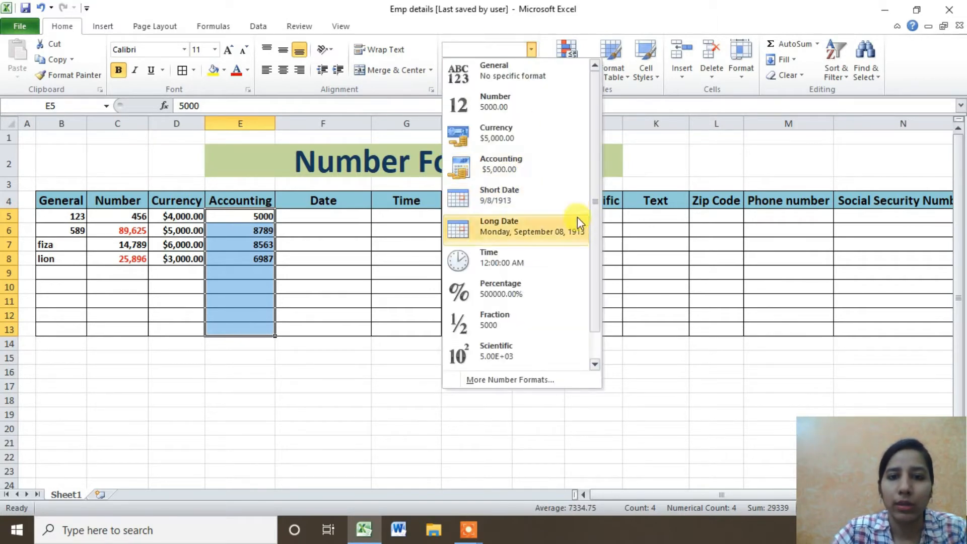
{"action": "left_click", "coordinate": [542, 175]}
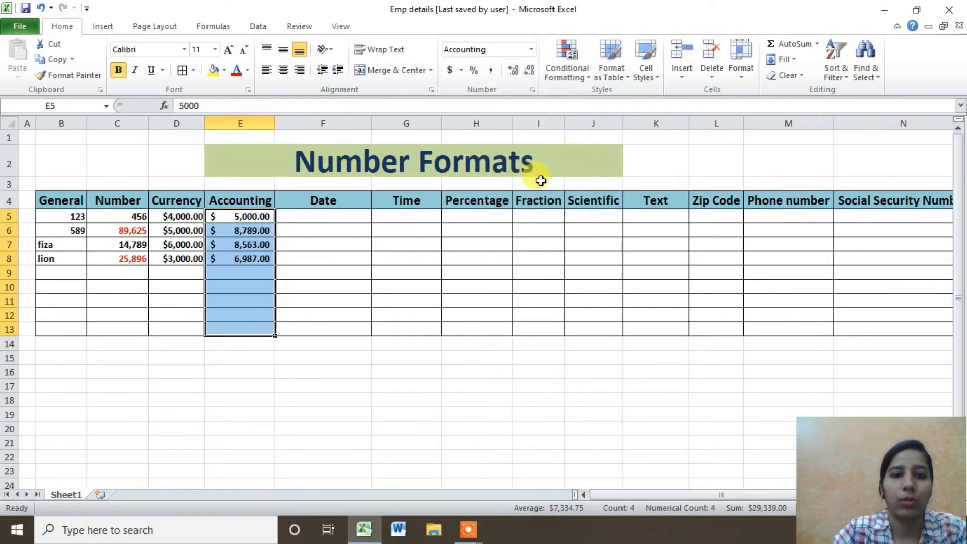
{"action": "left_click", "coordinate": [531, 90]}
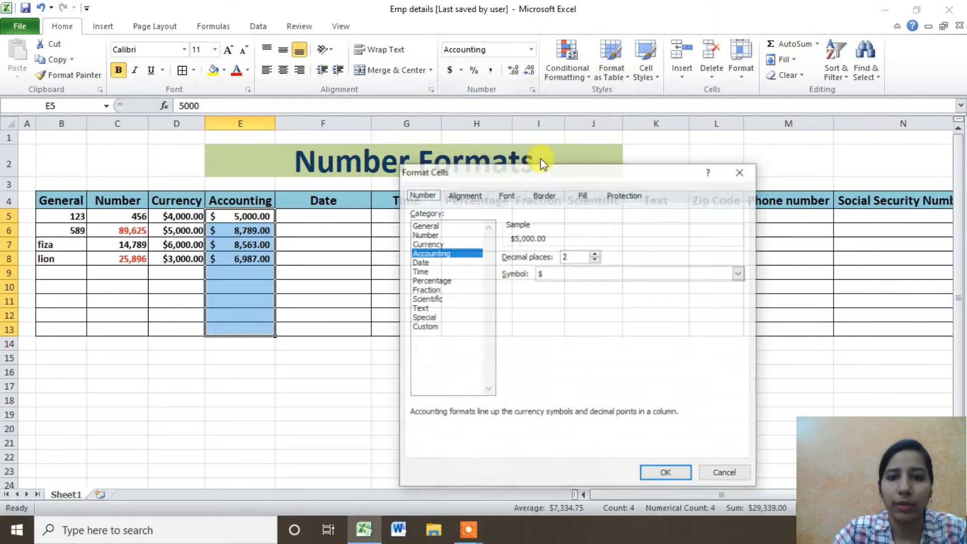
{"action": "left_click", "coordinate": [595, 260]}
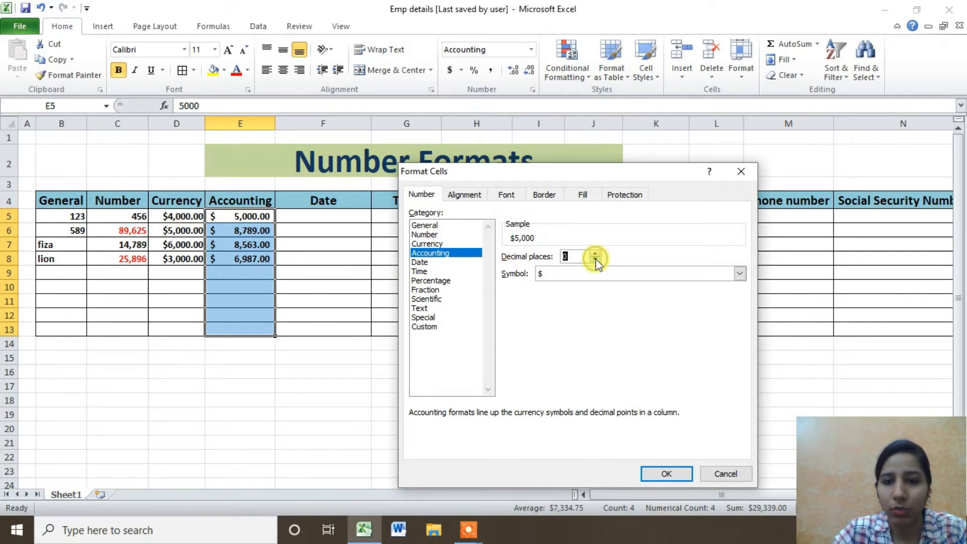
Try other currency symbols, then keep $ and confirm so values read $ 5,000.
{"action": "left_click", "coordinate": [541, 276]}
{"action": "left_click", "coordinate": [541, 276]}
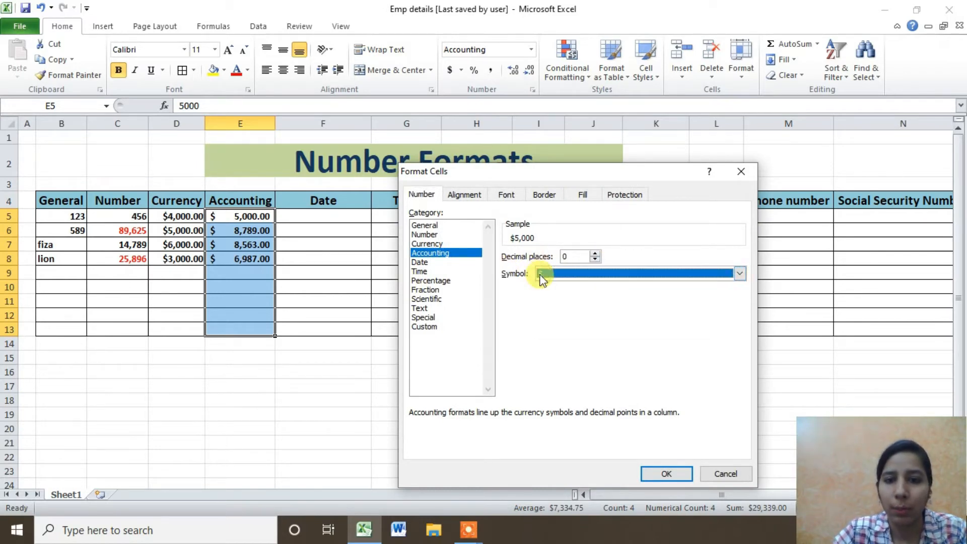
{"action": "left_click", "coordinate": [541, 276]}
{"action": "left_click", "coordinate": [542, 295]}
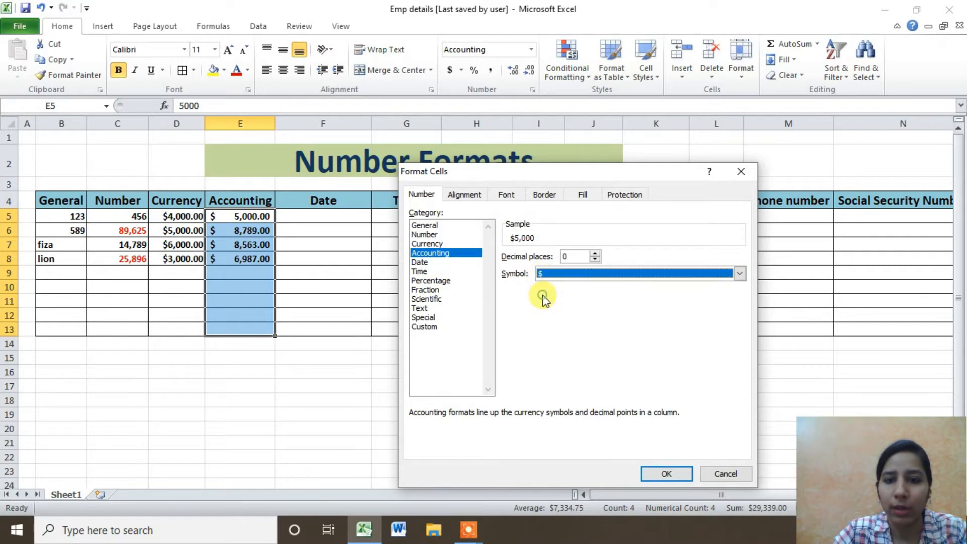
{"action": "left_click", "coordinate": [554, 277]}
{"action": "left_click", "coordinate": [581, 311]}
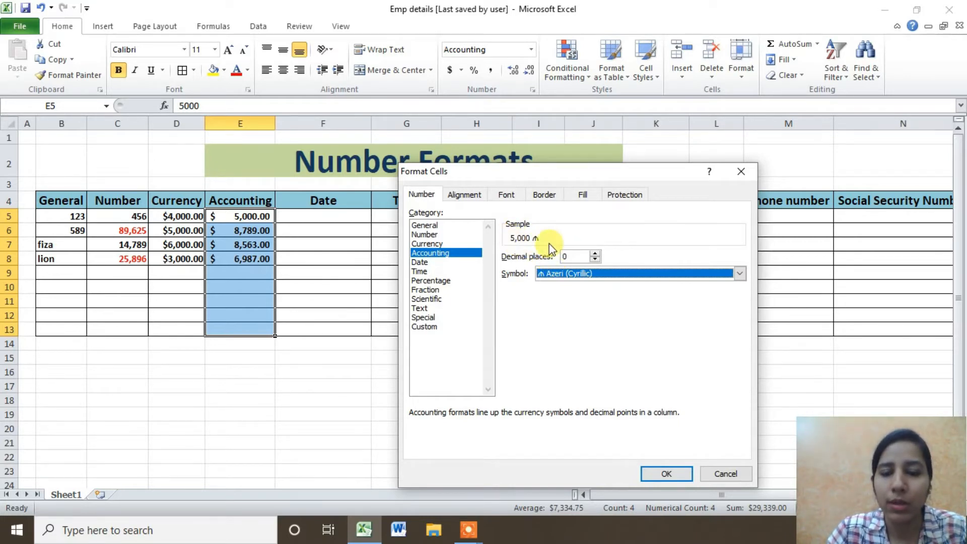
{"action": "left_click", "coordinate": [593, 272]}
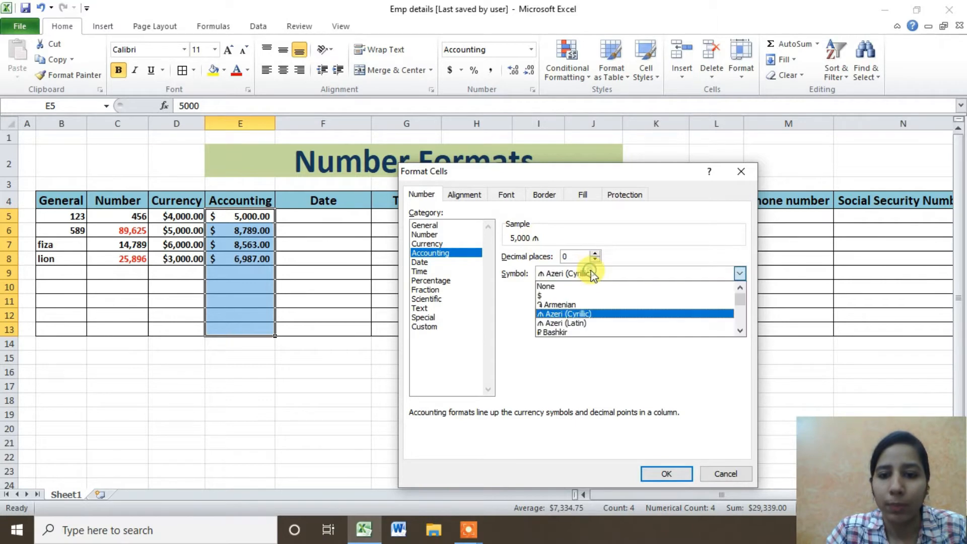
{"action": "left_click", "coordinate": [577, 297]}
{"action": "left_click", "coordinate": [602, 276]}
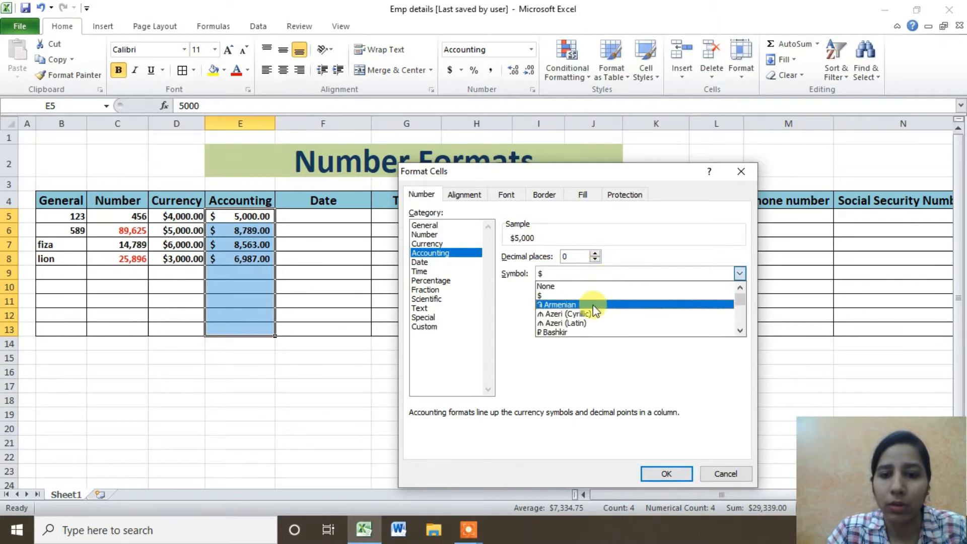
{"action": "left_click", "coordinate": [584, 329]}
{"action": "left_click", "coordinate": [592, 277]}
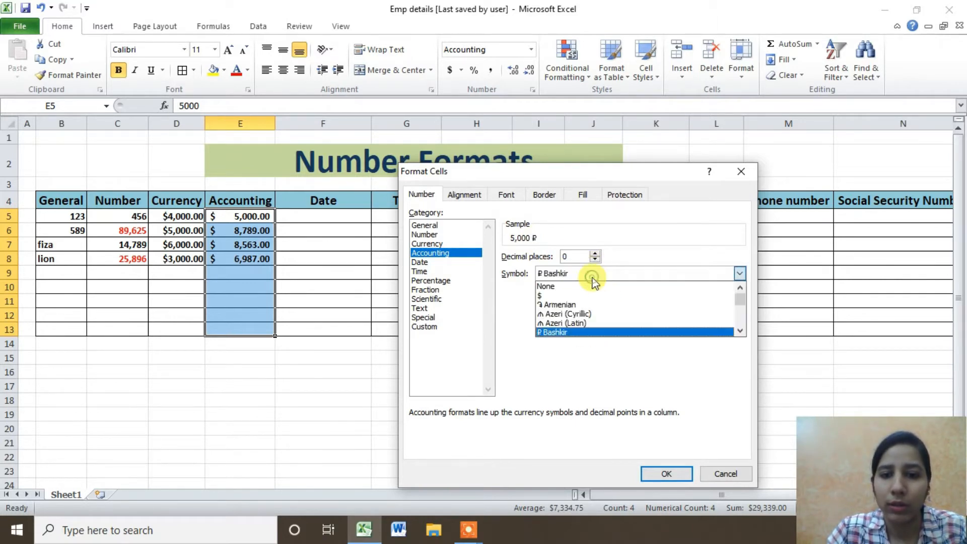
{"action": "left_click", "coordinate": [579, 286]}
{"action": "left_click", "coordinate": [574, 275]}
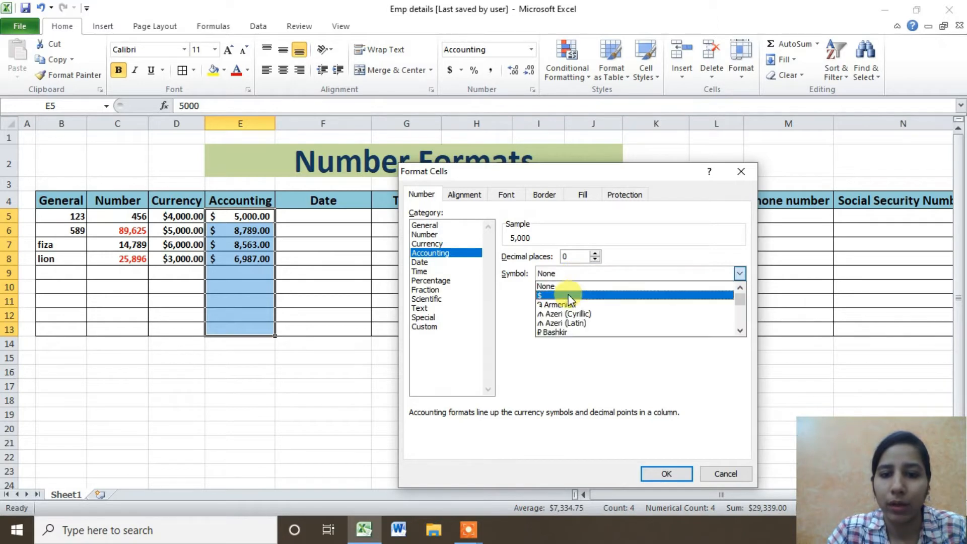
{"action": "left_click", "coordinate": [566, 295]}
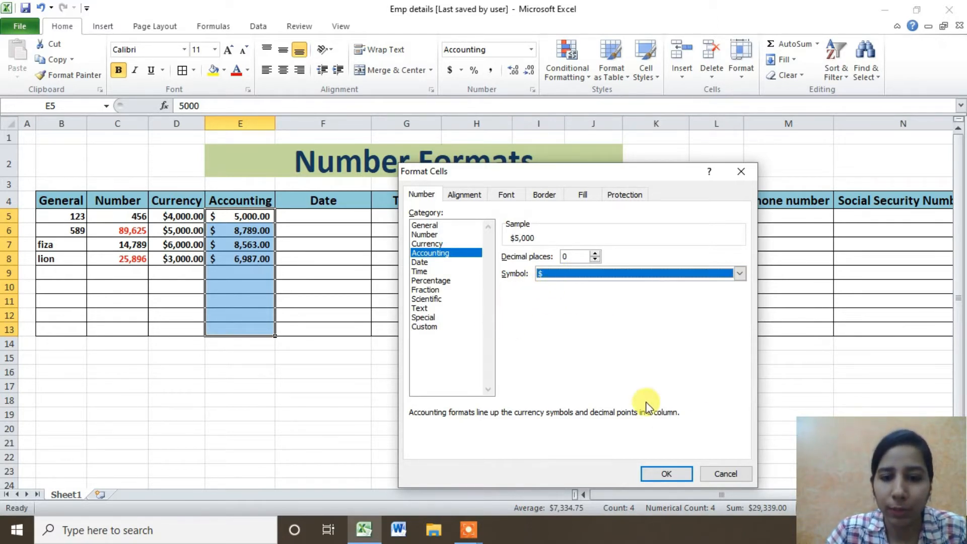
{"action": "left_click", "coordinate": [670, 472]}
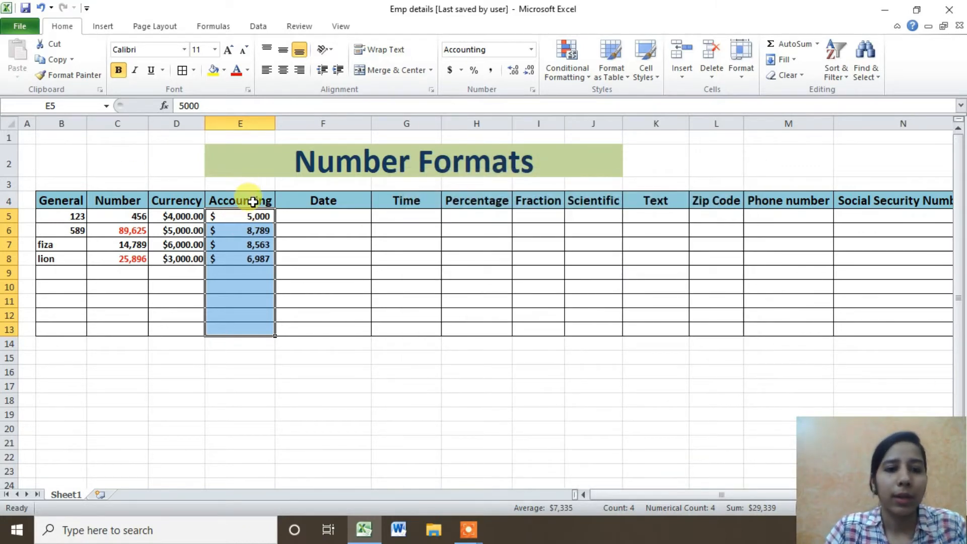
{"action": "left_click_drag", "start_coordinate": [252, 216], "coordinate": [248, 266]}
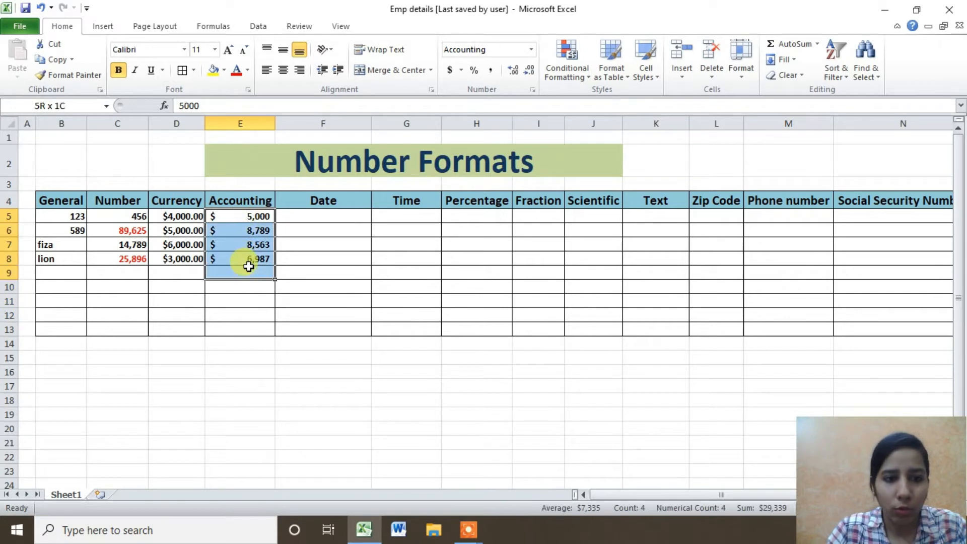
{"action": "left_click", "coordinate": [192, 230]}
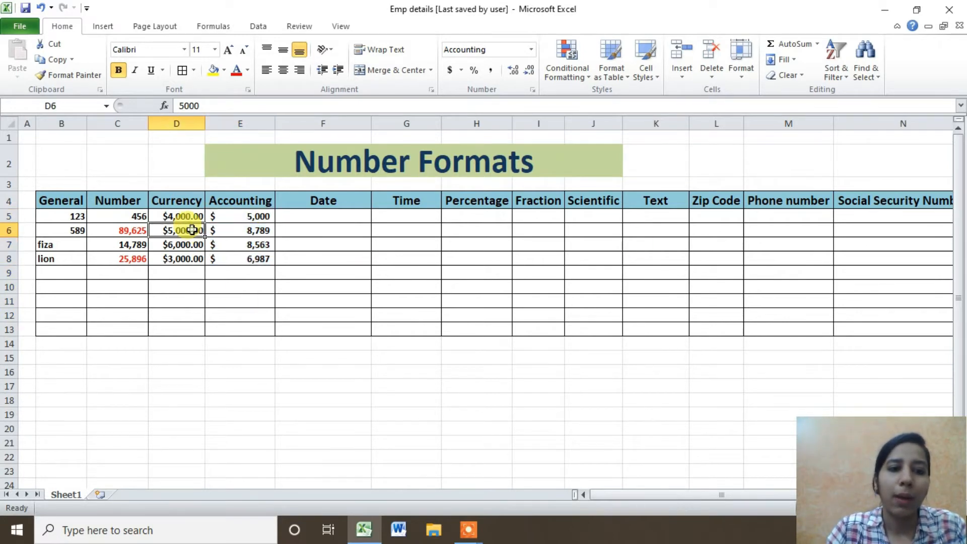
{"action": "left_click", "coordinate": [224, 229]}
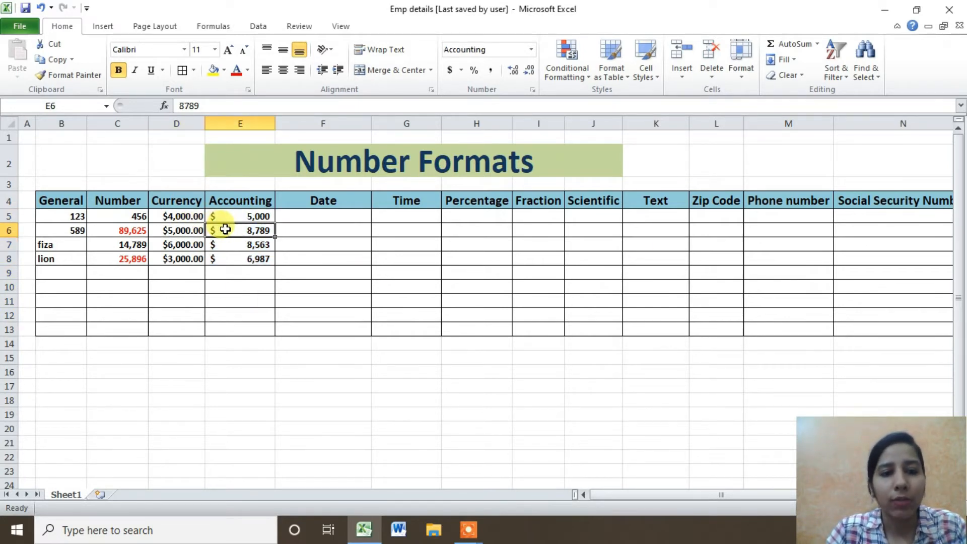
{"action": "left_click", "coordinate": [183, 231]}
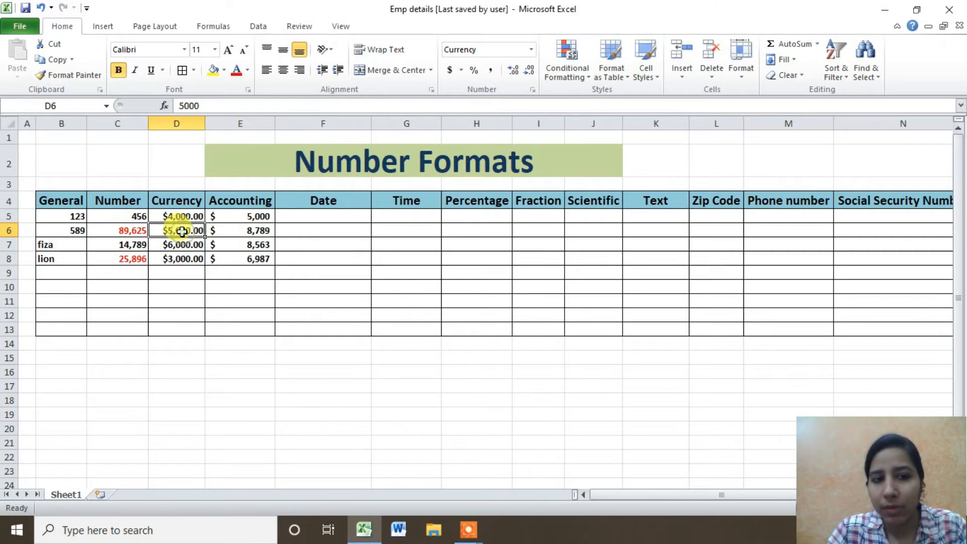
{"action": "left_click", "coordinate": [237, 240]}
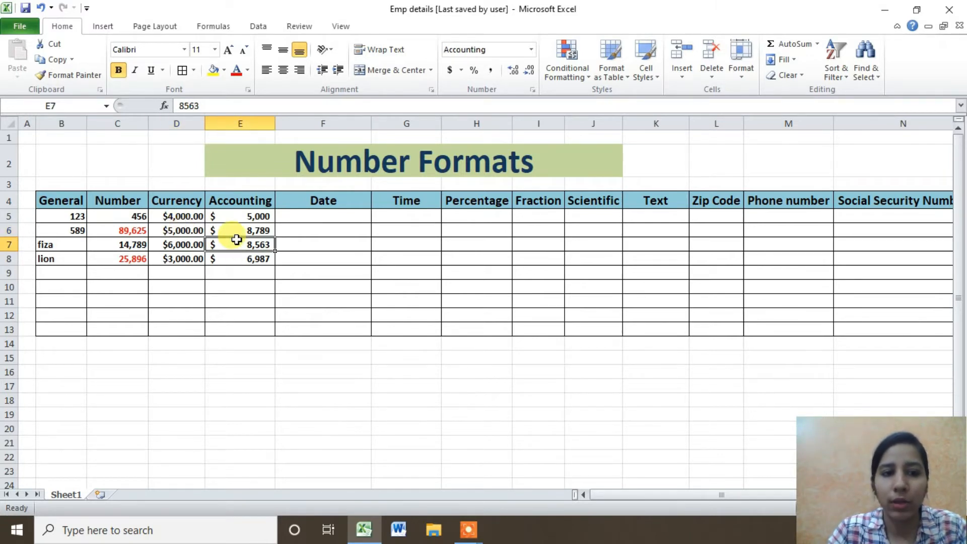
{"action": "left_click", "coordinate": [187, 244]}
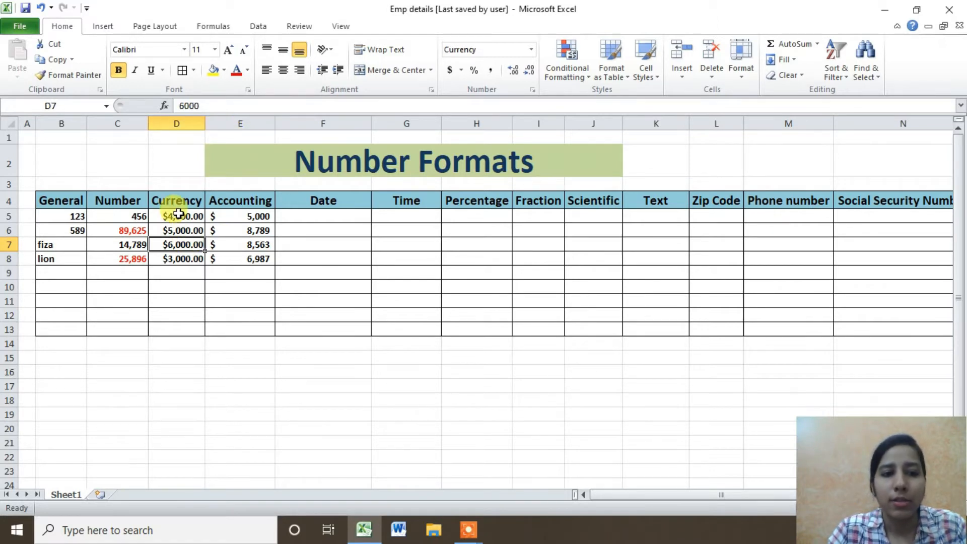
{"action": "left_click_drag", "start_coordinate": [178, 214], "coordinate": [181, 258]}
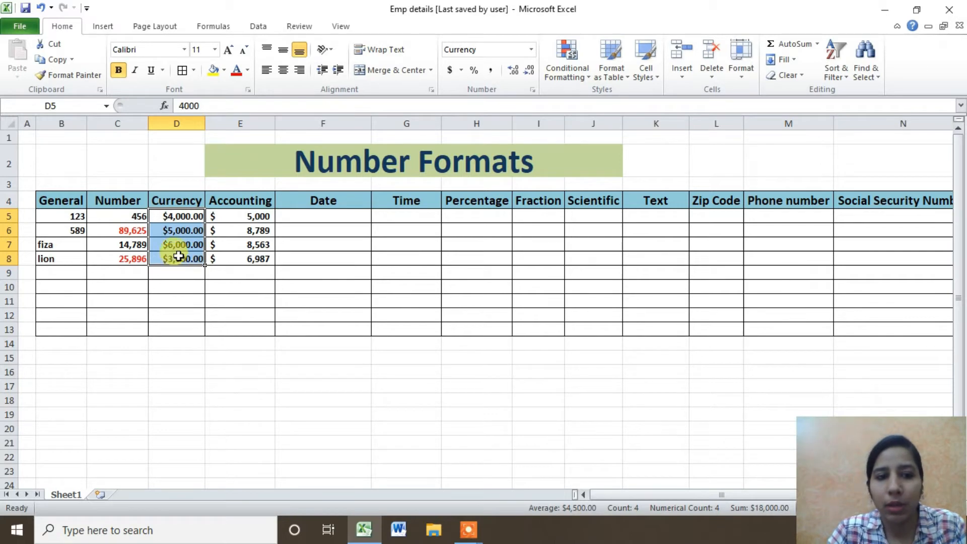
{"action": "left_click_drag", "start_coordinate": [214, 216], "coordinate": [218, 262]}
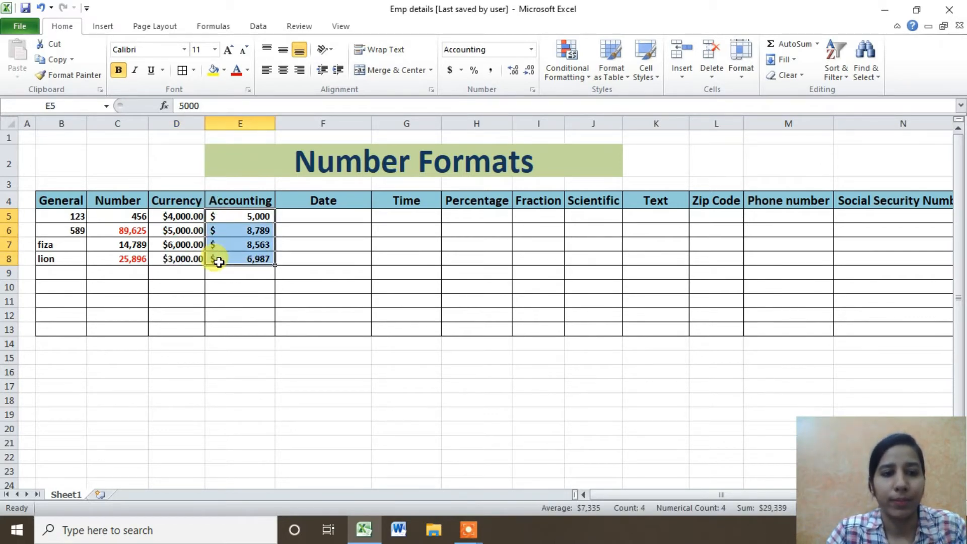
{"action": "left_click_drag", "start_coordinate": [216, 214], "coordinate": [223, 260]}
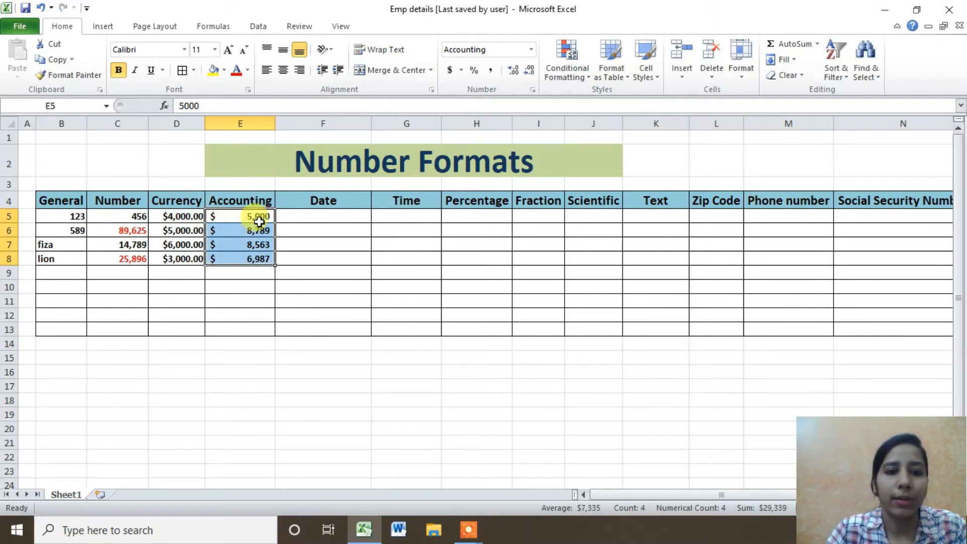
{"action": "left_click_drag", "start_coordinate": [259, 216], "coordinate": [255, 258]}
{"action": "left_click", "coordinate": [239, 285]}
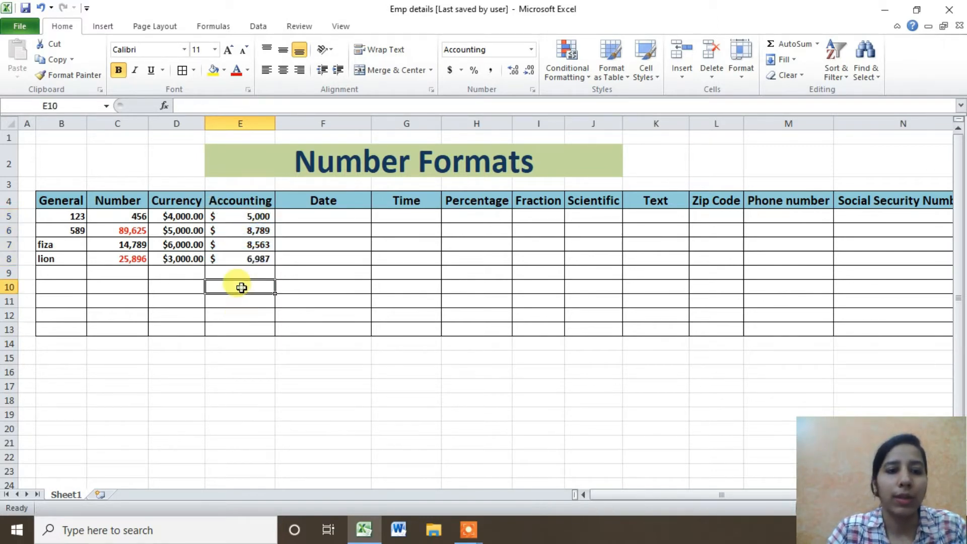
{"action": "left_click_drag", "start_coordinate": [252, 214], "coordinate": [246, 258]}
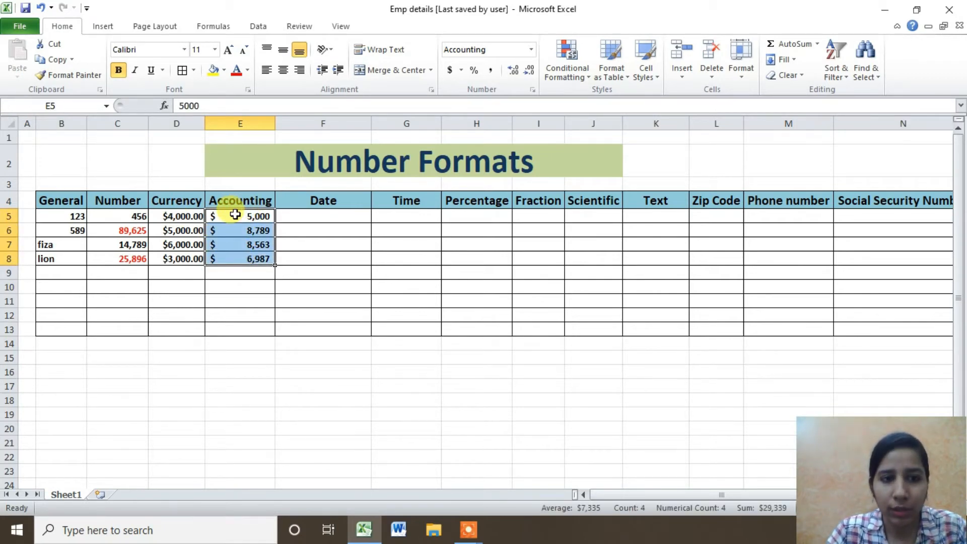
{"action": "left_click_drag", "start_coordinate": [234, 215], "coordinate": [231, 261]}
{"action": "left_click_drag", "start_coordinate": [194, 216], "coordinate": [177, 267]}
{"action": "left_click_drag", "start_coordinate": [254, 215], "coordinate": [249, 302]}
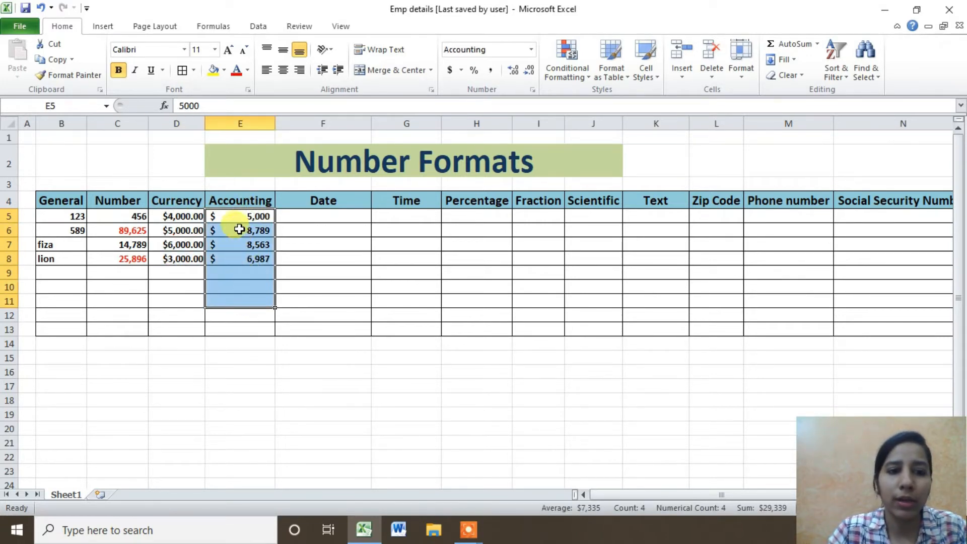
{"action": "left_click", "coordinate": [167, 225]}
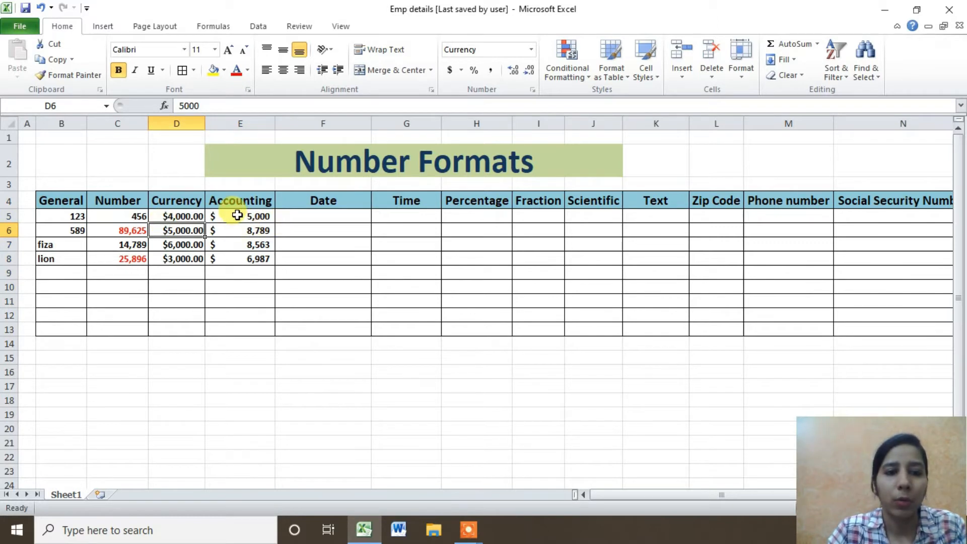
{"action": "left_click_drag", "start_coordinate": [236, 216], "coordinate": [231, 259]}
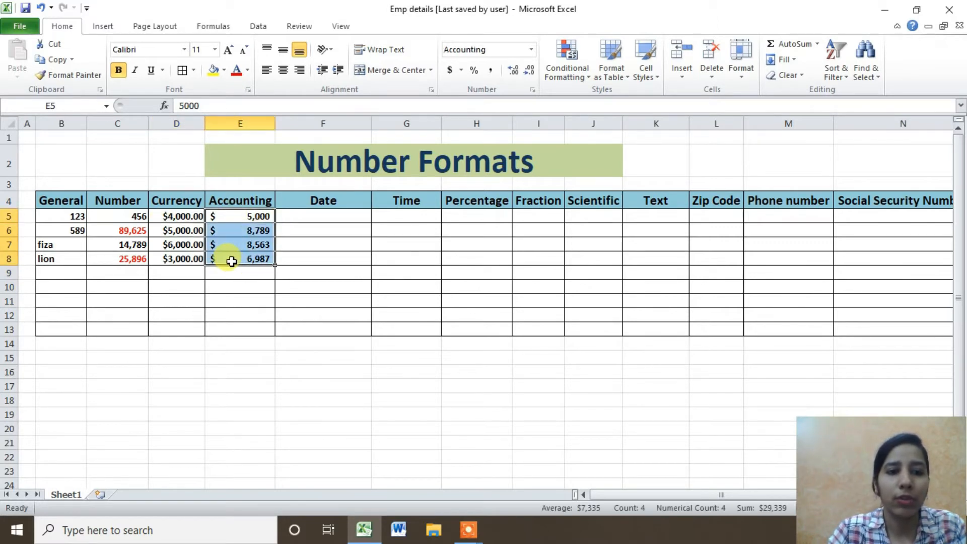
Enter a date in F5 and select the Date cells F5:F13.
{"action": "double_click", "coordinate": [313, 216]}
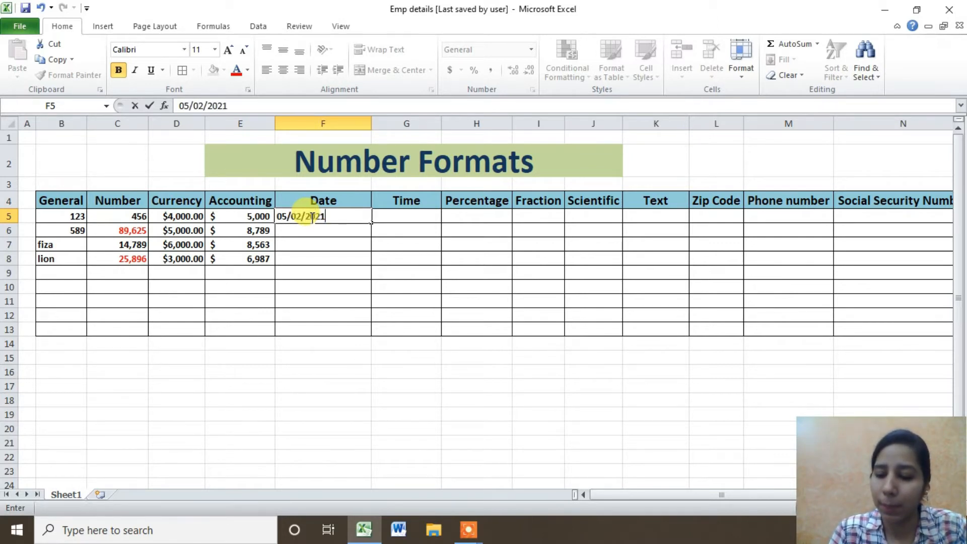
{"action": "key", "text": "Return"}
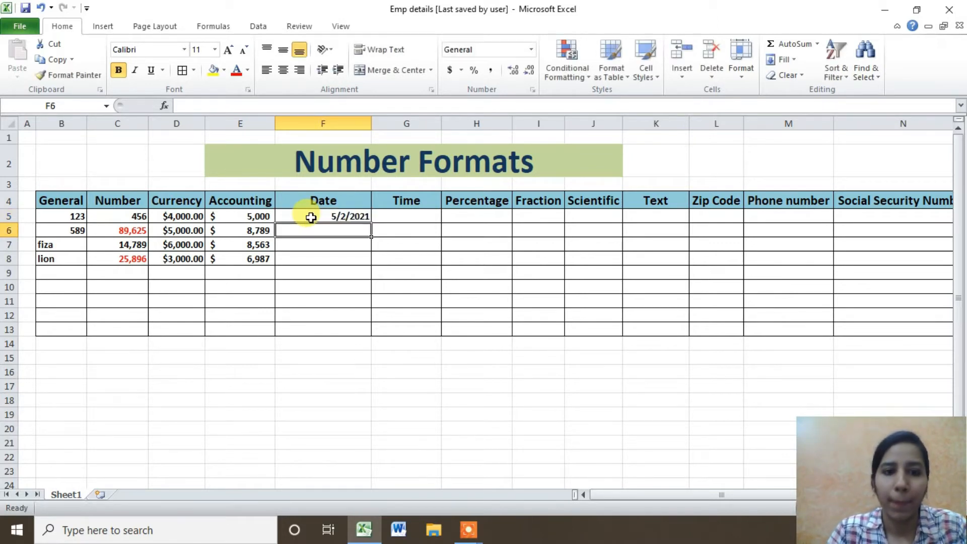
{"action": "left_click", "coordinate": [348, 216]}
{"action": "left_click_drag", "start_coordinate": [341, 211], "coordinate": [345, 324]}
Preview date types in Format Cells: long weekday, 3/14/01, 03/14/01, 14-Mar, 14-Mar-01.
{"action": "left_click", "coordinate": [531, 50]}
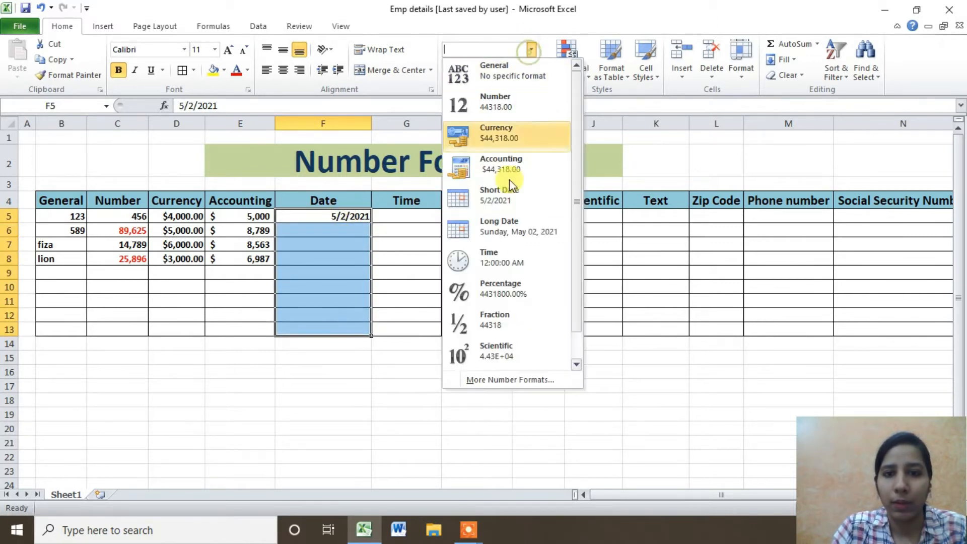
{"action": "left_click", "coordinate": [519, 381]}
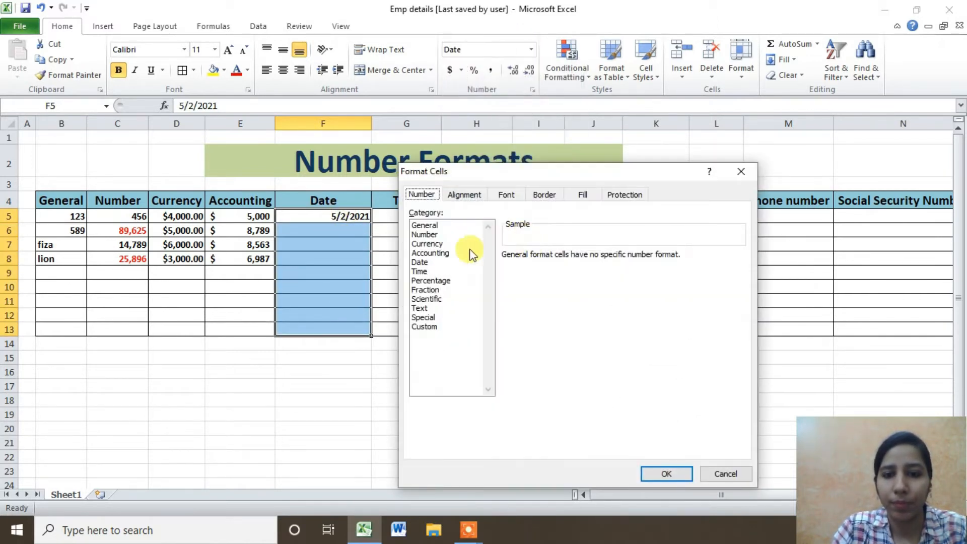
{"action": "left_click", "coordinate": [423, 262]}
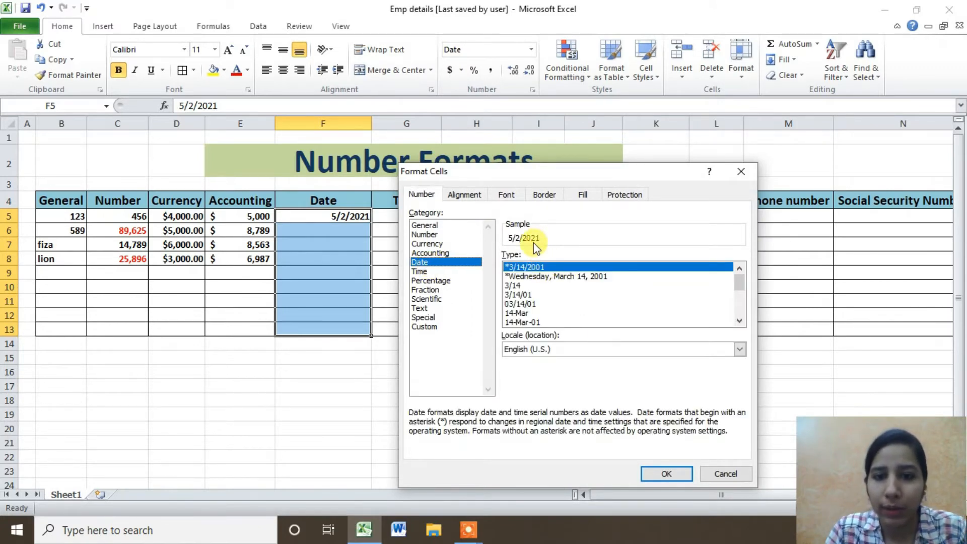
{"action": "left_click", "coordinate": [518, 277]}
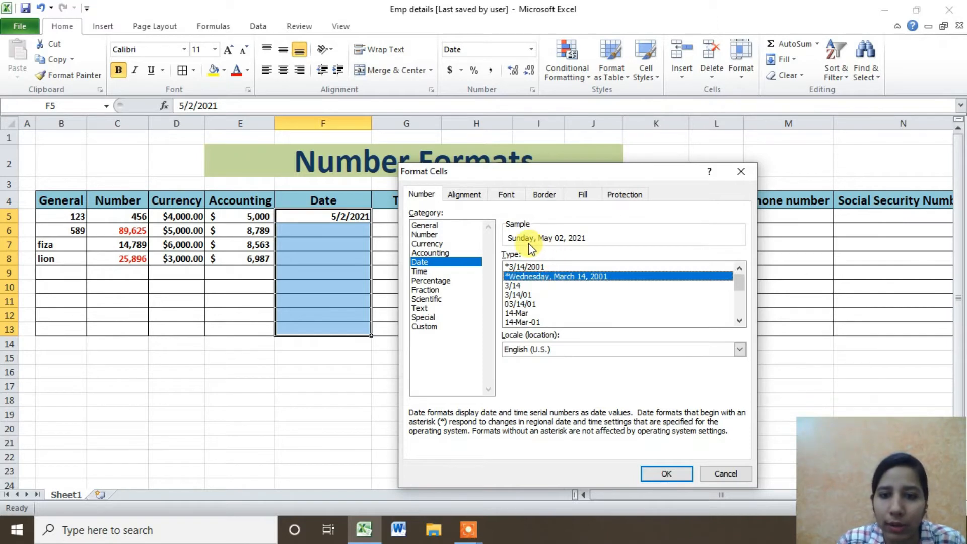
{"action": "left_click", "coordinate": [531, 296]}
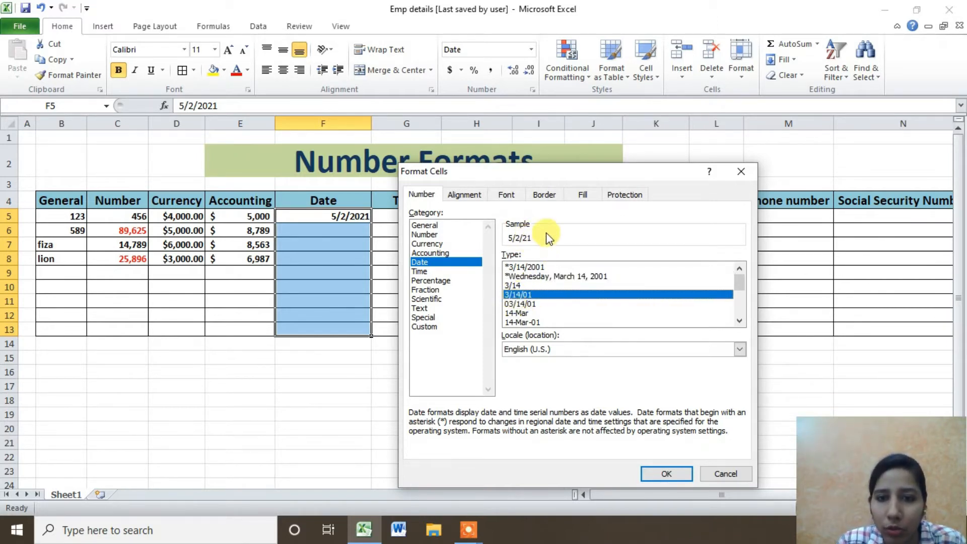
{"action": "left_click", "coordinate": [527, 305]}
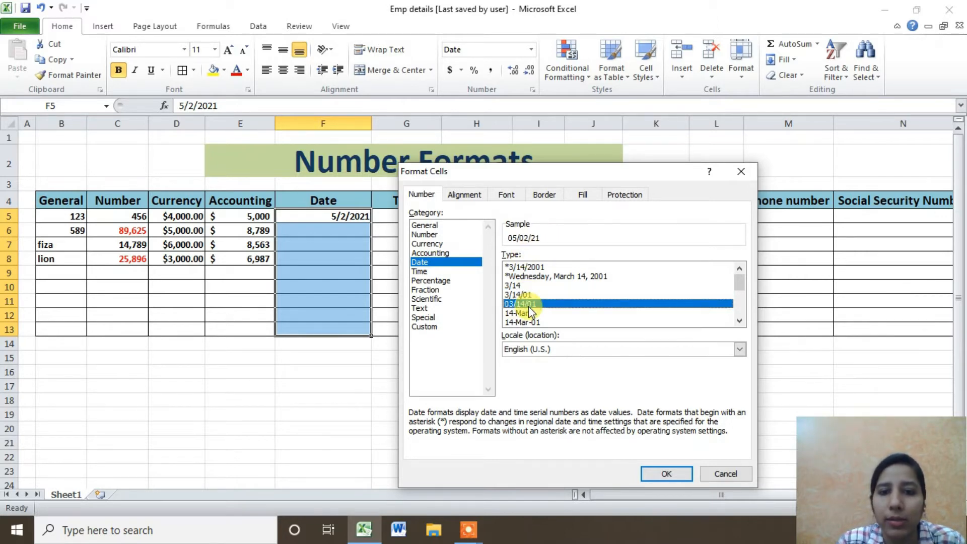
{"action": "left_click", "coordinate": [518, 312]}
{"action": "left_click", "coordinate": [526, 321]}
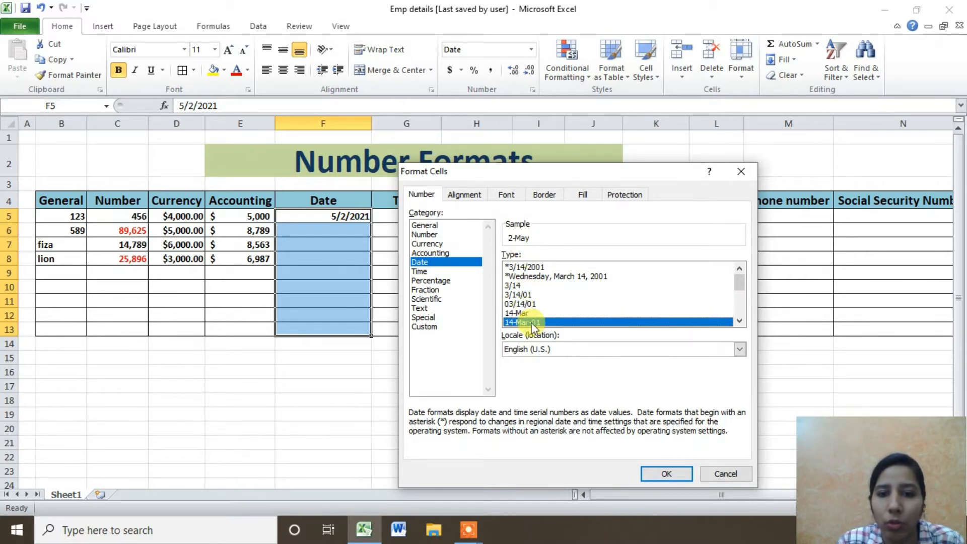
Preview month-year and date-time styles, then apply the long weekday date (Sunday, May 02, 2021).
{"action": "left_click", "coordinate": [739, 321]}
{"action": "left_click", "coordinate": [738, 321]}
{"action": "left_click", "coordinate": [738, 321]}
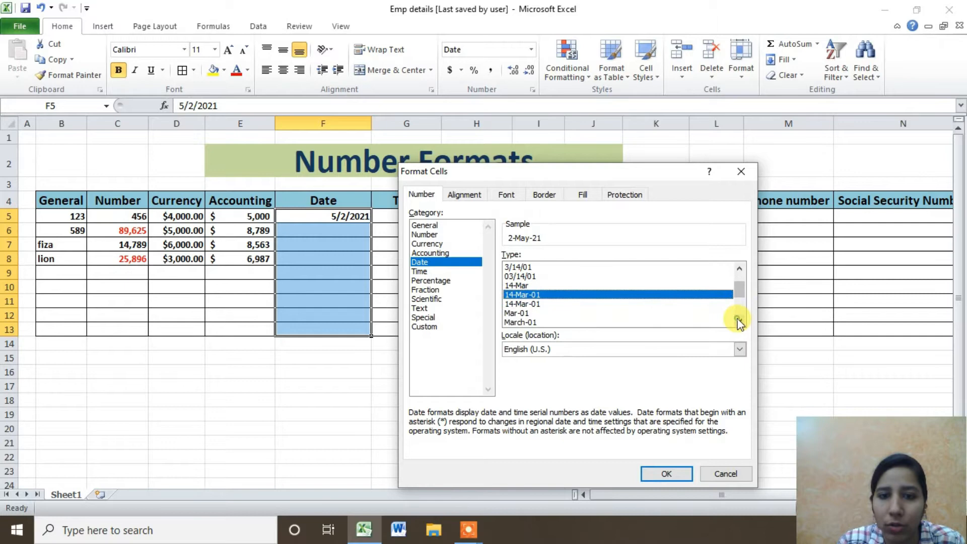
{"action": "left_click", "coordinate": [530, 303]}
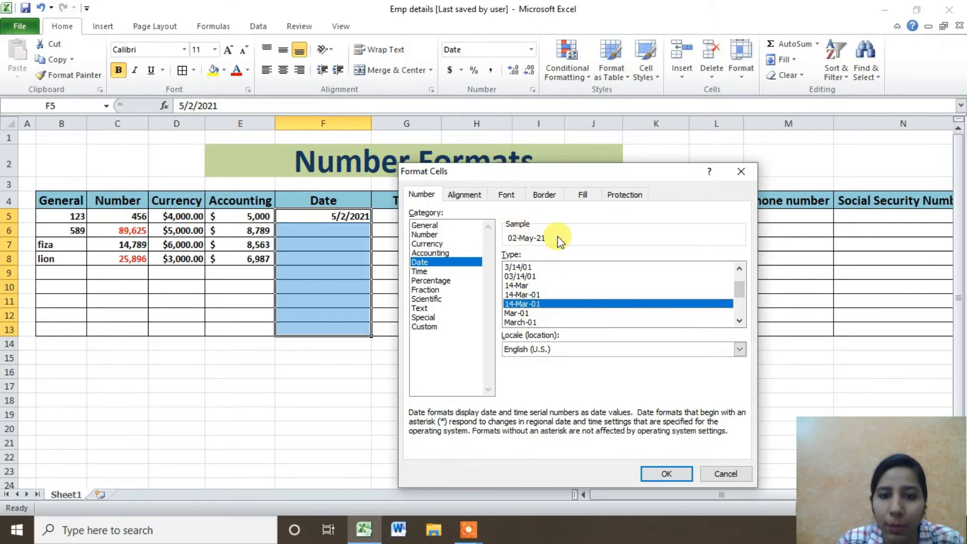
{"action": "left_click", "coordinate": [516, 312]}
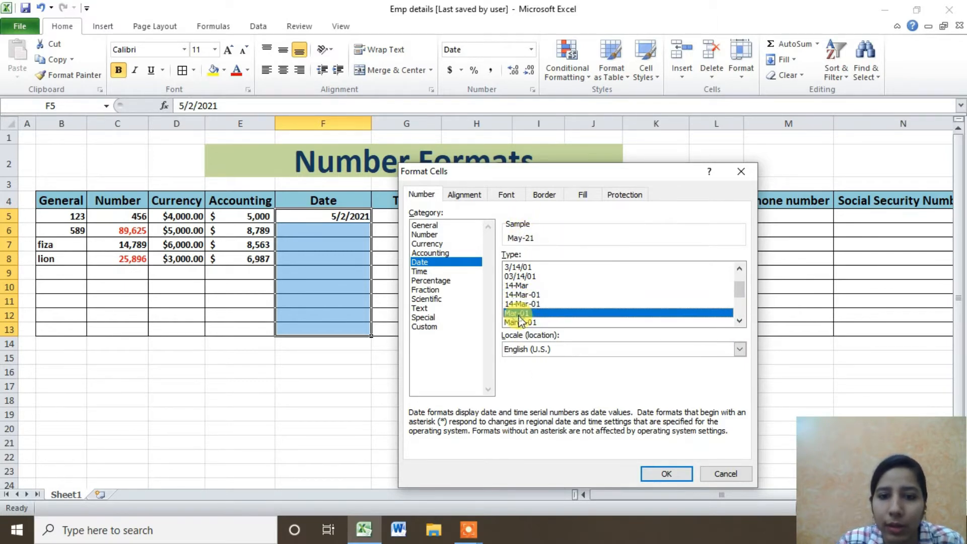
{"action": "left_click_drag", "start_coordinate": [738, 290], "coordinate": [739, 308]}
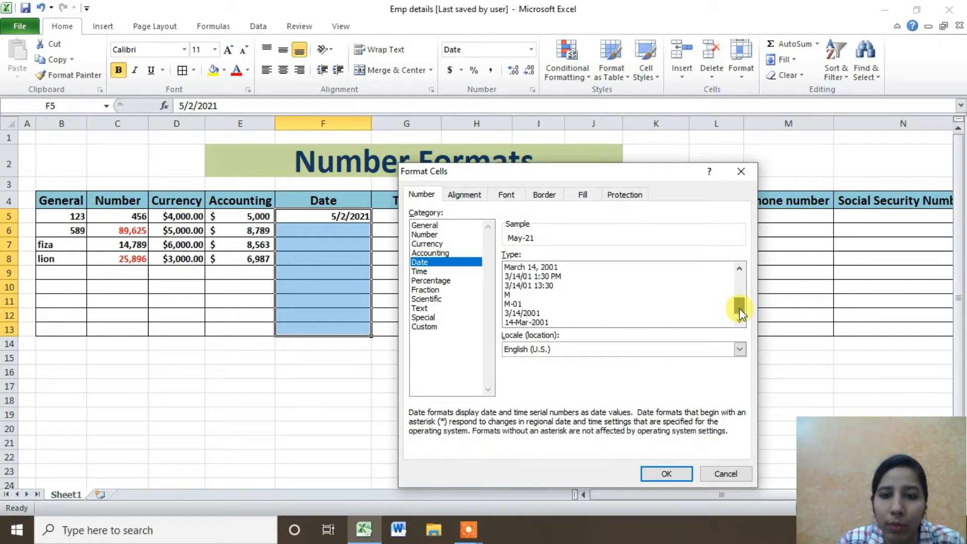
{"action": "left_click", "coordinate": [519, 304]}
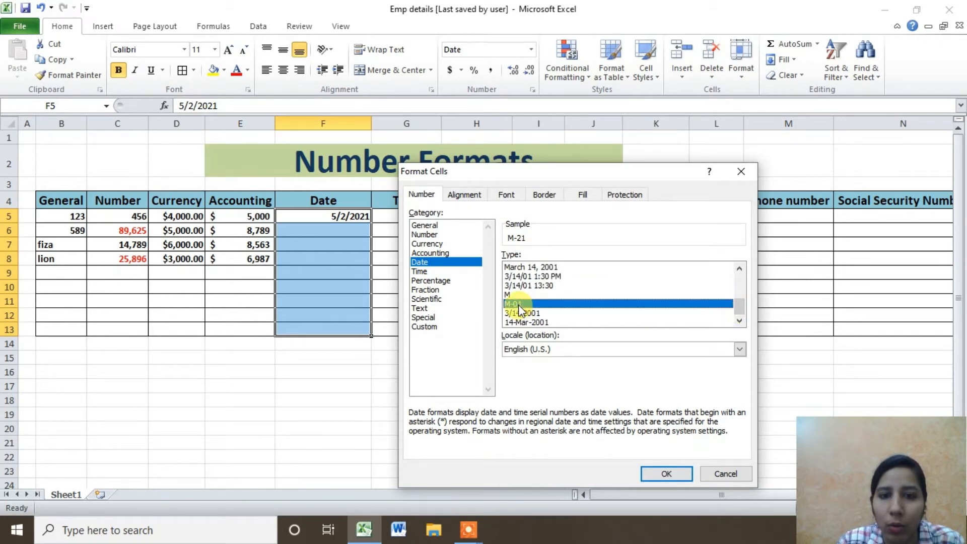
{"action": "left_click_drag", "start_coordinate": [744, 306], "coordinate": [729, 298]}
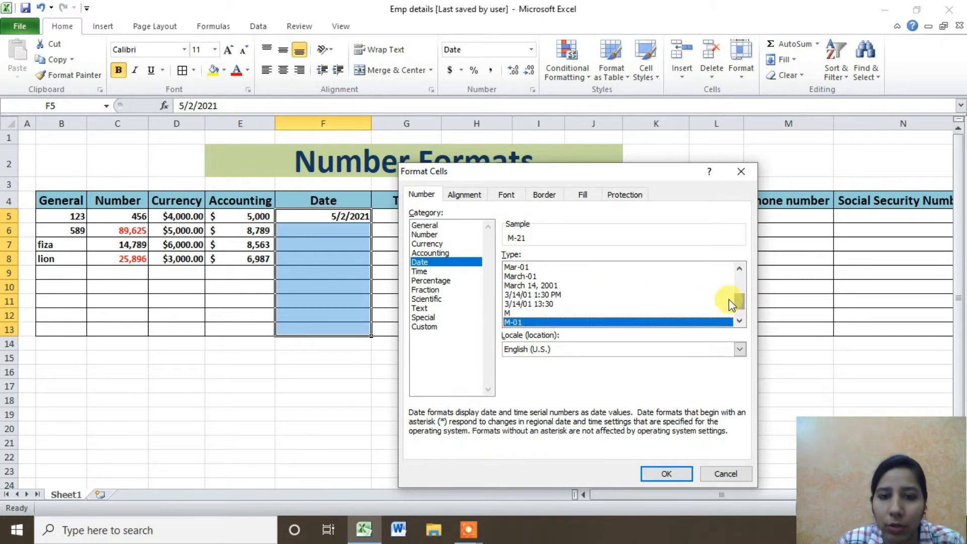
{"action": "left_click", "coordinate": [534, 285]}
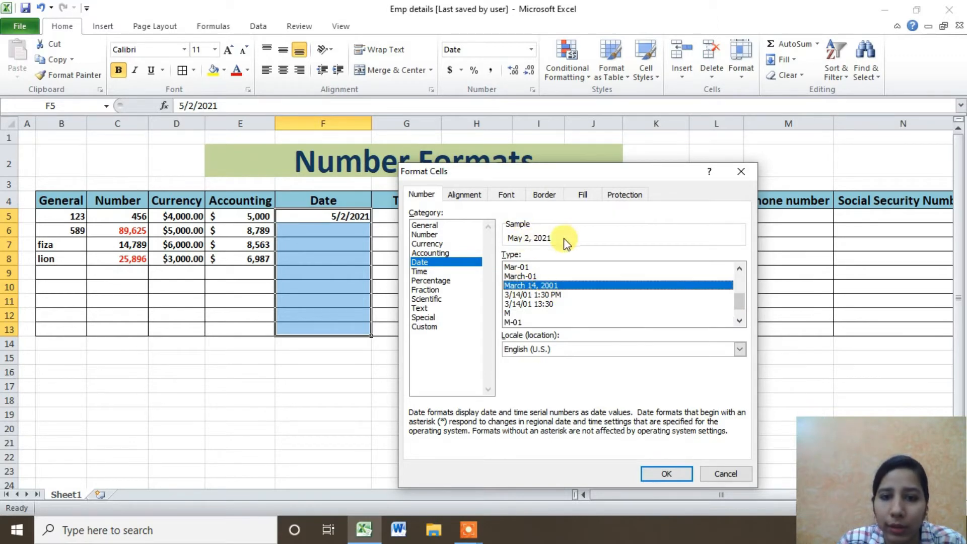
{"action": "left_click", "coordinate": [520, 304]}
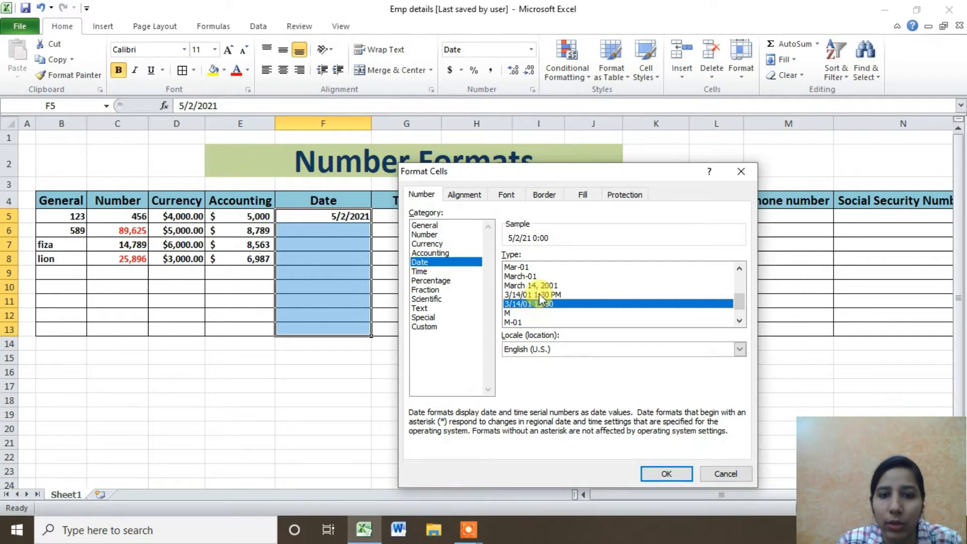
{"action": "left_click", "coordinate": [538, 294]}
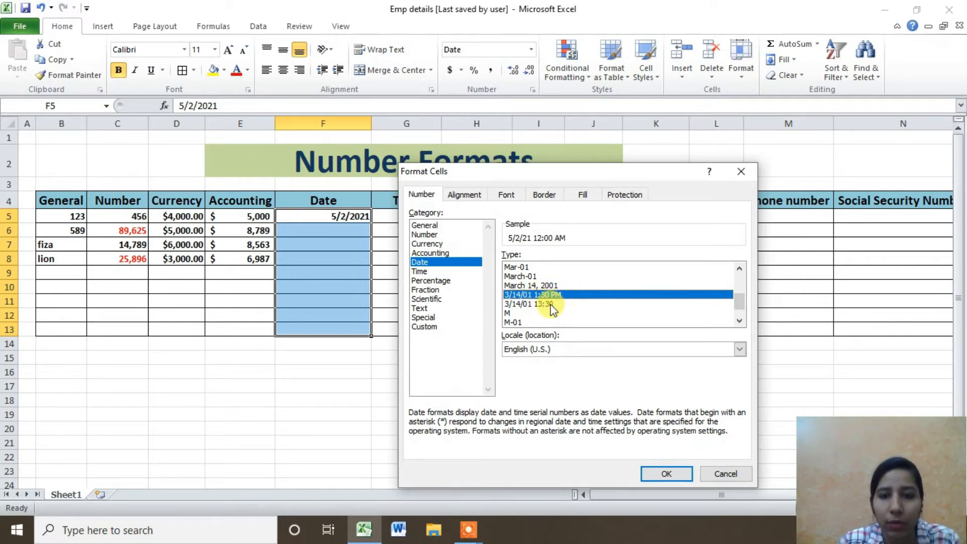
{"action": "scroll", "coordinate": [551, 293], "scroll_direction": "up", "scroll_amount": 3}
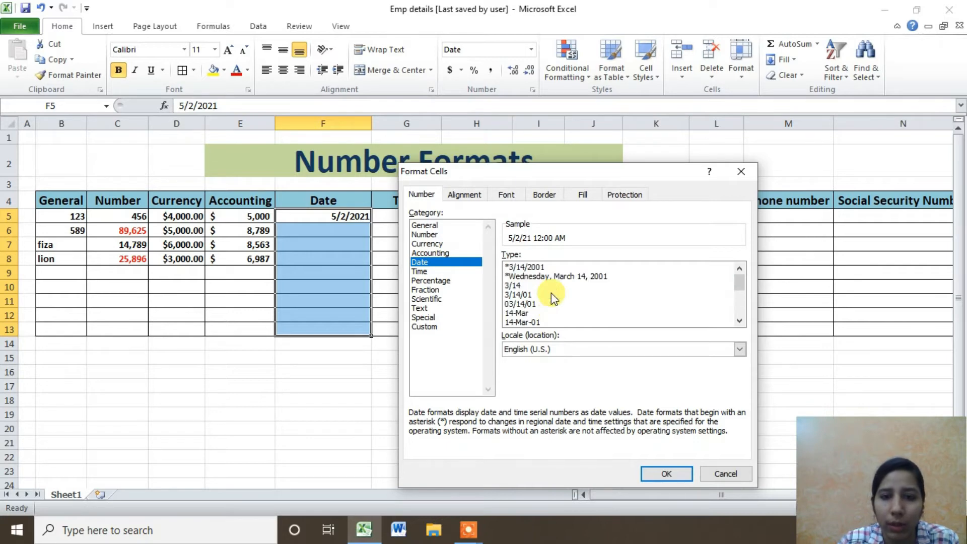
{"action": "left_click", "coordinate": [548, 277]}
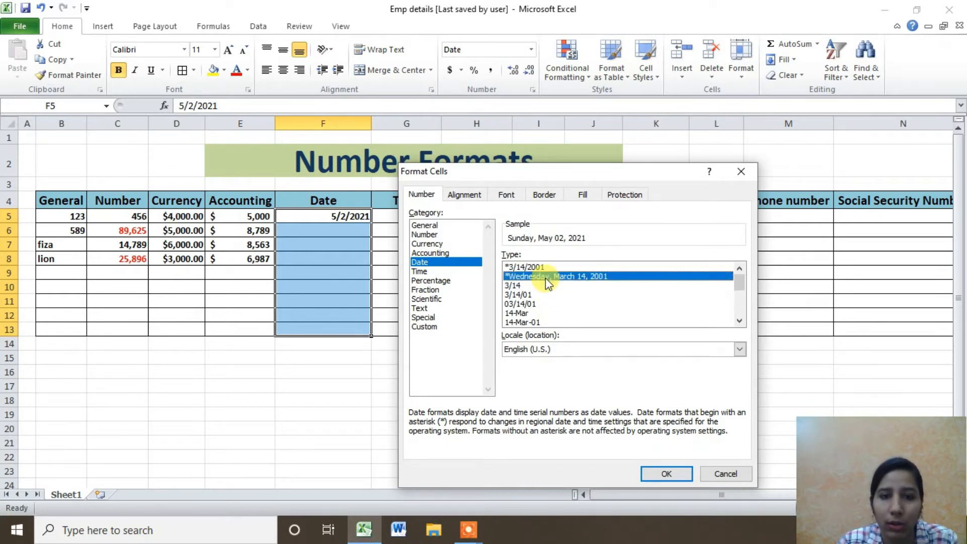
{"action": "left_click", "coordinate": [666, 472]}
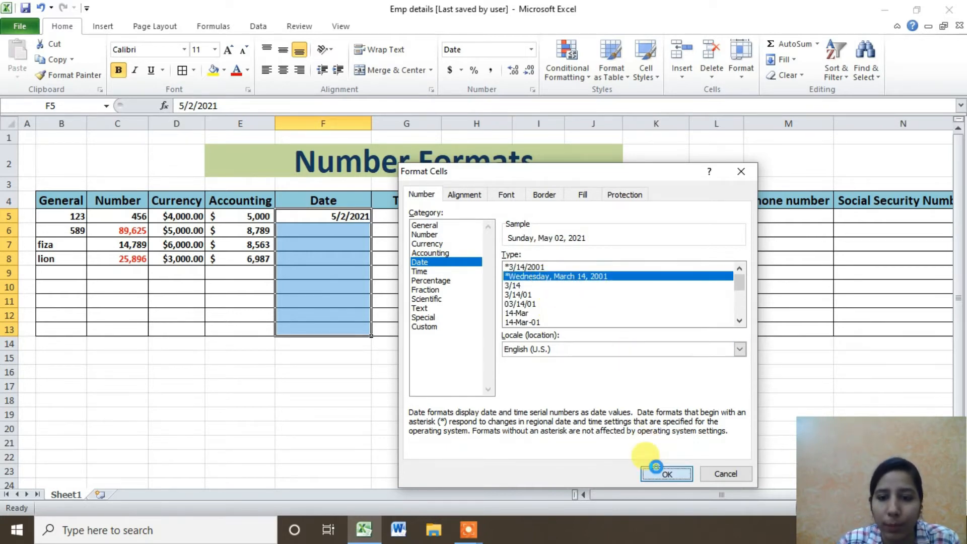
Enter dates in F6 (02/2/2021) and F7, and widen column F to fit them.
{"action": "double_click", "coordinate": [308, 231]}
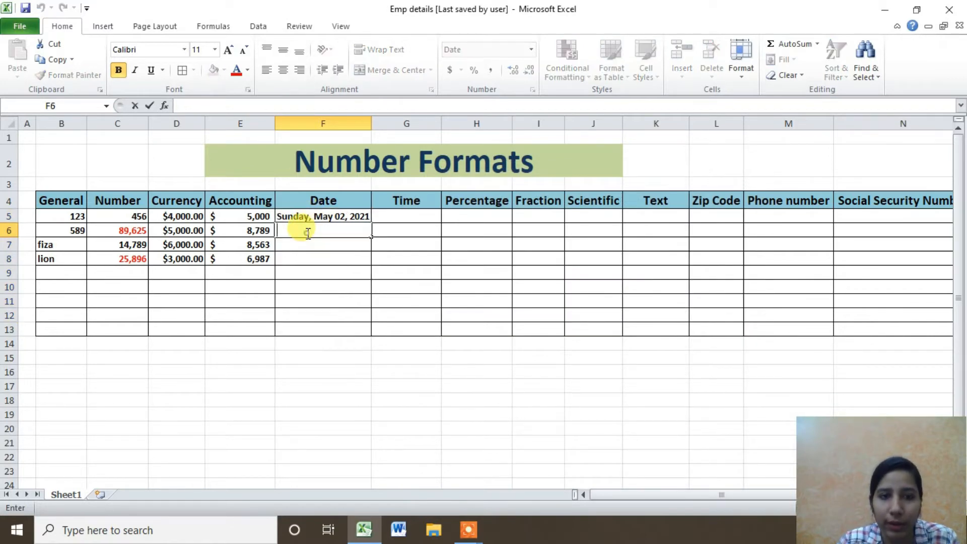
{"action": "type", "text": "02/2"}
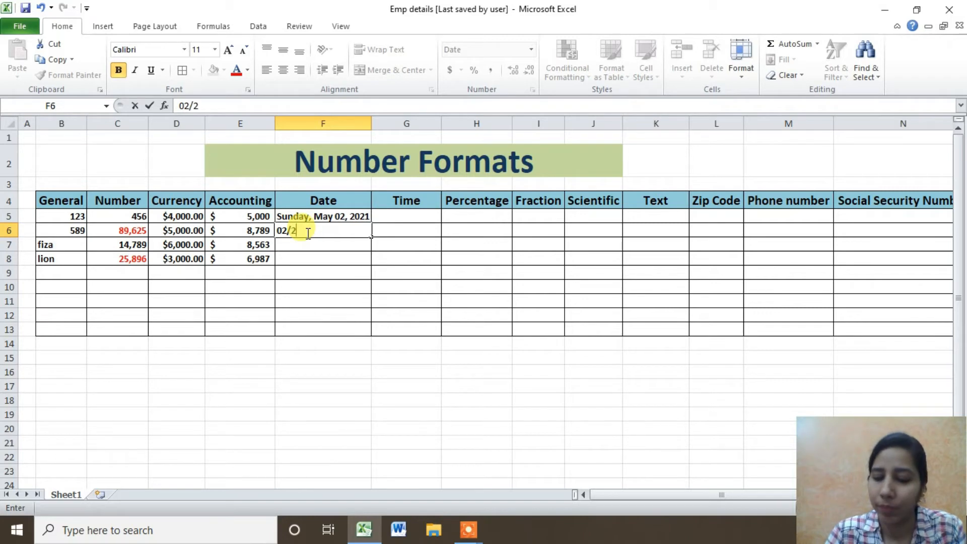
{"action": "type", "text": "/2021"}
{"action": "key", "text": "Return"}
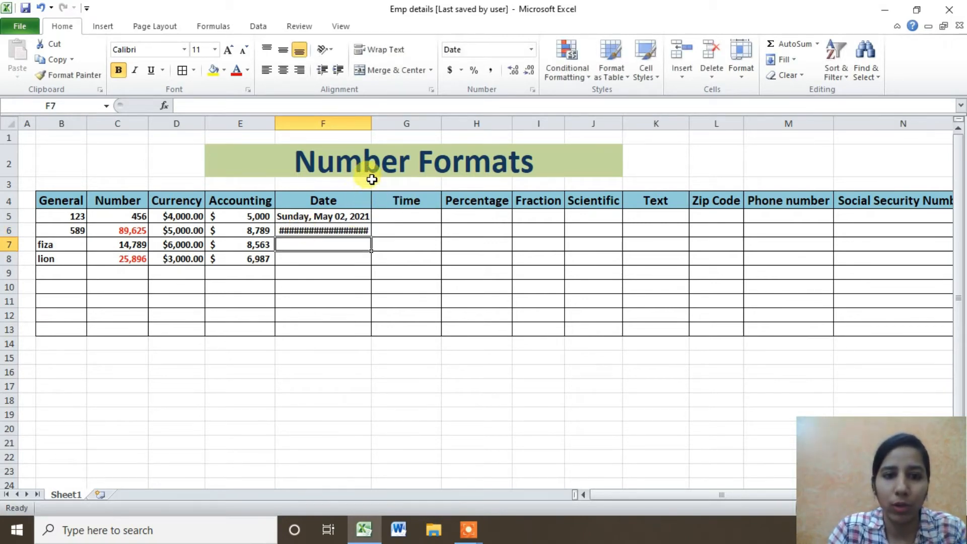
{"action": "left_click_drag", "start_coordinate": [371, 121], "coordinate": [455, 122]}
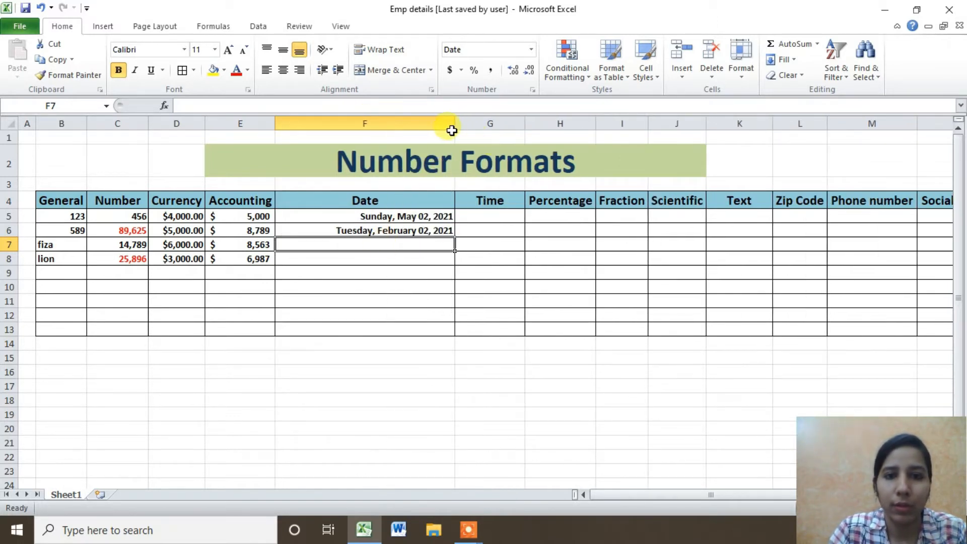
{"action": "left_click_drag", "start_coordinate": [450, 128], "coordinate": [402, 126]}
{"action": "left_click", "coordinate": [286, 230]}
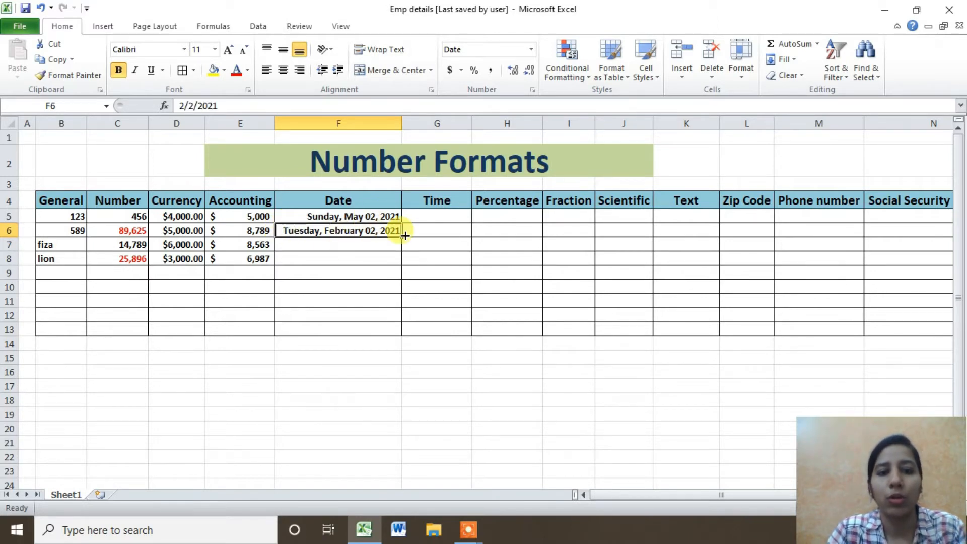
{"action": "left_click", "coordinate": [352, 245]}
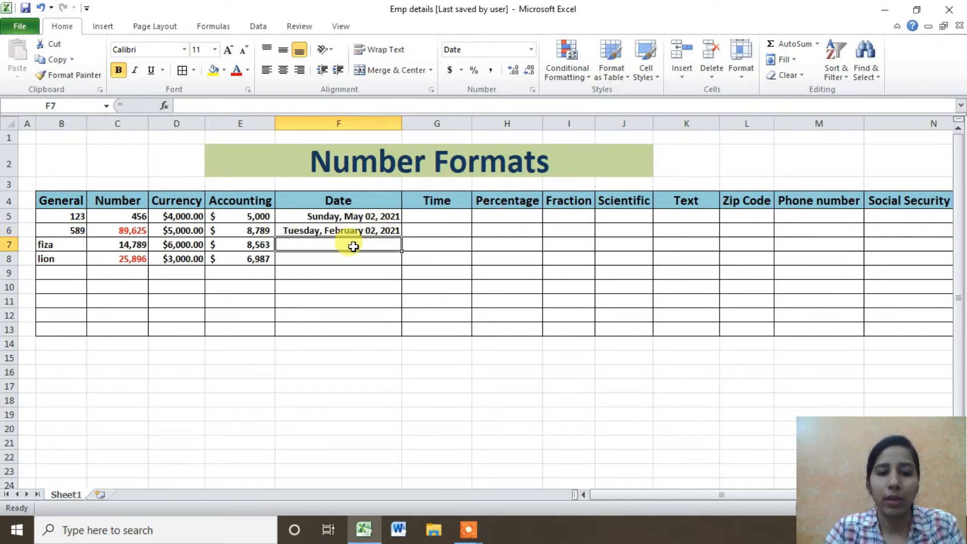
{"action": "type", "text": "04/20/2021"}
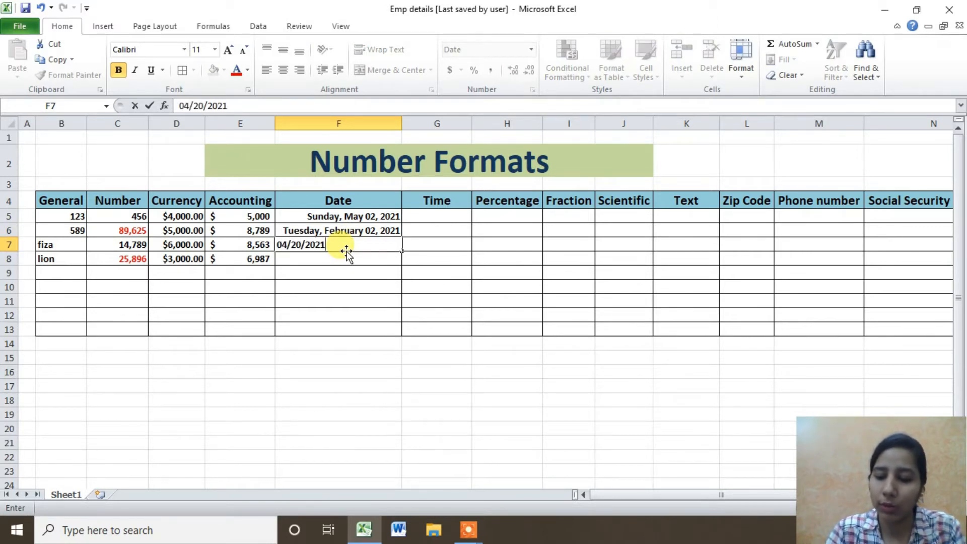
{"action": "key", "text": "Return"}
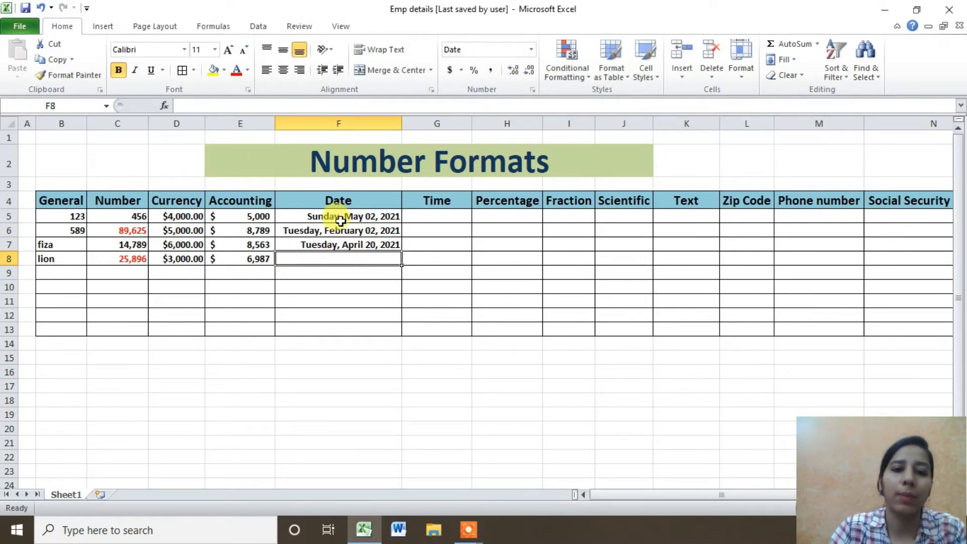
Apply the short 03/14/01 date format to F5:F13.
{"action": "left_click_drag", "start_coordinate": [342, 215], "coordinate": [347, 330]}
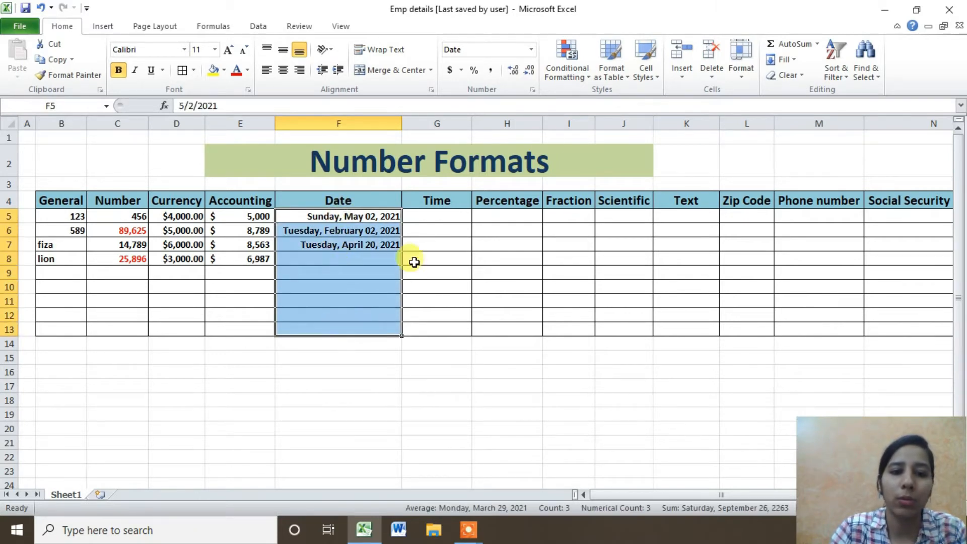
{"action": "left_click", "coordinate": [534, 90]}
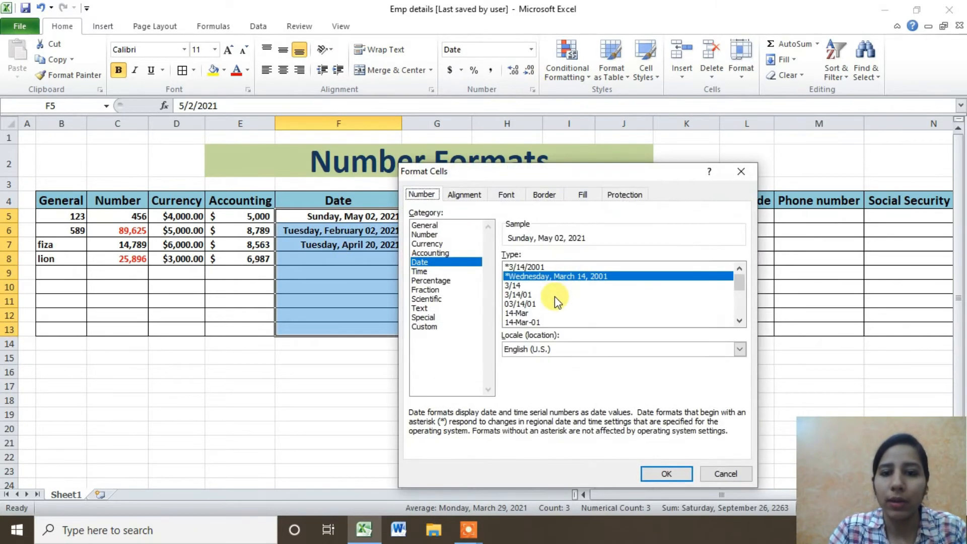
{"action": "left_click", "coordinate": [516, 302]}
{"action": "left_click", "coordinate": [655, 474]}
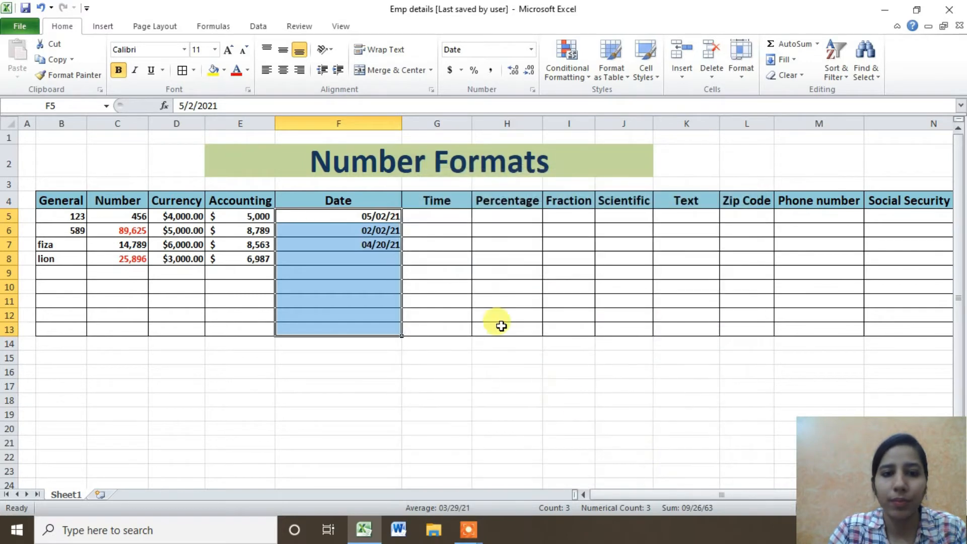
{"action": "left_click", "coordinate": [411, 214]}
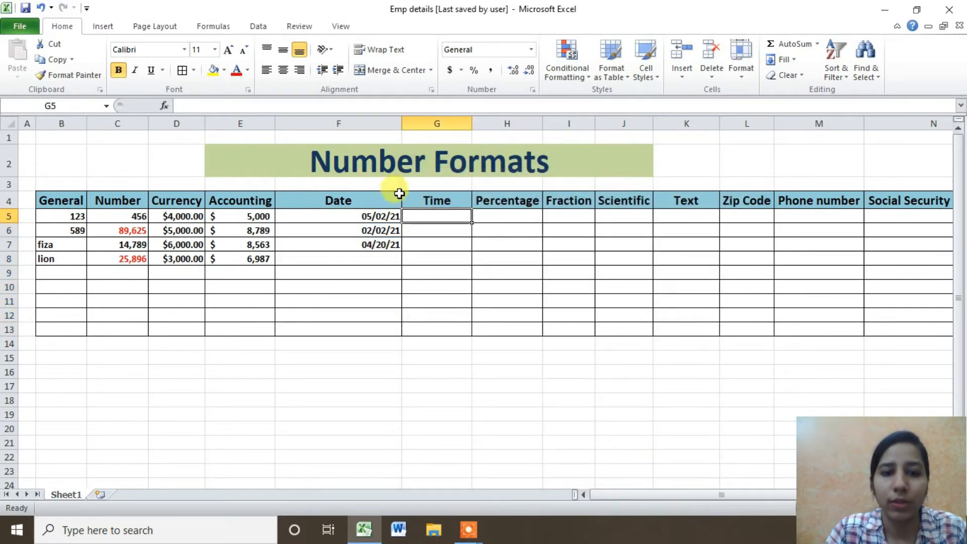
Narrow column F, enter 5:02 PM in G5 and G6, and select the Time cells.
{"action": "left_click_drag", "start_coordinate": [403, 129], "coordinate": [332, 123]}
{"action": "double_click", "coordinate": [368, 216]}
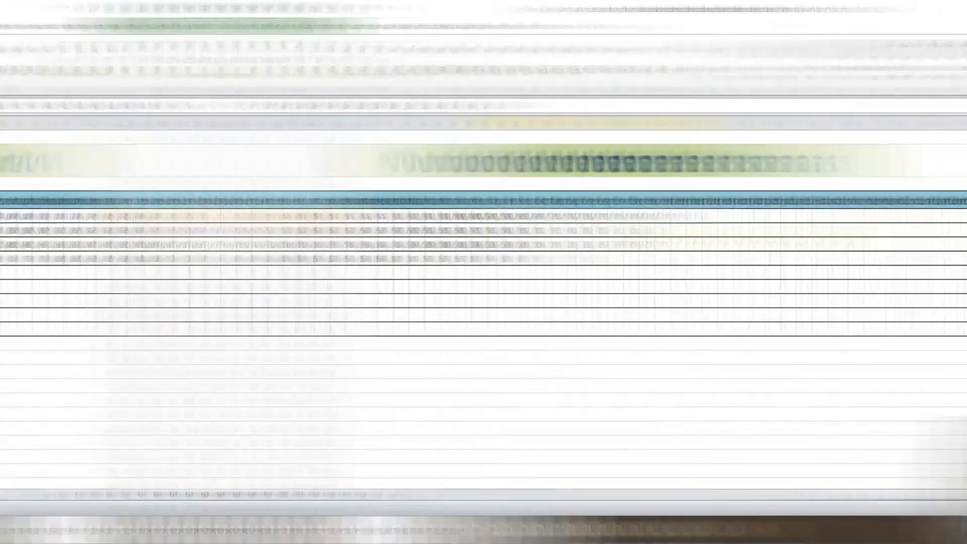
{"action": "type", "text": "5:02 PM"}
{"action": "key", "text": "Return"}
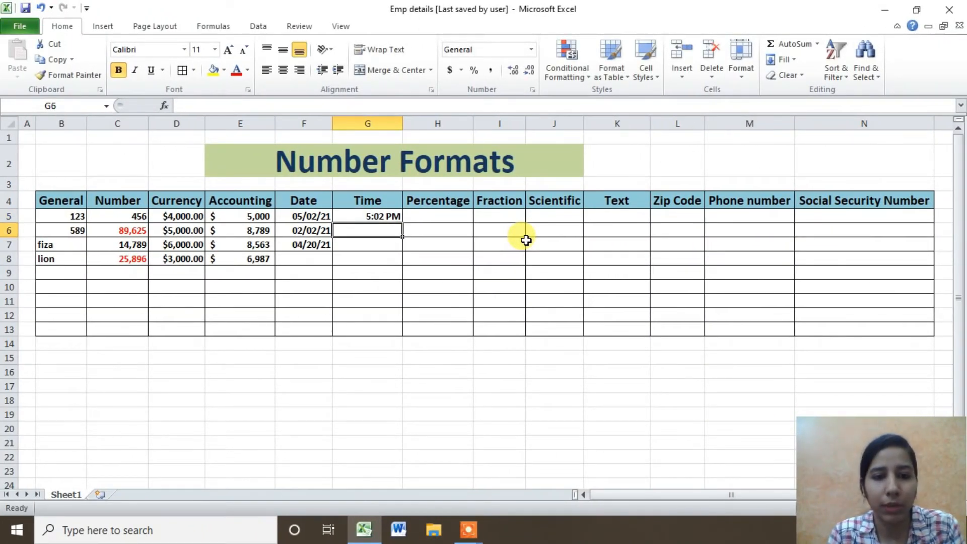
{"action": "key", "text": "ctrl+shift+semicolon"}
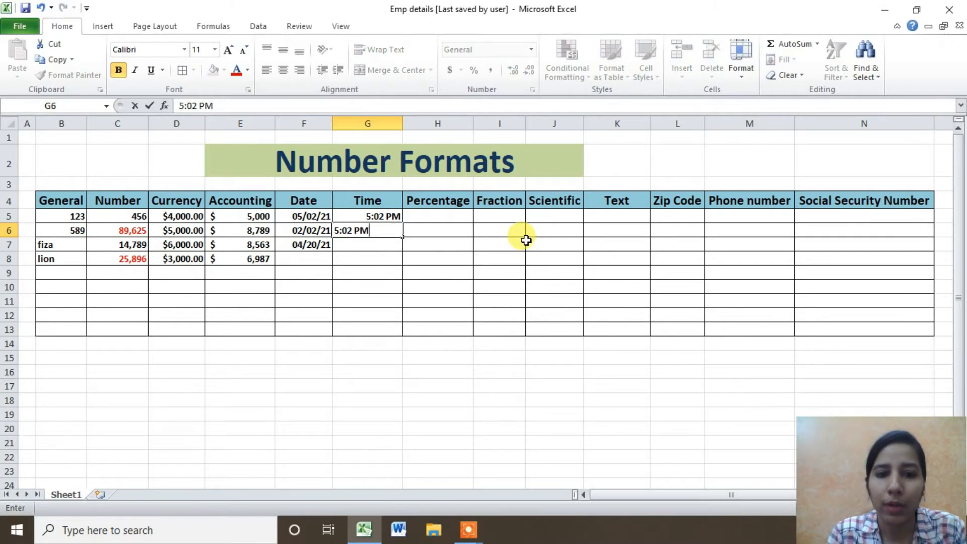
{"action": "key", "text": "Return"}
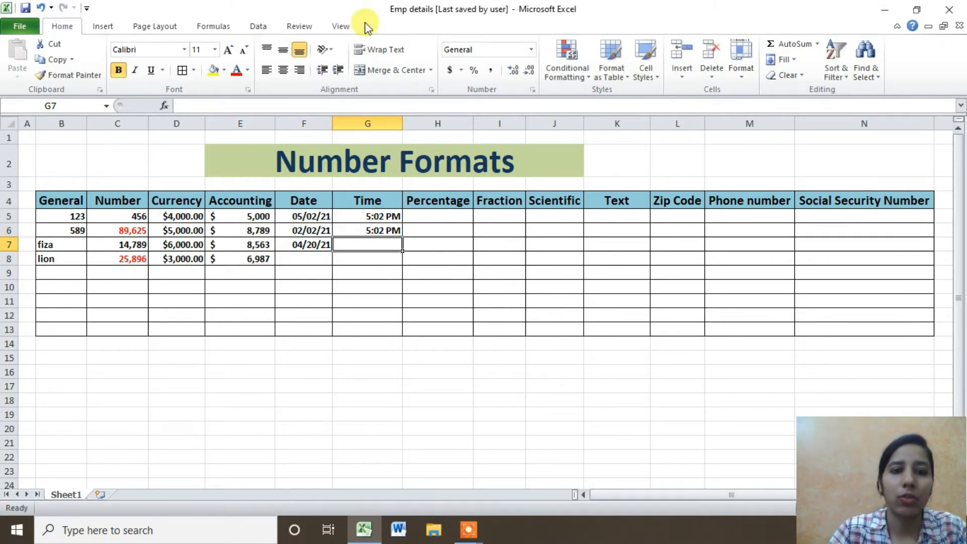
{"action": "left_click_drag", "start_coordinate": [383, 216], "coordinate": [380, 328]}
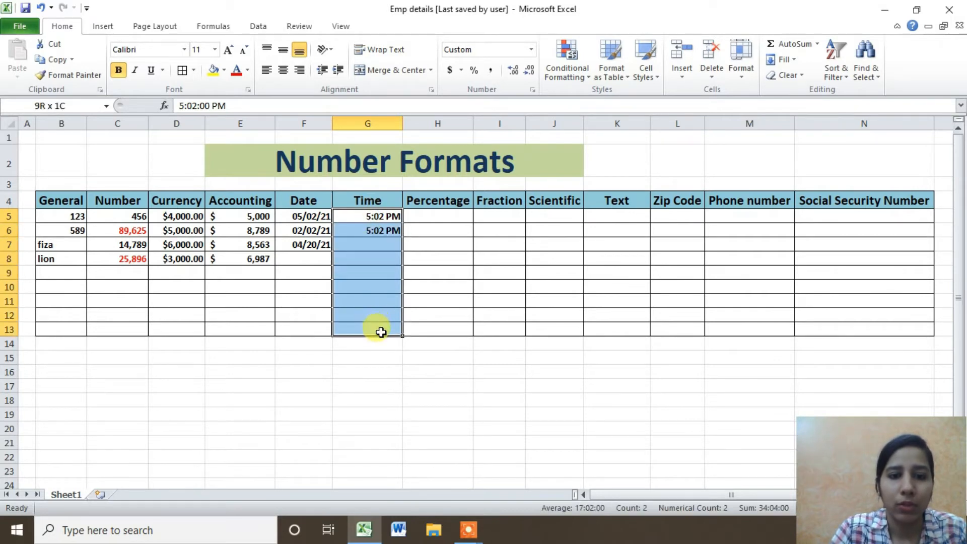
Apply the 24-hour 13:30:55 time format to the Time cells.
{"action": "left_click", "coordinate": [532, 89]}
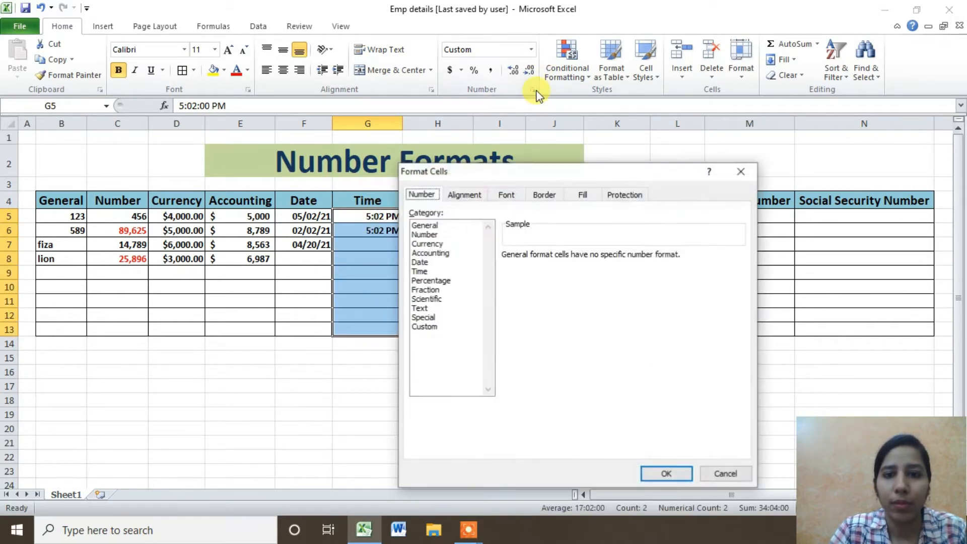
{"action": "left_click", "coordinate": [425, 269]}
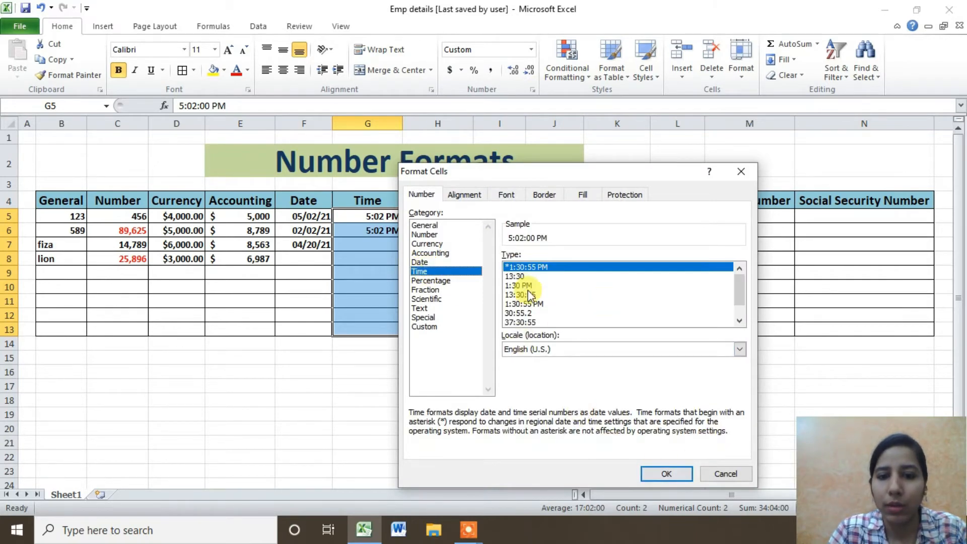
{"action": "left_click_drag", "start_coordinate": [735, 278], "coordinate": [738, 259]}
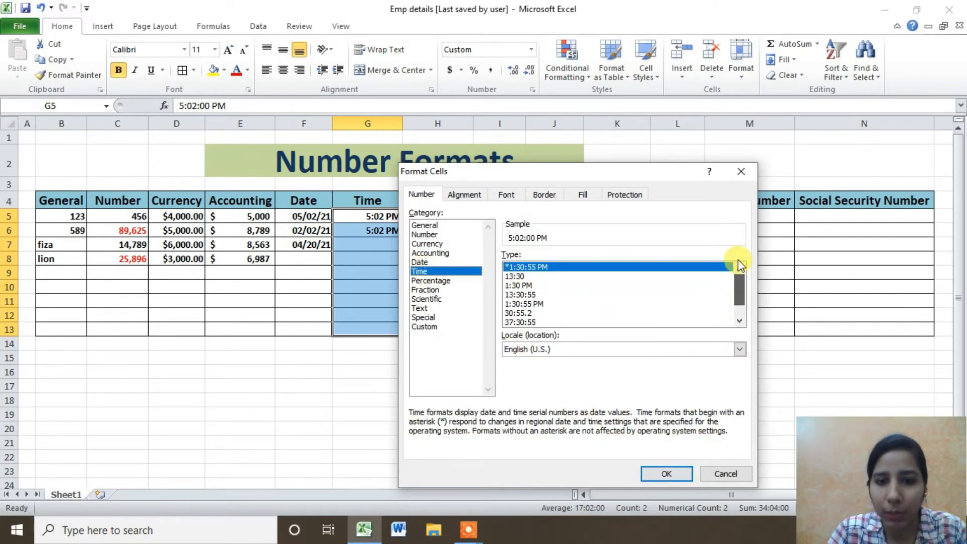
{"action": "left_click", "coordinate": [525, 285]}
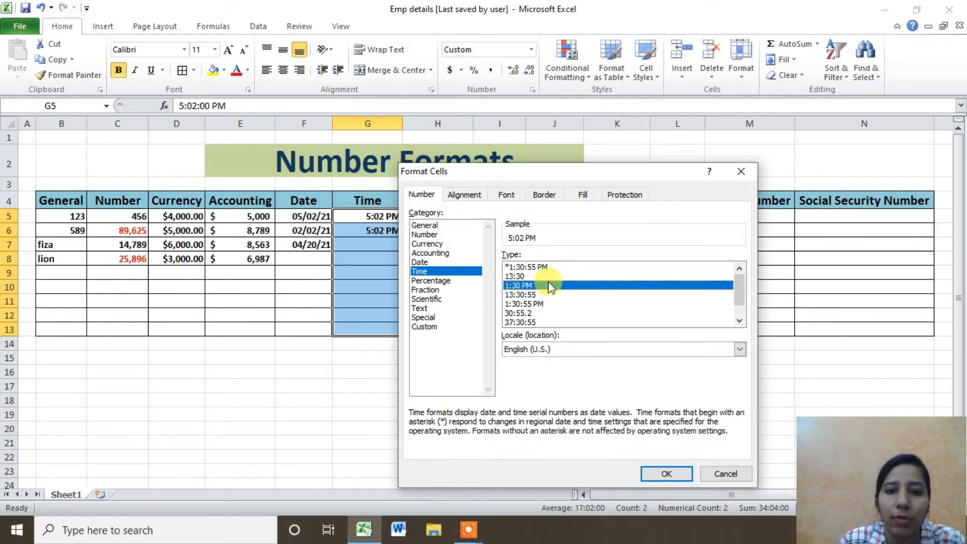
{"action": "left_click", "coordinate": [538, 296]}
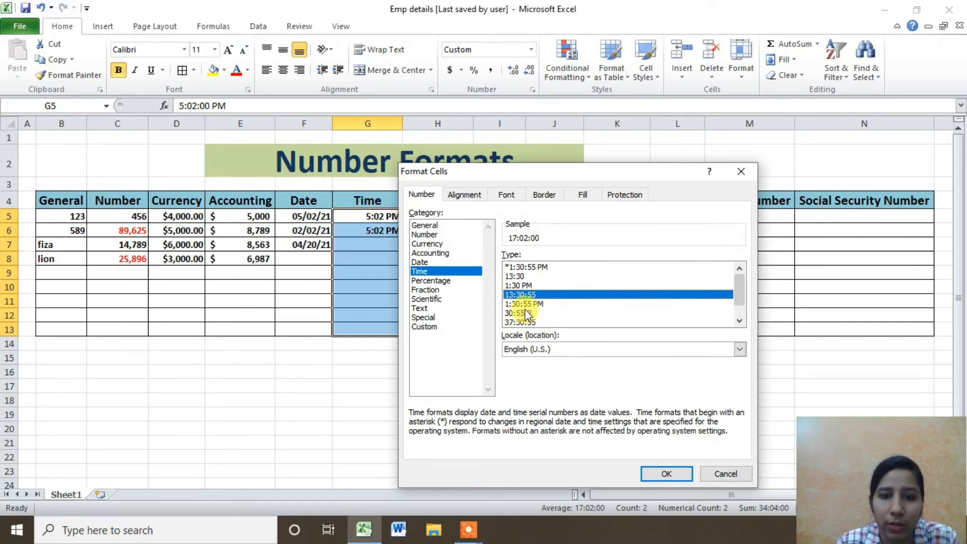
{"action": "left_click", "coordinate": [660, 473]}
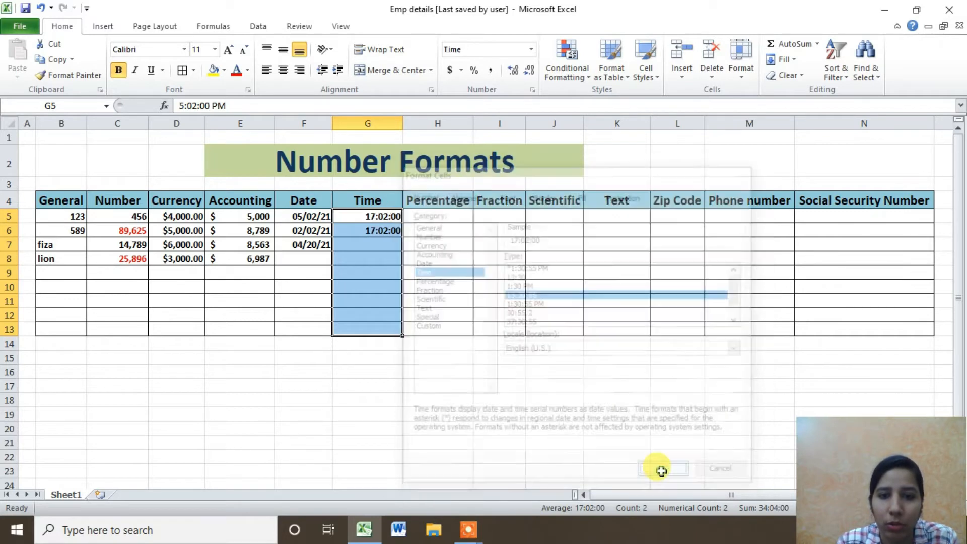
Apply the 1:30:55 PM format to G5:G12, then undo back to 17:02:00.
{"action": "left_click", "coordinate": [358, 217]}
{"action": "left_click_drag", "start_coordinate": [358, 217], "coordinate": [374, 329]}
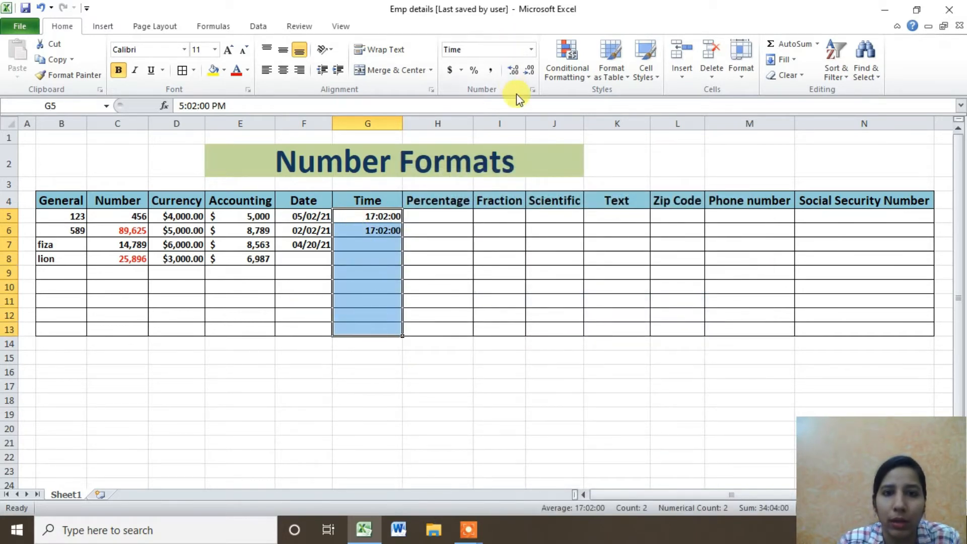
{"action": "left_click", "coordinate": [532, 89]}
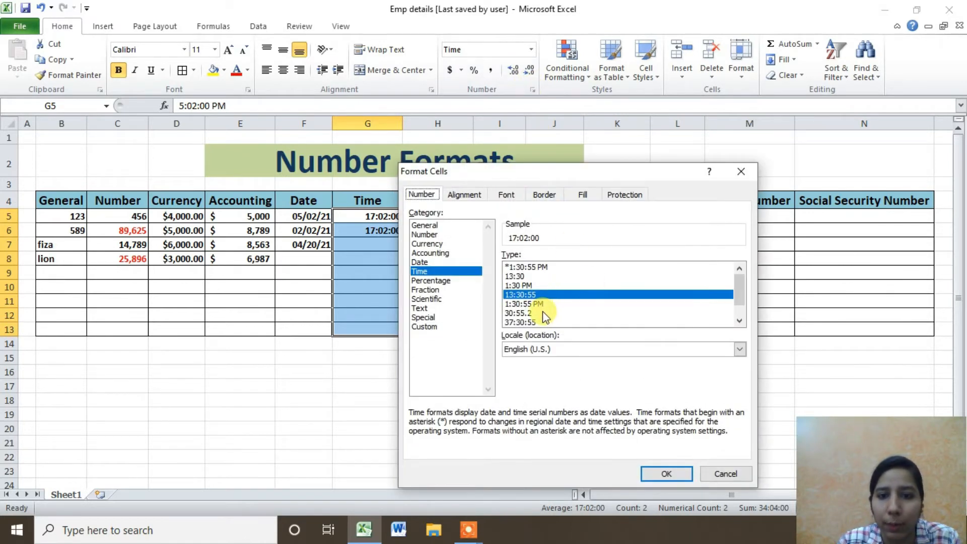
{"action": "left_click", "coordinate": [542, 305]}
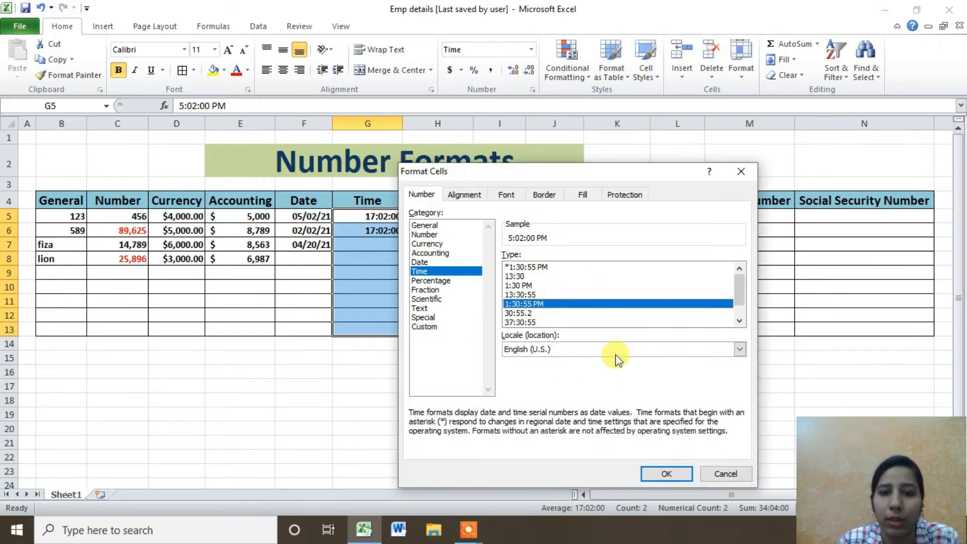
{"action": "left_click", "coordinate": [665, 474]}
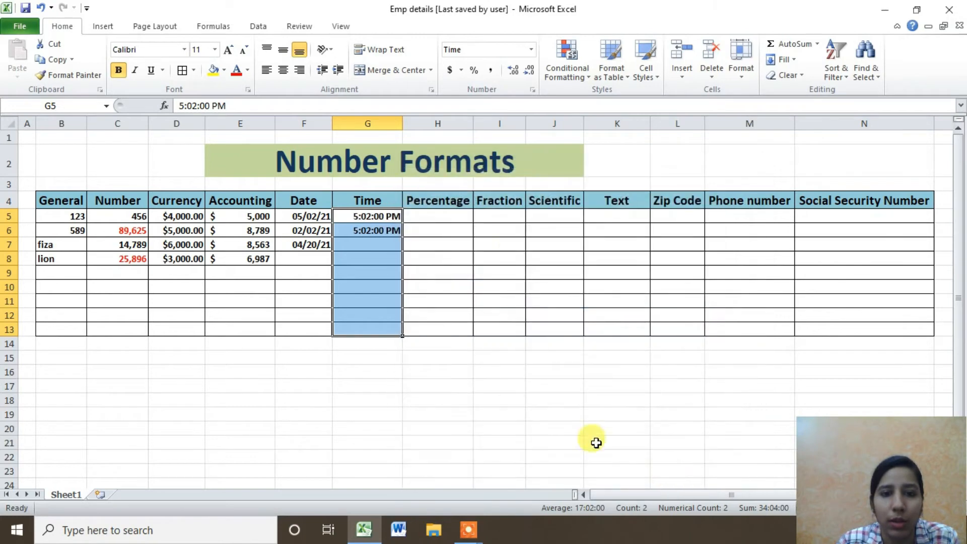
{"action": "left_click_drag", "start_coordinate": [378, 230], "coordinate": [379, 301]}
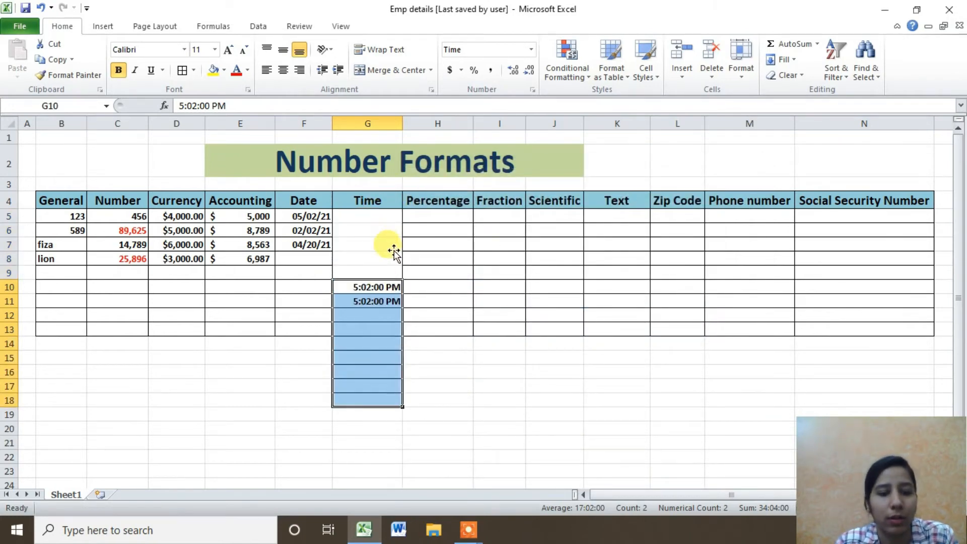
{"action": "key", "text": "ctrl+z"}
{"action": "key", "text": "ctrl+z"}
{"action": "left_click", "coordinate": [436, 213]}
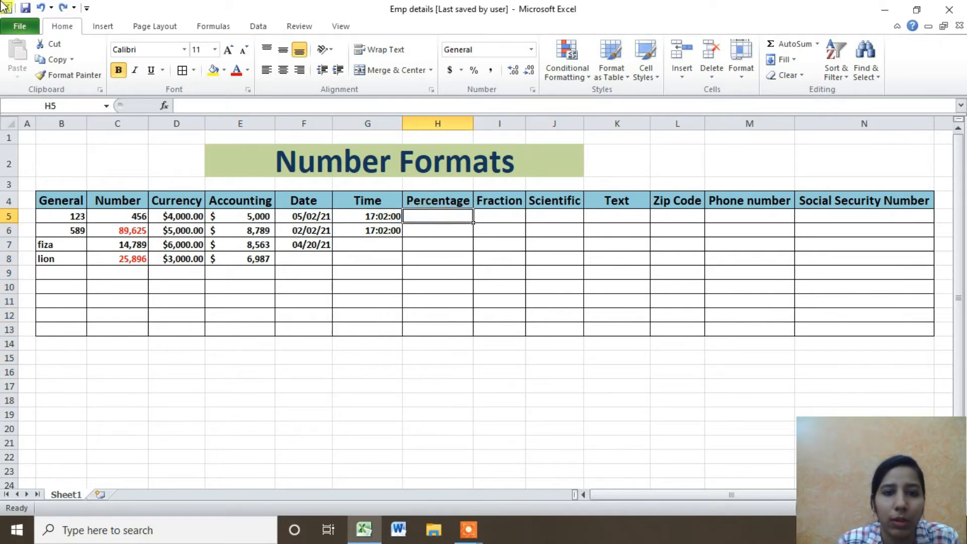
Enter 25 in H5 and 85 in H6, then select H5:H13.
{"action": "double_click", "coordinate": [453, 215]}
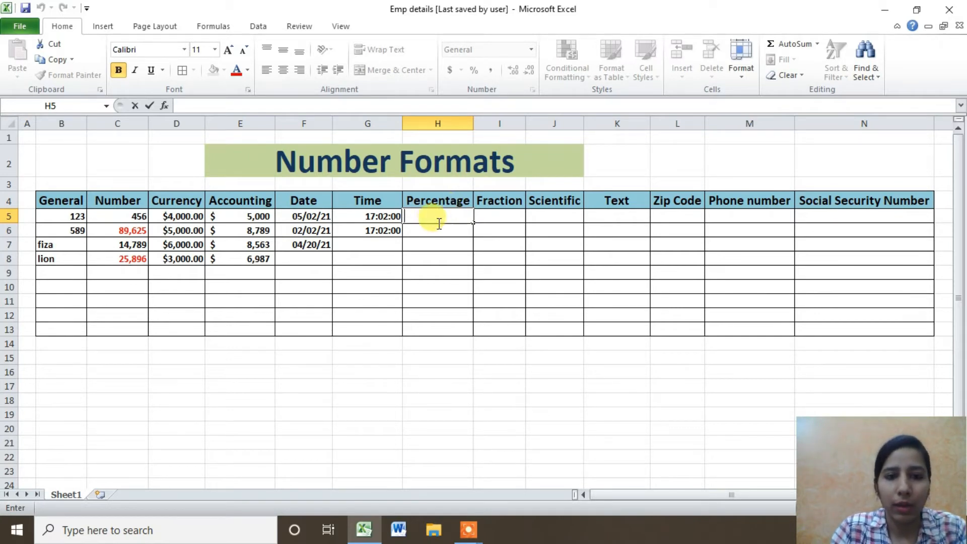
{"action": "type", "text": "25"}
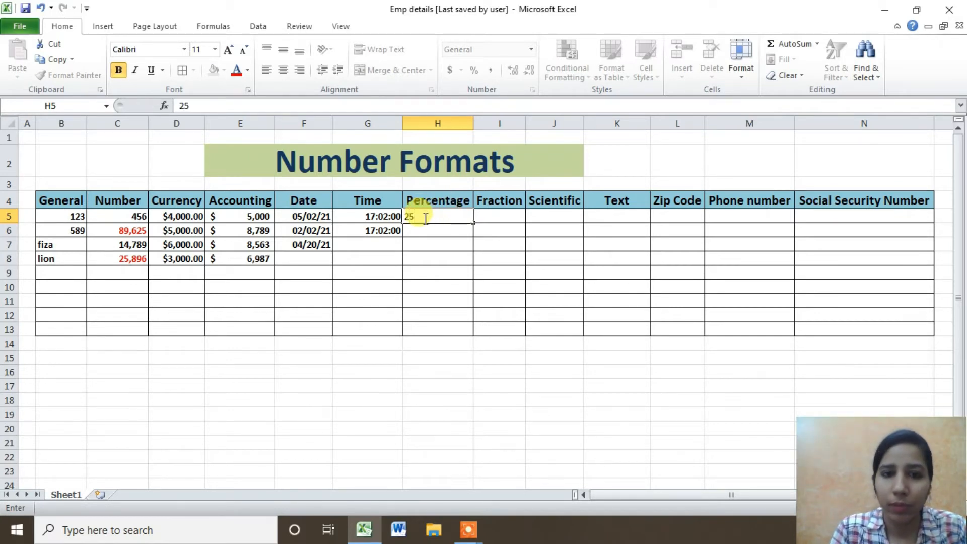
{"action": "key", "text": "Return"}
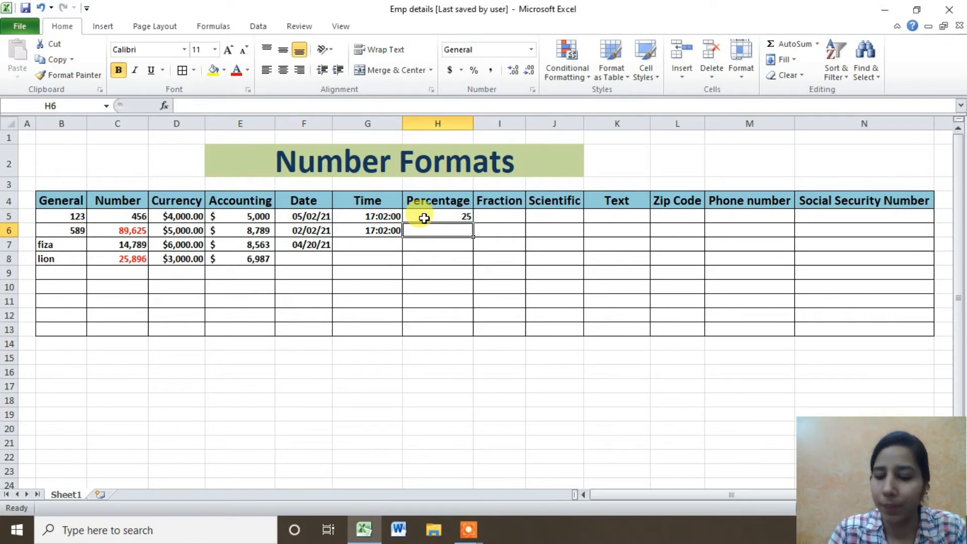
{"action": "type", "text": "85"}
{"action": "key", "text": "Return"}
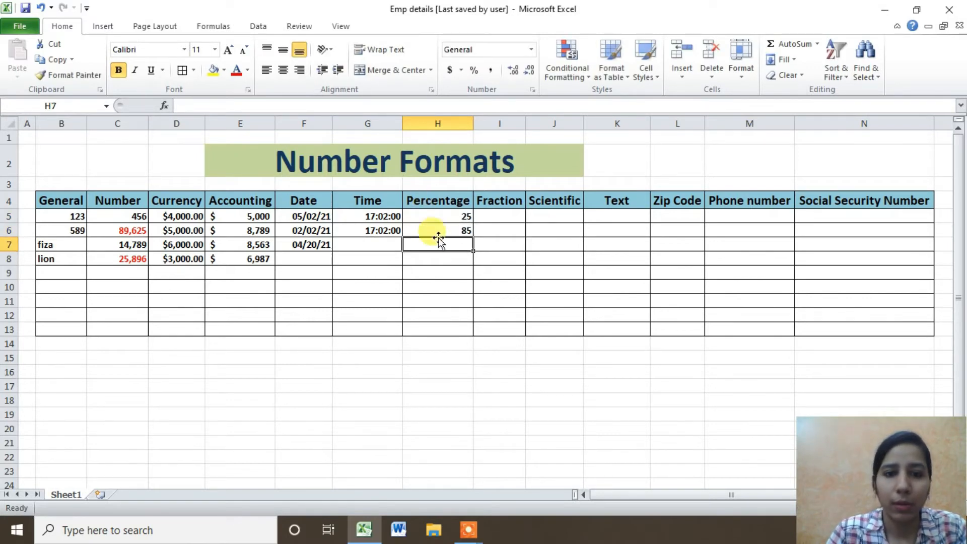
{"action": "left_click_drag", "start_coordinate": [440, 216], "coordinate": [453, 327]}
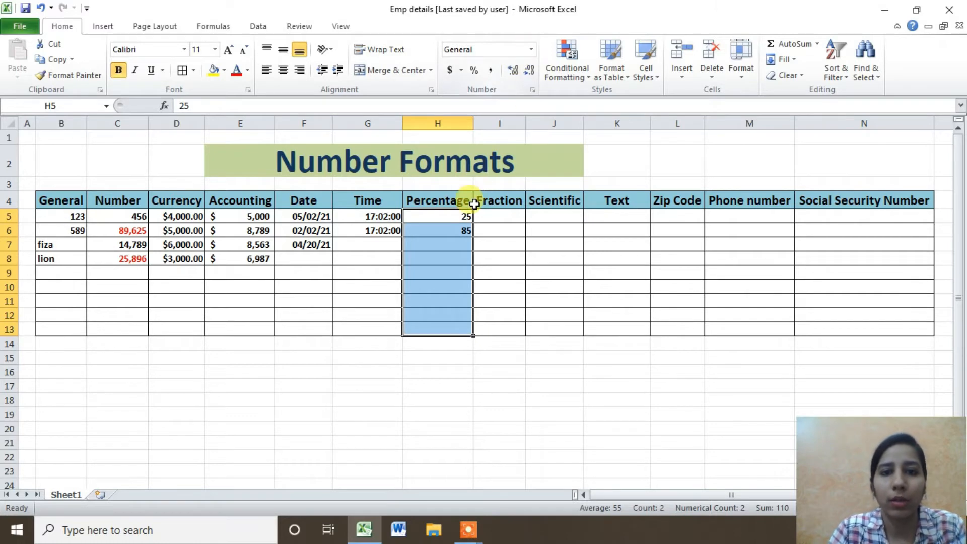
Apply Percentage format with 0 decimal places to H5:H13, showing 2500% and 8500%.
{"action": "left_click", "coordinate": [532, 89]}
{"action": "left_click", "coordinate": [450, 280]}
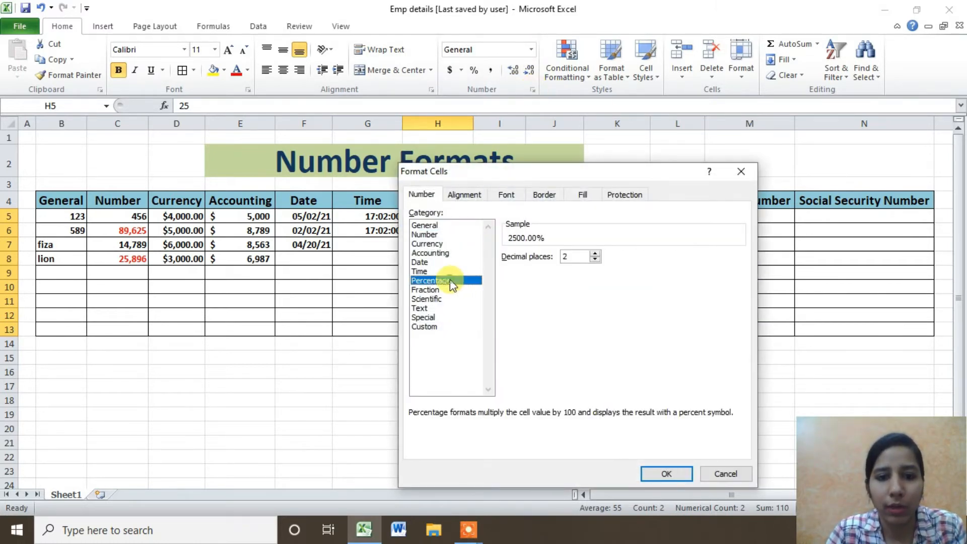
{"action": "left_click", "coordinate": [596, 259]}
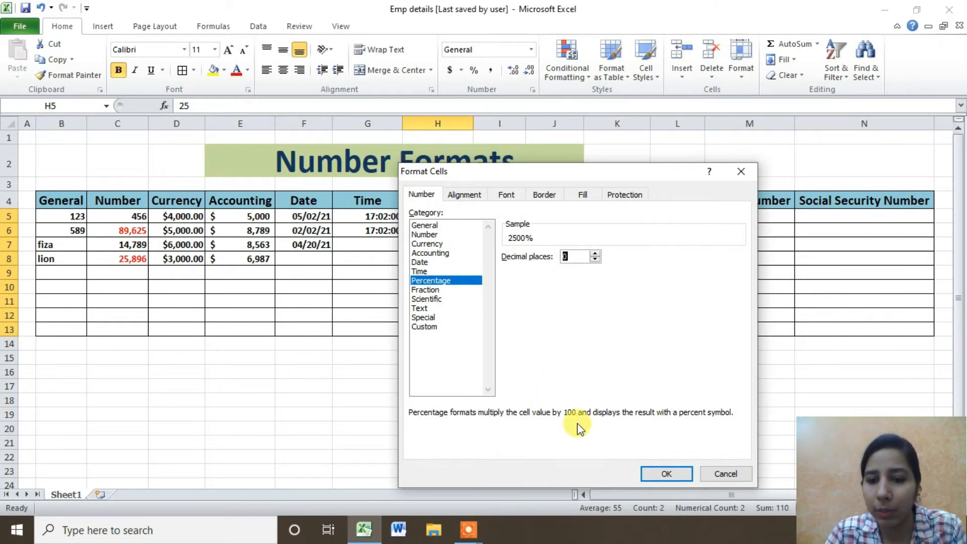
{"action": "left_click", "coordinate": [675, 474]}
{"action": "left_click", "coordinate": [496, 218]}
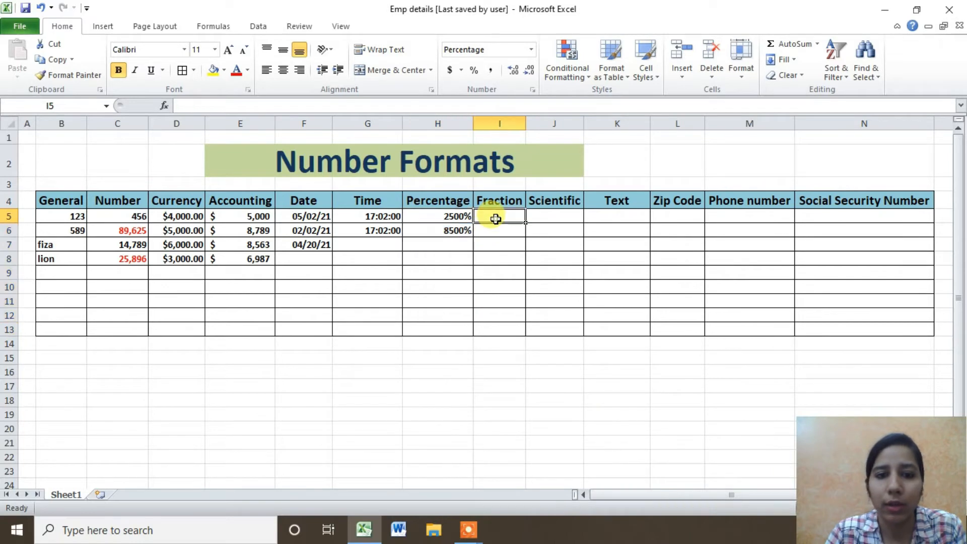
Enter 56, 23, 58, 36 and 879 into H7 through H11.
{"action": "left_click", "coordinate": [431, 214]}
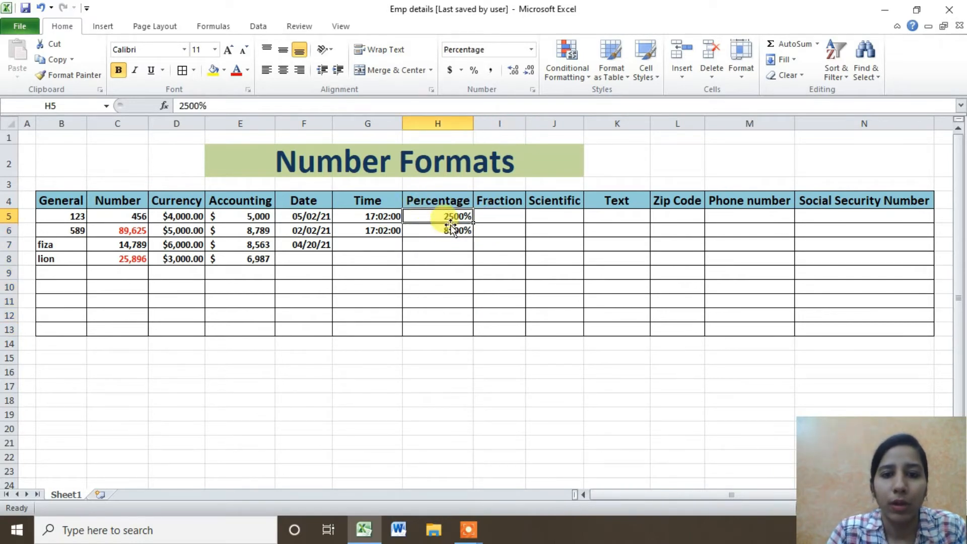
{"action": "left_click_drag", "start_coordinate": [449, 215], "coordinate": [445, 323]}
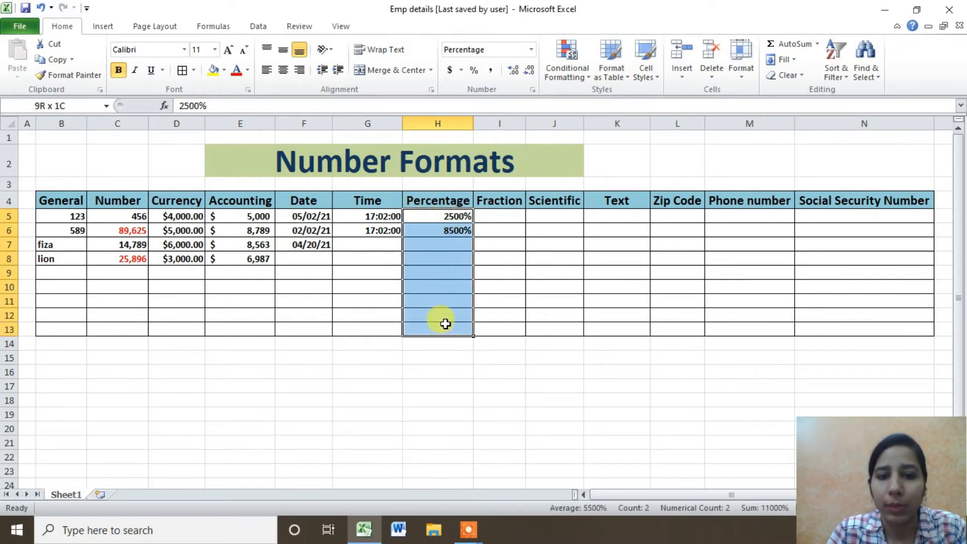
{"action": "double_click", "coordinate": [459, 244]}
{"action": "type", "text": "5"}
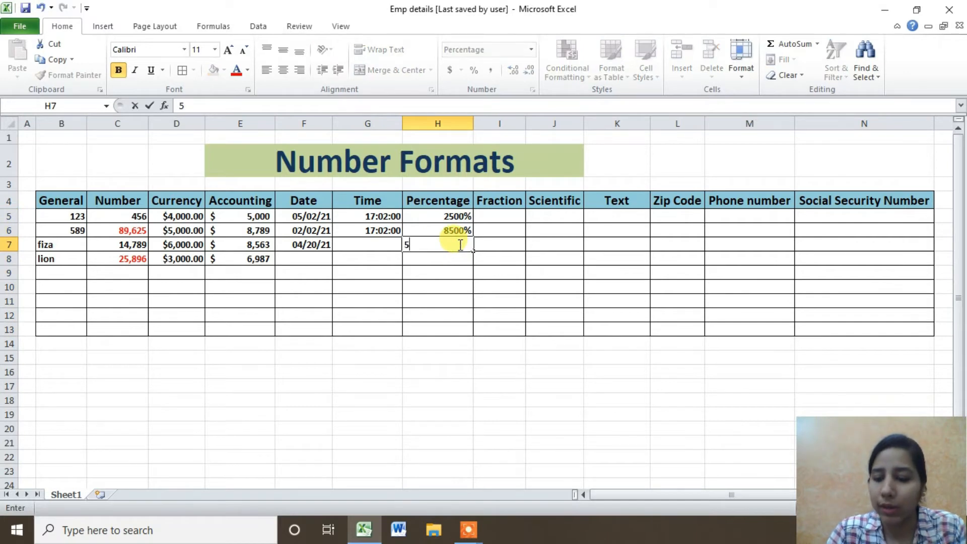
{"action": "type", "text": "6"}
{"action": "key", "text": "Return"}
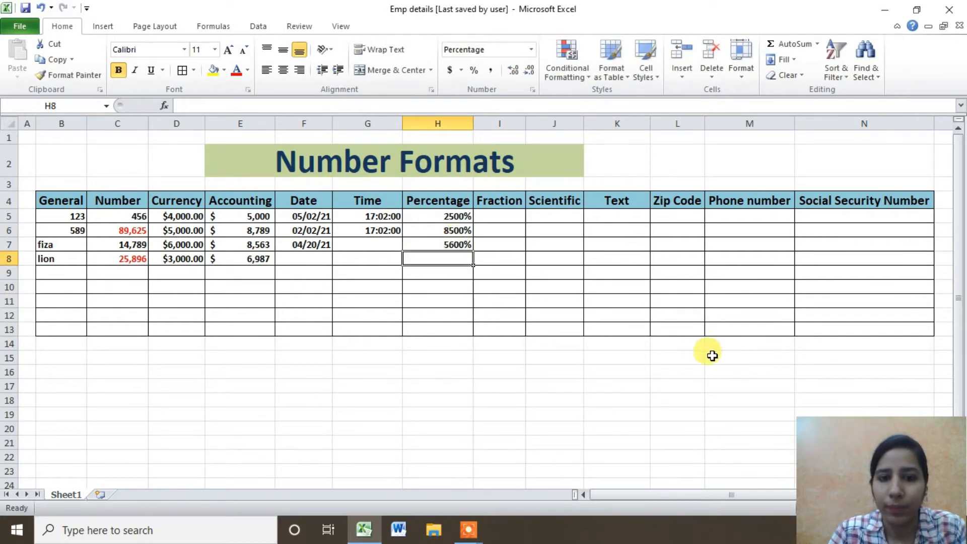
{"action": "type", "text": "23"}
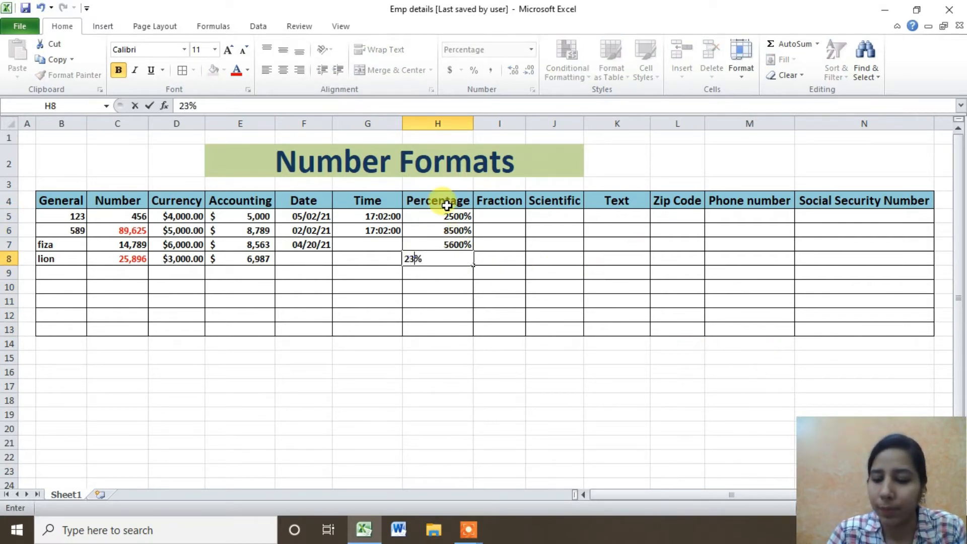
{"action": "key", "text": "Return"}
{"action": "type", "text": "58"}
{"action": "key", "text": "Return"}
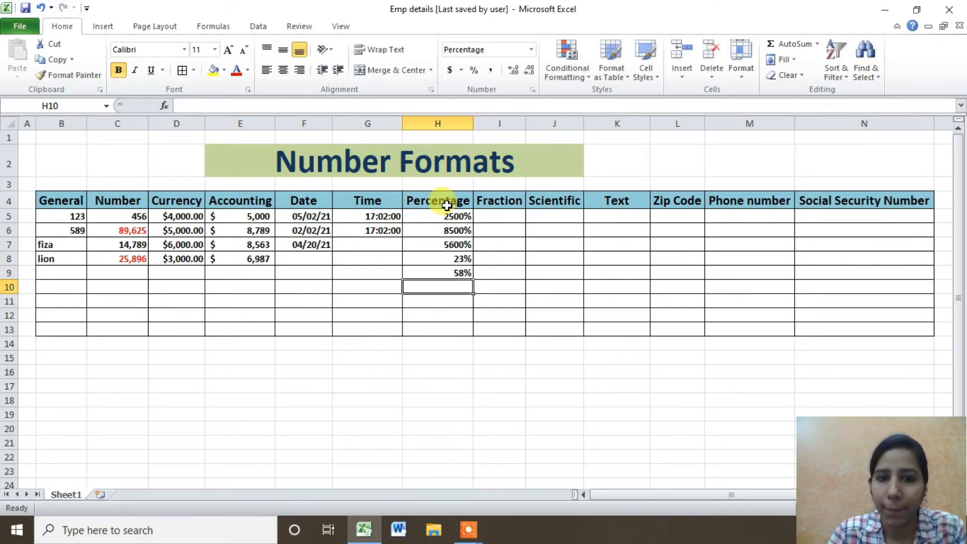
{"action": "type", "text": "36"}
{"action": "key", "text": "Return"}
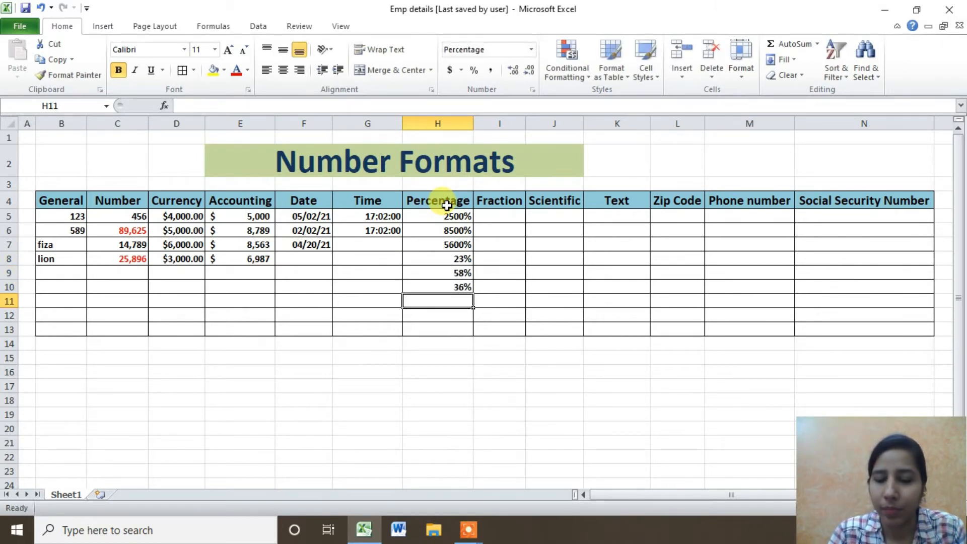
{"action": "type", "text": "879"}
{"action": "key", "text": "Return"}
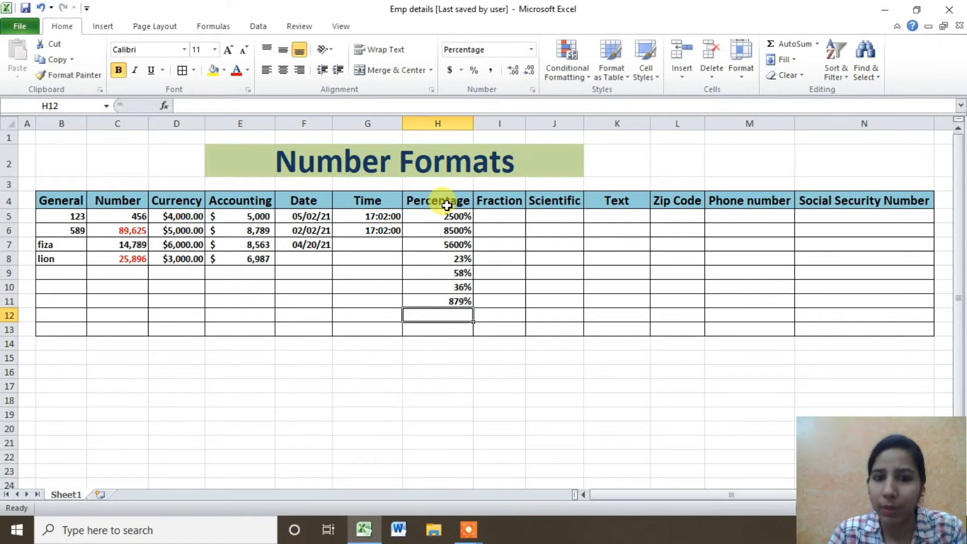
Enter 58 in H12 and 232 in H13, then select H5:H13.
{"action": "left_click_drag", "start_coordinate": [455, 218], "coordinate": [454, 301]}
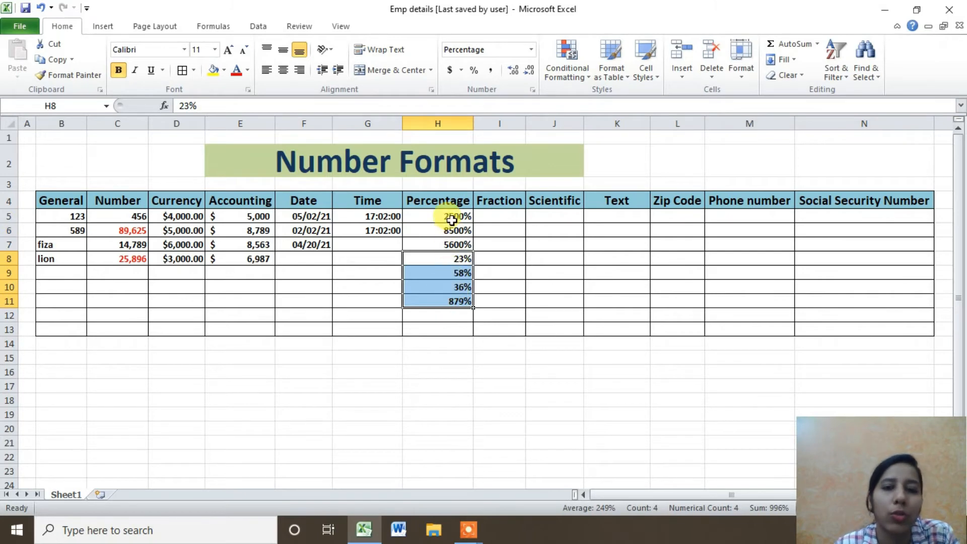
{"action": "left_click_drag", "start_coordinate": [453, 216], "coordinate": [444, 244]}
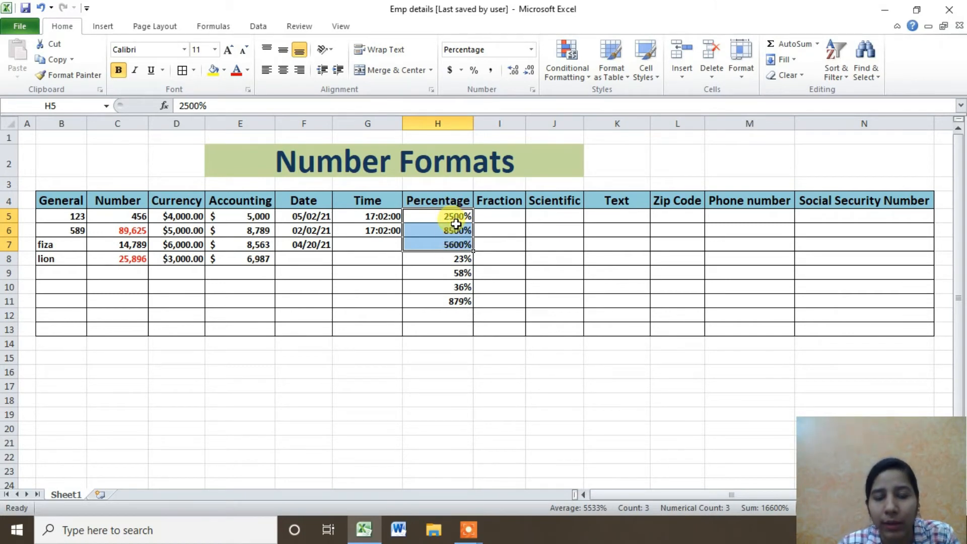
{"action": "left_click_drag", "start_coordinate": [455, 217], "coordinate": [456, 245]}
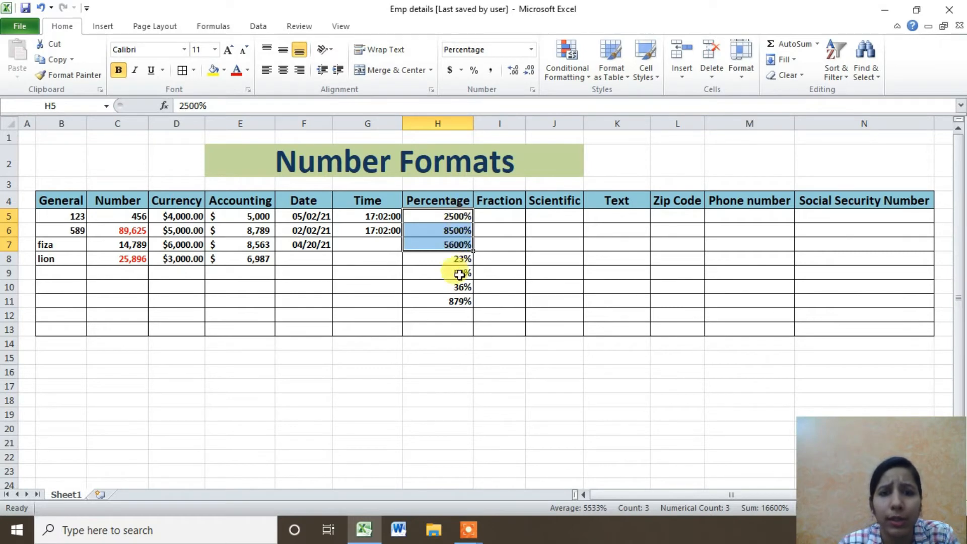
{"action": "left_click", "coordinate": [448, 257]}
{"action": "left_click_drag", "start_coordinate": [448, 264], "coordinate": [448, 328]}
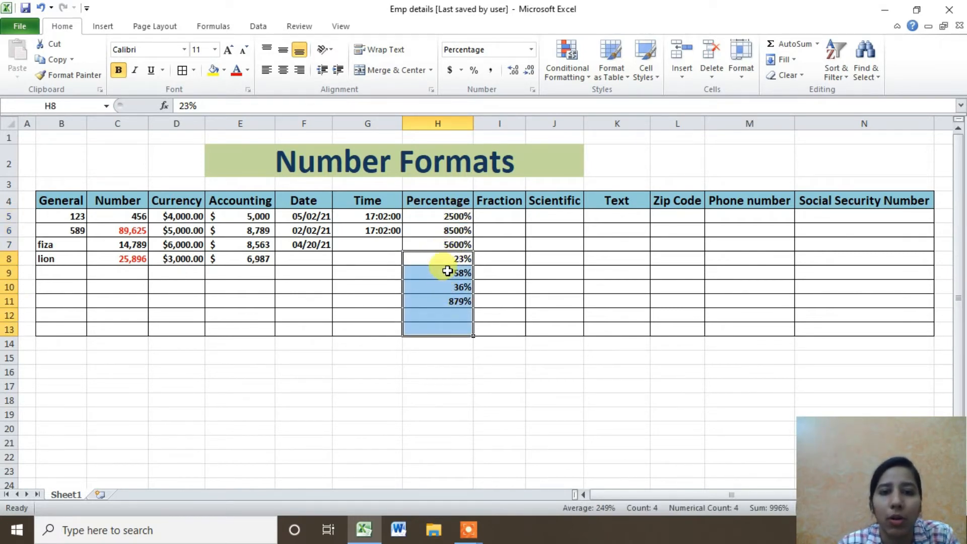
{"action": "left_click_drag", "start_coordinate": [448, 257], "coordinate": [450, 326]}
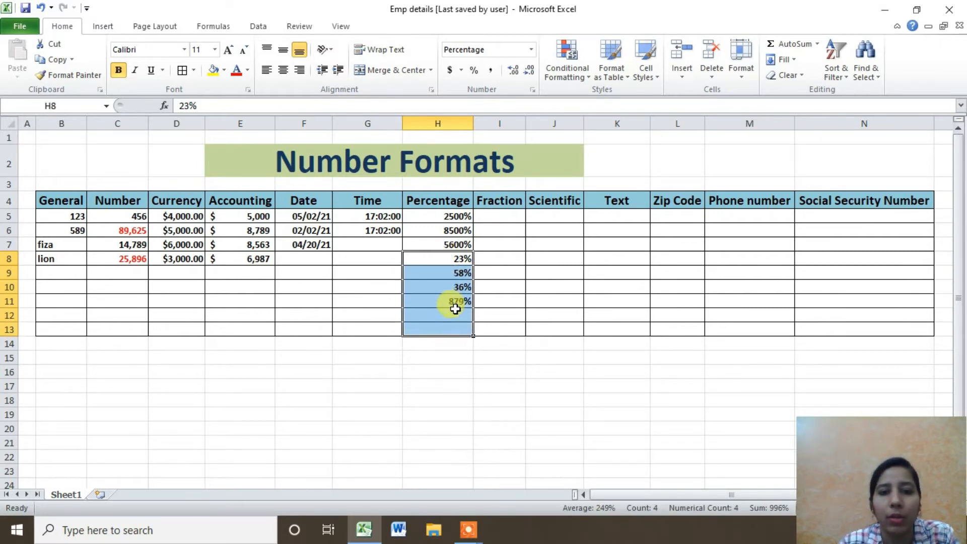
{"action": "double_click", "coordinate": [454, 313]}
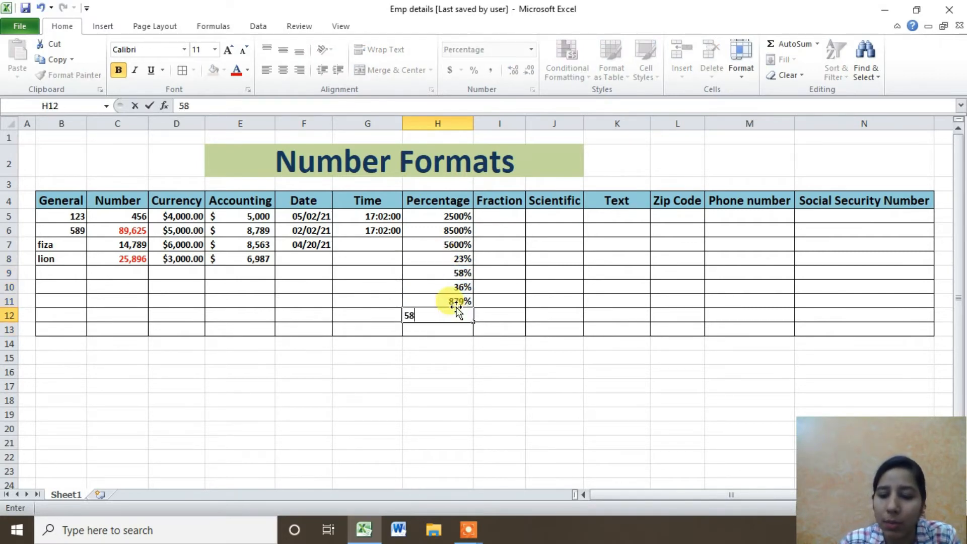
{"action": "key", "text": "Return"}
{"action": "type", "text": "2"}
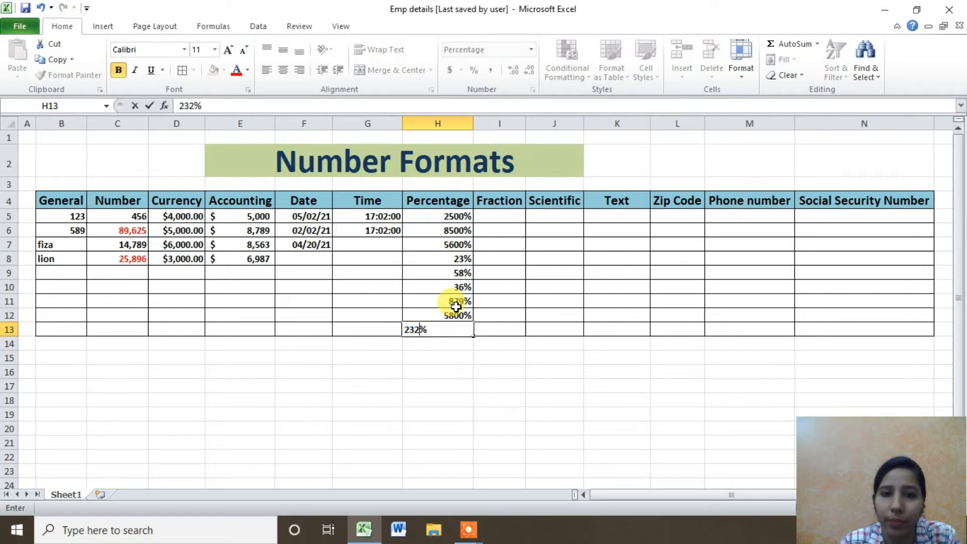
{"action": "type", "text": "32"}
{"action": "key", "text": "Return"}
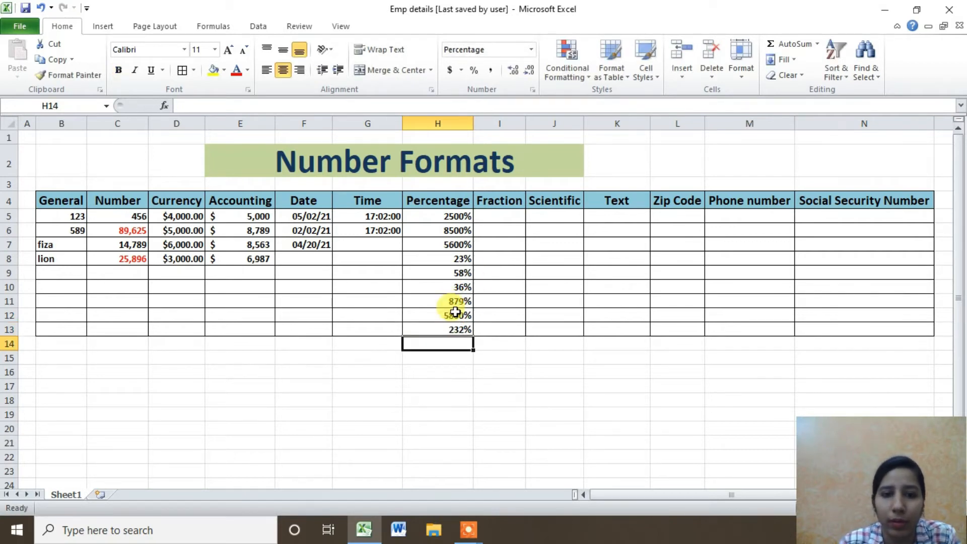
{"action": "left_click", "coordinate": [450, 314]}
{"action": "left_click_drag", "start_coordinate": [450, 215], "coordinate": [460, 328]}
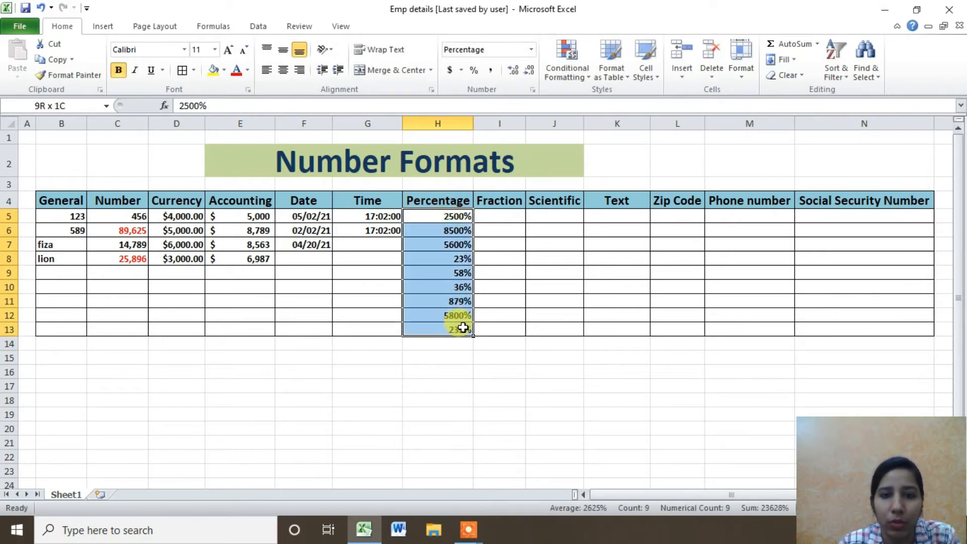
Apply whole-number Percentage format (0 decimals) to H5:H13, then clear the cells with Delete.
{"action": "left_click", "coordinate": [531, 48]}
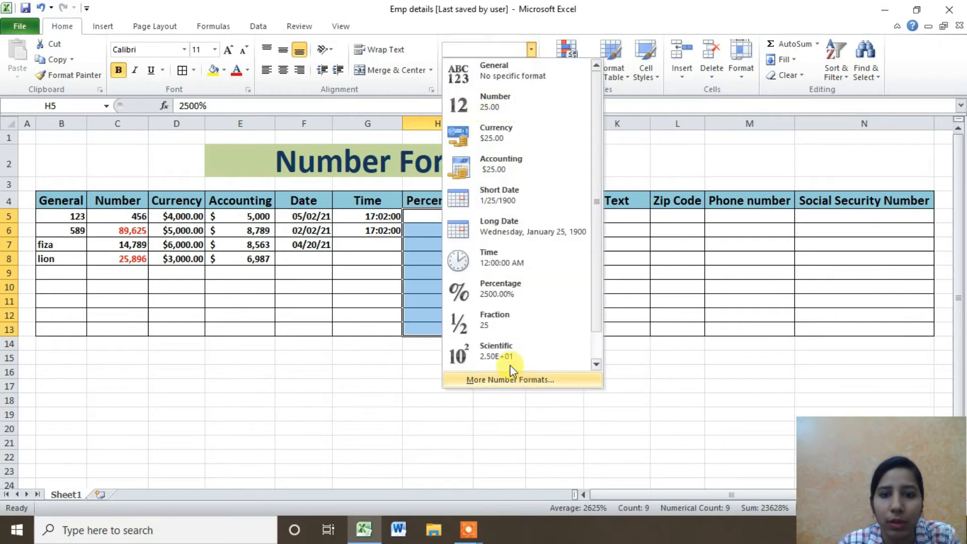
{"action": "left_click", "coordinate": [529, 294]}
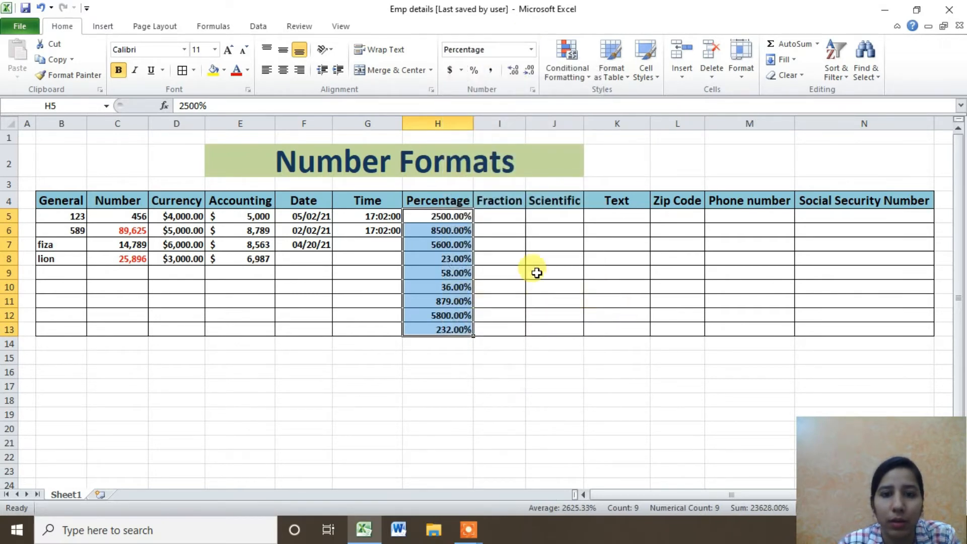
{"action": "left_click", "coordinate": [532, 89]}
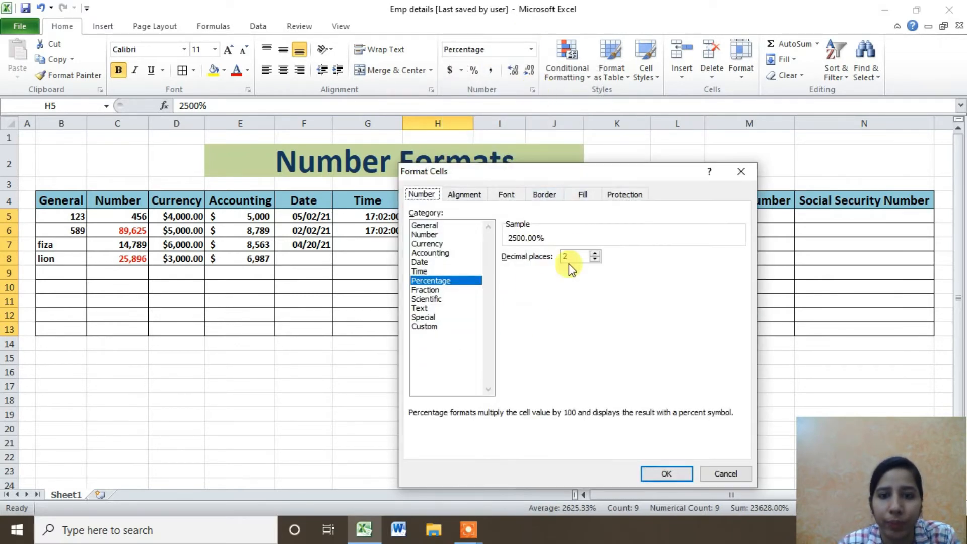
{"action": "left_click", "coordinate": [595, 260]}
{"action": "left_click", "coordinate": [595, 260]}
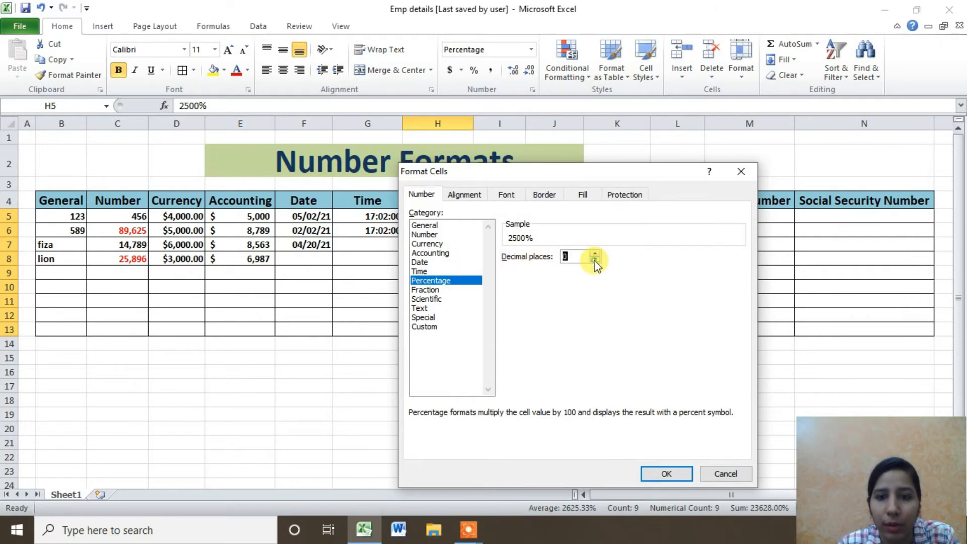
{"action": "left_click", "coordinate": [665, 473]}
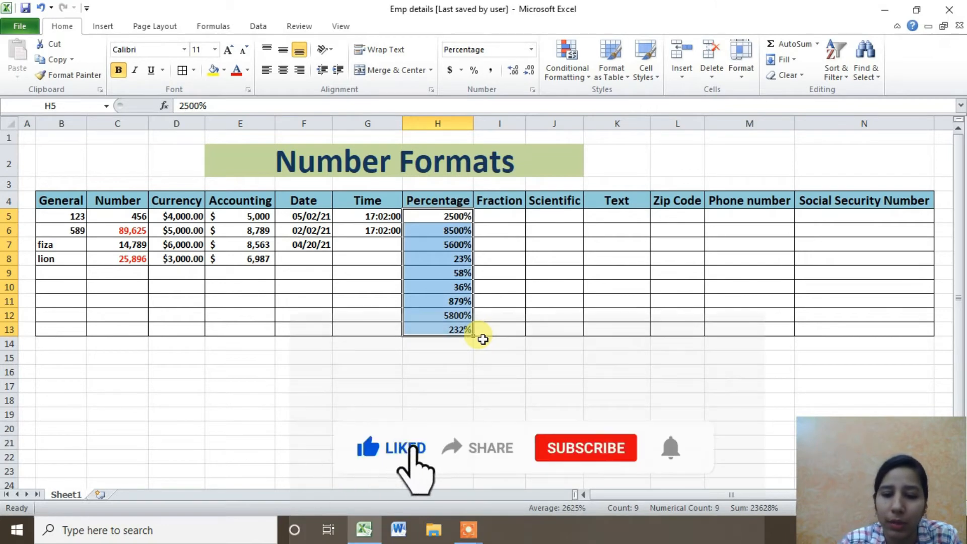
{"action": "key", "text": "Delete"}
Enter 2500%, 36%, 24%, 78% and 89% into cells H5:H9.
{"action": "left_click", "coordinate": [438, 216]}
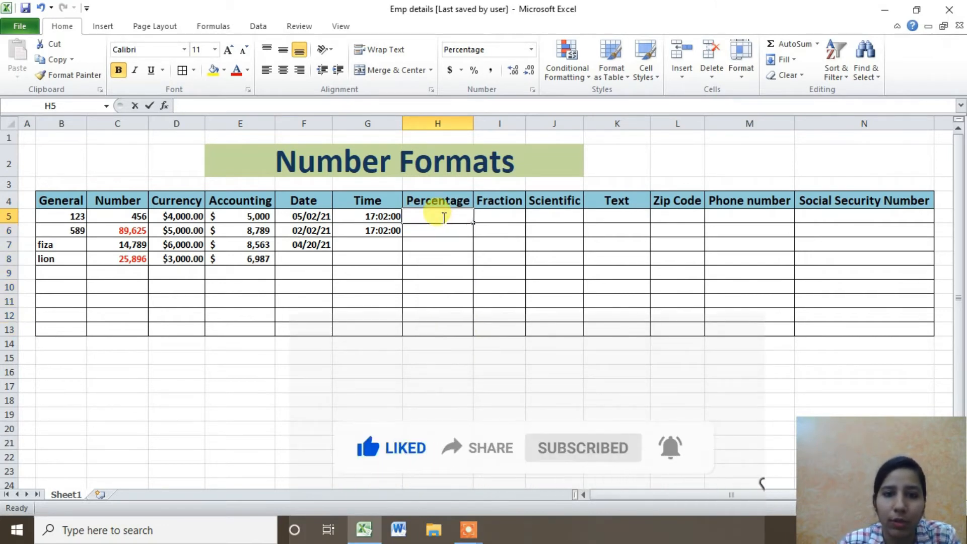
{"action": "type", "text": "25"}
{"action": "key", "text": "Return"}
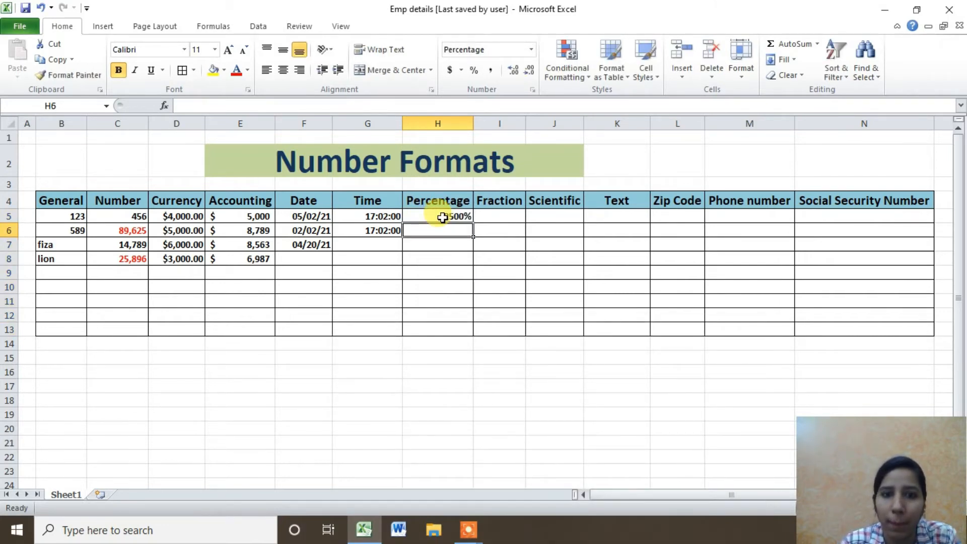
{"action": "type", "text": "36"}
{"action": "key", "text": "Return"}
{"action": "type", "text": "2"}
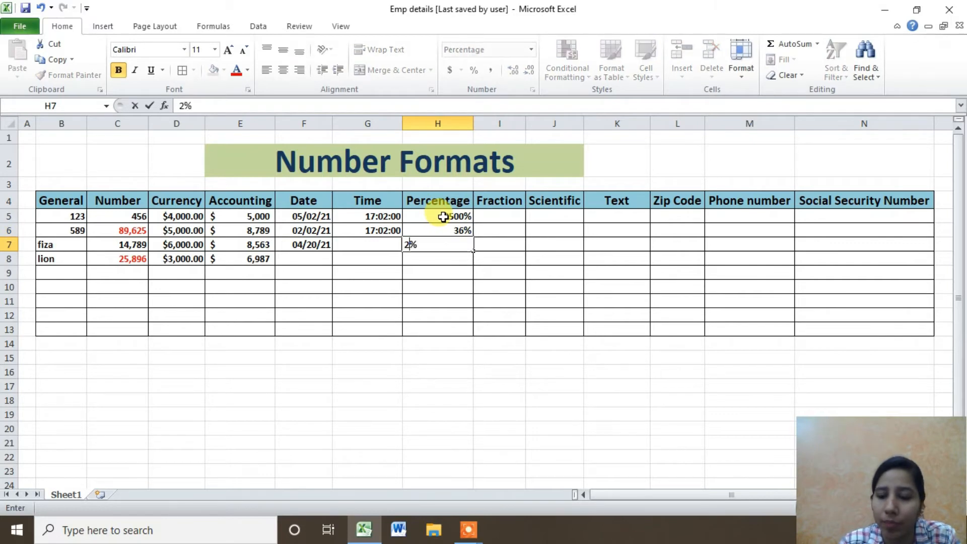
{"action": "type", "text": "4"}
{"action": "key", "text": "Return"}
{"action": "type", "text": "78"}
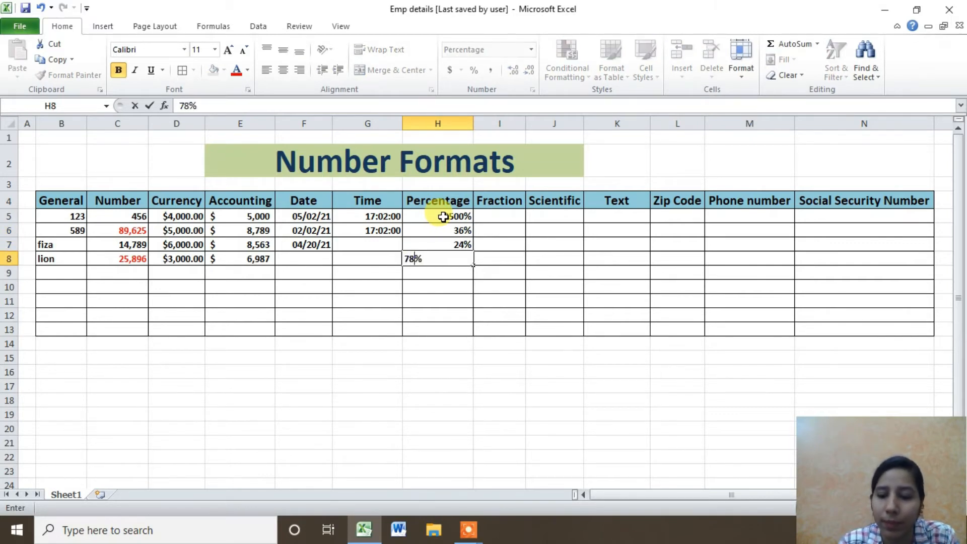
{"action": "key", "text": "Return"}
{"action": "type", "text": "89"}
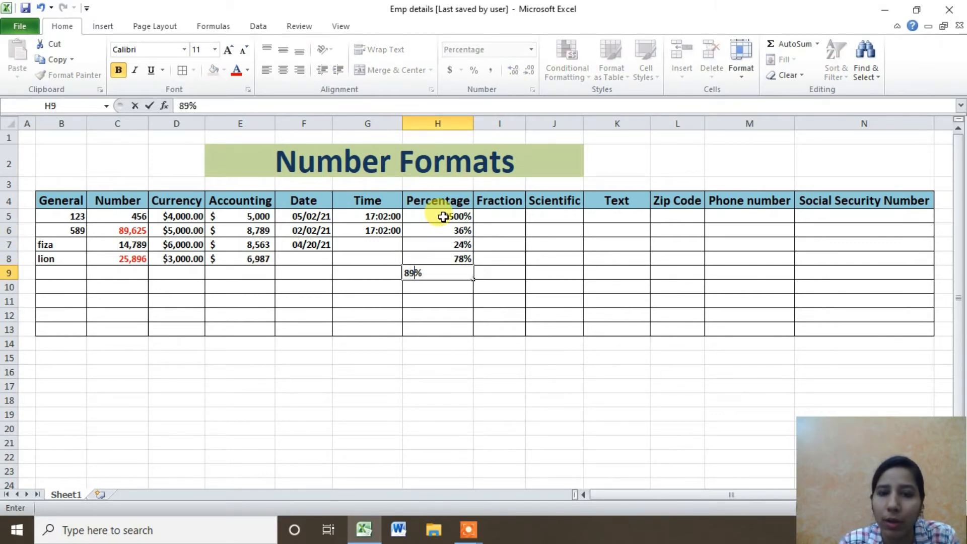
{"action": "key", "text": "Return"}
Fill H10:H13 with 23%, 23%, 15% and 78%.
{"action": "left_click", "coordinate": [448, 217]}
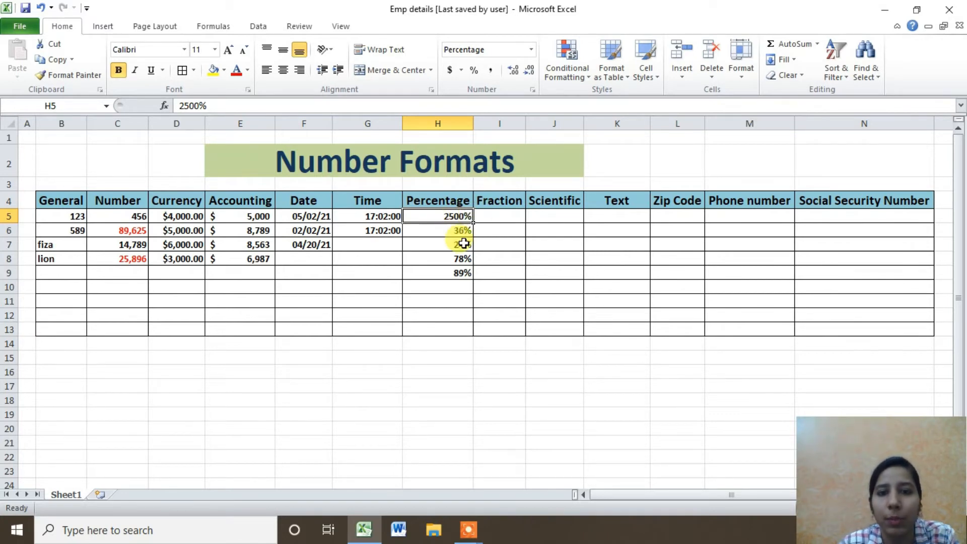
{"action": "left_click", "coordinate": [462, 285]}
{"action": "type", "text": "25"}
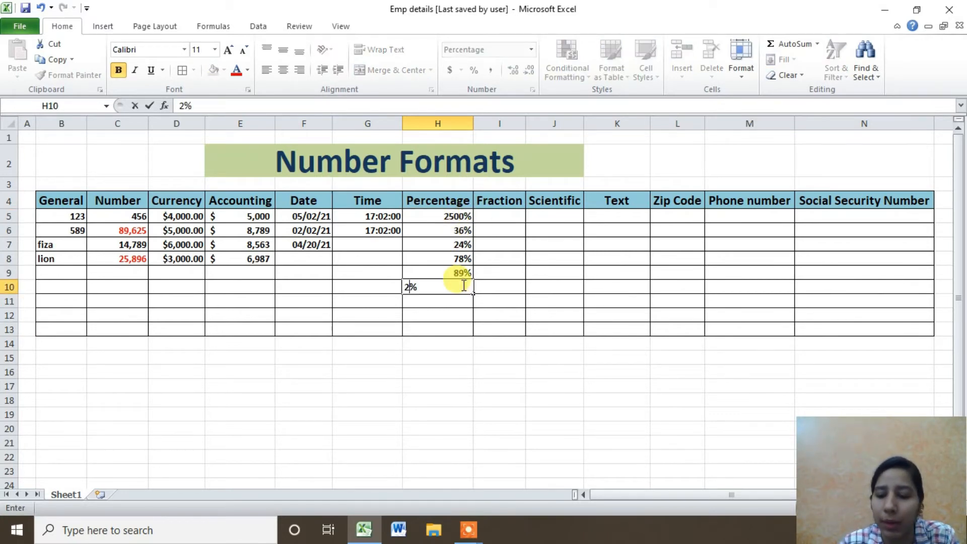
{"action": "key", "text": "Return"}
{"action": "type", "text": "23"}
{"action": "key", "text": "Return"}
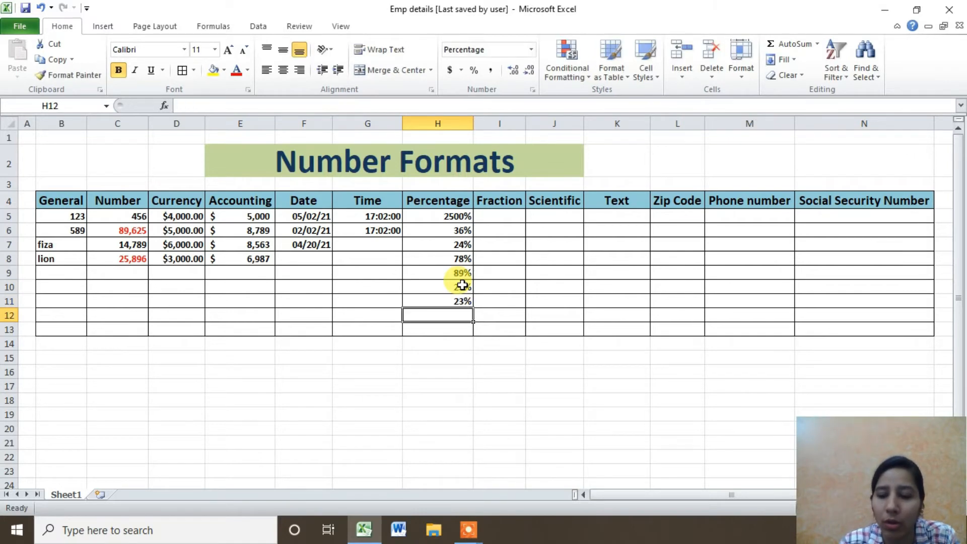
{"action": "type", "text": "15"}
{"action": "key", "text": "Return"}
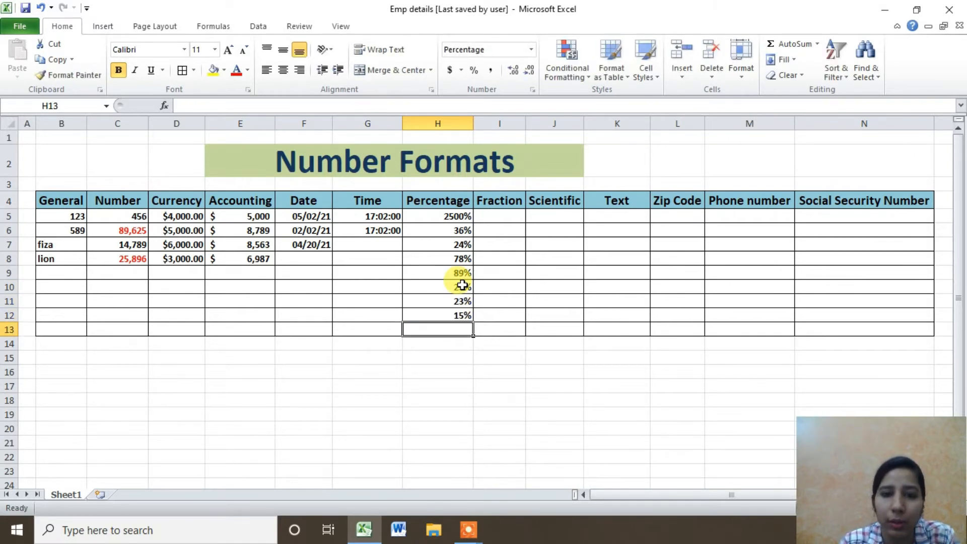
{"action": "type", "text": "78"}
{"action": "key", "text": "Return"}
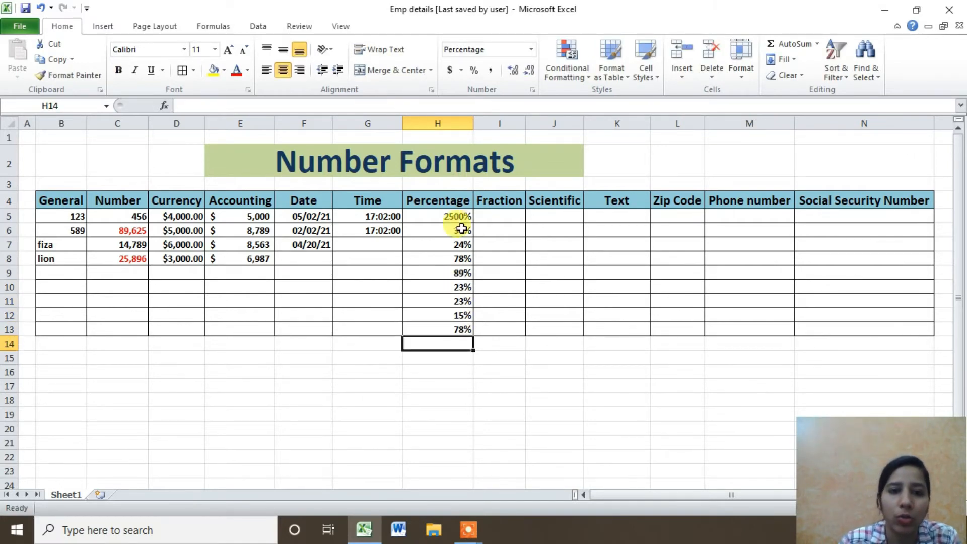
Check the Percentage range H5:H13, then select the empty Fraction cells I5:I13.
{"action": "left_click_drag", "start_coordinate": [447, 216], "coordinate": [455, 327]}
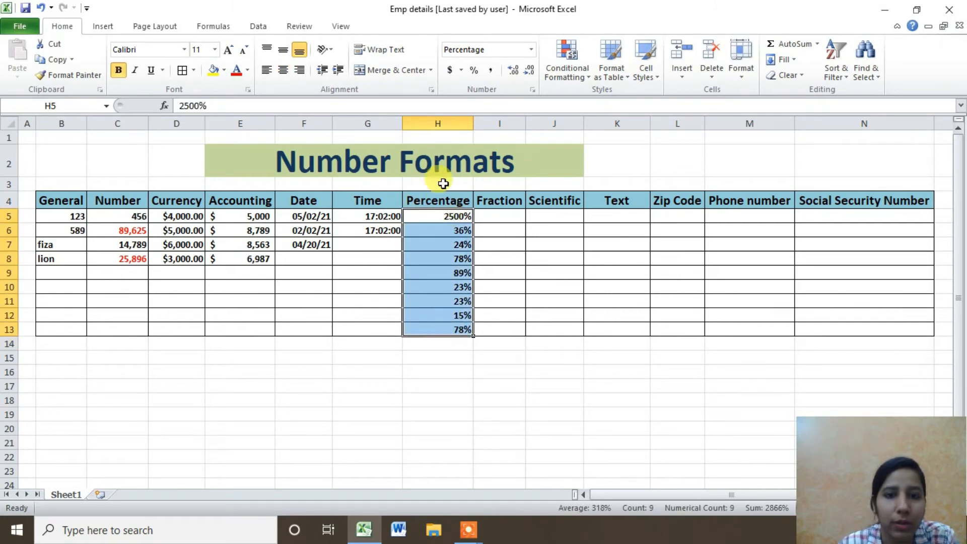
{"action": "left_click_drag", "start_coordinate": [441, 216], "coordinate": [440, 330]}
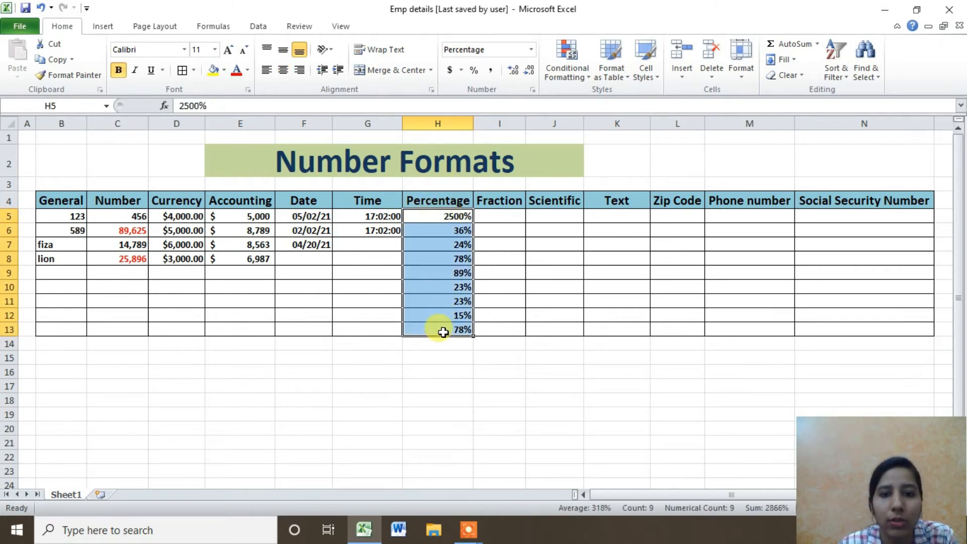
{"action": "left_click", "coordinate": [484, 215]}
{"action": "left_click_drag", "start_coordinate": [457, 216], "coordinate": [452, 328]}
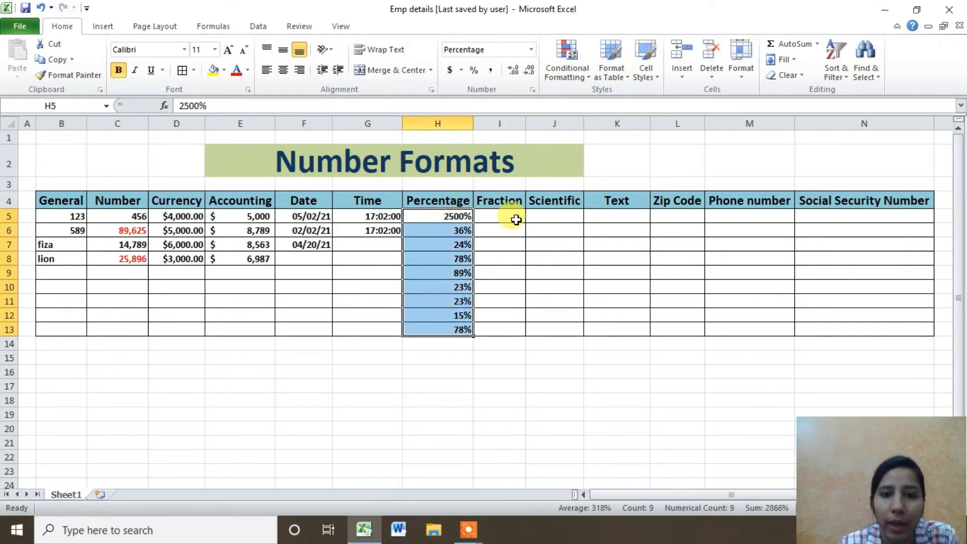
{"action": "left_click_drag", "start_coordinate": [516, 219], "coordinate": [512, 330]}
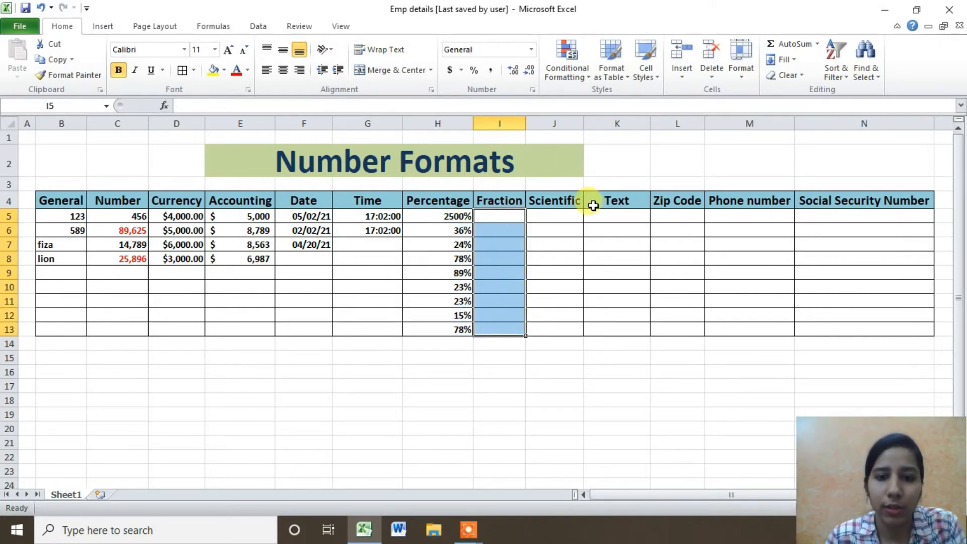
Type 0.75, 0.25, 0.5 and 0.74 into I5:I8, correcting a mistaken 96 entry.
{"action": "left_click", "coordinate": [511, 214]}
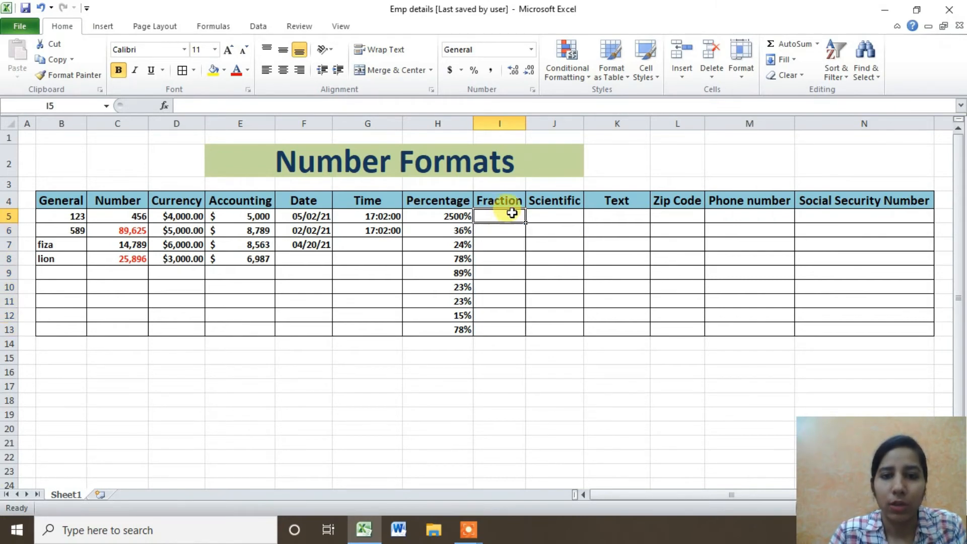
{"action": "type", "text": ".75"}
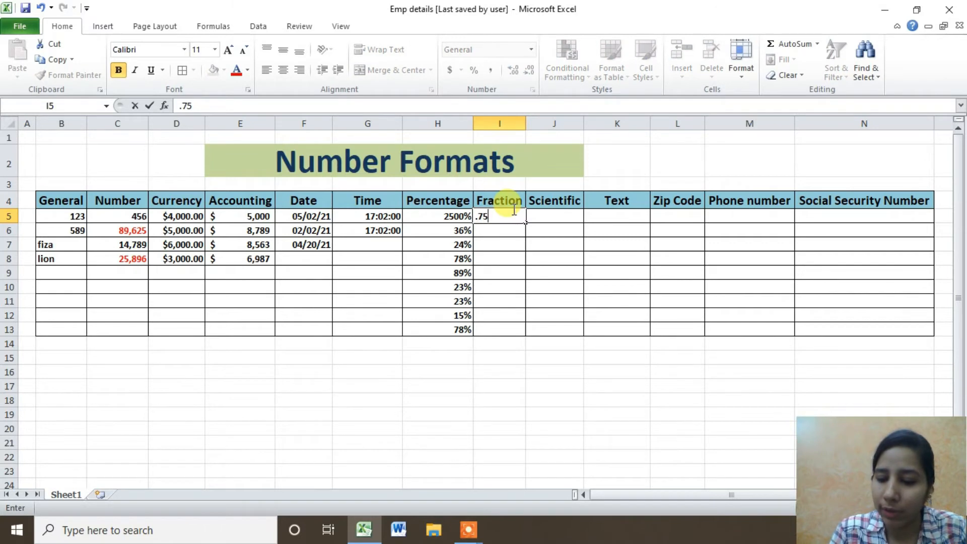
{"action": "key", "text": "Return"}
{"action": "type", "text": "2"}
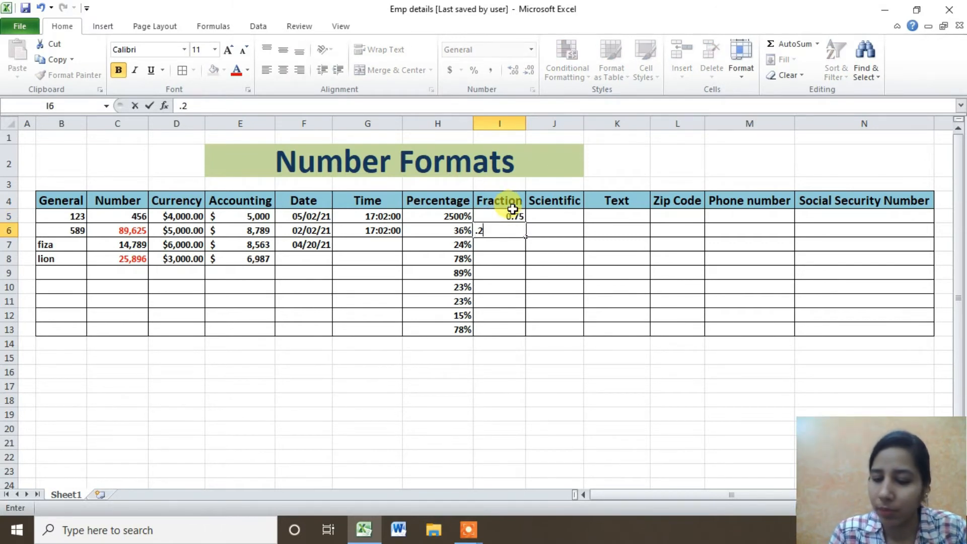
{"action": "type", "text": "5"}
{"action": "key", "text": "Return"}
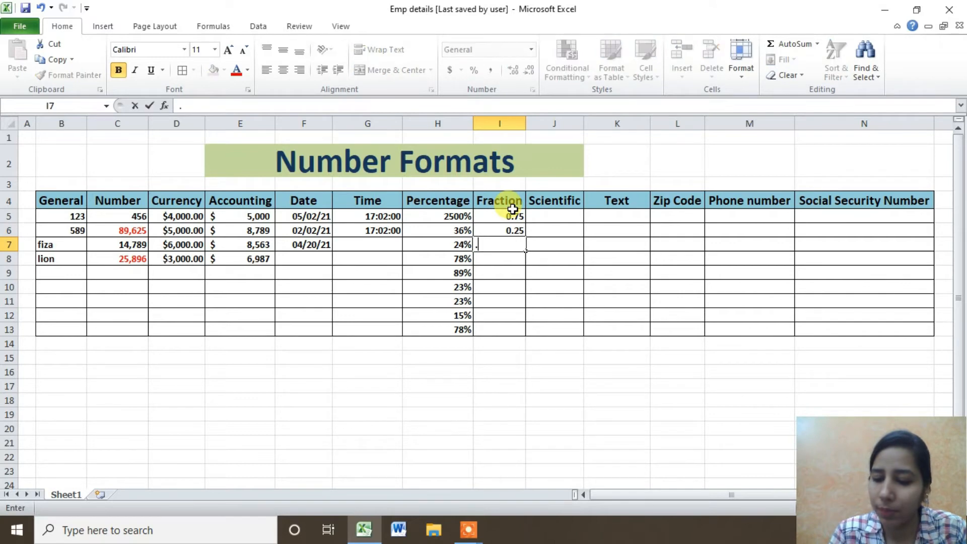
{"action": "type", "text": "0.5"}
{"action": "key", "text": "Return"}
{"action": "type", "text": "96"}
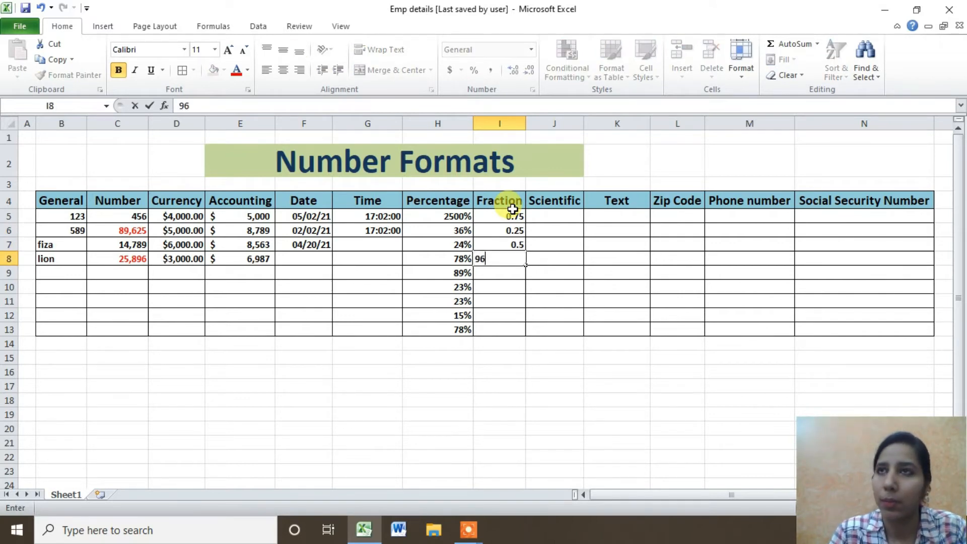
{"action": "key", "text": "BackSpace"}
{"action": "key", "text": "BackSpace"}
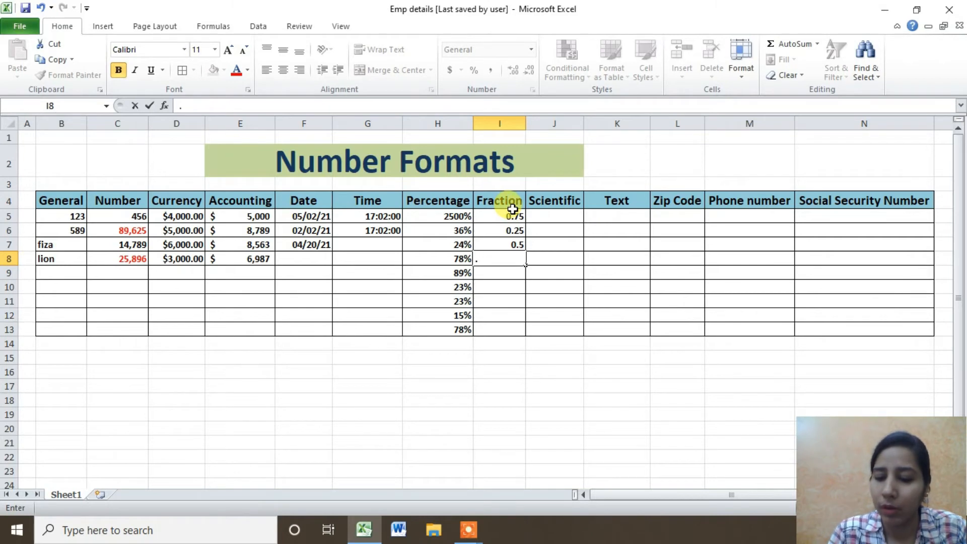
{"action": "type", "text": ".74"}
{"action": "key", "text": "Return"}
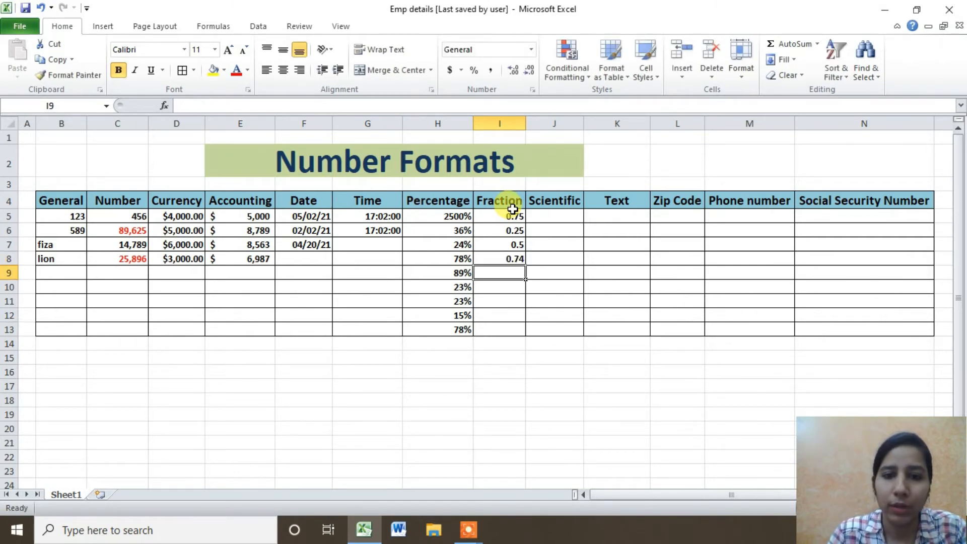
Format Fraction cells I5:I13 with the Fraction type 'Up to one digit (1/4)'.
{"action": "left_click_drag", "start_coordinate": [513, 212], "coordinate": [508, 333]}
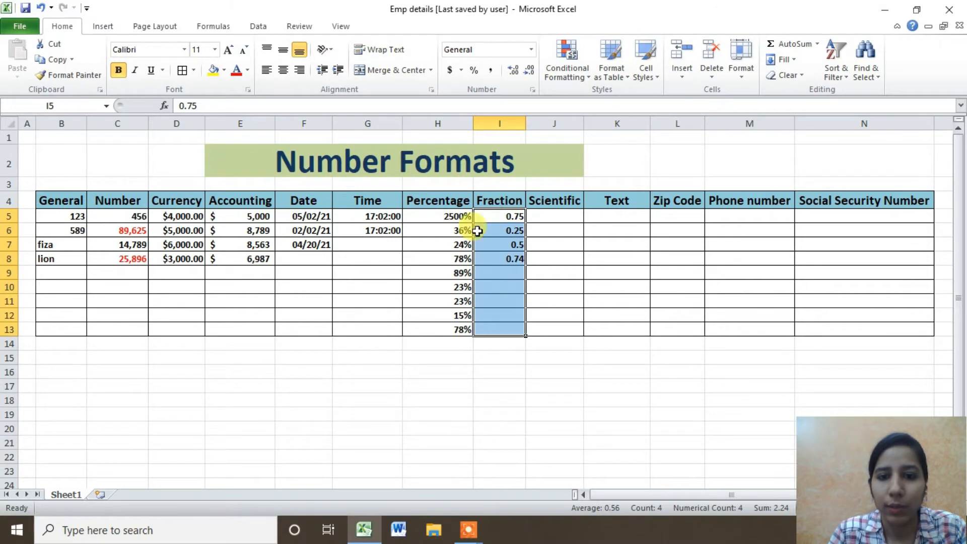
{"action": "left_click", "coordinate": [533, 48]}
{"action": "left_click", "coordinate": [584, 363]}
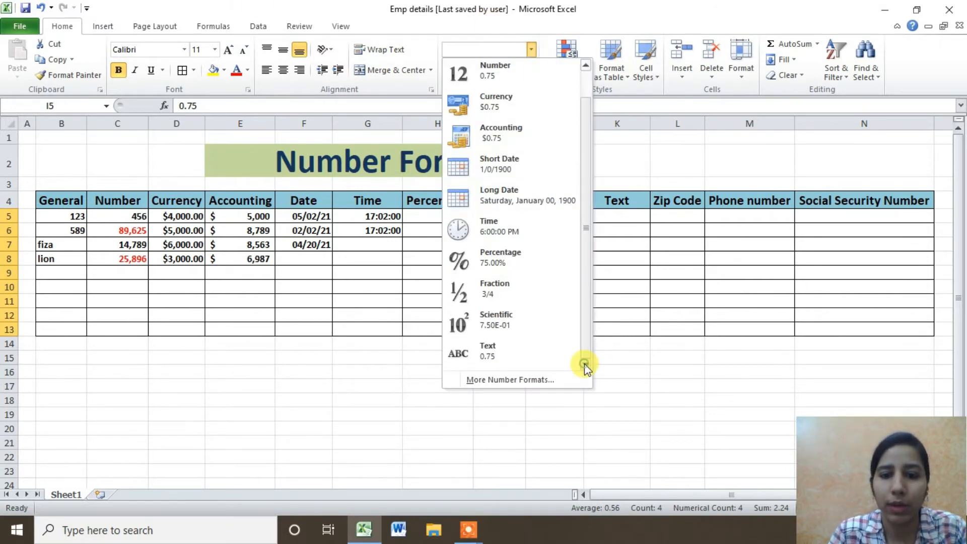
{"action": "left_click", "coordinate": [552, 381]}
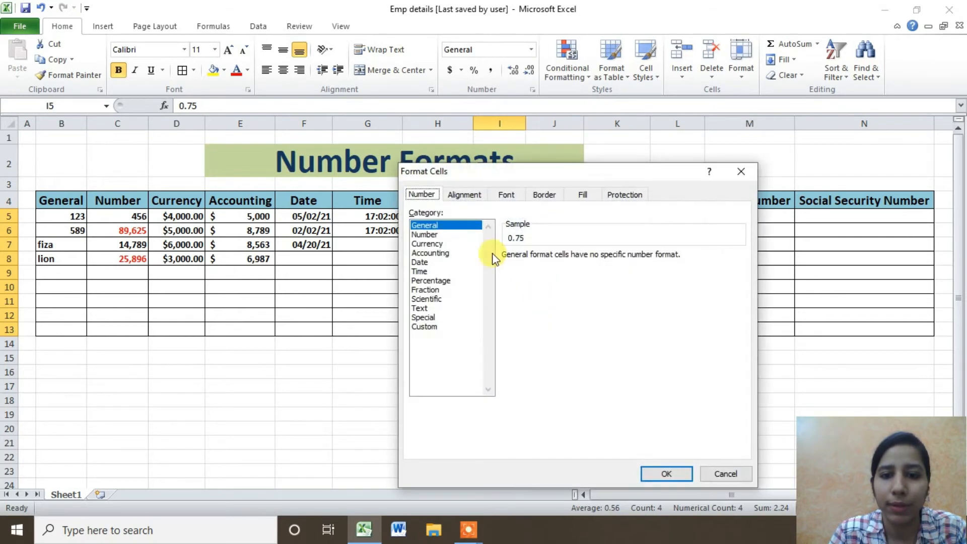
{"action": "left_click", "coordinate": [433, 290]}
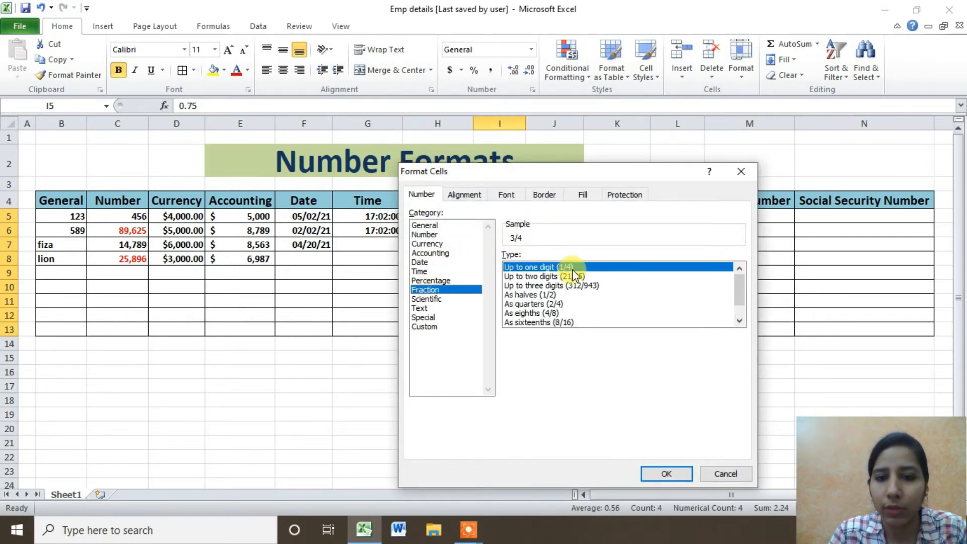
{"action": "double_click", "coordinate": [739, 321]}
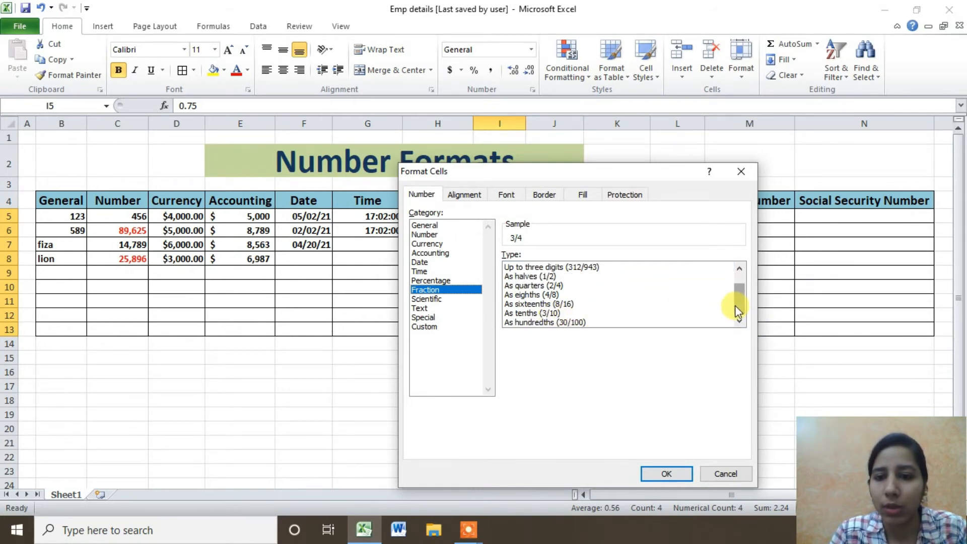
{"action": "left_click_drag", "start_coordinate": [738, 305], "coordinate": [740, 252]}
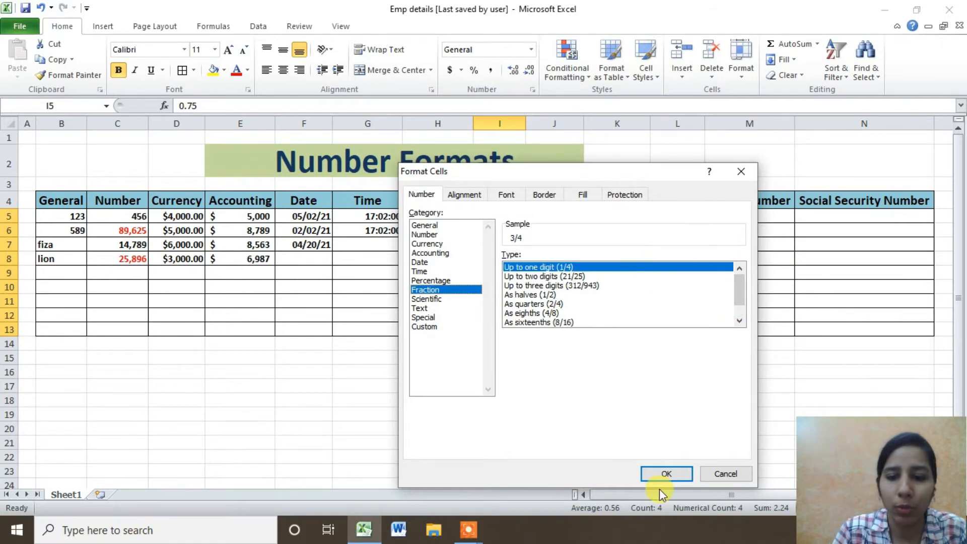
{"action": "left_click", "coordinate": [661, 473]}
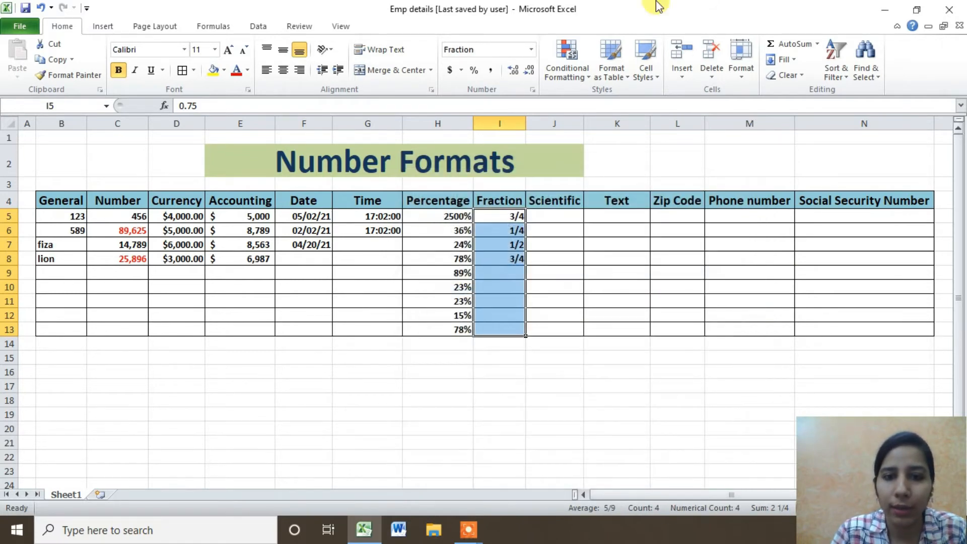
{"action": "left_click", "coordinate": [503, 272]}
{"action": "left_click_drag", "start_coordinate": [510, 216], "coordinate": [510, 258]}
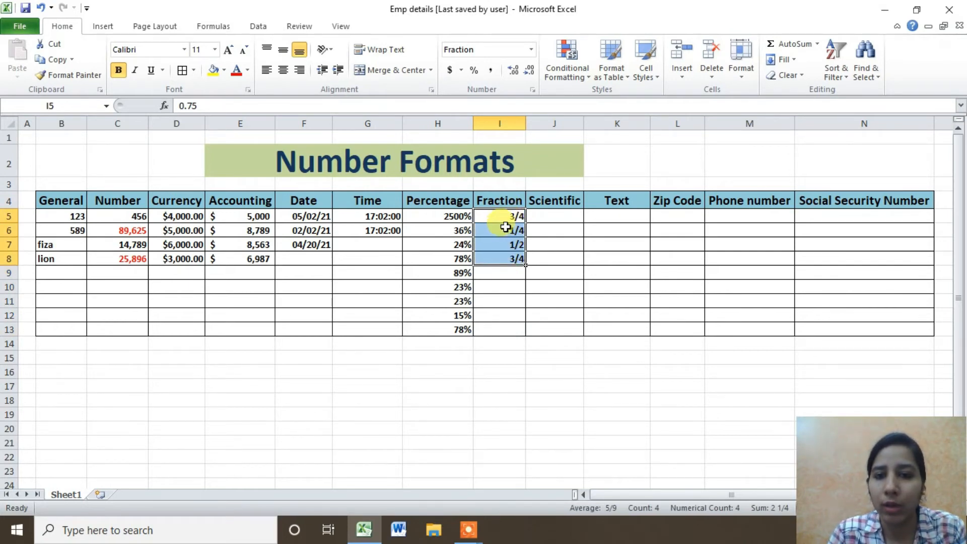
{"action": "left_click", "coordinate": [511, 214]}
{"action": "left_click", "coordinate": [507, 230]}
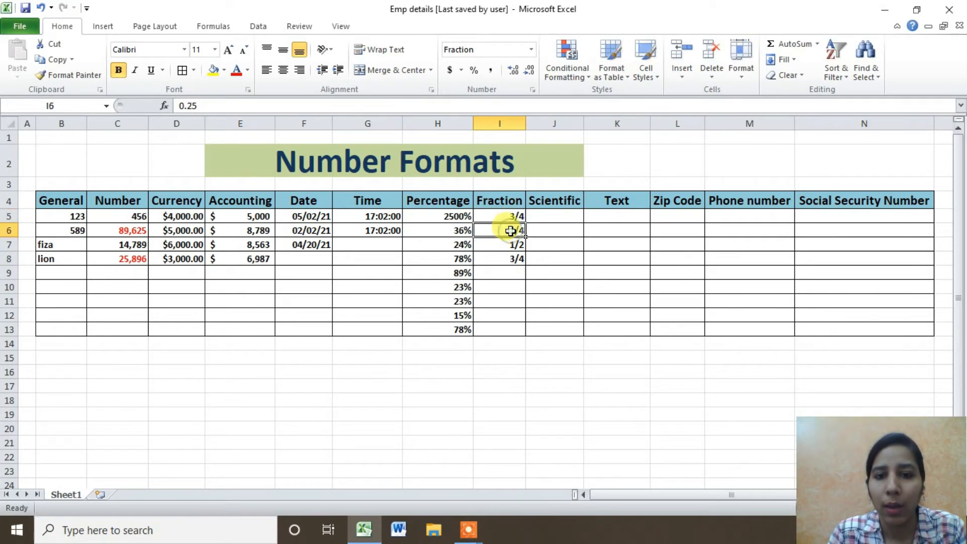
{"action": "left_click", "coordinate": [515, 244]}
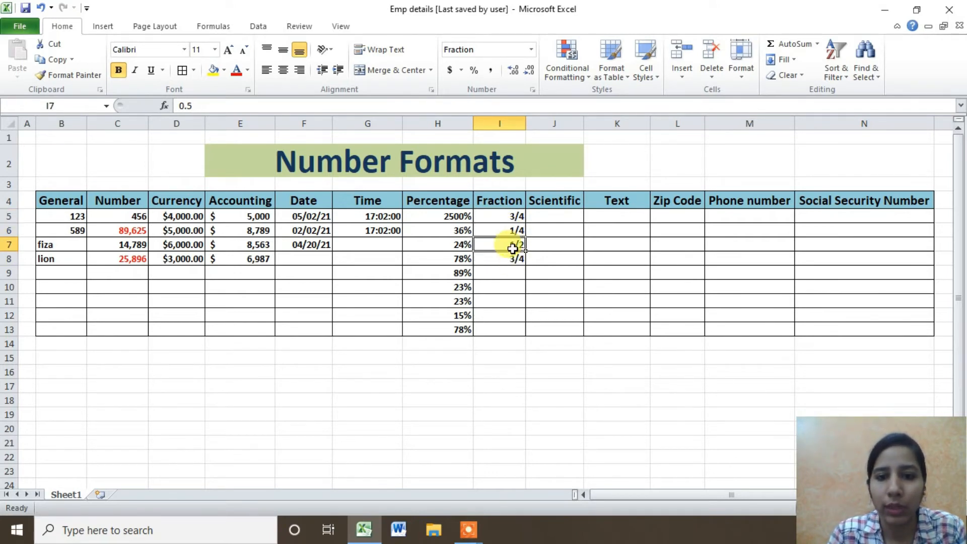
{"action": "double_click", "coordinate": [512, 275]}
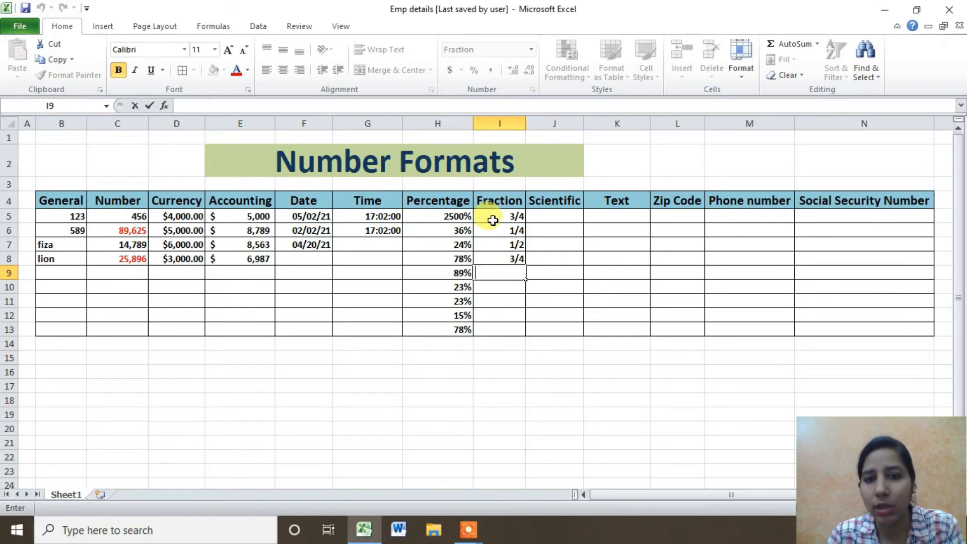
{"action": "left_click_drag", "start_coordinate": [493, 220], "coordinate": [493, 317]}
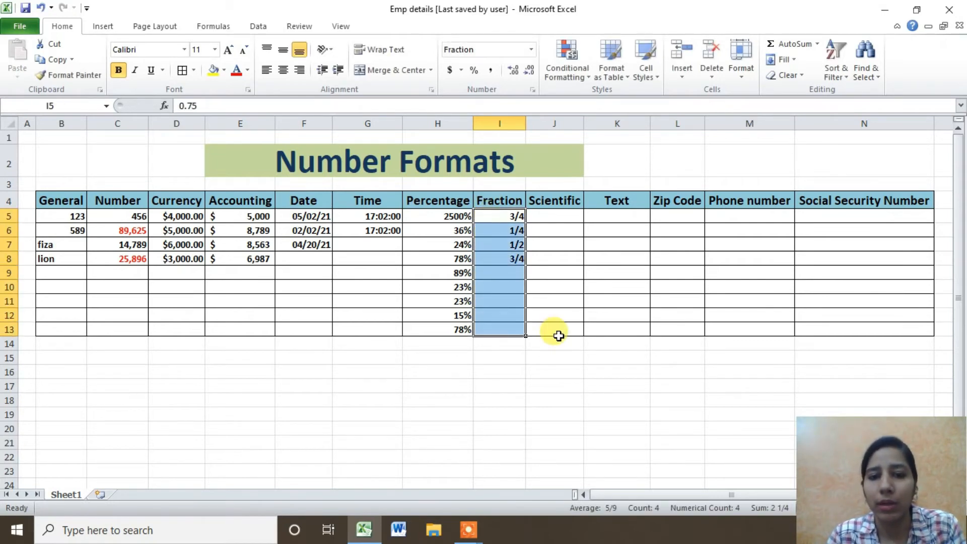
{"action": "left_click", "coordinate": [506, 373]}
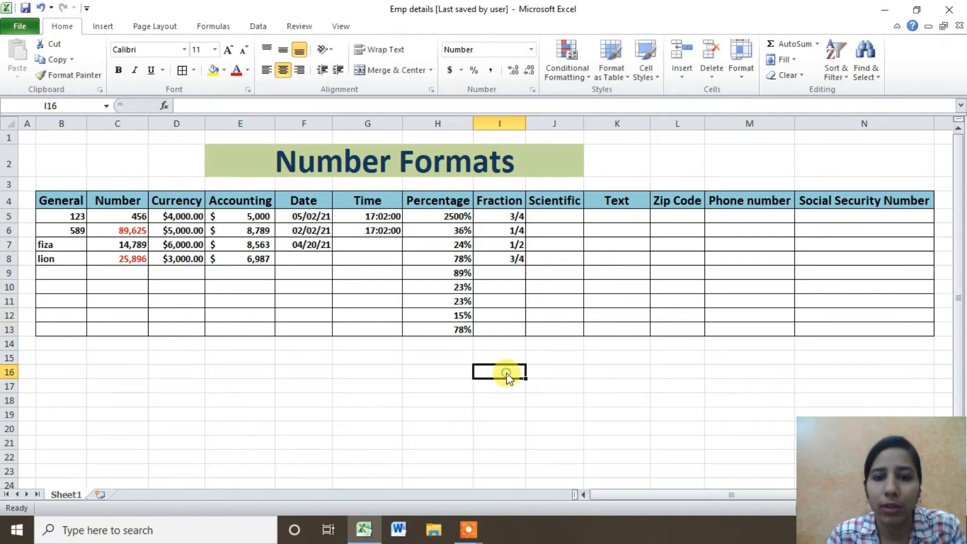
Enter 12333 in J5 and a long 16-digit number in J6.
{"action": "left_click", "coordinate": [541, 216]}
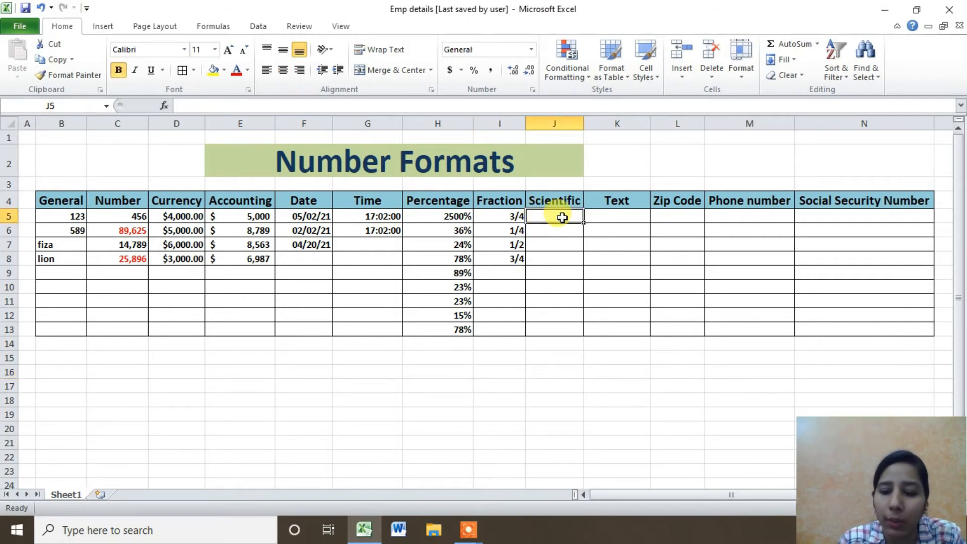
{"action": "type", "text": "12333"}
{"action": "key", "text": "Return"}
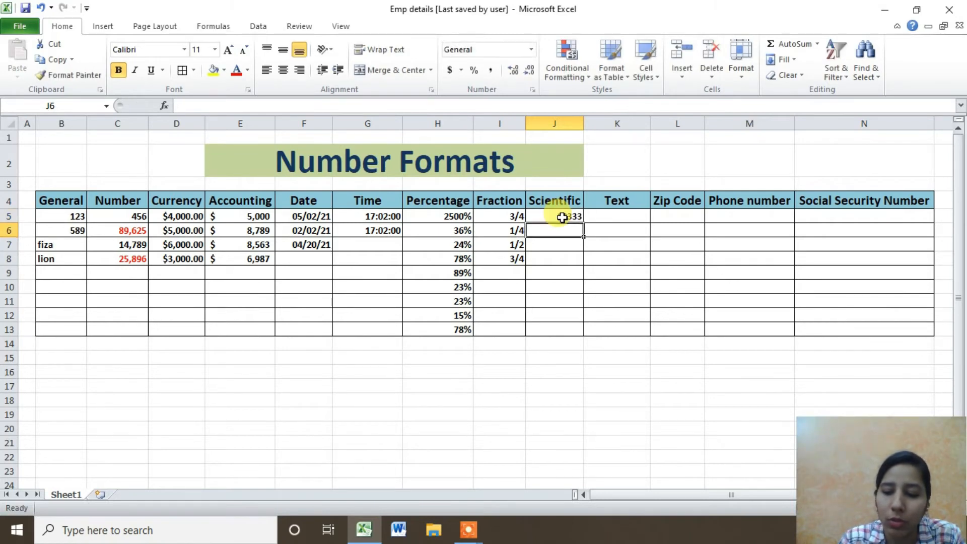
{"action": "type", "text": "78945"}
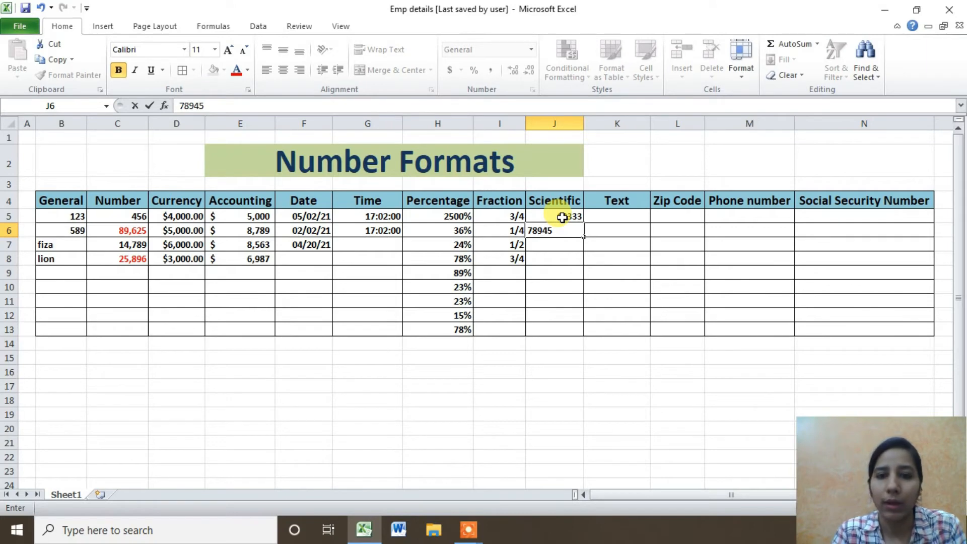
{"action": "type", "text": "5555555"}
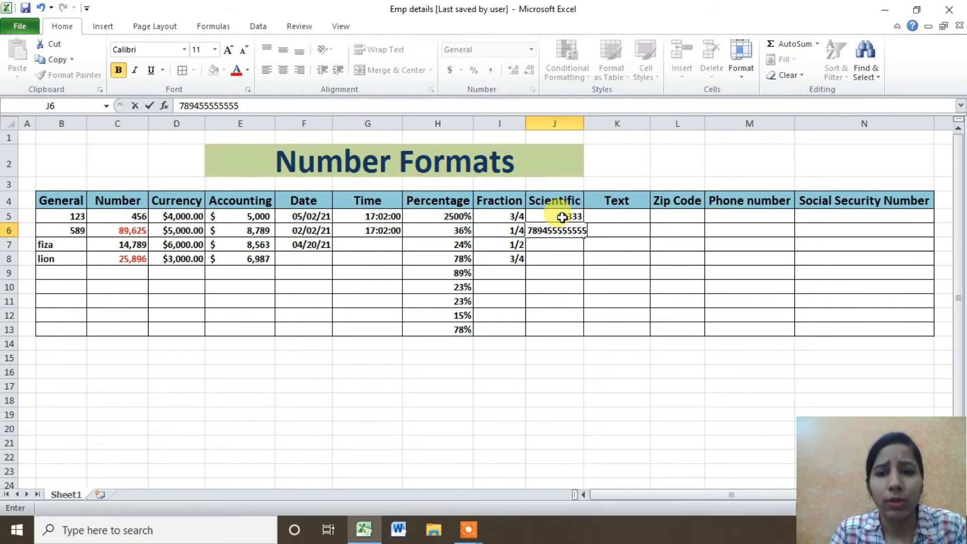
{"action": "type", "text": "8,7"}
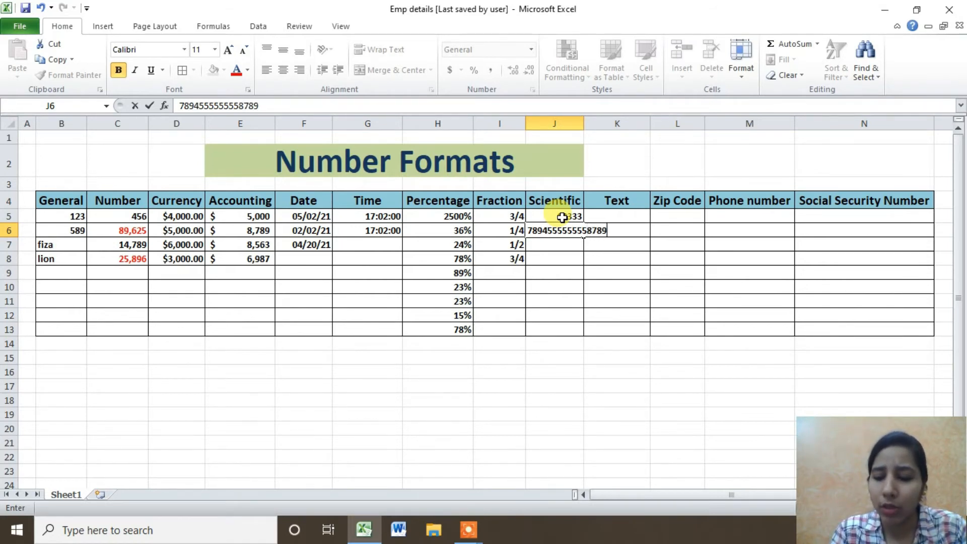
{"action": "type", "text": "89"}
{"action": "key", "text": "Return"}
{"action": "type", "text": "2323232"}
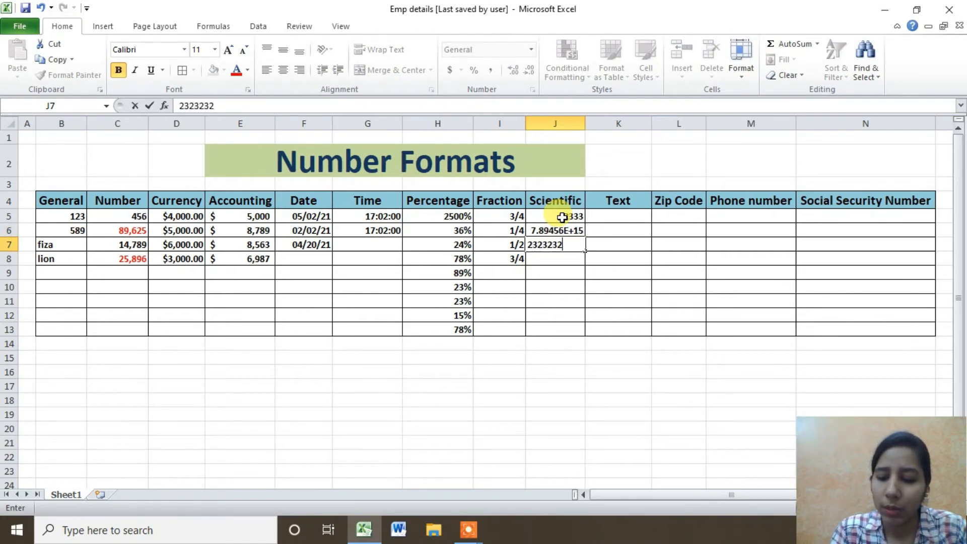
{"action": "key", "text": "Return"}
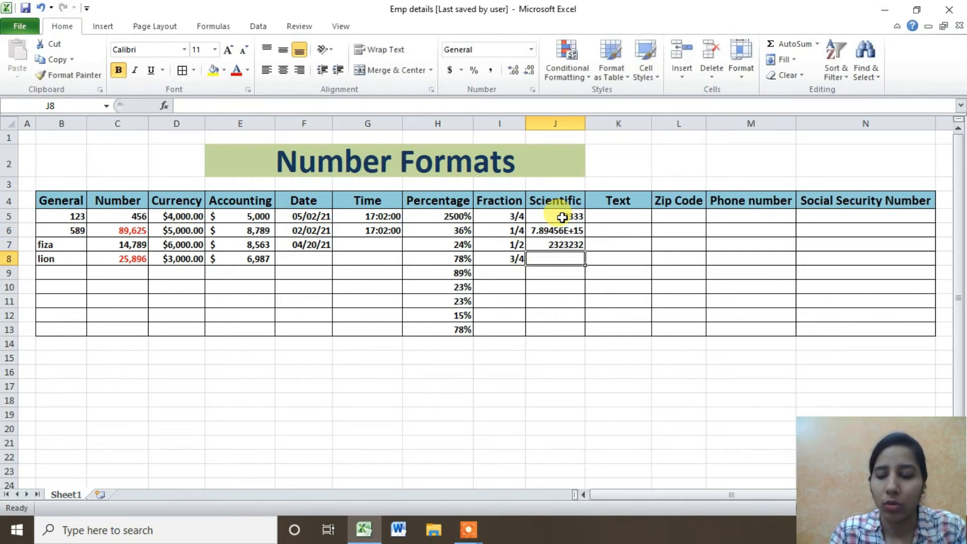
{"action": "type", "text": "456987"}
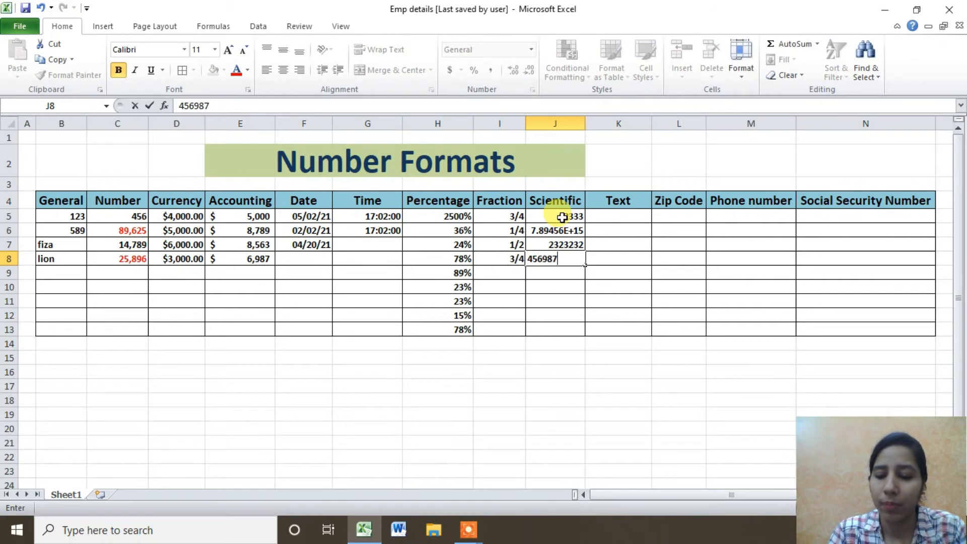
{"action": "type", "text": "4125"}
{"action": "key", "text": "Return"}
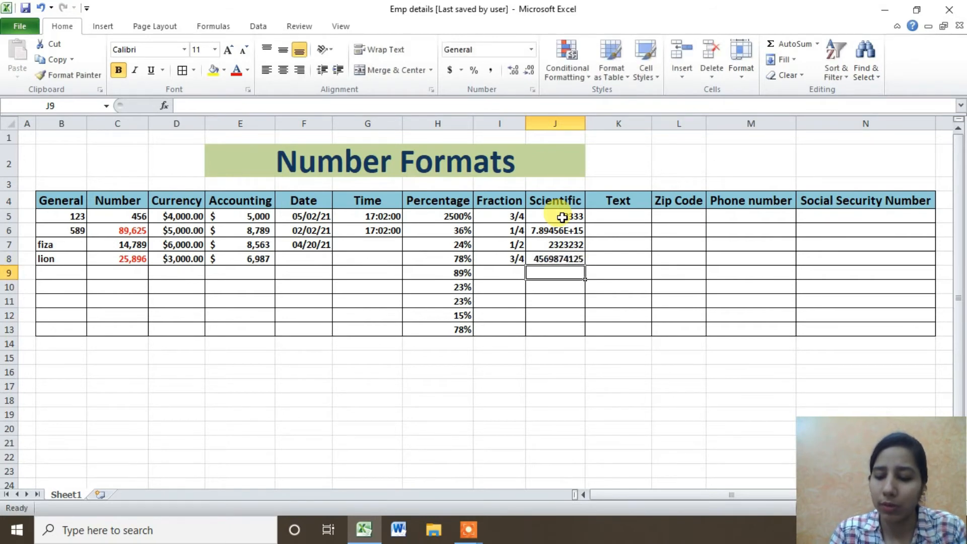
{"action": "type", "text": "21111111111"}
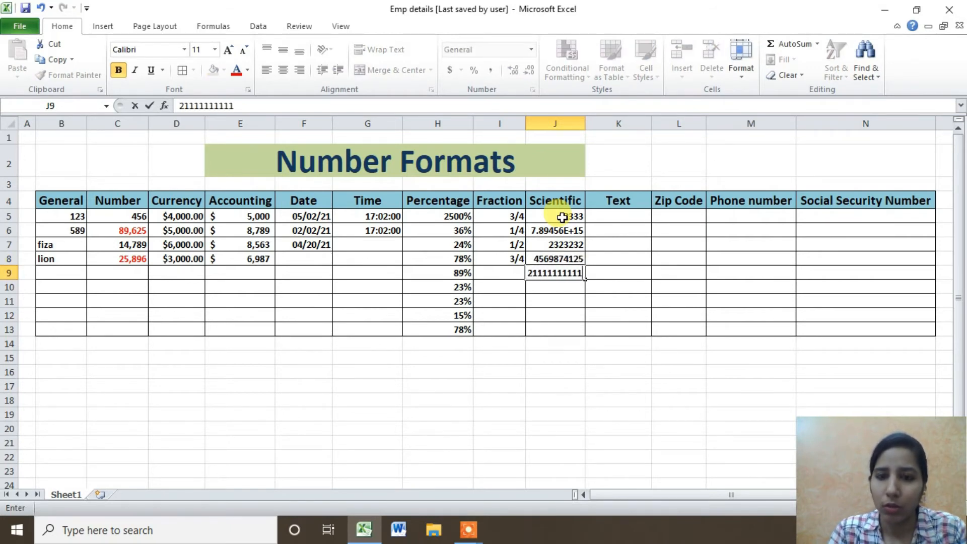
{"action": "type", "text": "11111"}
{"action": "key", "text": "Return"}
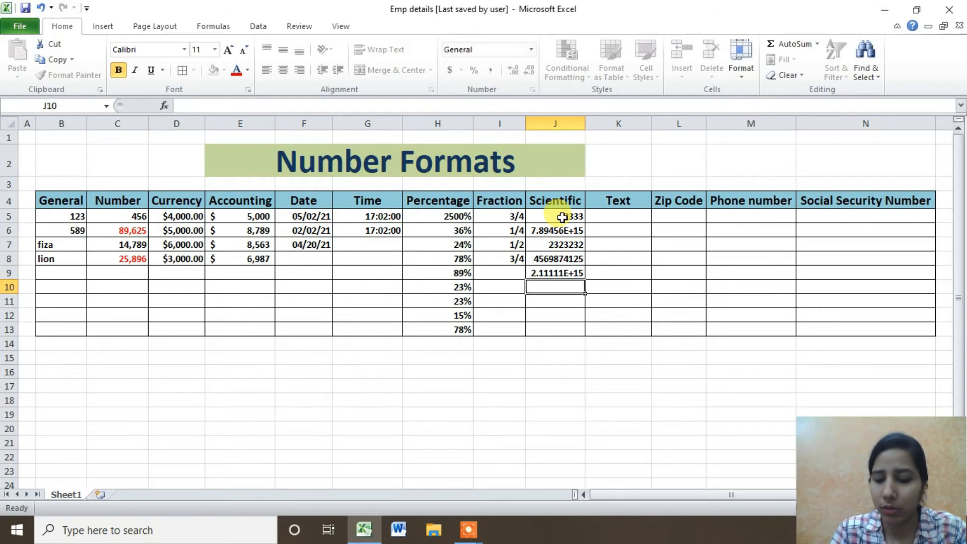
{"action": "type", "text": "233336987"}
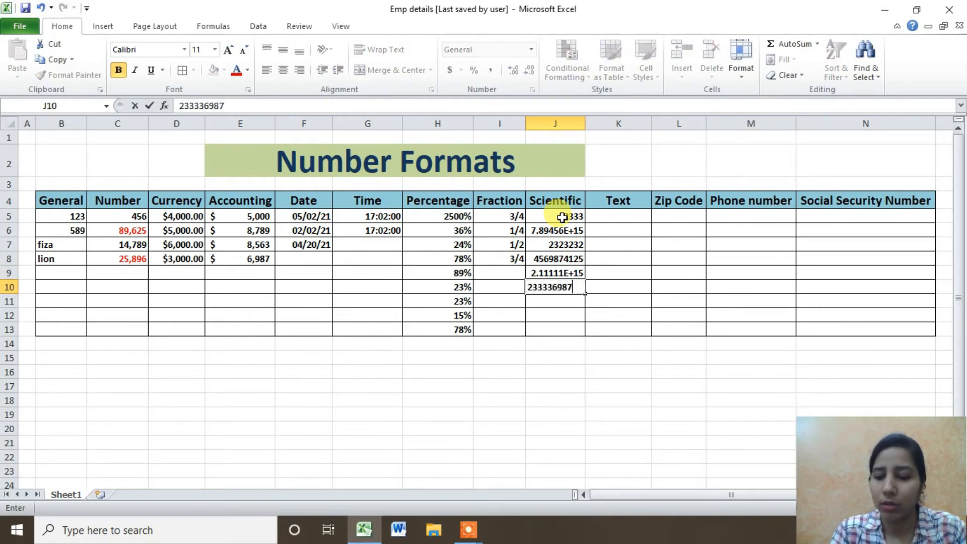
{"action": "key", "text": "Return"}
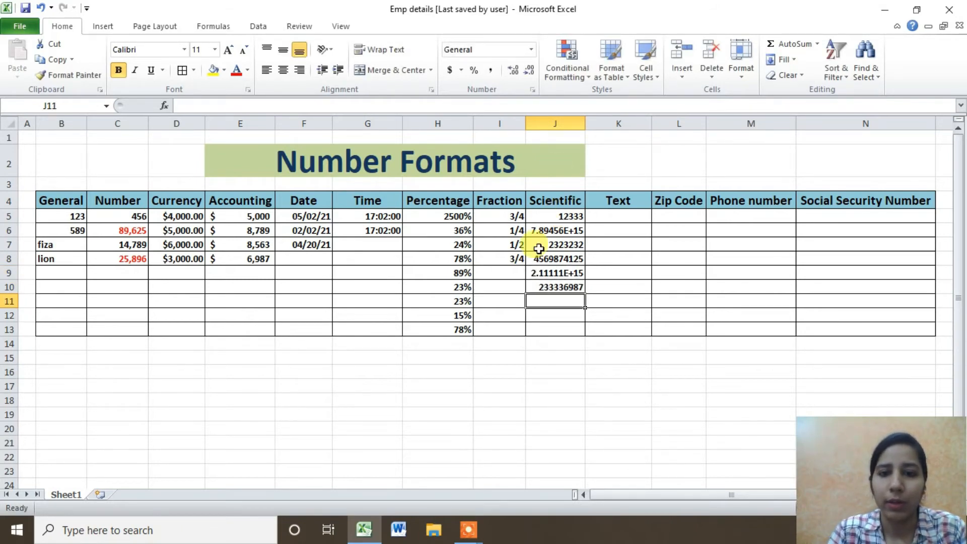
For J5:J12, choose the Scientific format with 0 decimal places in Format Cells.
{"action": "left_click_drag", "start_coordinate": [554, 211], "coordinate": [566, 329]}
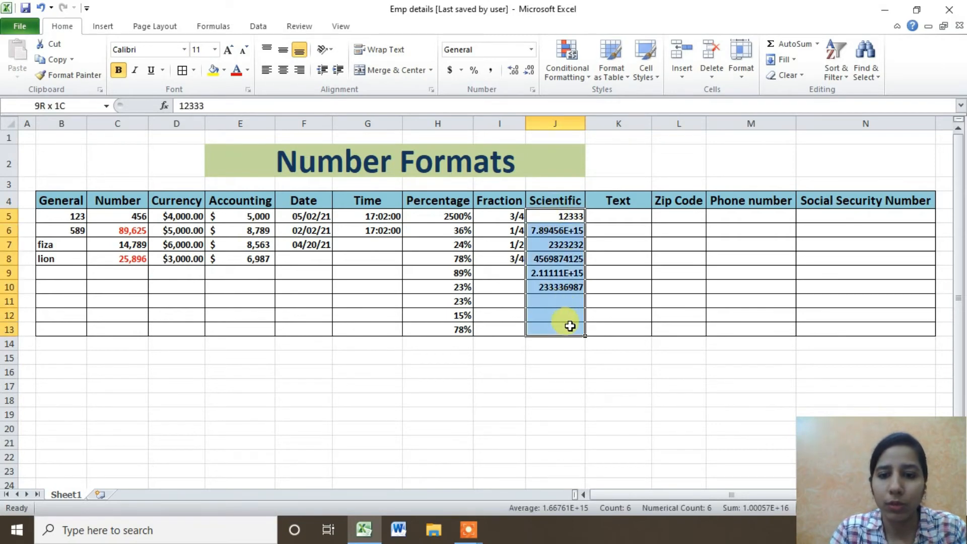
{"action": "left_click", "coordinate": [532, 89]}
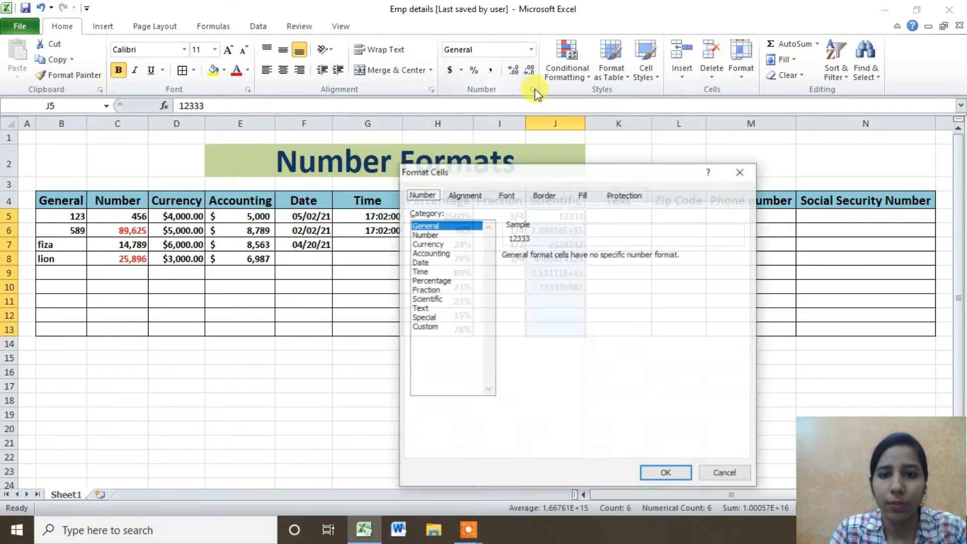
{"action": "left_click", "coordinate": [426, 299]}
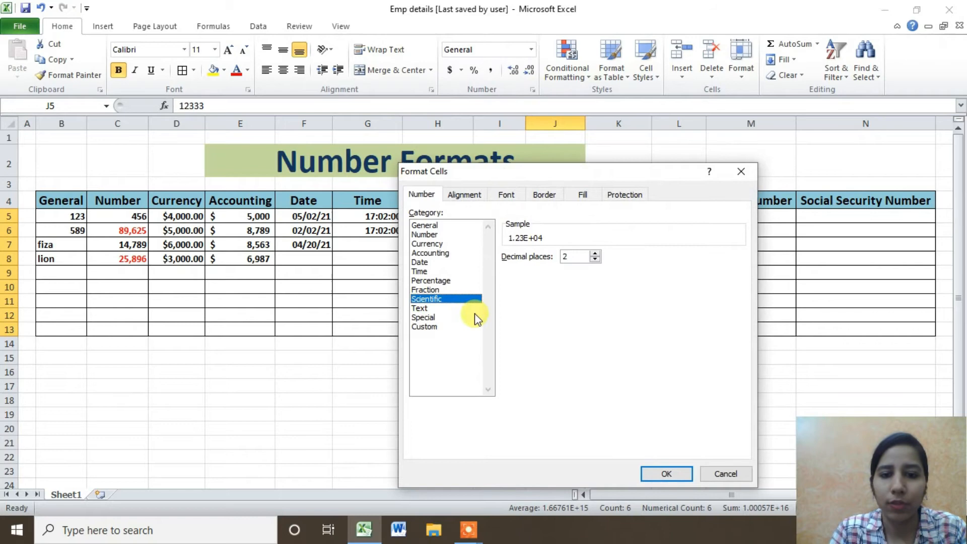
{"action": "left_click", "coordinate": [595, 260]}
{"action": "left_click", "coordinate": [594, 260]}
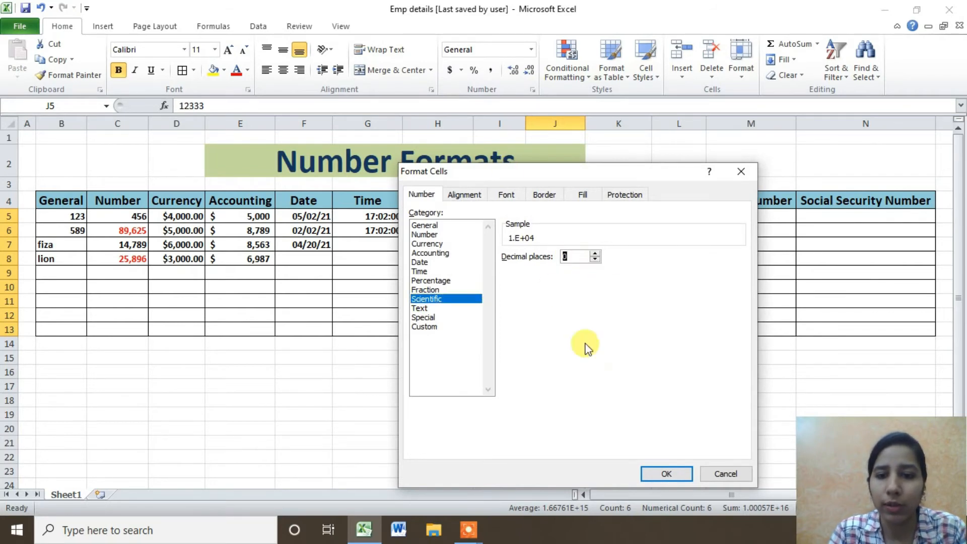
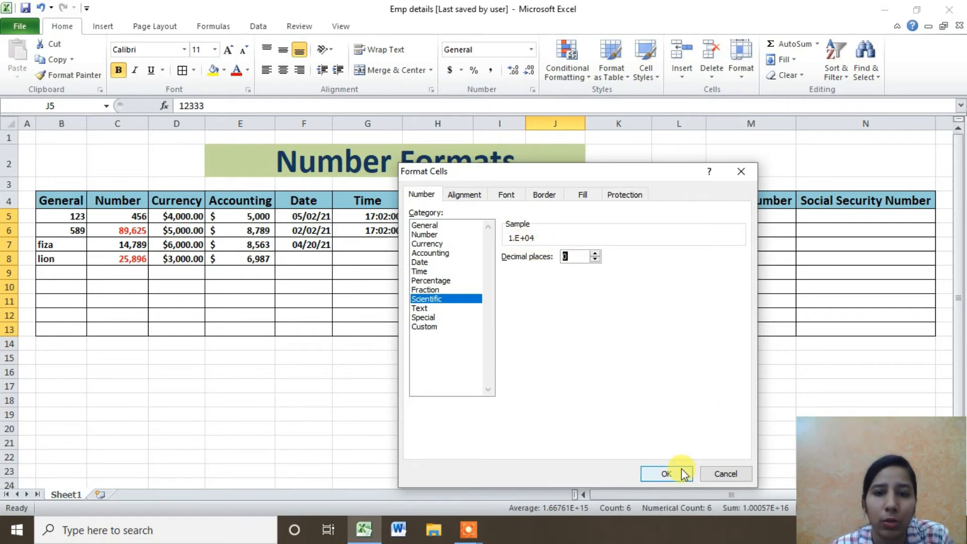
Confirm the Scientific format, then reset J5:J13 to General from the Number Format box.
{"action": "left_click", "coordinate": [666, 473]}
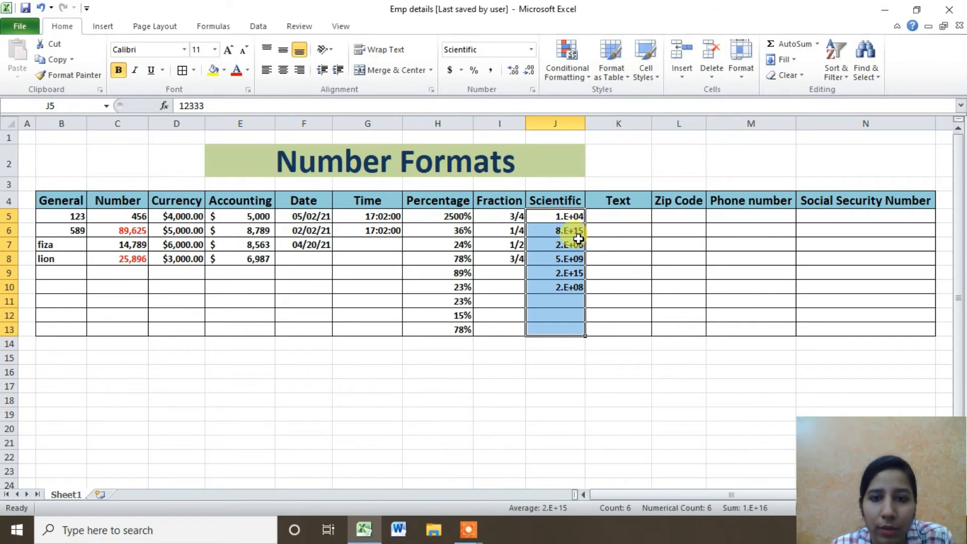
{"action": "left_click", "coordinate": [556, 216]}
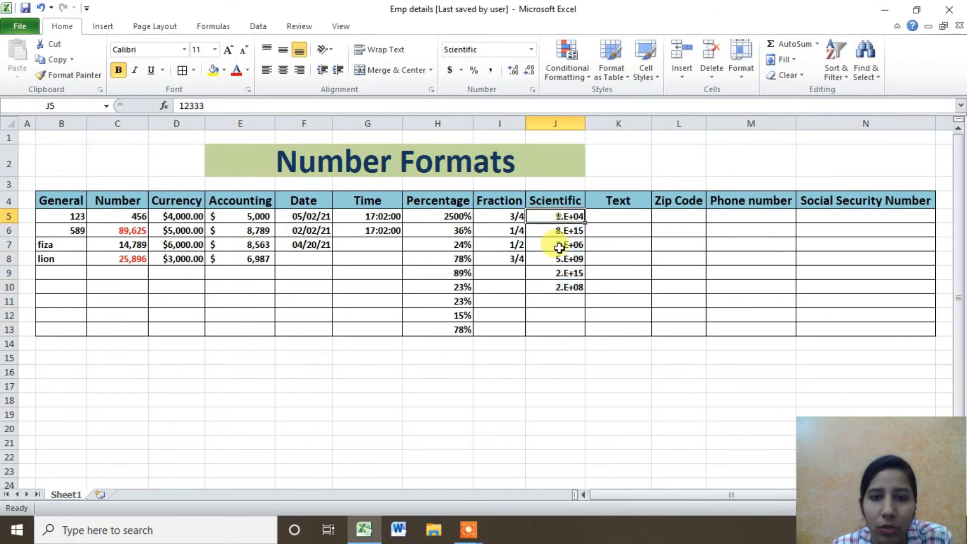
{"action": "left_click_drag", "start_coordinate": [559, 247], "coordinate": [557, 327]}
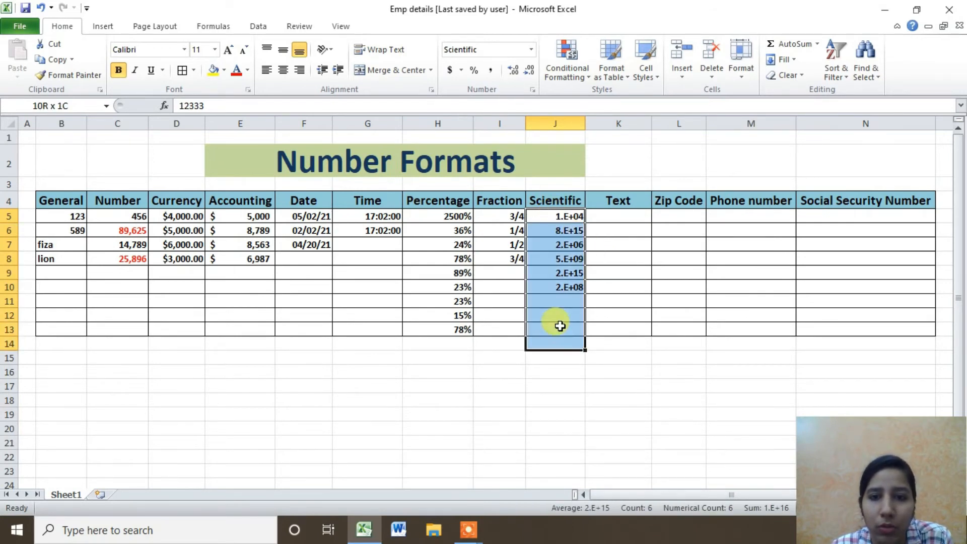
{"action": "left_click", "coordinate": [531, 49]}
{"action": "left_click", "coordinate": [527, 74]}
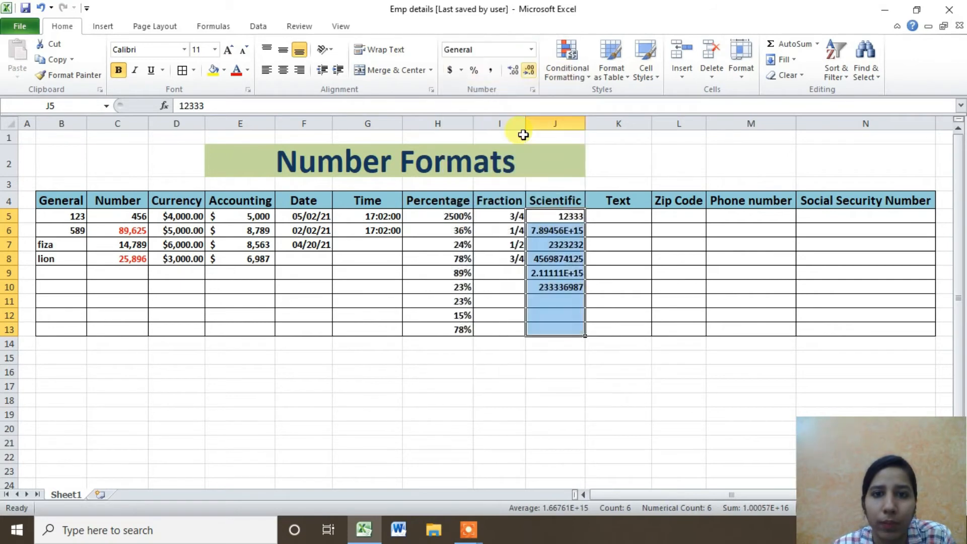
Select J5:J12 and bring up the Format Cells dialog.
{"action": "left_click", "coordinate": [576, 220]}
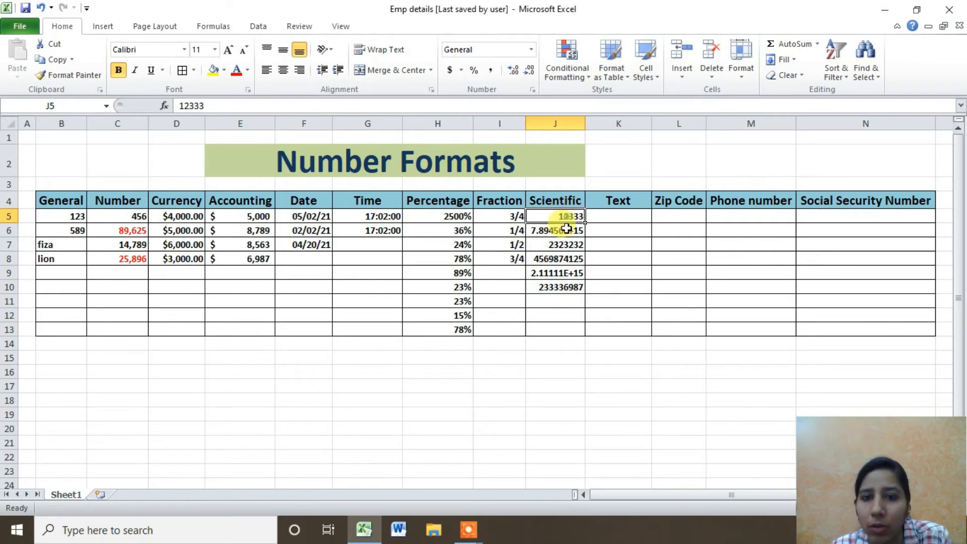
{"action": "left_click_drag", "start_coordinate": [566, 228], "coordinate": [561, 319]}
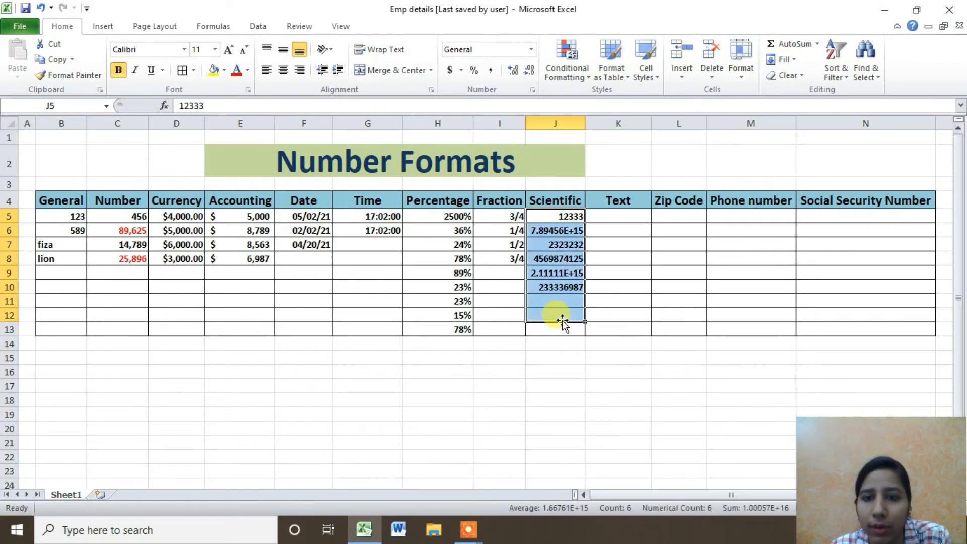
{"action": "left_click", "coordinate": [531, 89]}
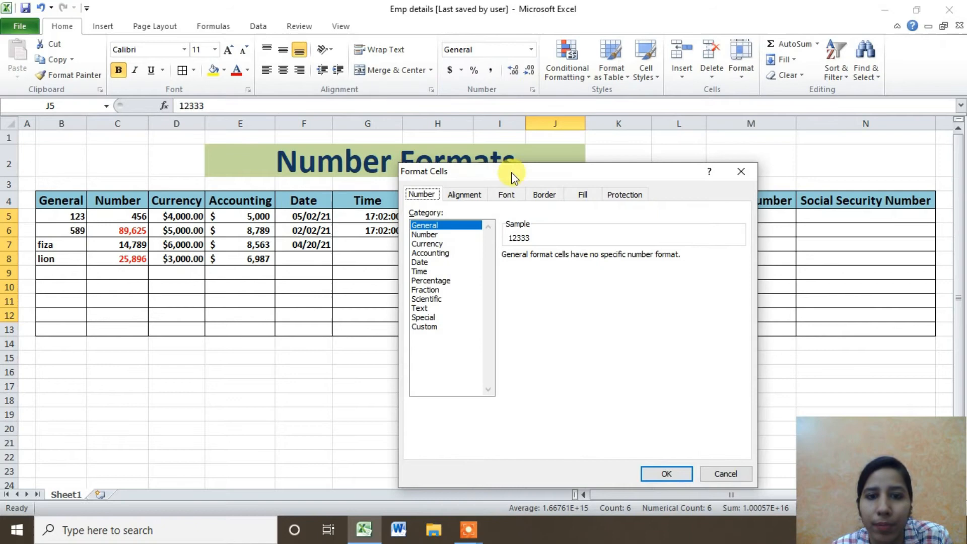
Format the selected values as Scientific with 0 decimal places.
{"action": "left_click", "coordinate": [432, 298]}
{"action": "left_click", "coordinate": [595, 260]}
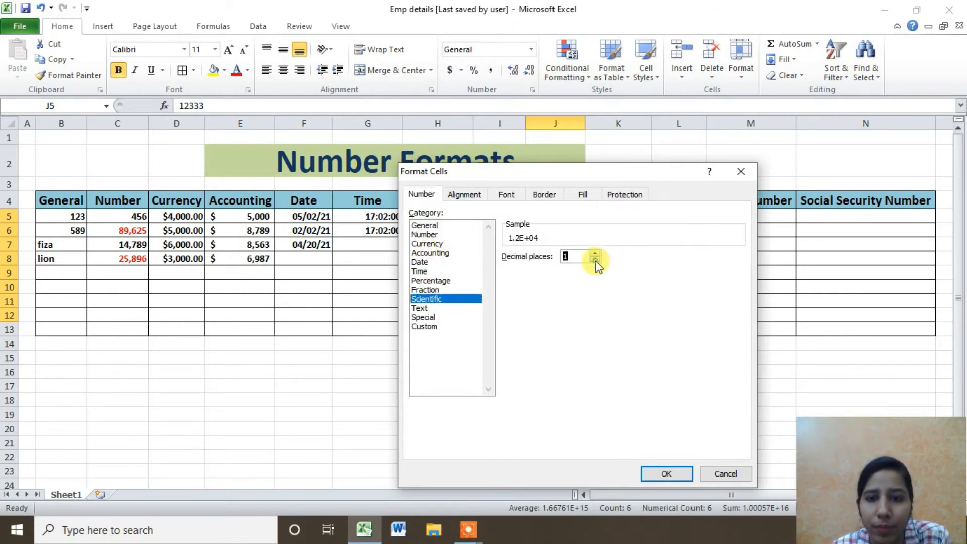
{"action": "left_click", "coordinate": [595, 260]}
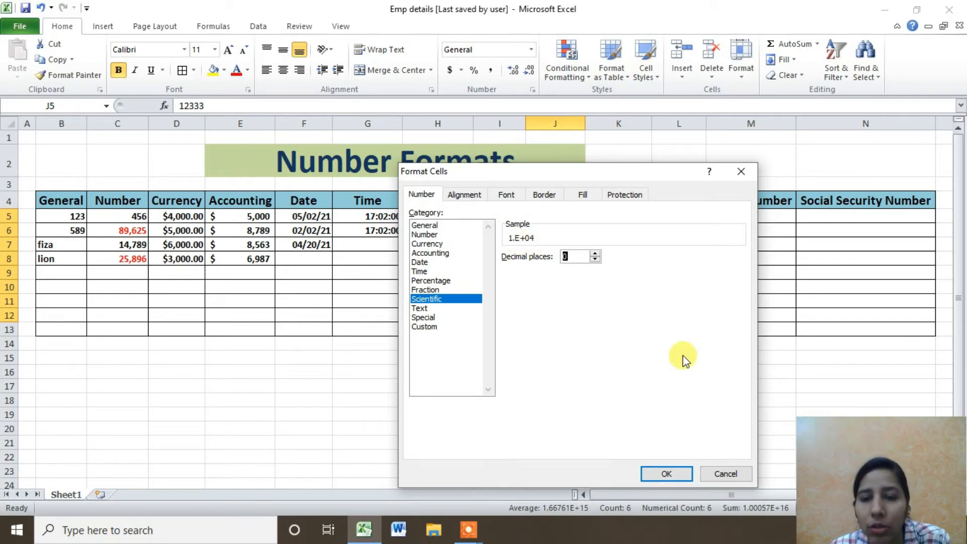
{"action": "left_click", "coordinate": [677, 475]}
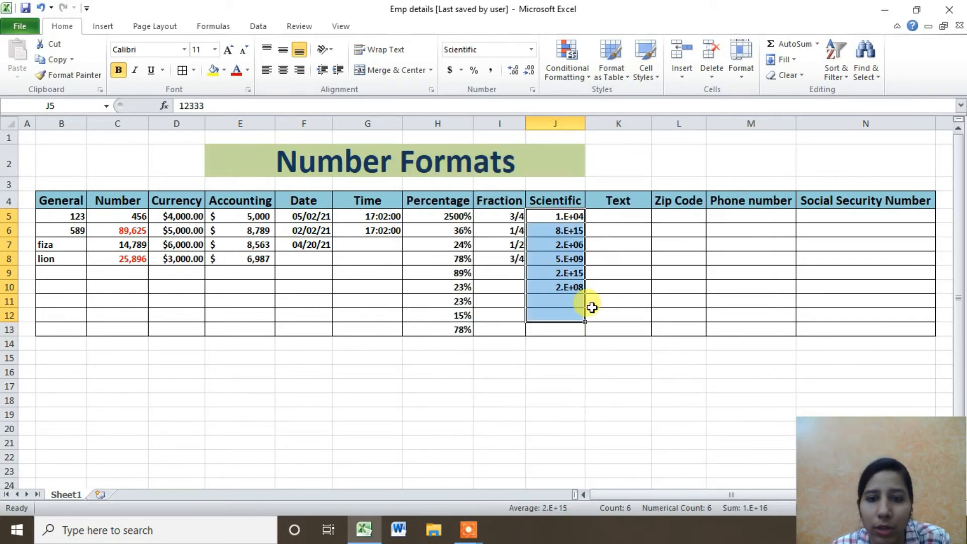
Select J5:J10 and reopen Format Cells for them.
{"action": "left_click", "coordinate": [566, 300]}
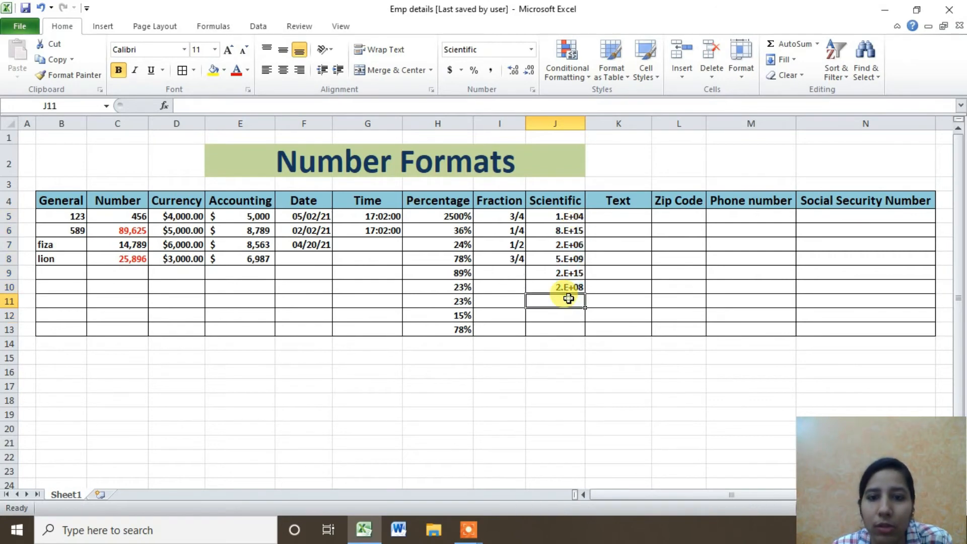
{"action": "left_click", "coordinate": [570, 218]}
{"action": "left_click_drag", "start_coordinate": [569, 223], "coordinate": [567, 289]}
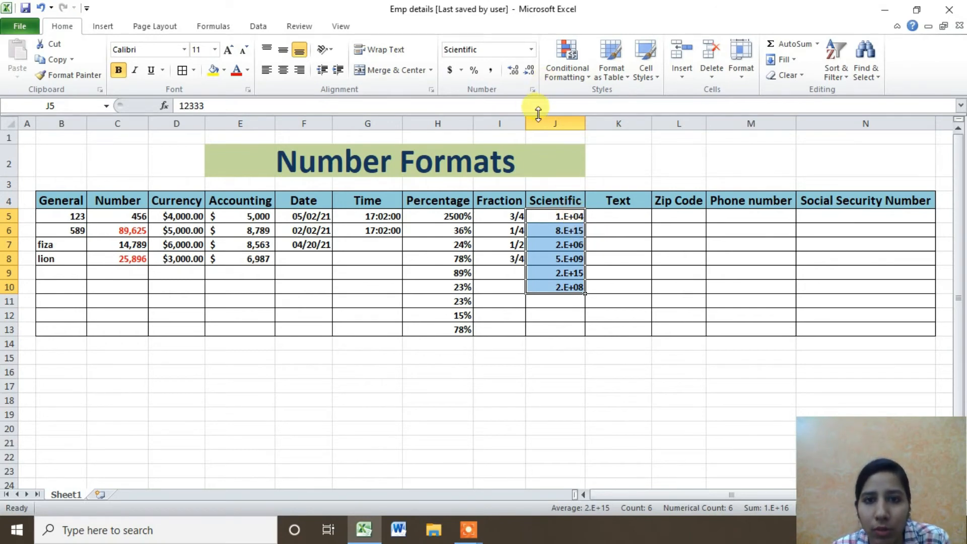
{"action": "left_click", "coordinate": [531, 89]}
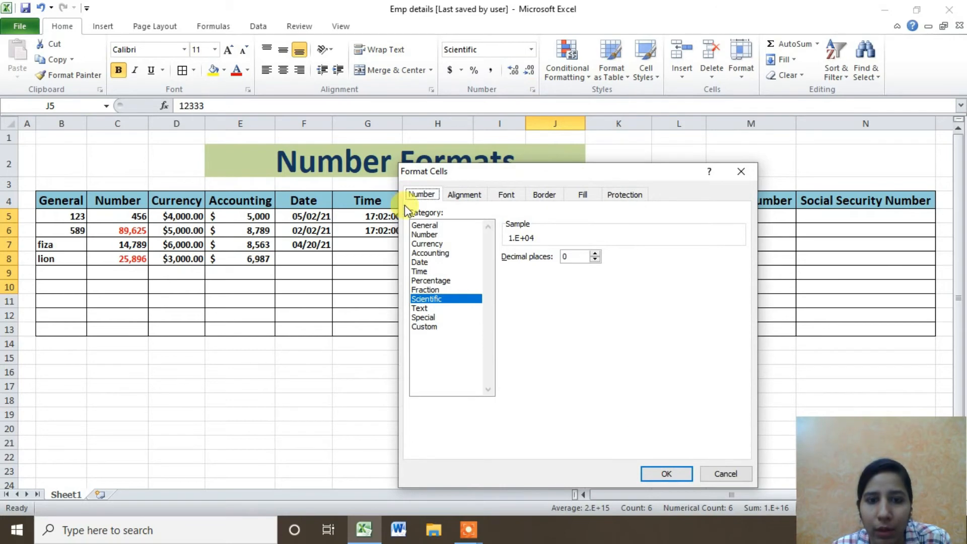
Return J5:J10 to the General number format.
{"action": "left_click", "coordinate": [425, 225]}
{"action": "left_click", "coordinate": [681, 475]}
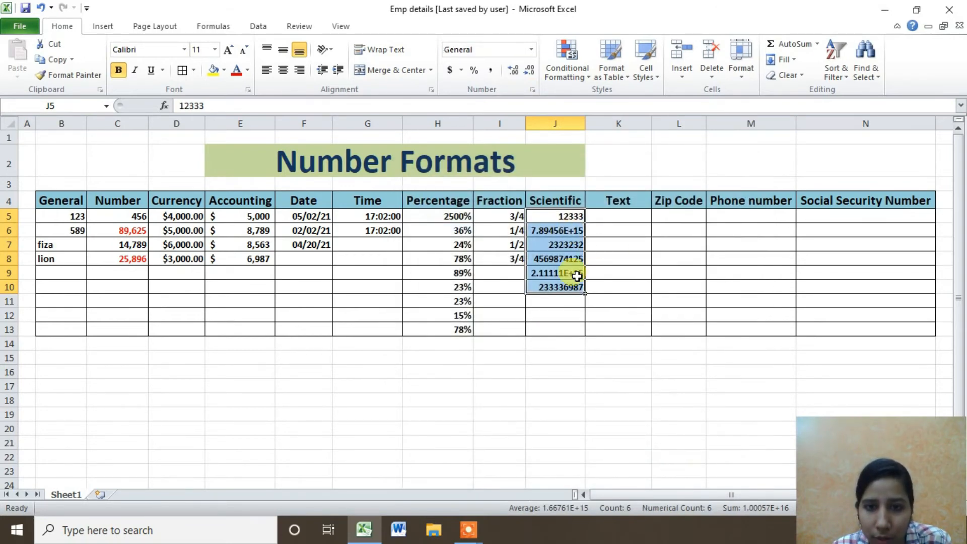
{"action": "left_click", "coordinate": [568, 230]}
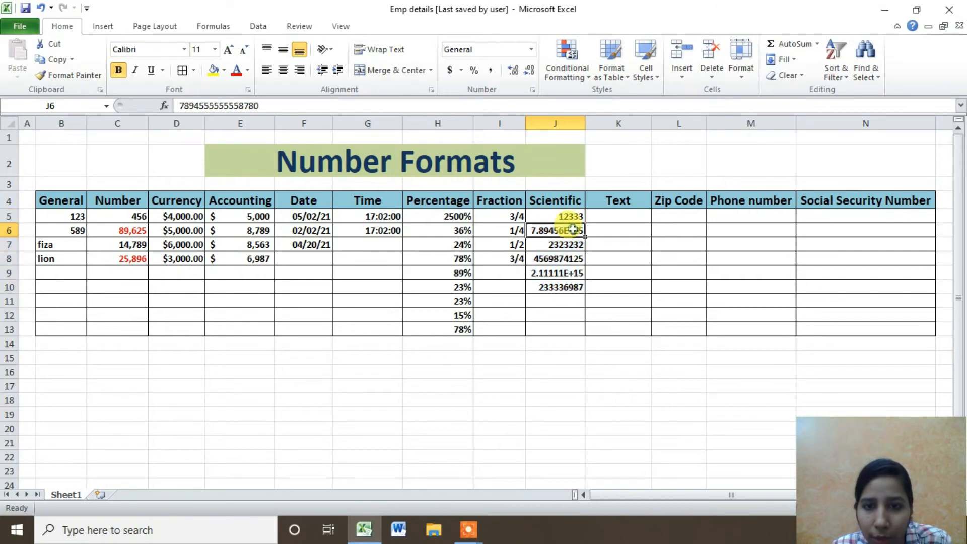
{"action": "left_click", "coordinate": [569, 273]}
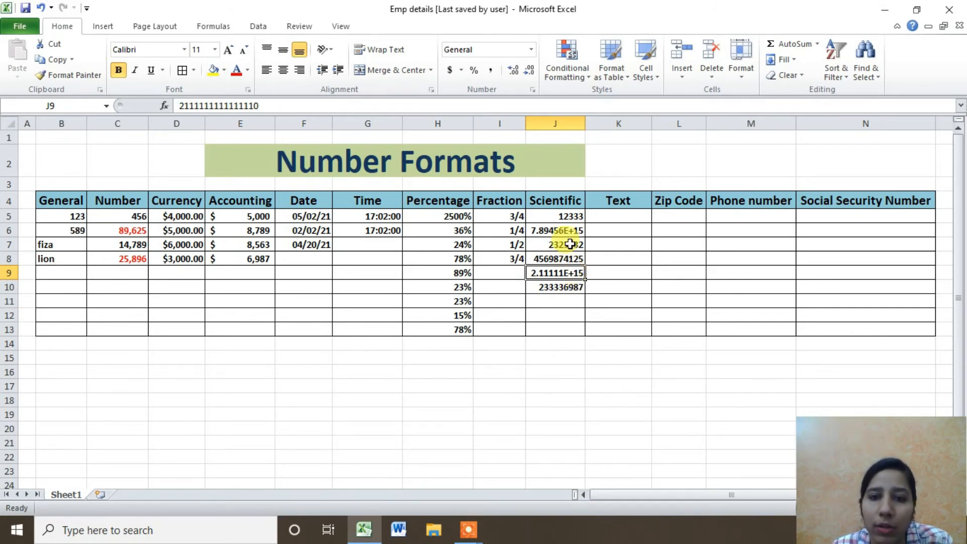
Check the values stored in J6–J8 and widen column J to fit them.
{"action": "left_click", "coordinate": [579, 231]}
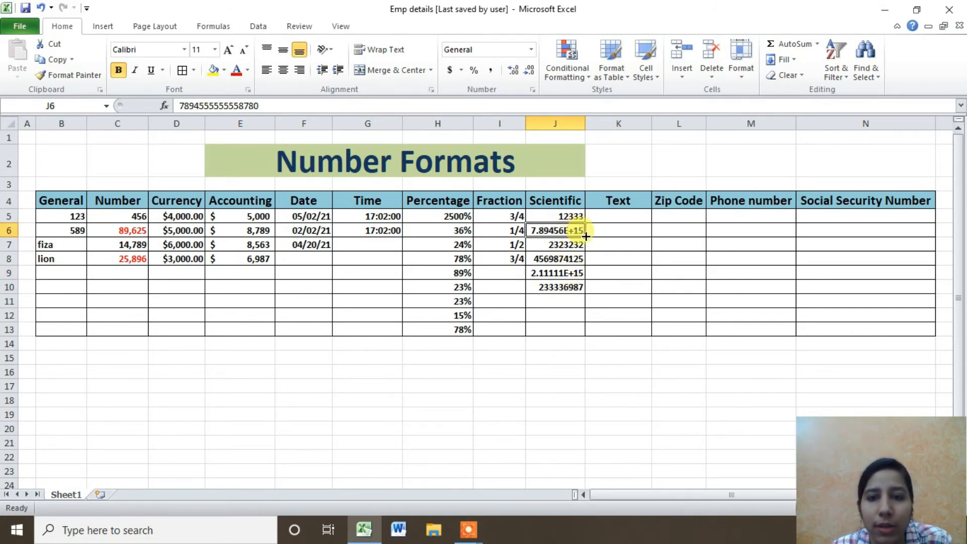
{"action": "left_click", "coordinate": [567, 260]}
{"action": "left_click", "coordinate": [575, 246]}
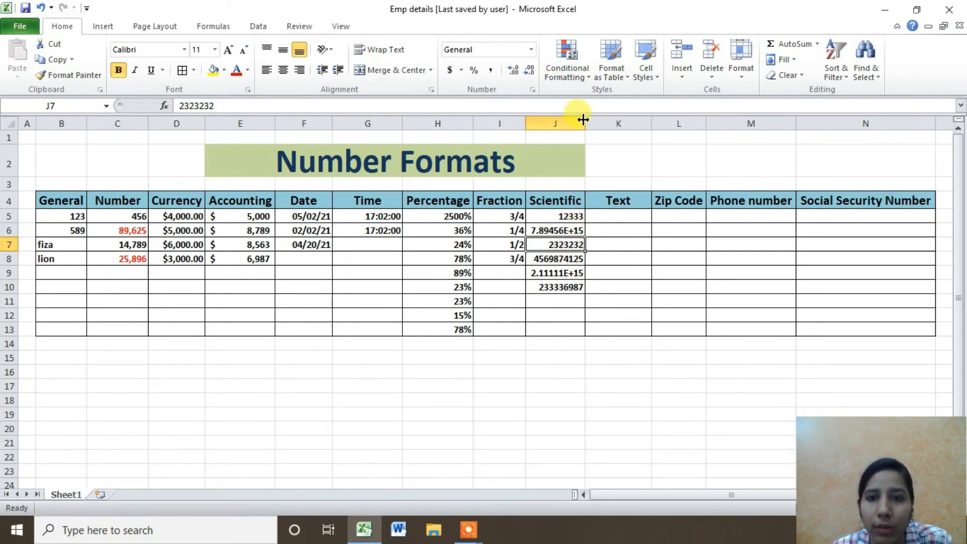
{"action": "left_click_drag", "start_coordinate": [583, 122], "coordinate": [597, 123]}
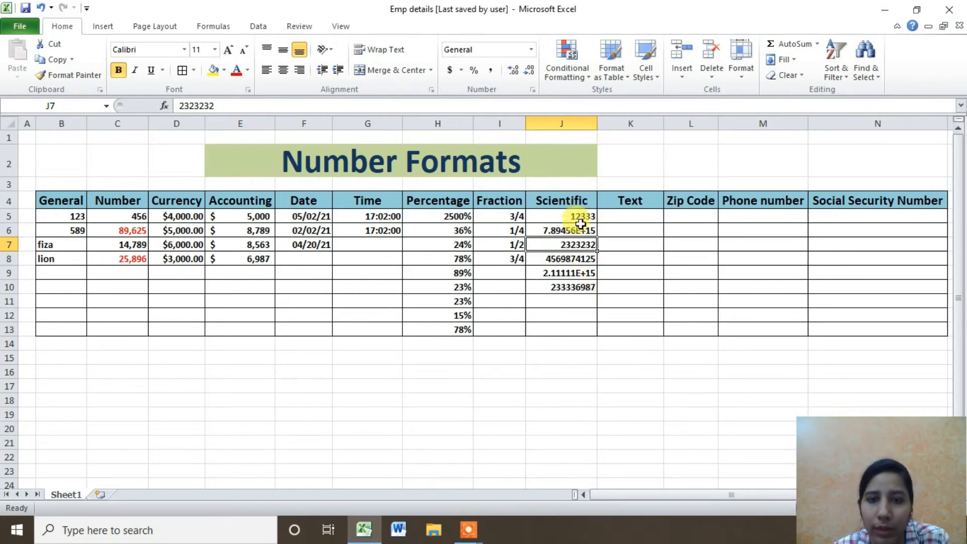
{"action": "left_click", "coordinate": [626, 214]}
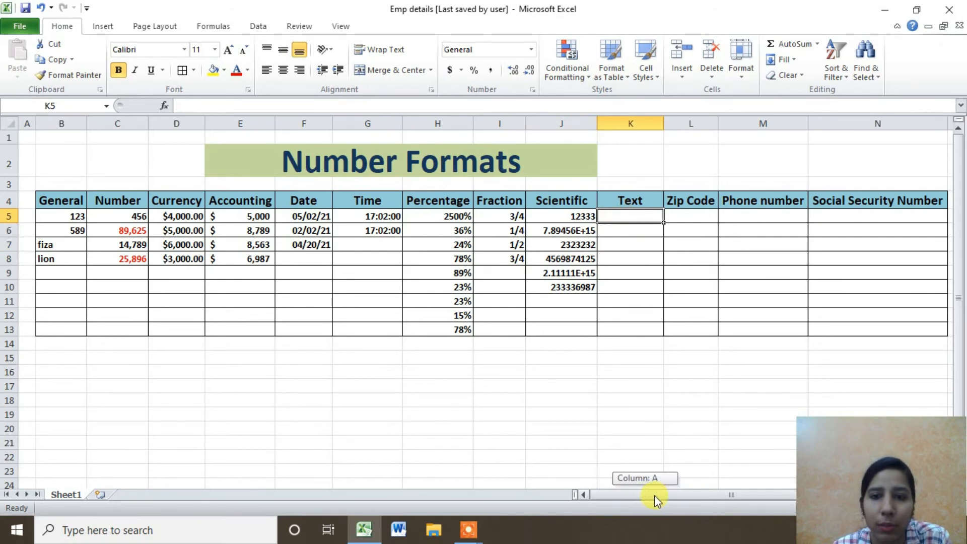
{"action": "double_click", "coordinate": [629, 217]}
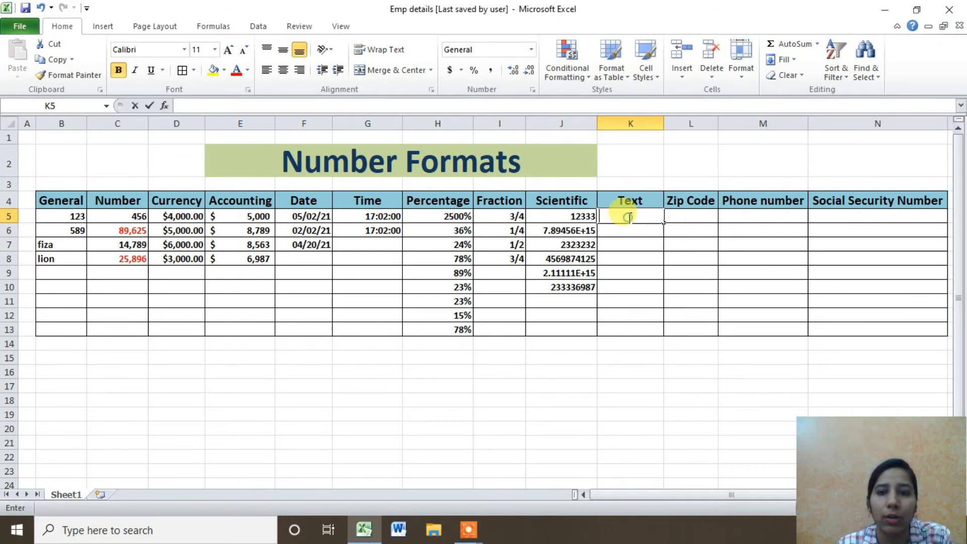
{"action": "type", "text": "12"}
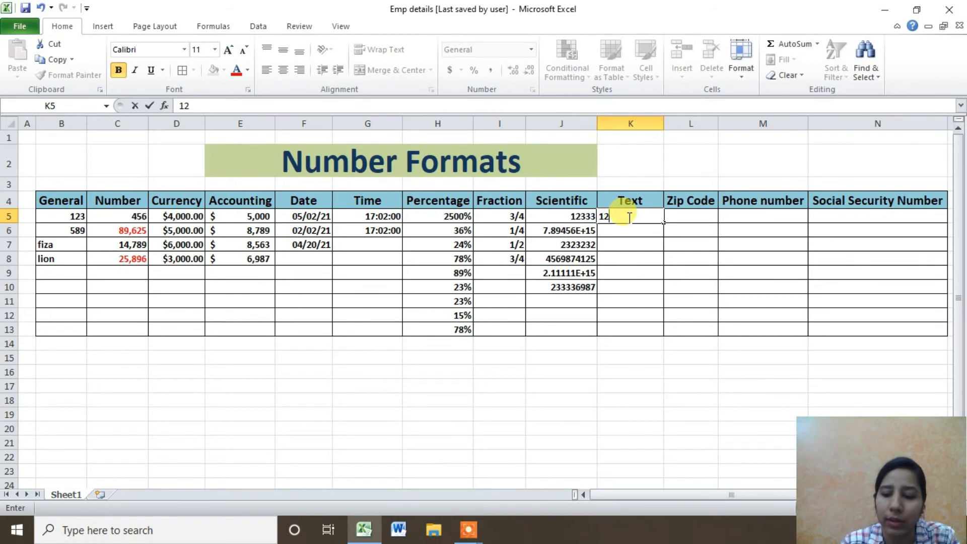
{"action": "type", "text": "3"}
{"action": "key", "text": "Return"}
{"action": "type", "text": "1"}
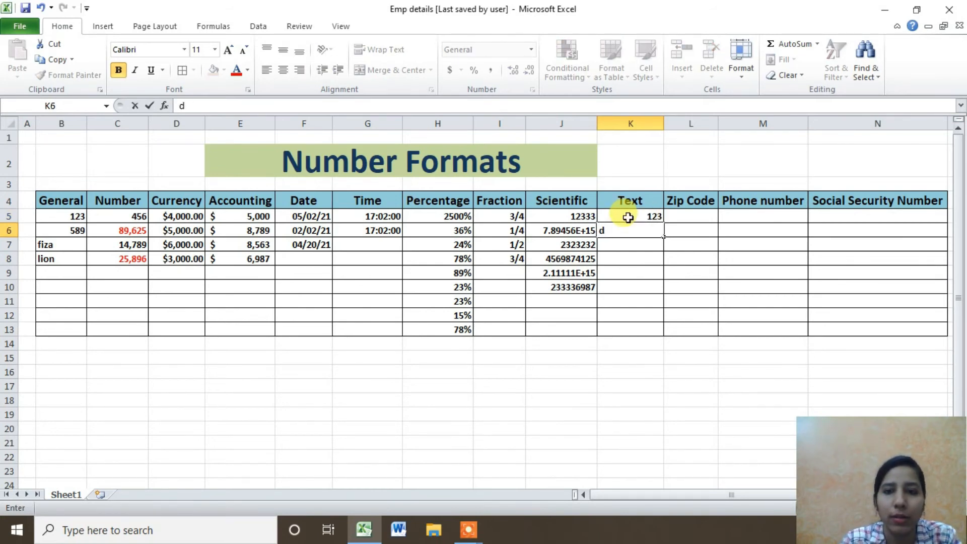
{"action": "type", "text": "demo"}
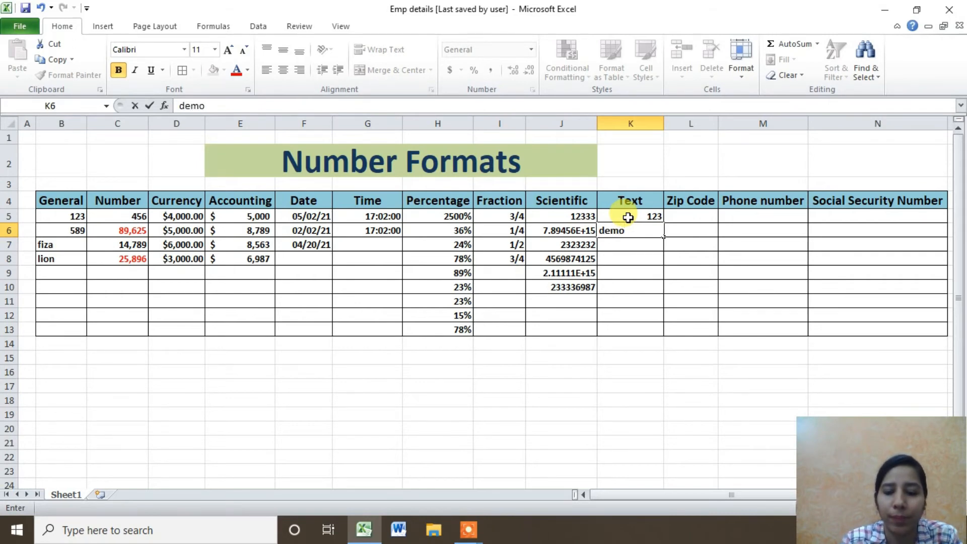
{"action": "key", "text": "Return"}
{"action": "type", "text": "manisha"}
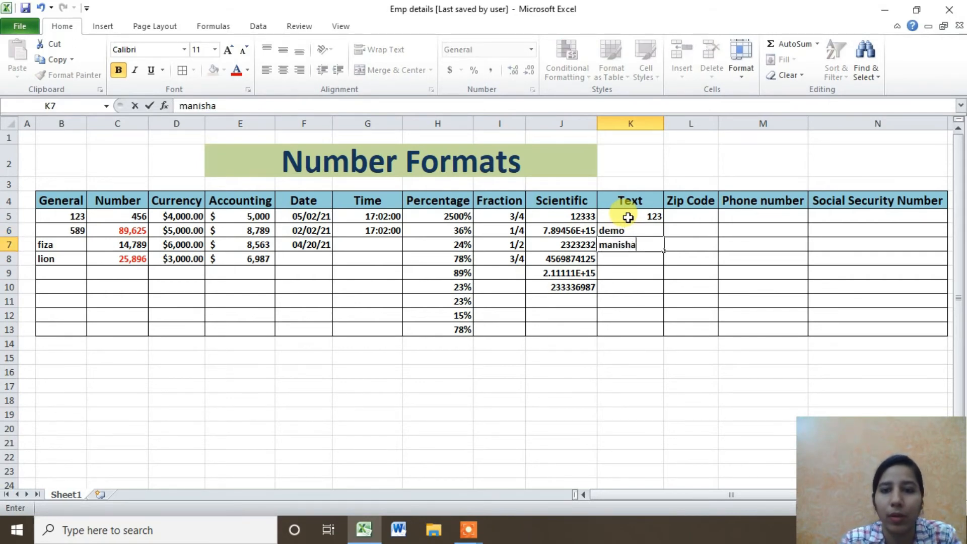
{"action": "key", "text": "Return"}
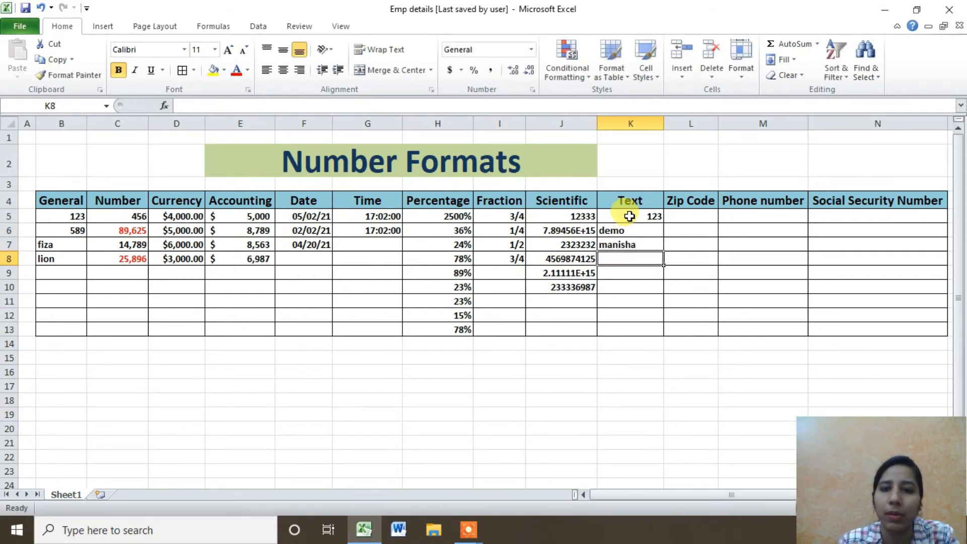
{"action": "left_click_drag", "start_coordinate": [639, 231], "coordinate": [640, 247]}
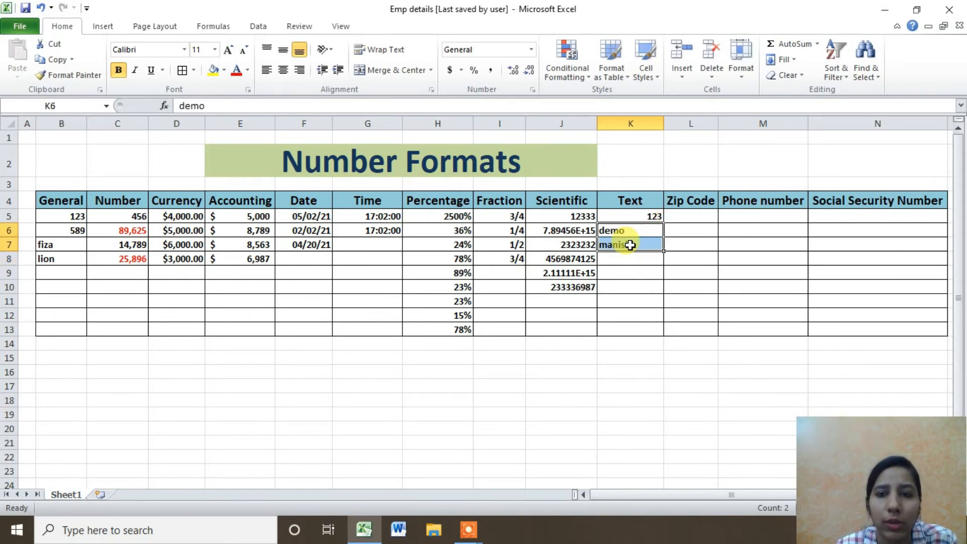
{"action": "left_click", "coordinate": [630, 245]}
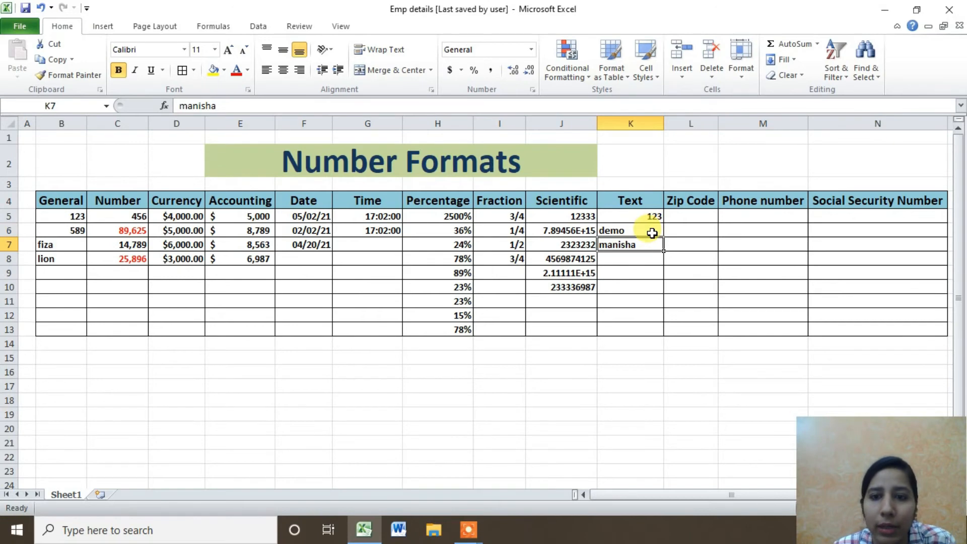
{"action": "left_click", "coordinate": [655, 218]}
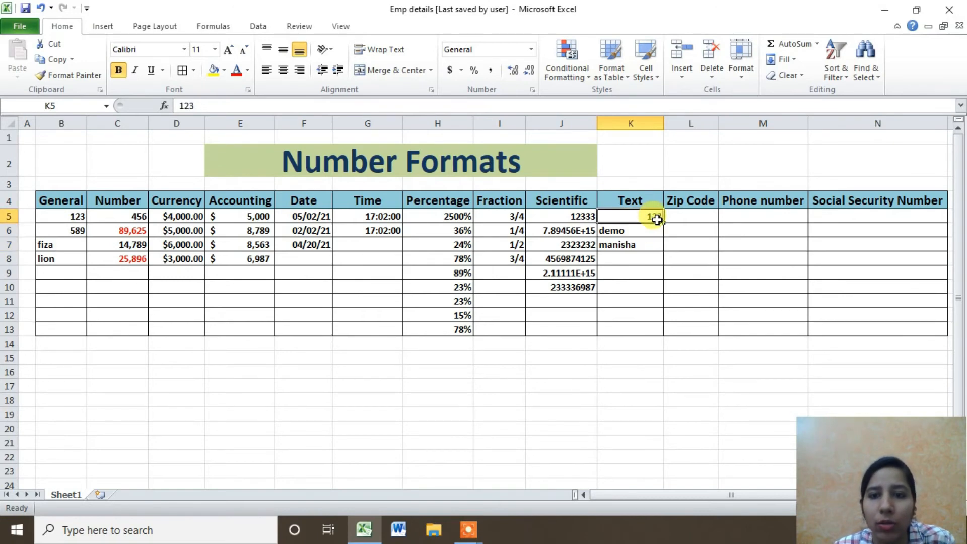
{"action": "left_click", "coordinate": [642, 231]}
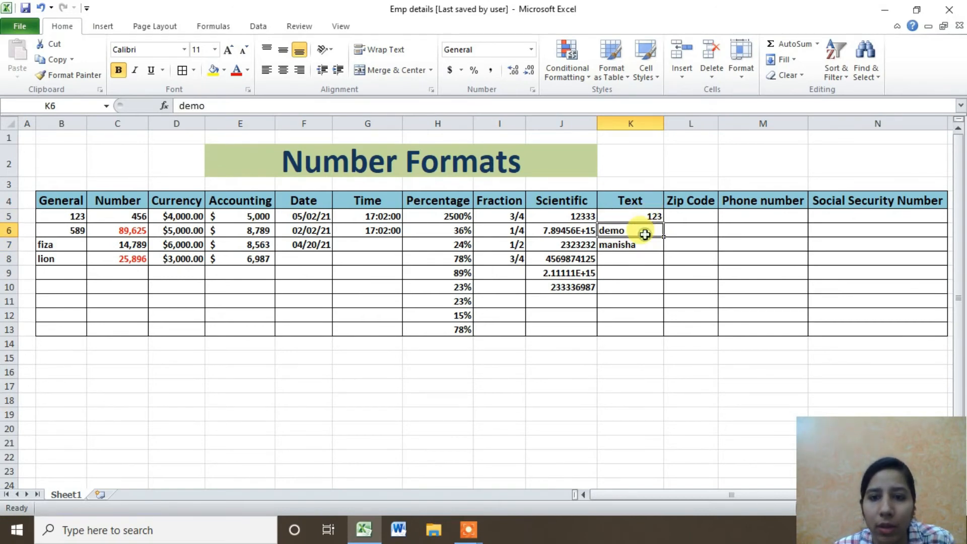
{"action": "left_click", "coordinate": [637, 243]}
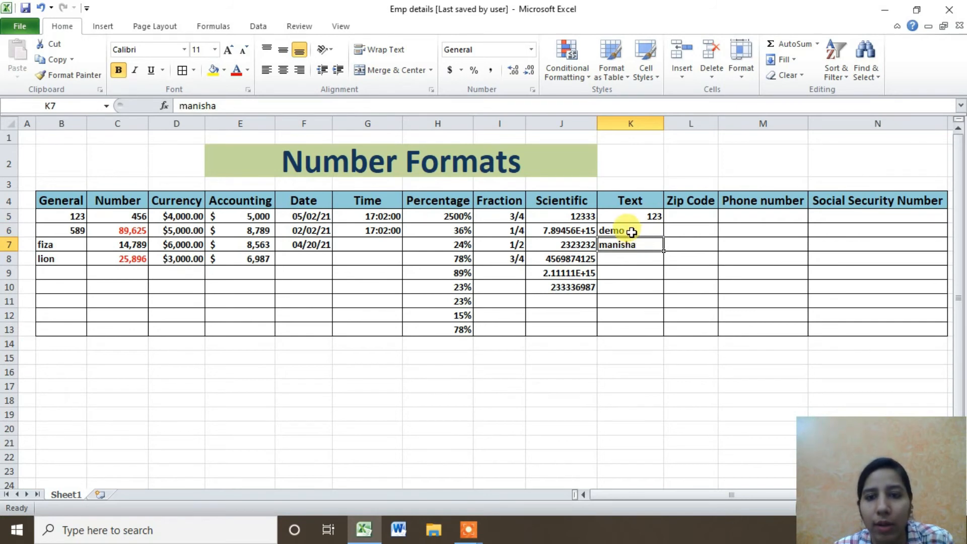
{"action": "left_click_drag", "start_coordinate": [629, 216], "coordinate": [629, 330]}
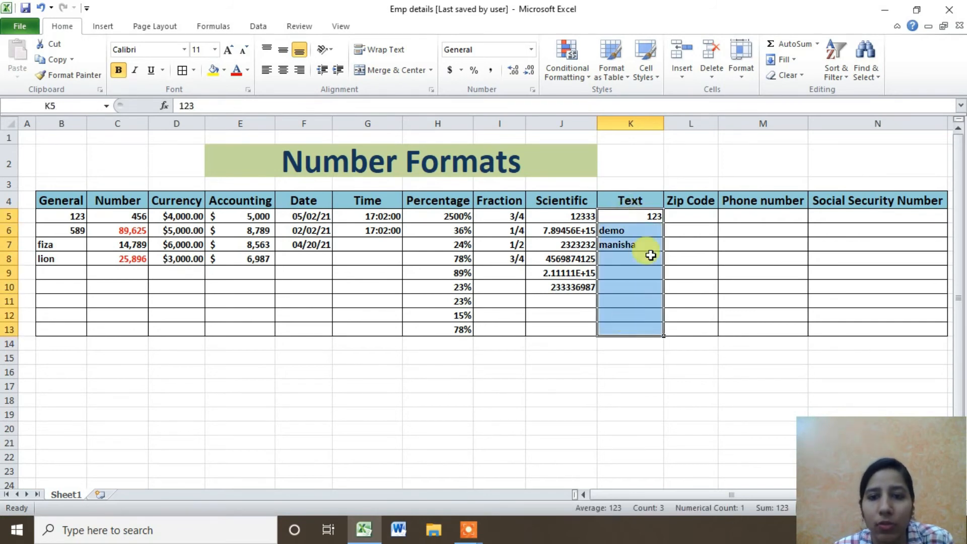
Apply the Text format to the Text column cells K5:K13.
{"action": "left_click", "coordinate": [531, 89]}
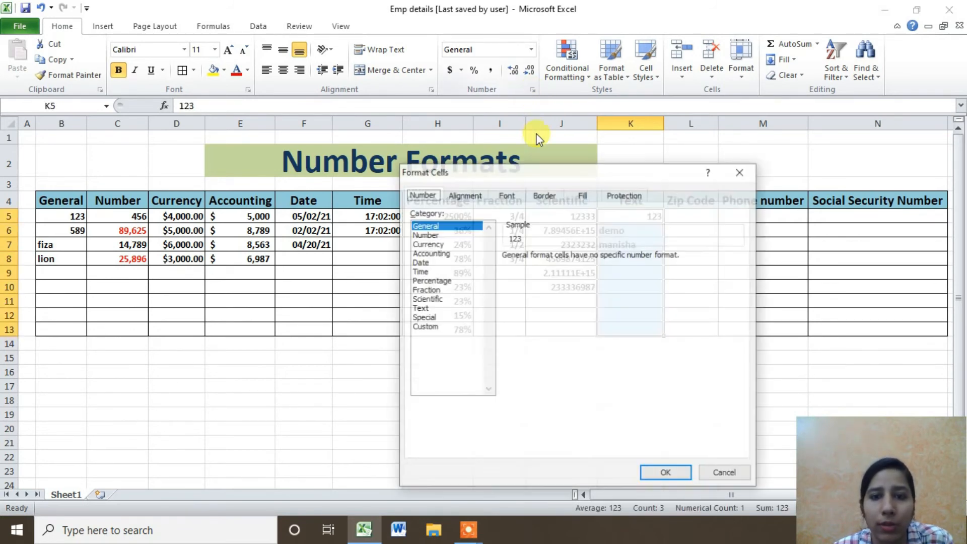
{"action": "left_click", "coordinate": [426, 309]}
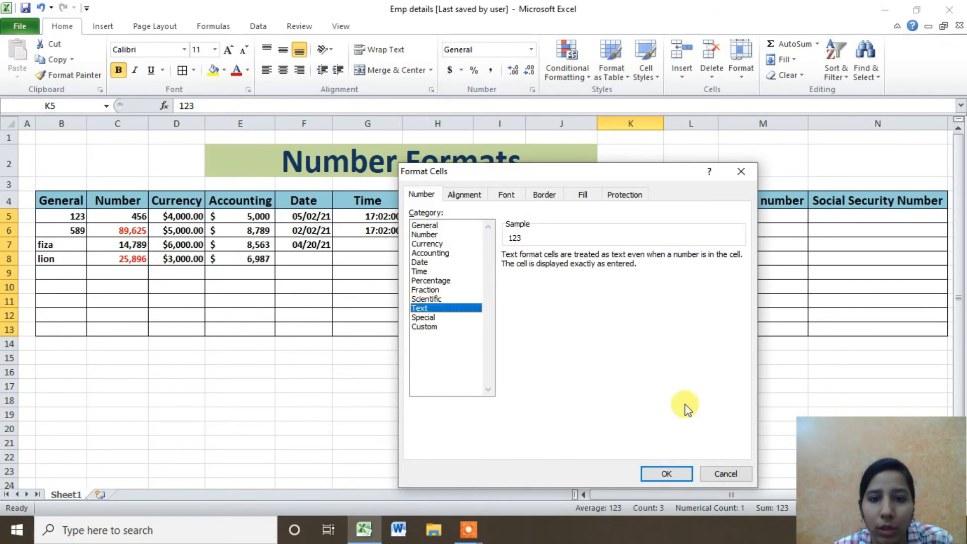
{"action": "left_click", "coordinate": [665, 472]}
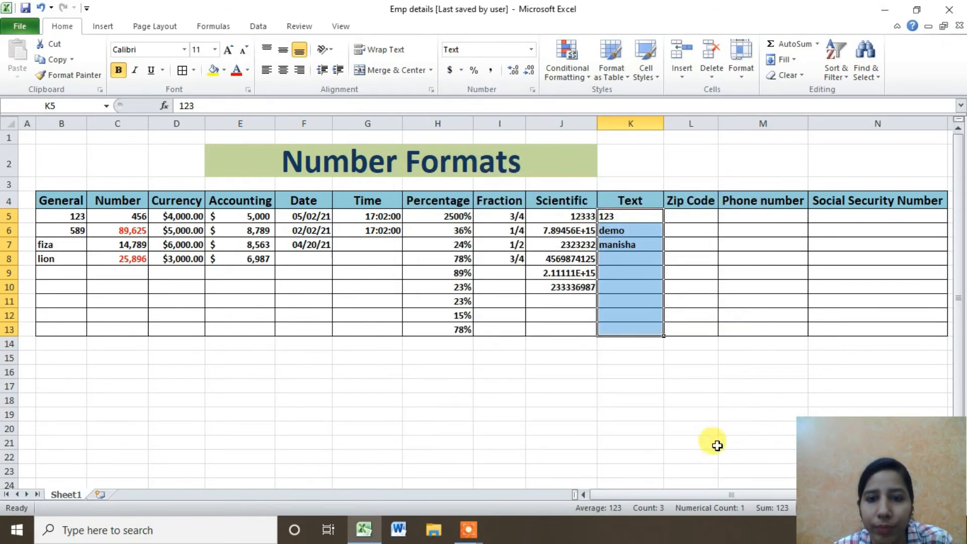
{"action": "left_click", "coordinate": [623, 219]}
{"action": "left_click_drag", "start_coordinate": [614, 213], "coordinate": [617, 323]}
{"action": "left_click", "coordinate": [625, 218]}
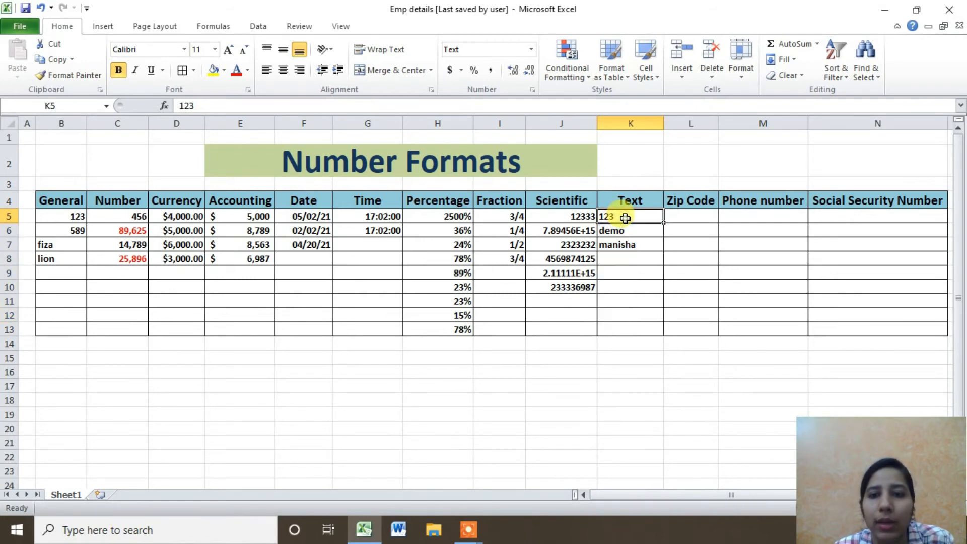
{"action": "left_click_drag", "start_coordinate": [625, 218], "coordinate": [624, 322]}
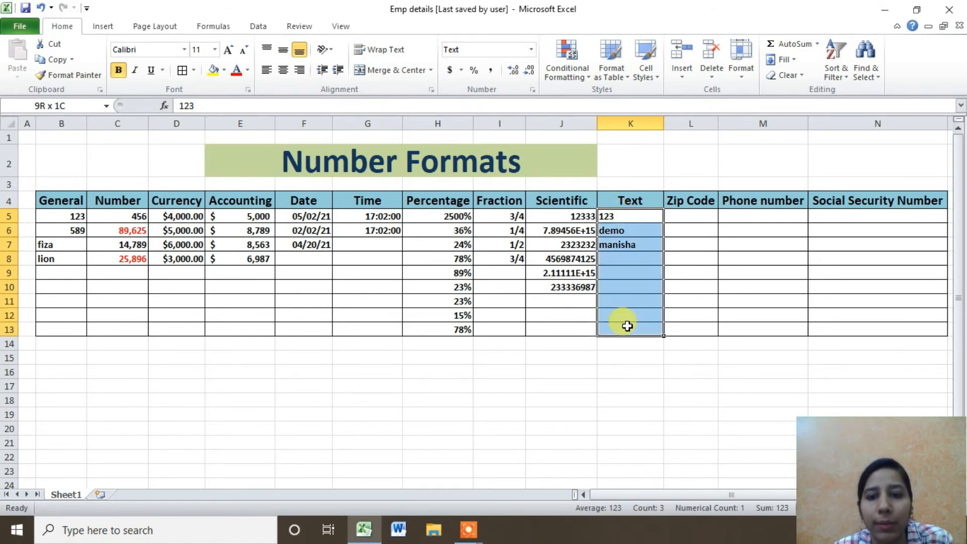
Enter 456 in K8 and confirm it is stored as text.
{"action": "left_click", "coordinate": [632, 258]}
{"action": "type", "text": "45"}
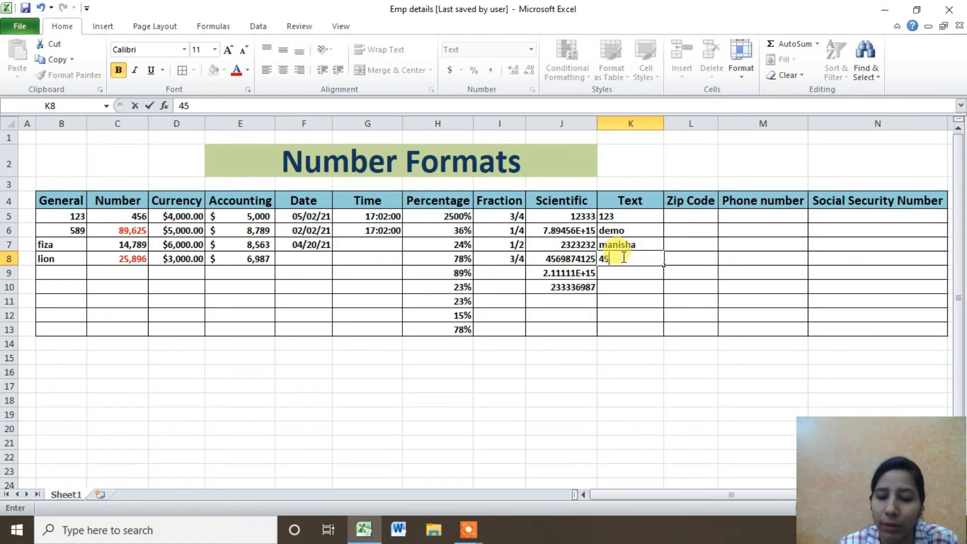
{"action": "type", "text": "6"}
{"action": "key", "text": "Return"}
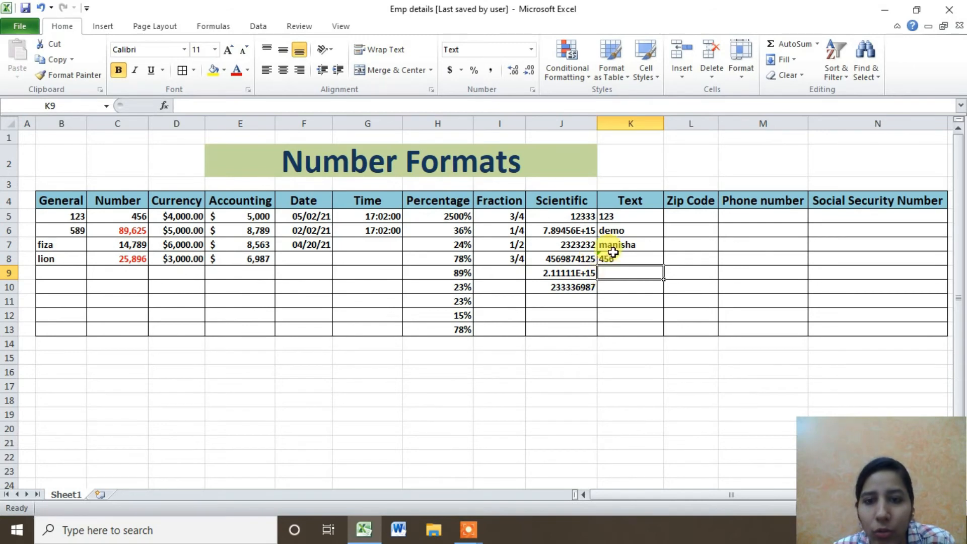
{"action": "left_click", "coordinate": [606, 257]}
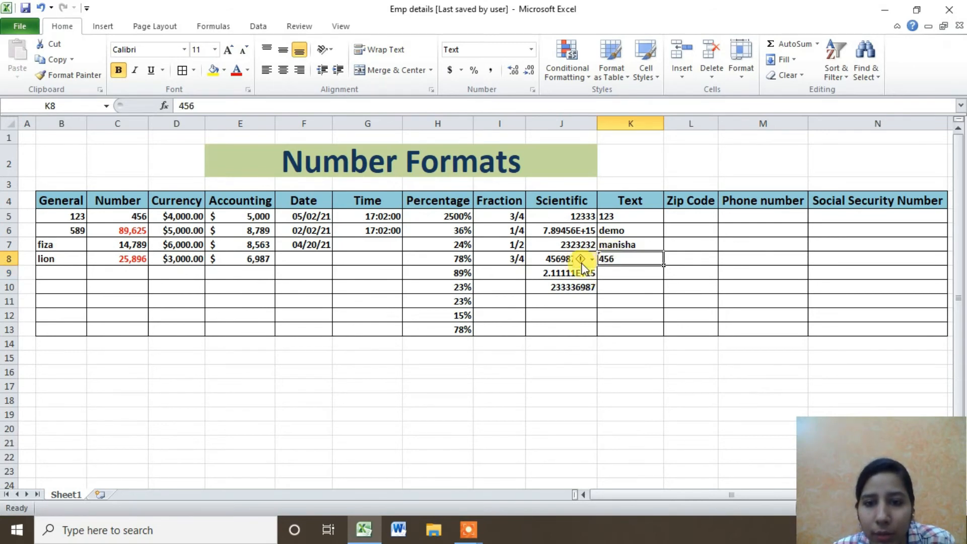
{"action": "mouse_move", "coordinate": [582, 260]}
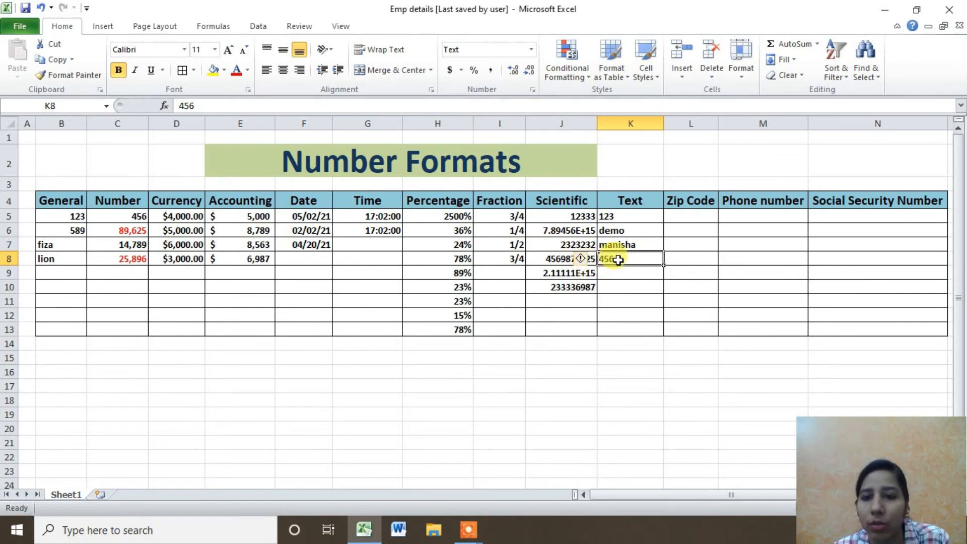
{"action": "left_click", "coordinate": [615, 302]}
{"action": "left_click", "coordinate": [616, 259]}
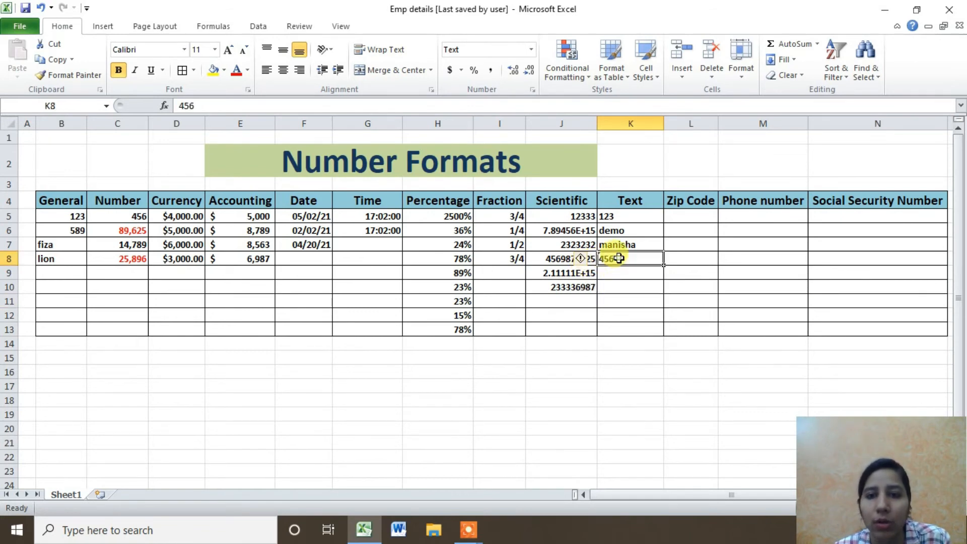
{"action": "left_click", "coordinate": [627, 217]}
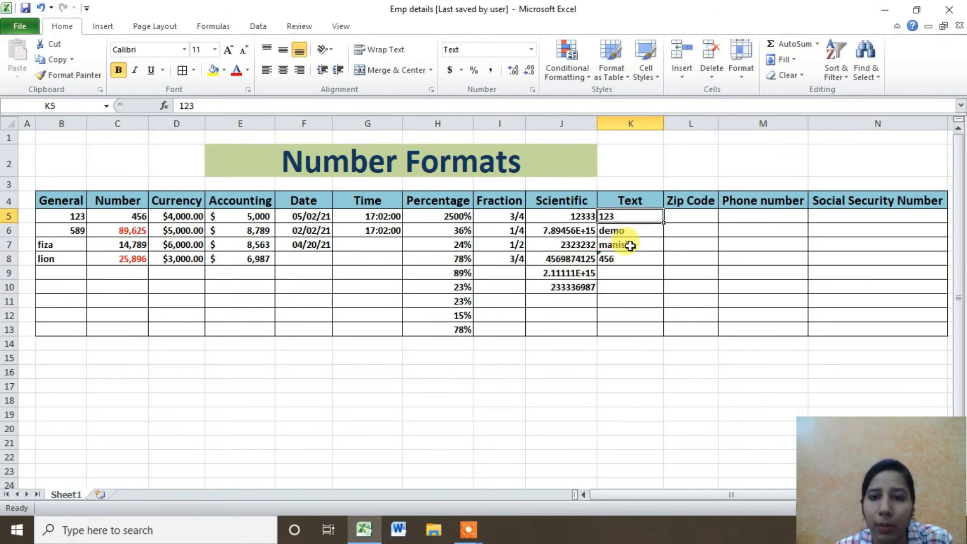
{"action": "left_click", "coordinate": [623, 276]}
{"action": "type", "text": "="}
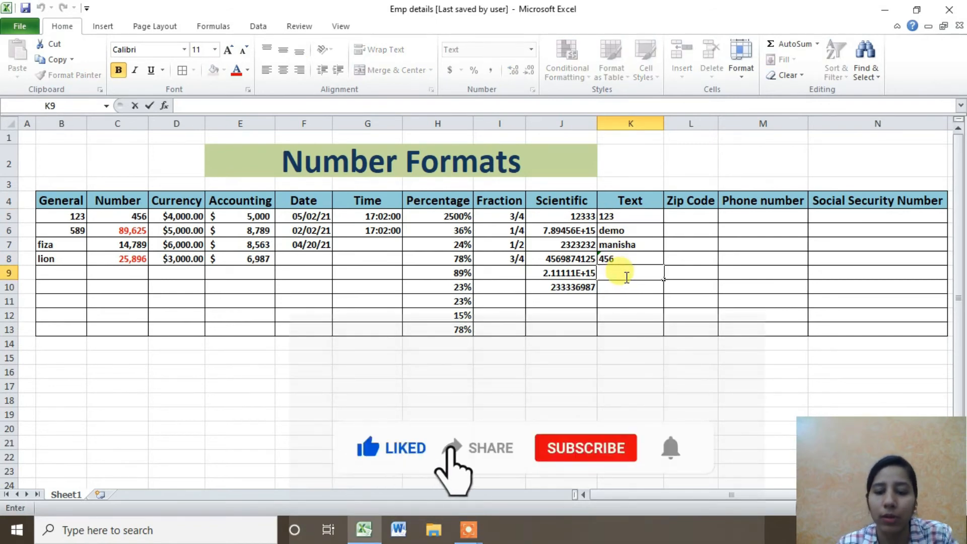
{"action": "type", "text": "sum"}
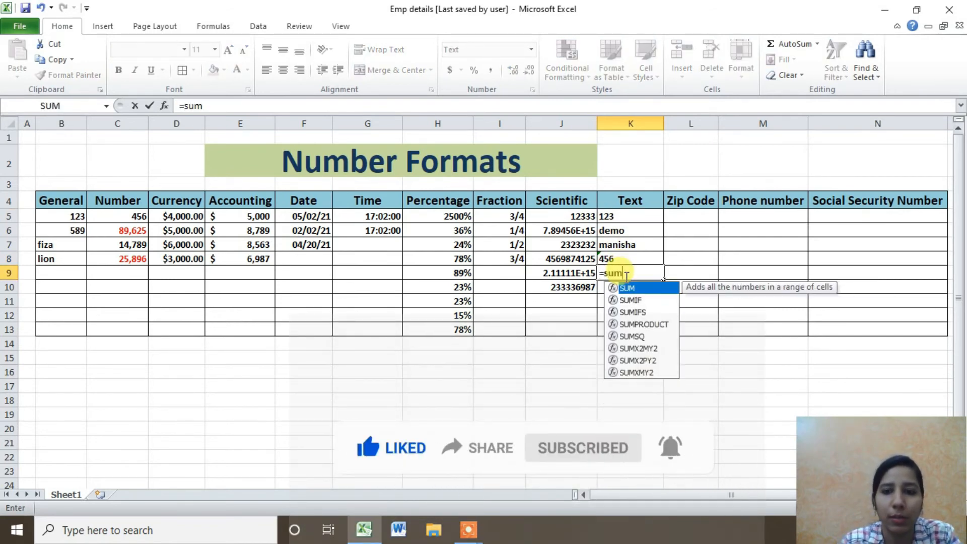
{"action": "type", "text": "("}
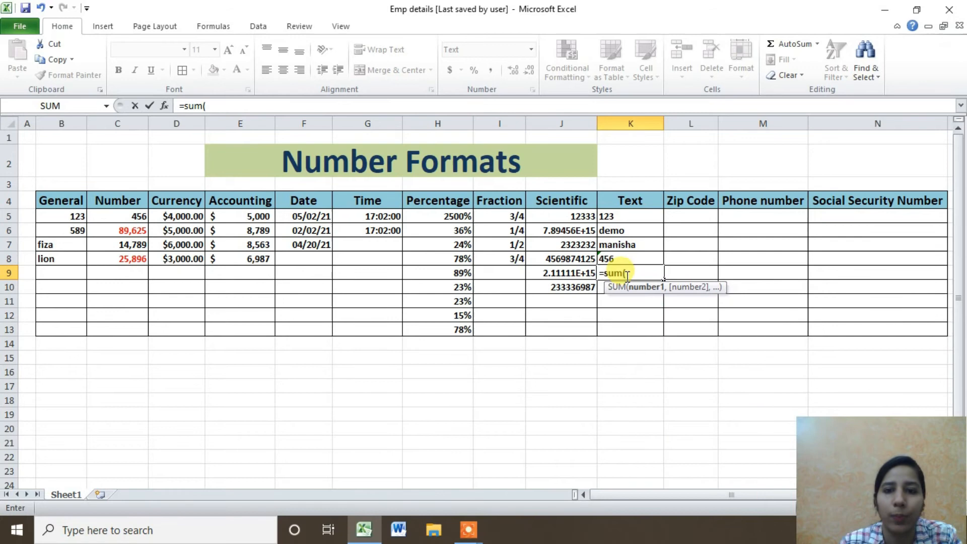
{"action": "left_click", "coordinate": [612, 217]}
{"action": "type", "text": ","}
{"action": "left_click", "coordinate": [617, 257]}
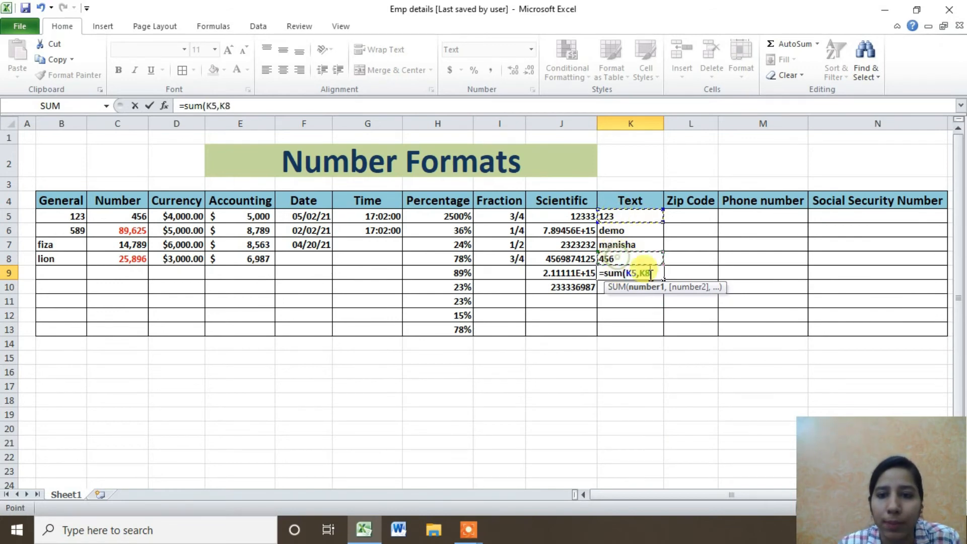
{"action": "key", "text": "Return"}
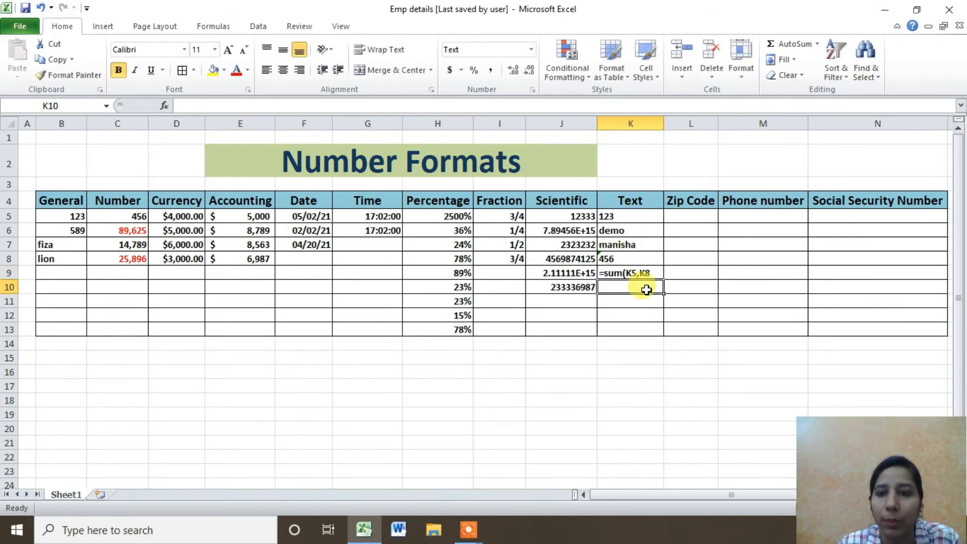
{"action": "double_click", "coordinate": [649, 272]}
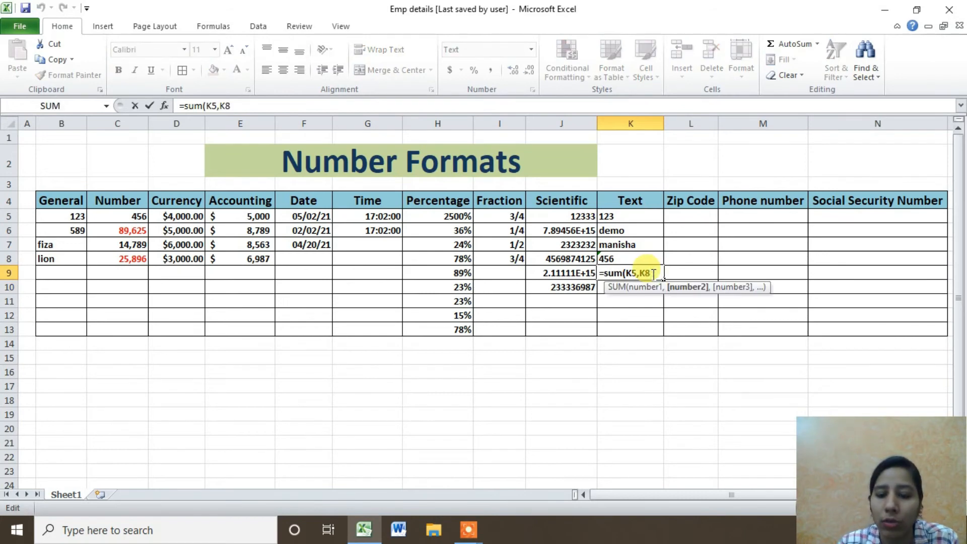
{"action": "type", "text": ")"}
{"action": "key", "text": "Return"}
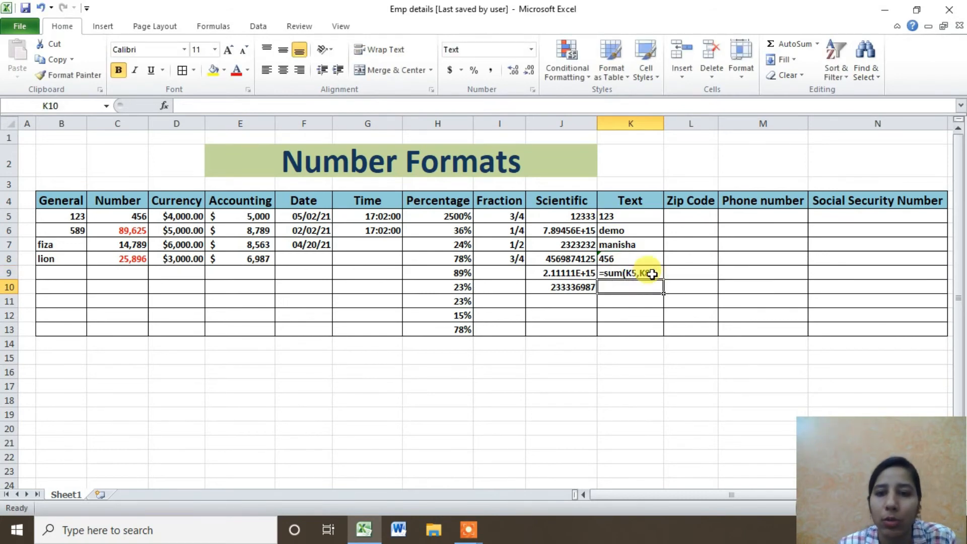
{"action": "left_click_drag", "start_coordinate": [652, 272], "coordinate": [653, 278]}
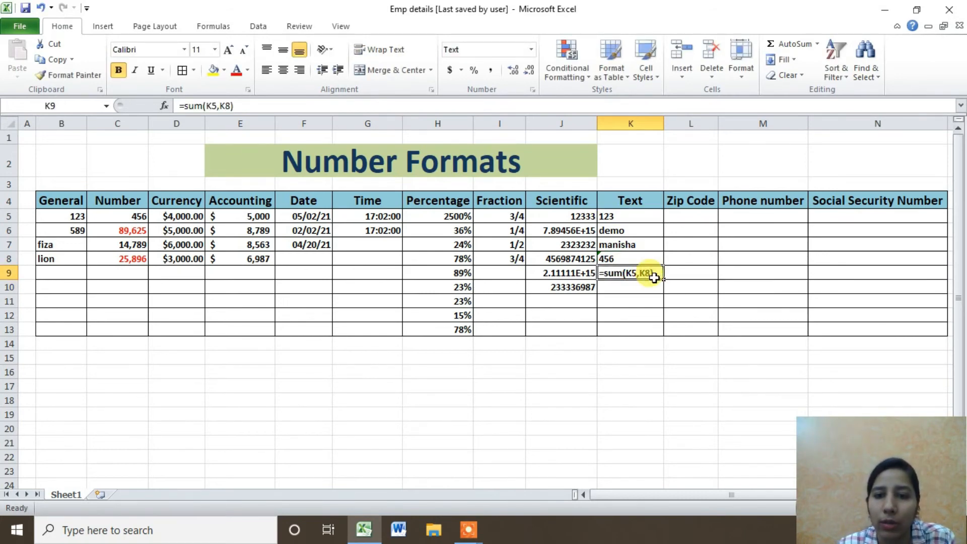
{"action": "key", "text": "Delete"}
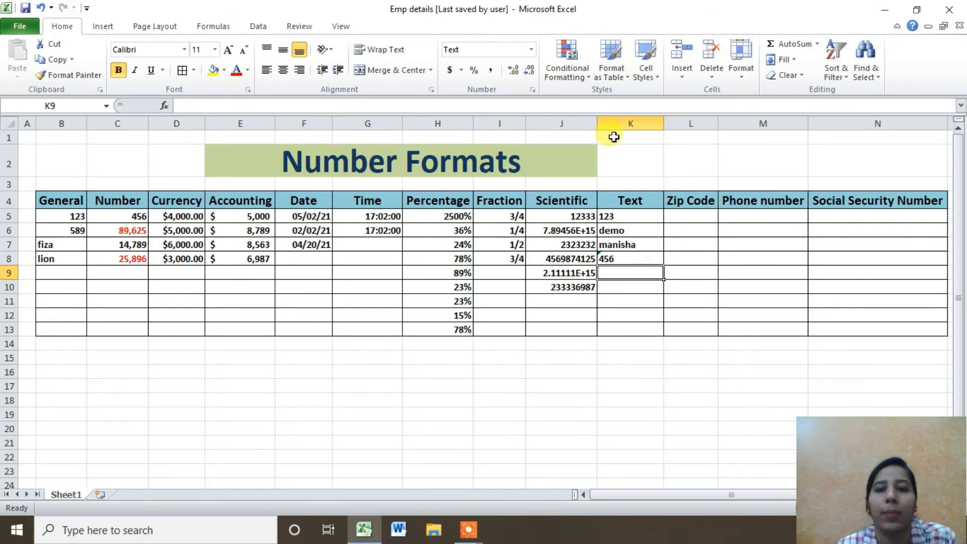
{"action": "left_click_drag", "start_coordinate": [643, 210], "coordinate": [643, 331]}
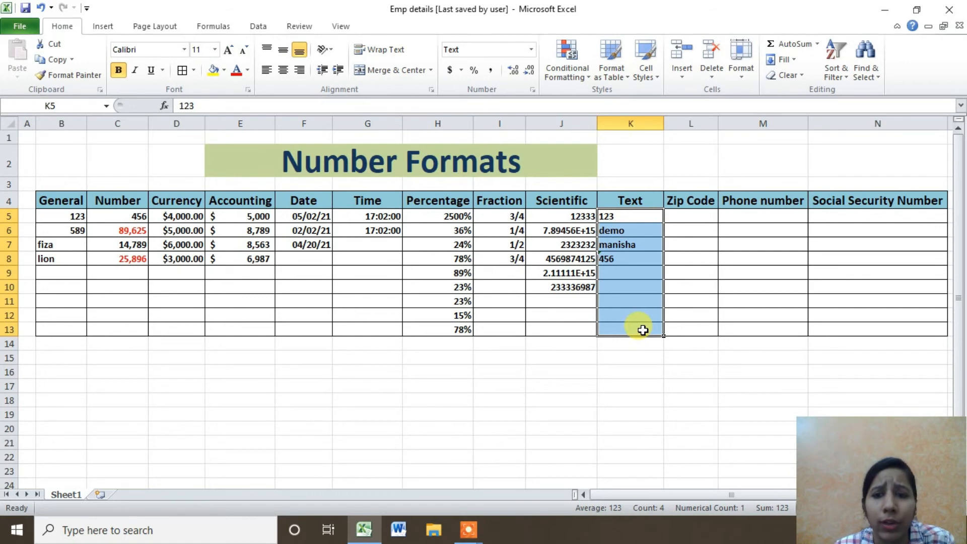
{"action": "left_click", "coordinate": [629, 344]}
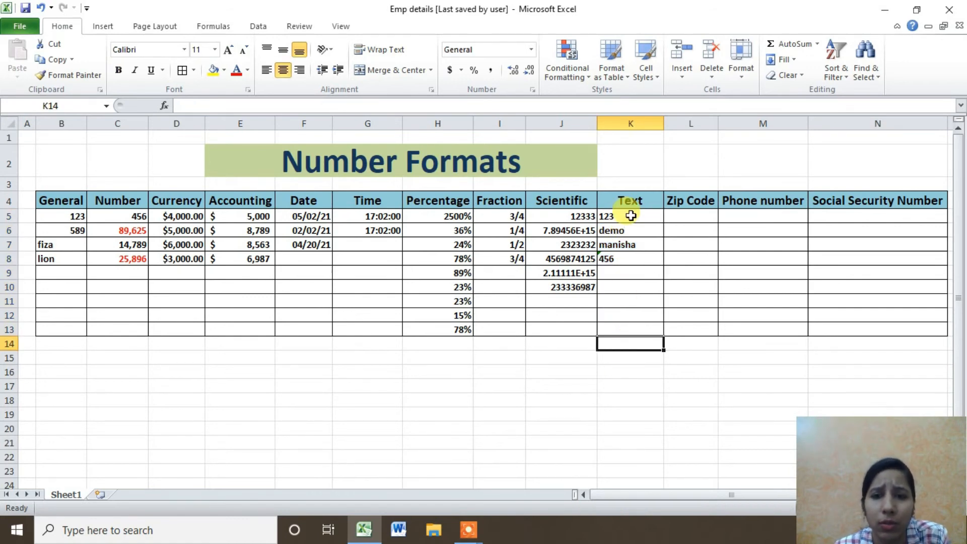
{"action": "left_click_drag", "start_coordinate": [630, 216], "coordinate": [628, 328]}
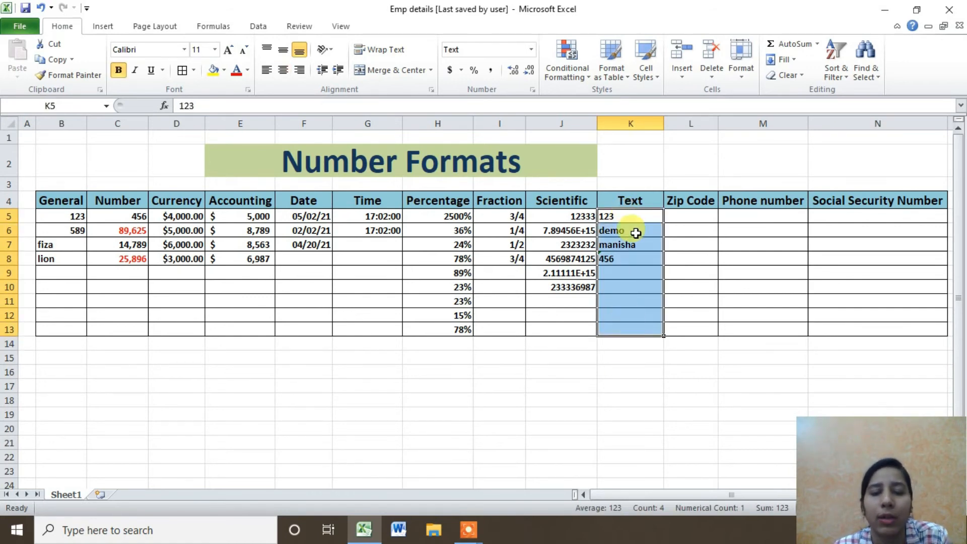
{"action": "left_click_drag", "start_coordinate": [633, 215], "coordinate": [629, 287]}
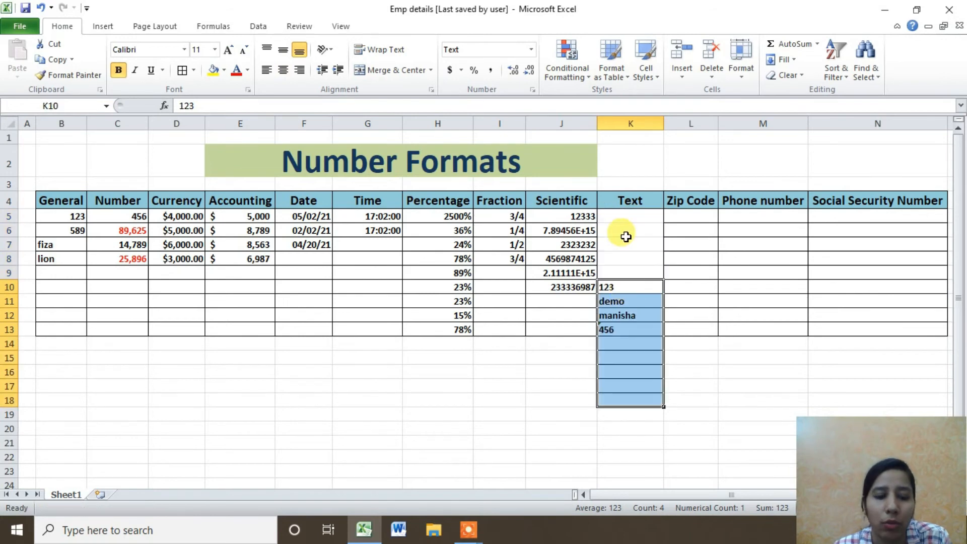
{"action": "key", "text": "ctrl+z"}
{"action": "left_click", "coordinate": [644, 218]}
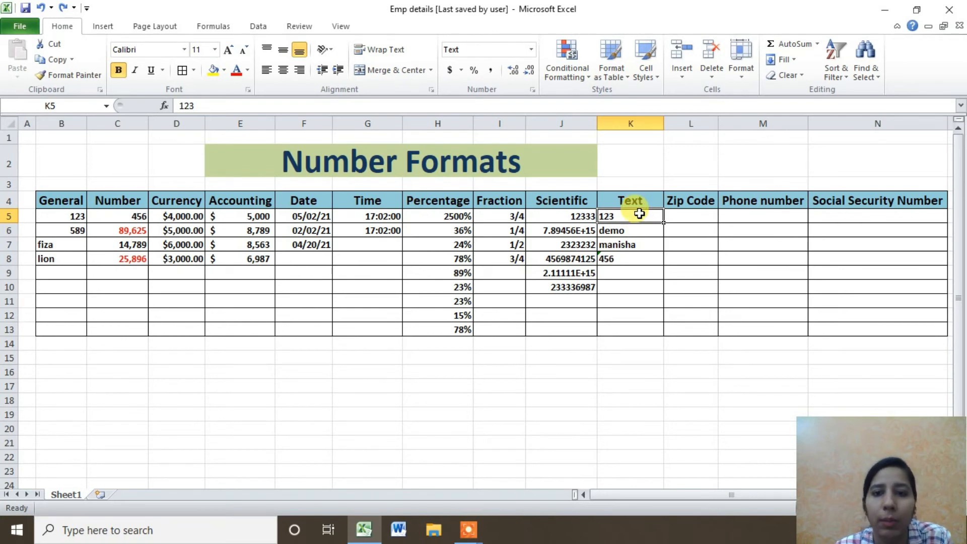
{"action": "left_click_drag", "start_coordinate": [639, 215], "coordinate": [635, 231]}
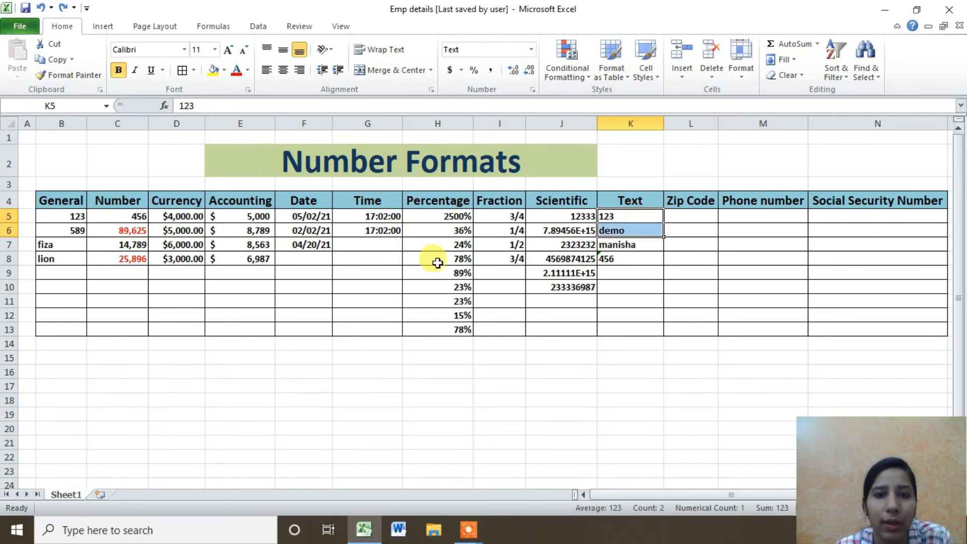
{"action": "left_click", "coordinate": [483, 218]}
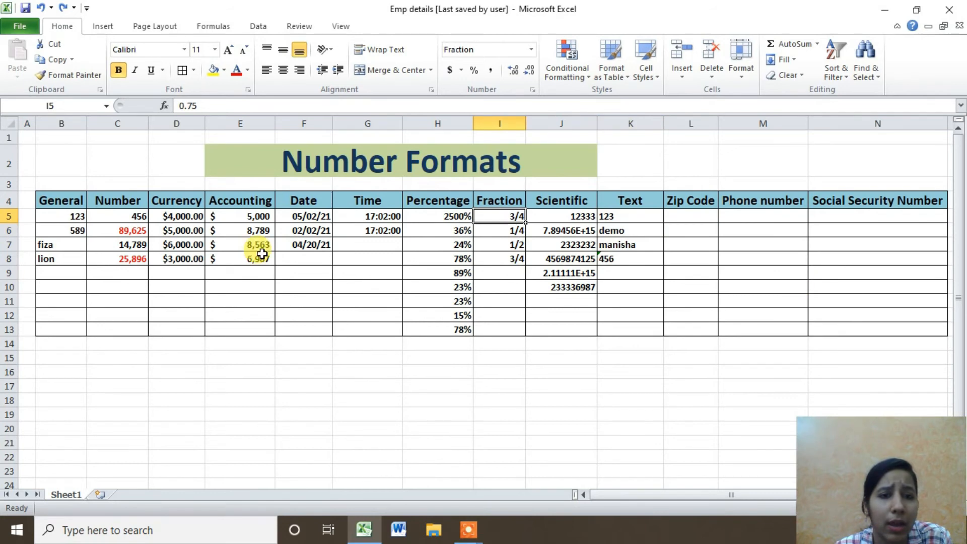
{"action": "left_click_drag", "start_coordinate": [301, 214], "coordinate": [298, 333]}
{"action": "left_click", "coordinate": [297, 385]}
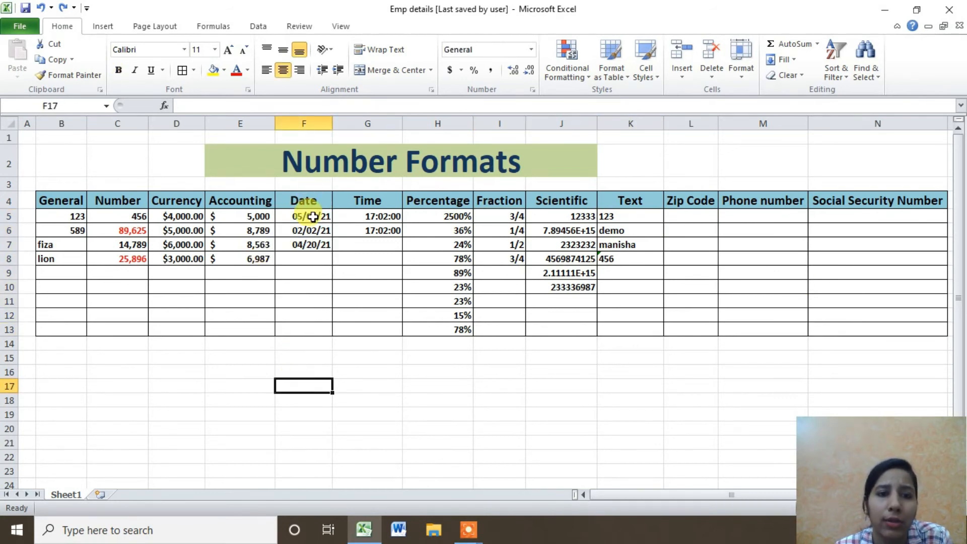
{"action": "left_click_drag", "start_coordinate": [312, 216], "coordinate": [312, 329]}
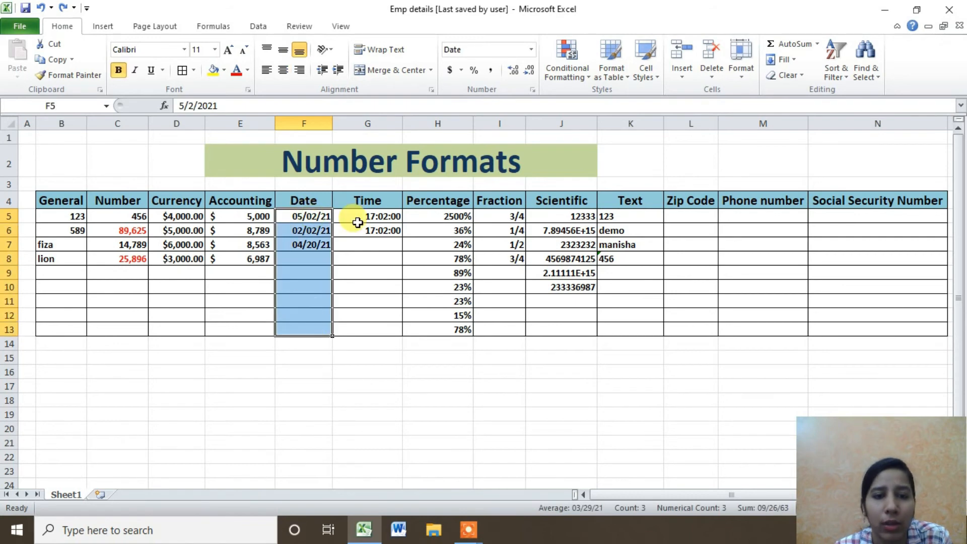
{"action": "left_click_drag", "start_coordinate": [358, 214], "coordinate": [374, 323]}
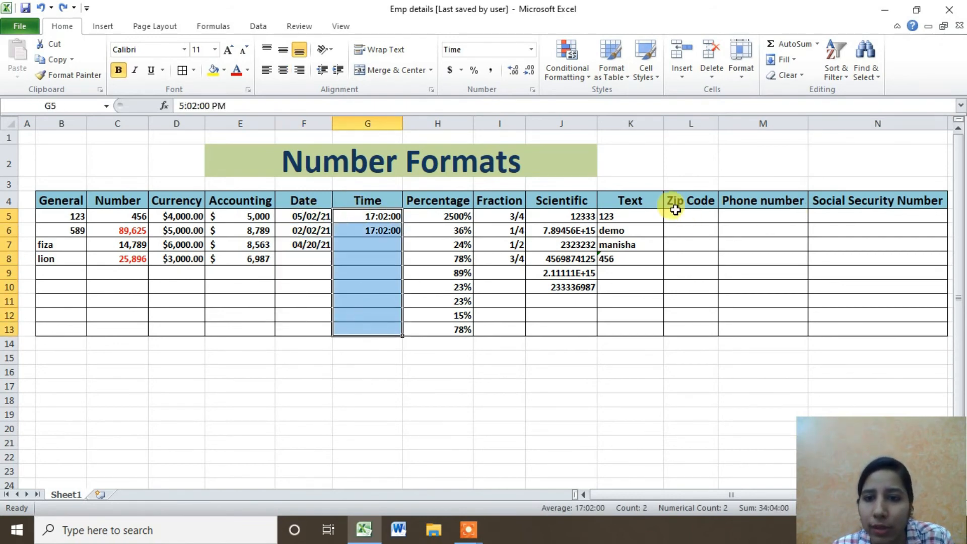
Preview the Special Zip Code and Zip Code + 4 formats for the Time cells.
{"action": "left_click", "coordinate": [532, 90]}
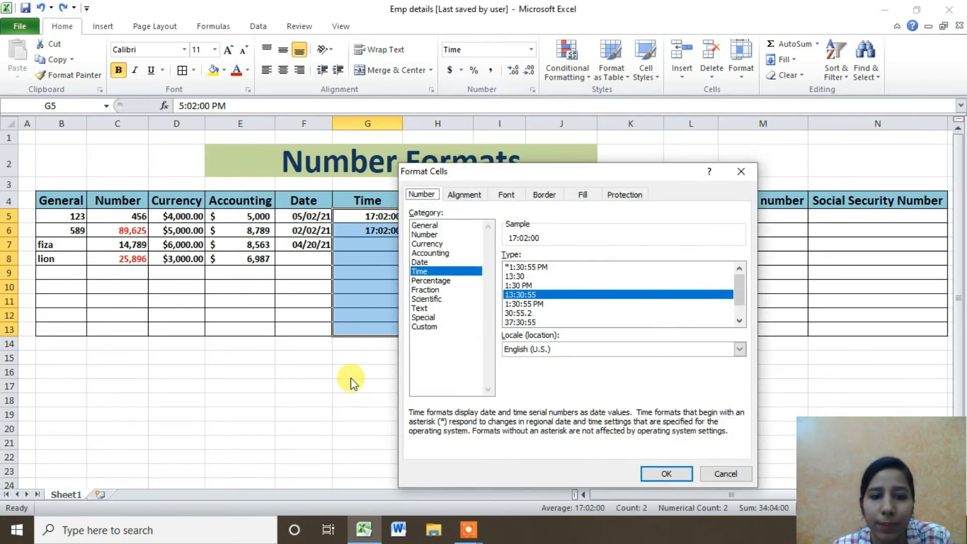
{"action": "left_click", "coordinate": [712, 474]}
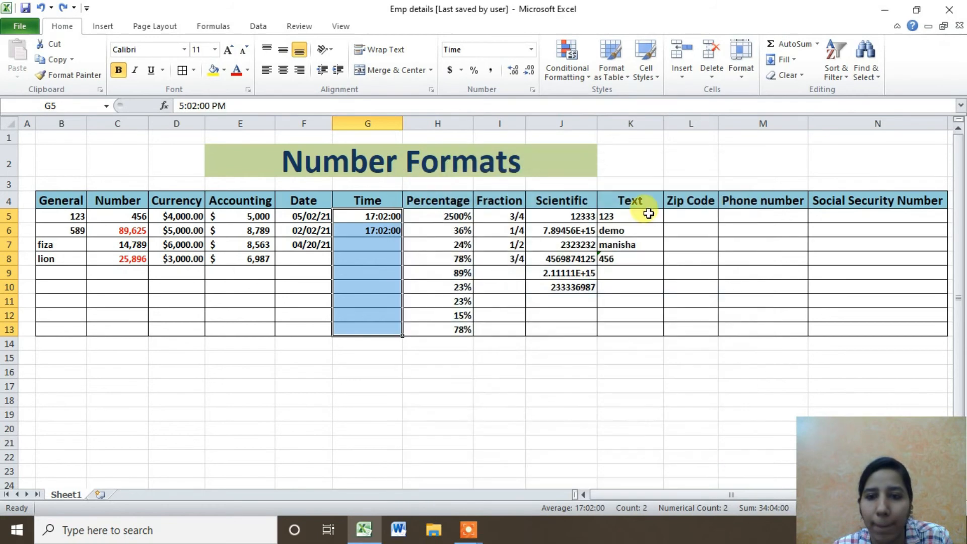
{"action": "left_click", "coordinate": [533, 91]}
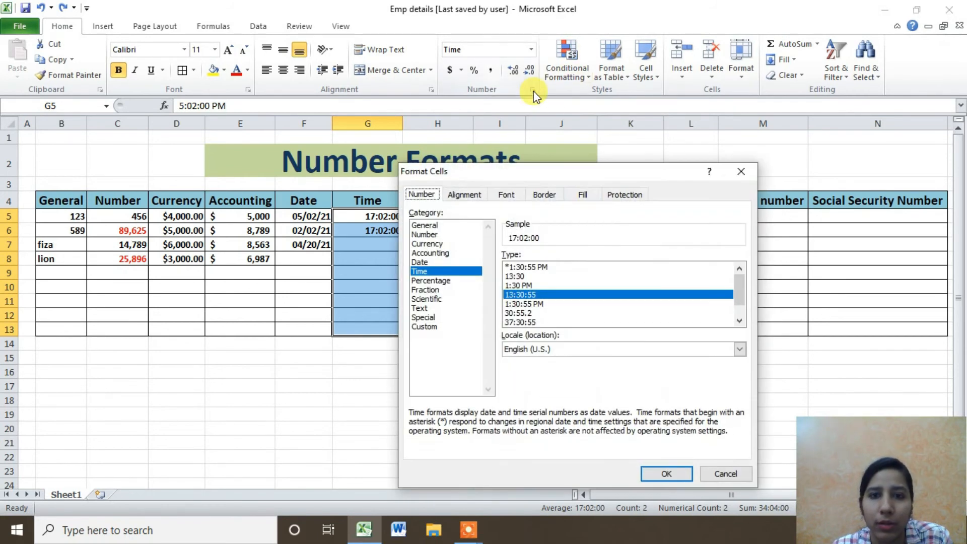
{"action": "left_click", "coordinate": [421, 308]}
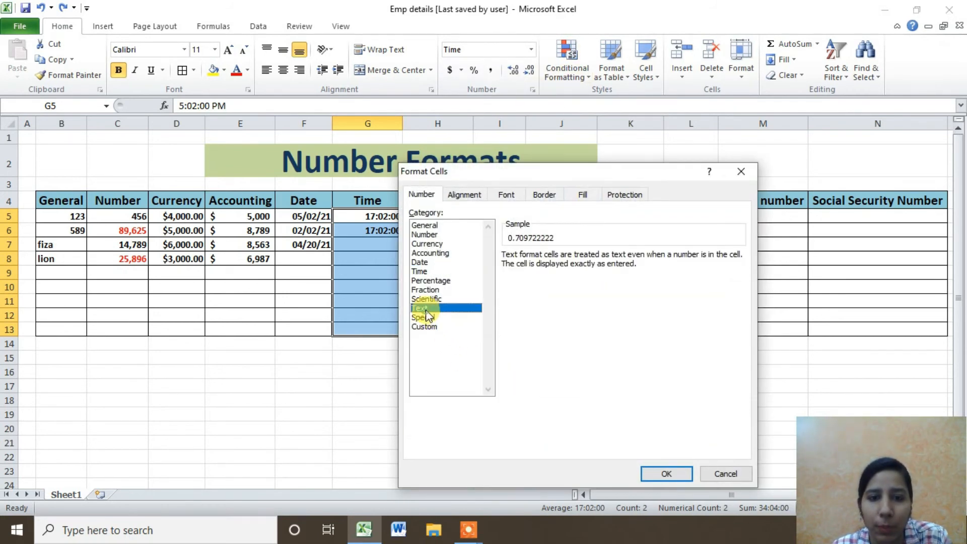
{"action": "left_click", "coordinate": [423, 318]}
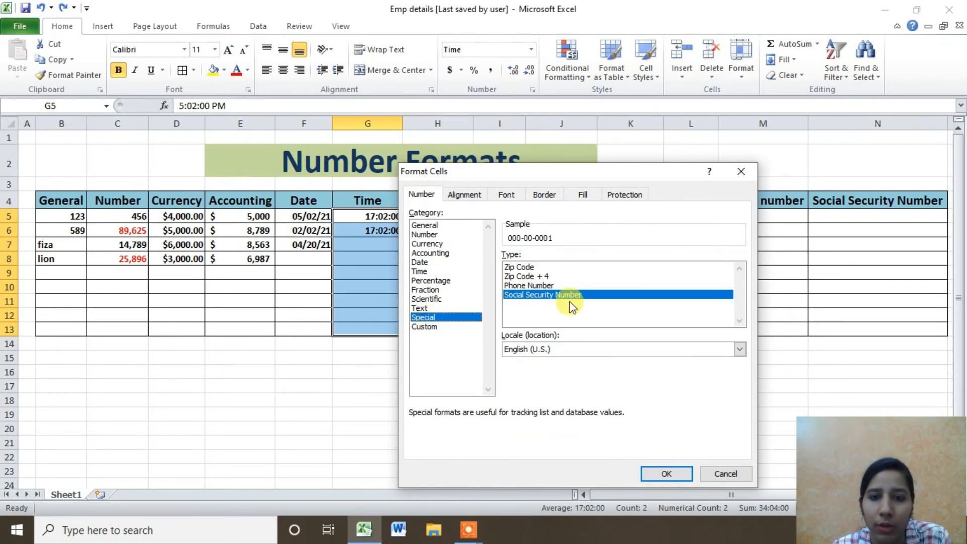
{"action": "left_click", "coordinate": [526, 267]}
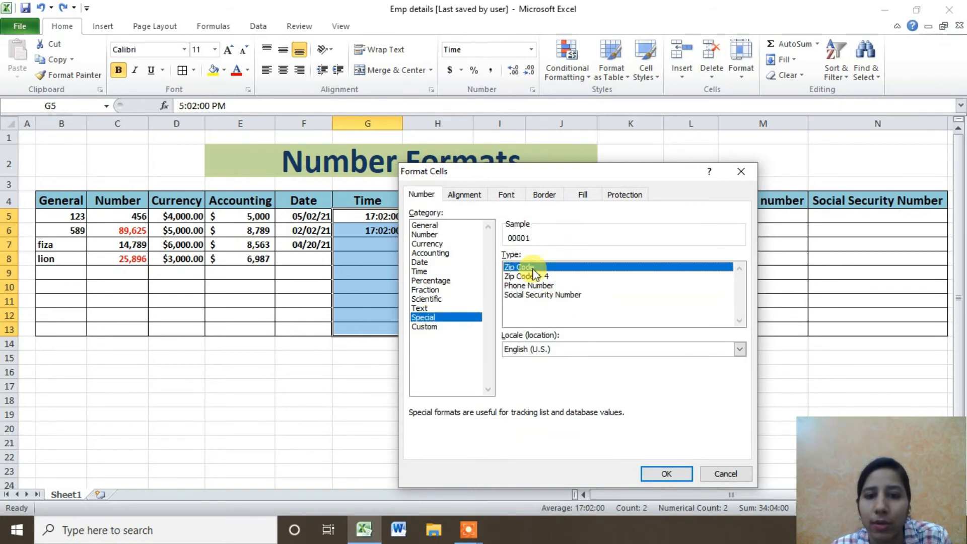
{"action": "left_click", "coordinate": [531, 276]}
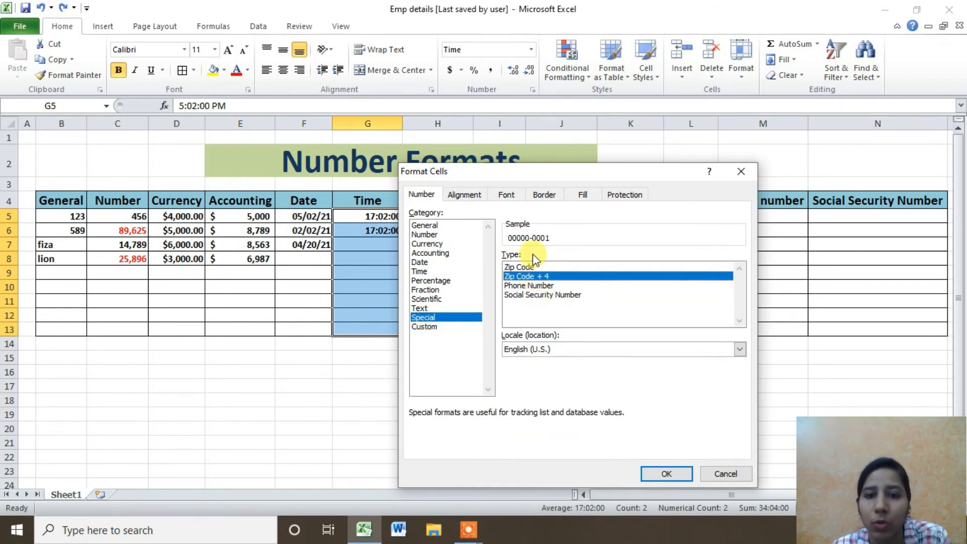
{"action": "left_click", "coordinate": [527, 267]}
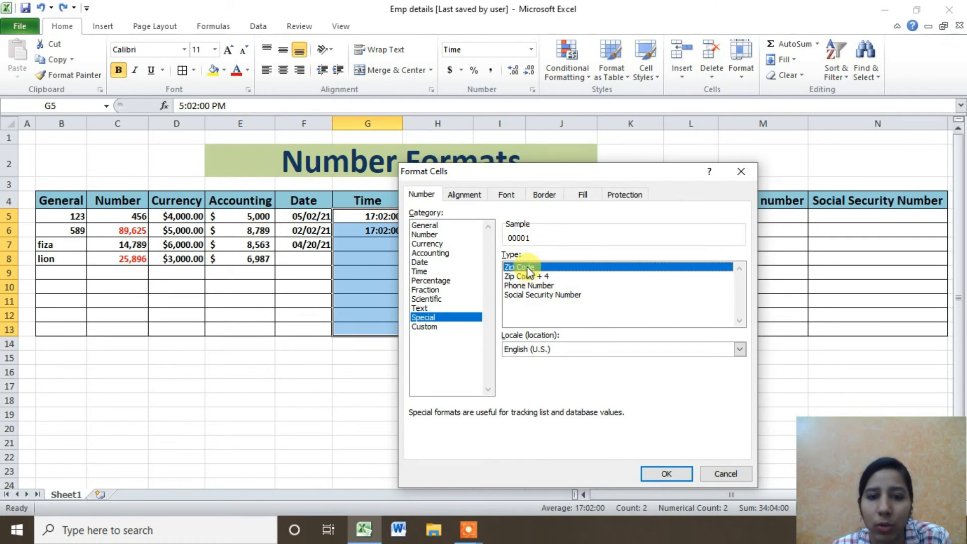
{"action": "left_click", "coordinate": [531, 277]}
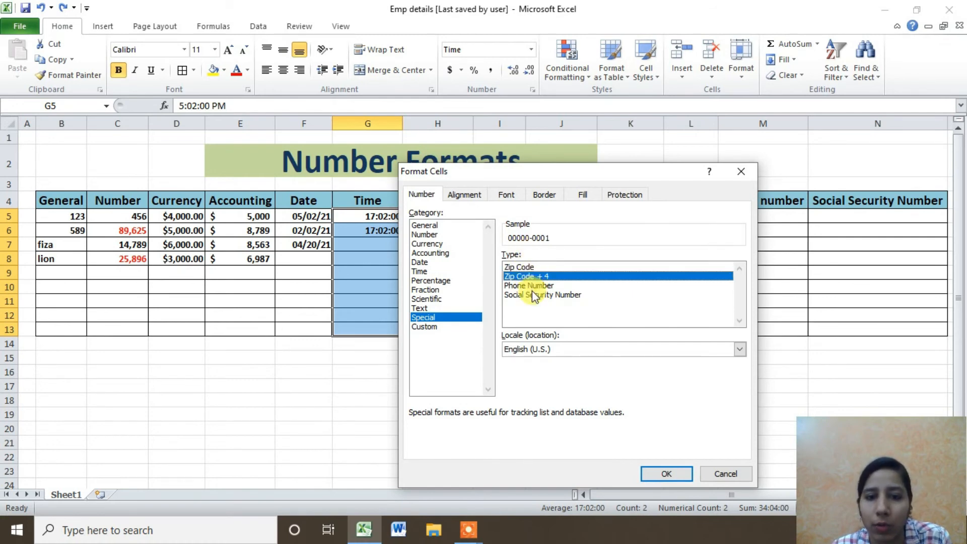
Preview Phone Number and Social Security Number, then apply Zip Code to G5:G6.
{"action": "left_click", "coordinate": [531, 287]}
{"action": "left_click", "coordinate": [532, 293]}
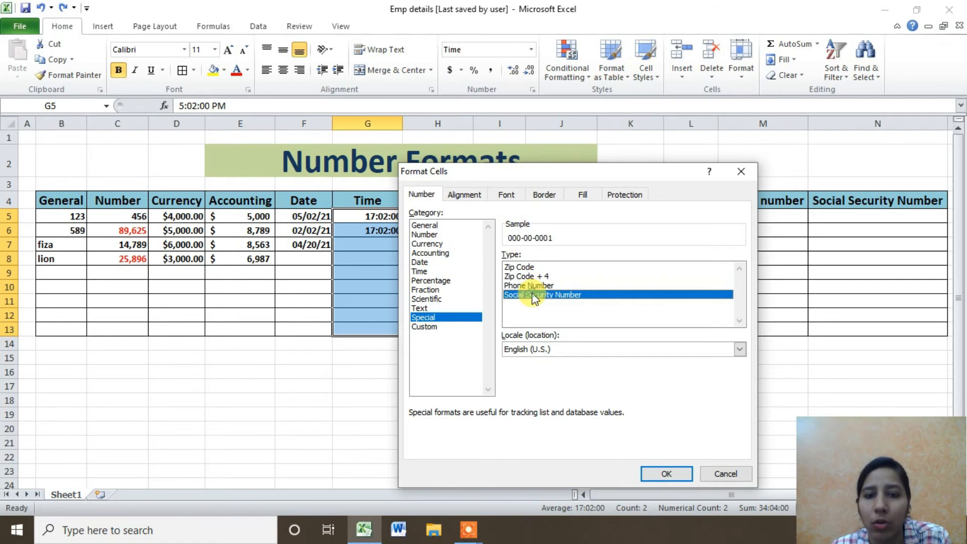
{"action": "left_click", "coordinate": [526, 263]}
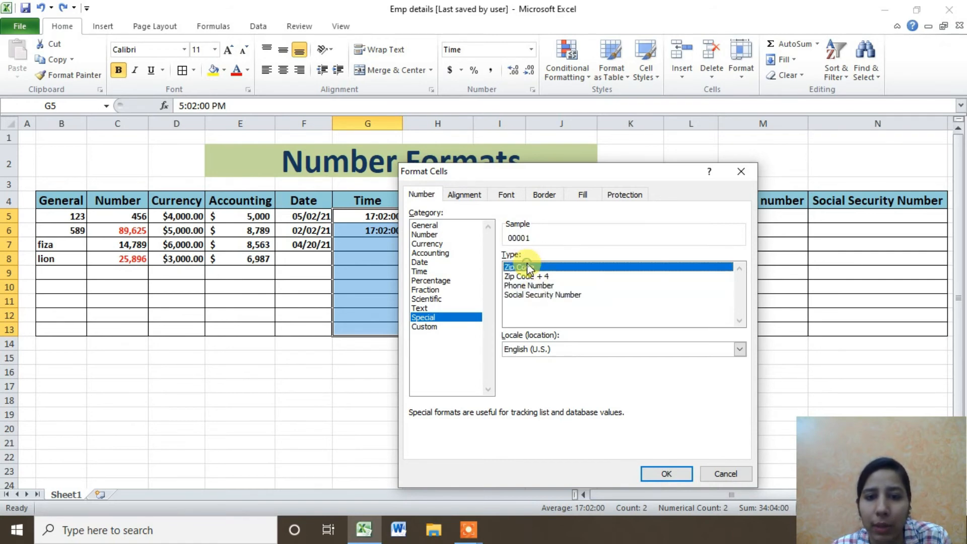
{"action": "left_click", "coordinate": [666, 474]}
{"action": "left_click", "coordinate": [671, 213]}
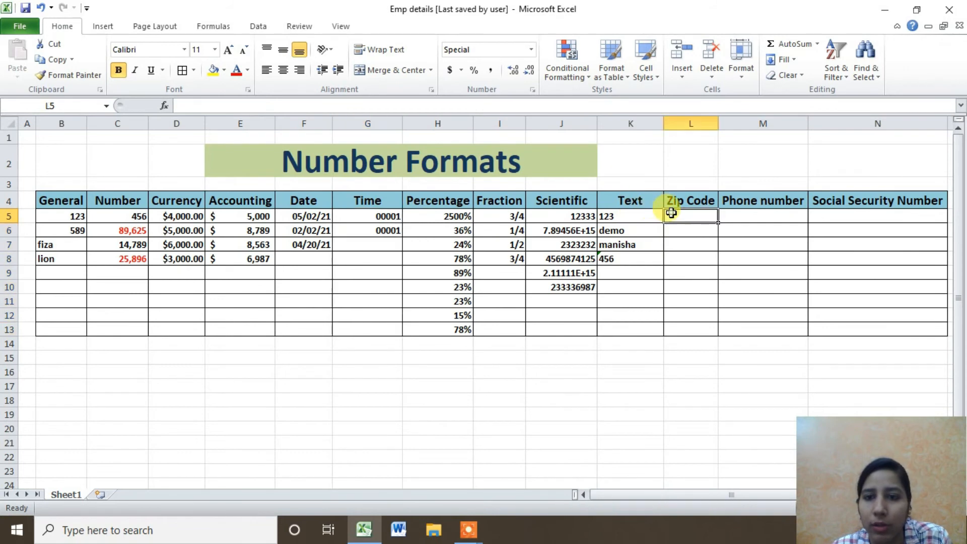
Enter zip codes 2568 in L5 and 2133689 in L6.
{"action": "double_click", "coordinate": [671, 213]}
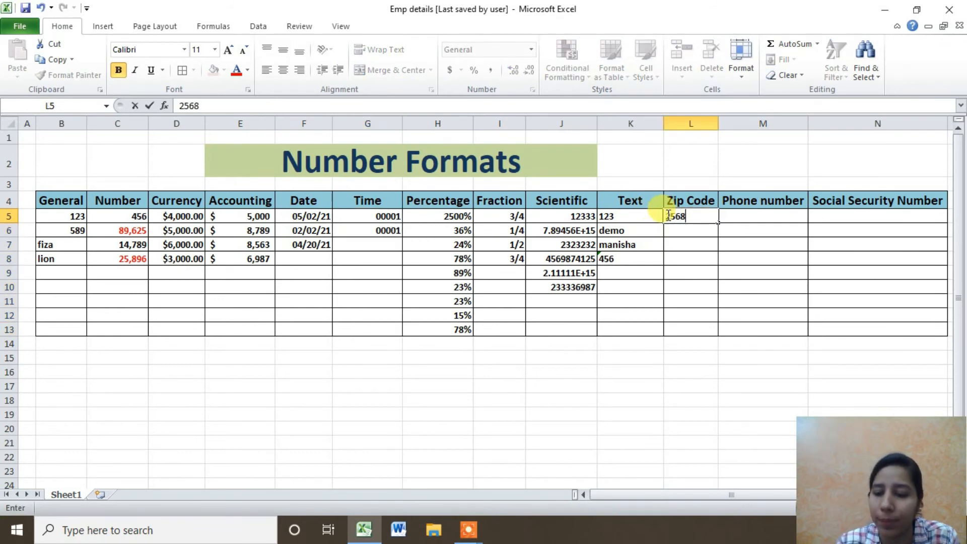
{"action": "key", "text": "Return"}
{"action": "type", "text": "21"}
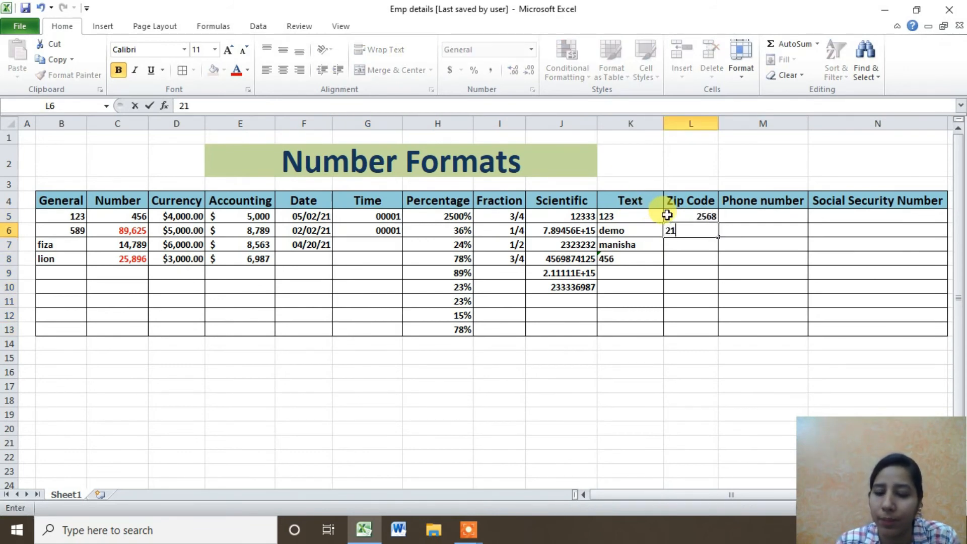
{"action": "type", "text": "33689"}
{"action": "key", "text": "Return"}
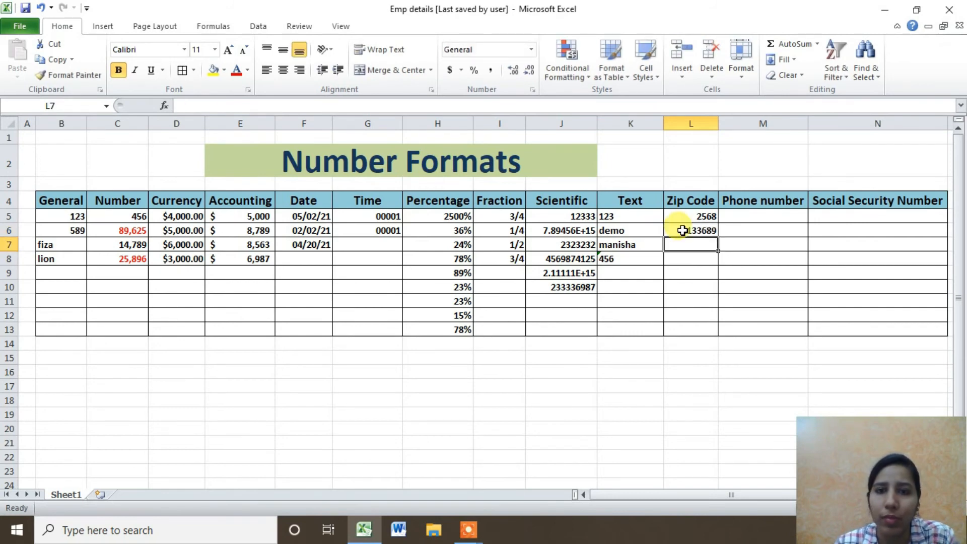
Apply the Special Zip Code + 4 format to L5:L12.
{"action": "left_click_drag", "start_coordinate": [696, 214], "coordinate": [707, 326]}
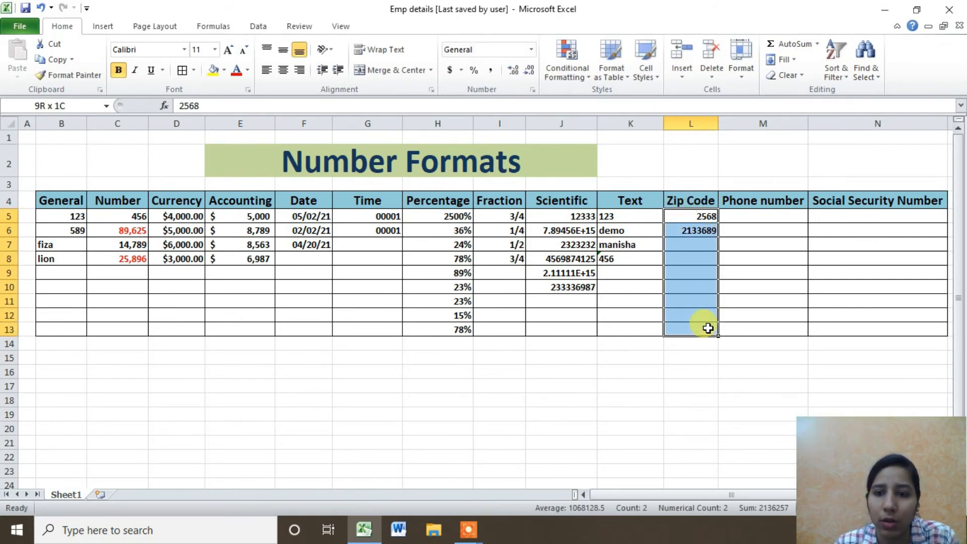
{"action": "left_click", "coordinate": [530, 91]}
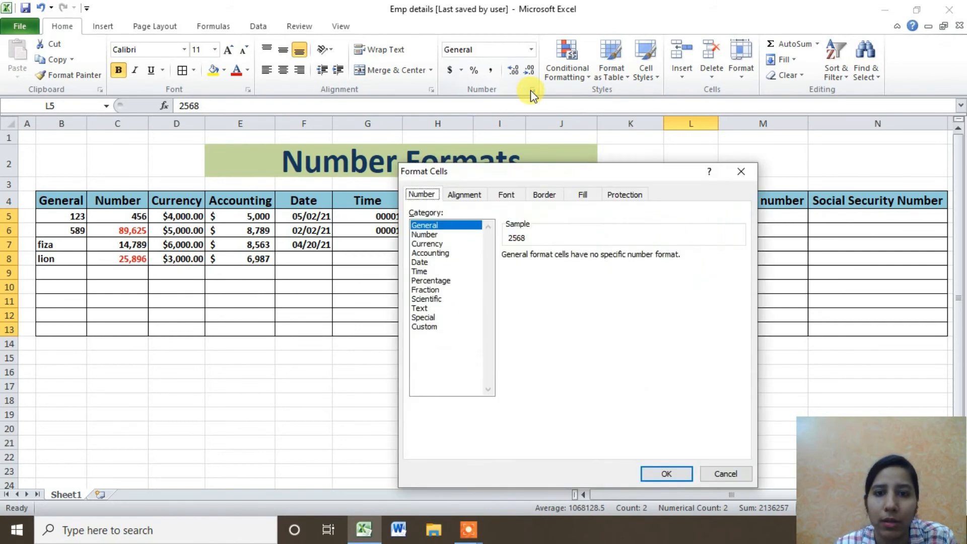
{"action": "left_click", "coordinate": [443, 318]}
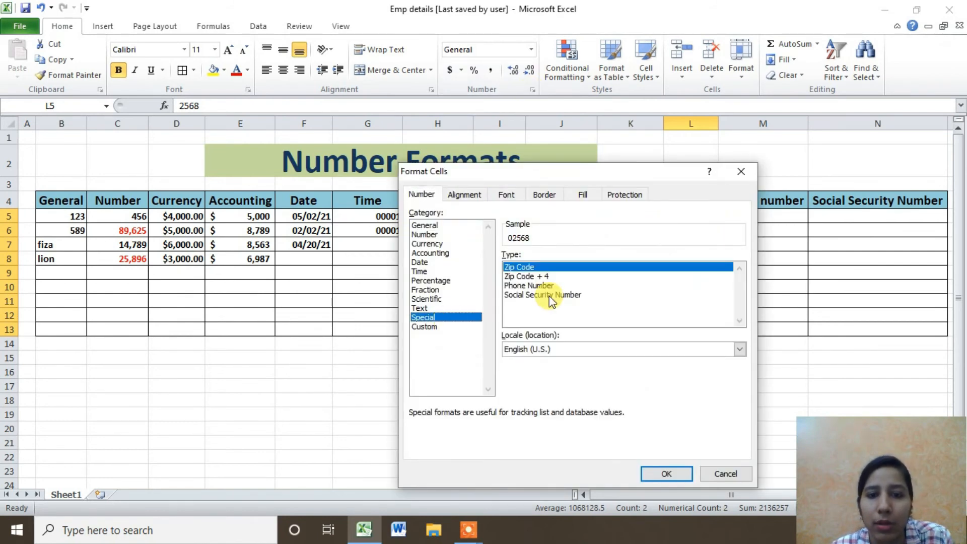
{"action": "left_click", "coordinate": [545, 277]}
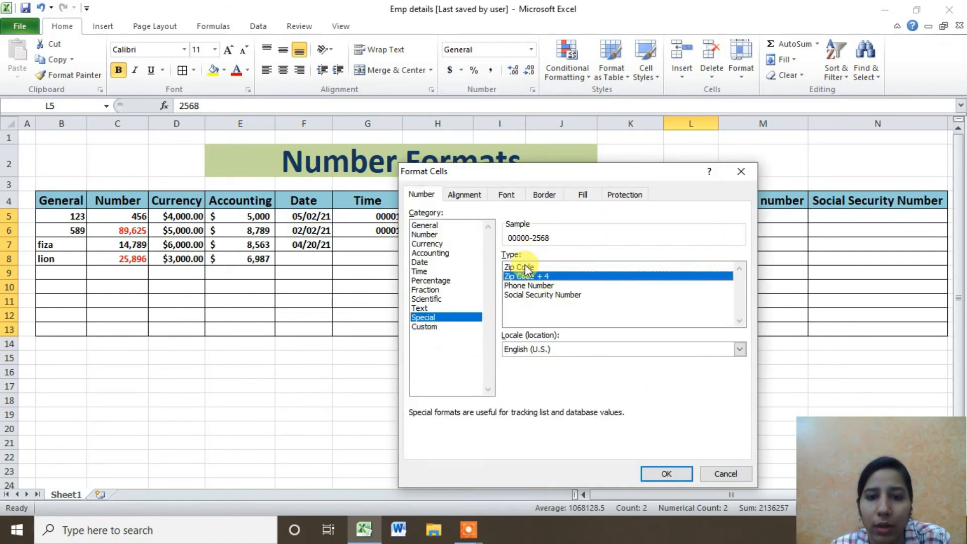
{"action": "left_click", "coordinate": [524, 268]}
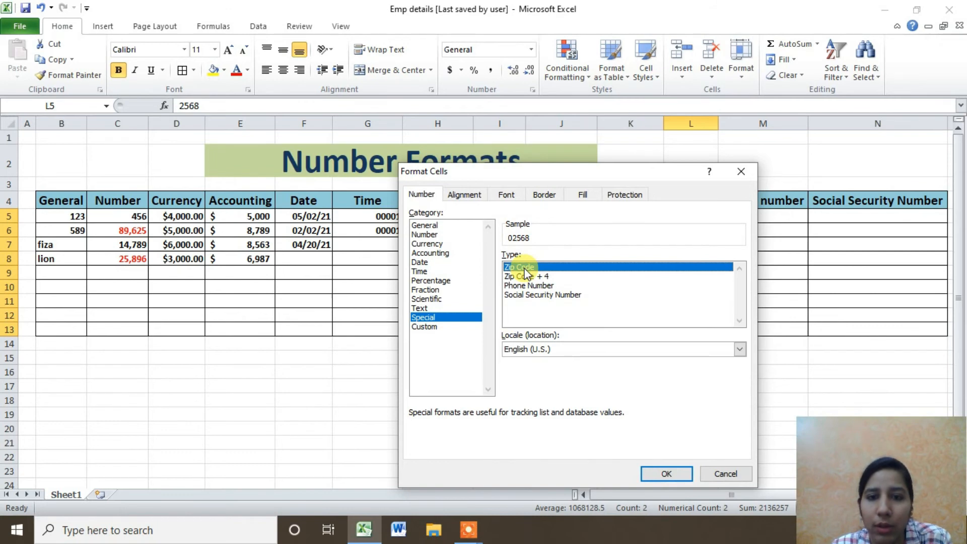
{"action": "left_click", "coordinate": [527, 277]}
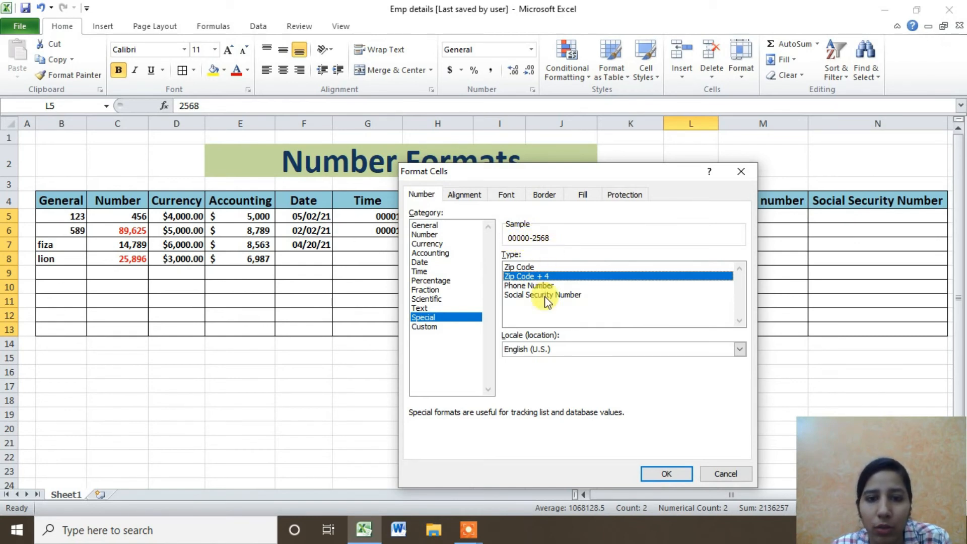
{"action": "left_click", "coordinate": [659, 474]}
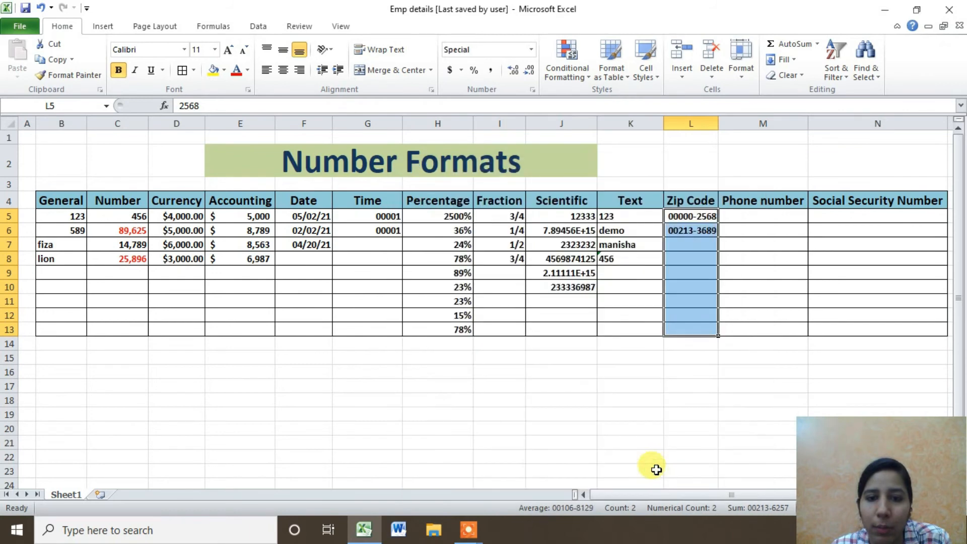
Switch the zip code locale to English (Trinidad and Tobago).
{"action": "left_click", "coordinate": [533, 89]}
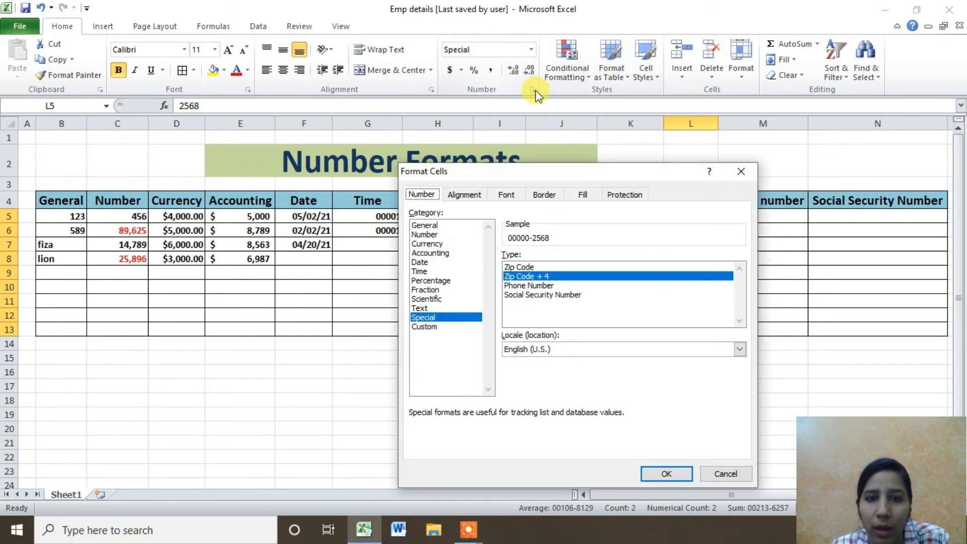
{"action": "left_click", "coordinate": [736, 350]}
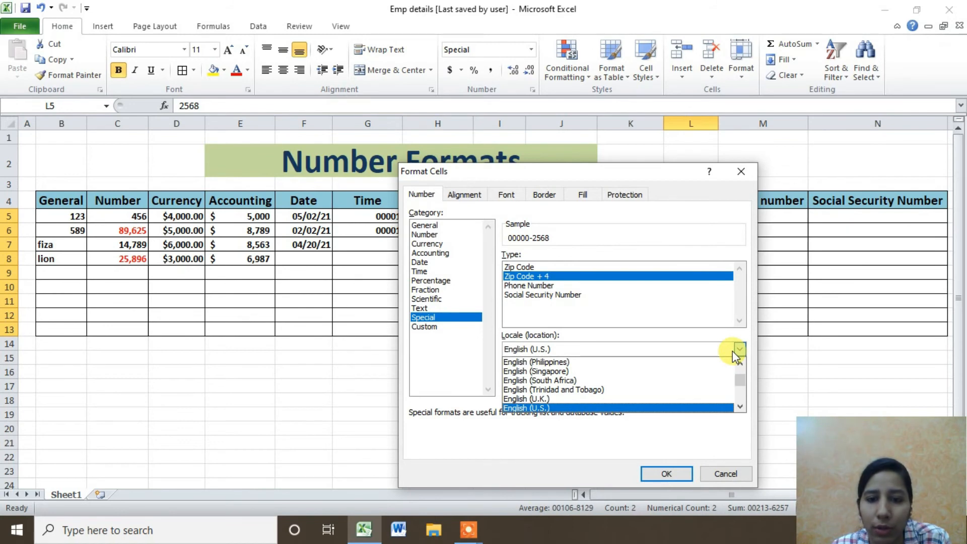
{"action": "left_click", "coordinate": [689, 389]}
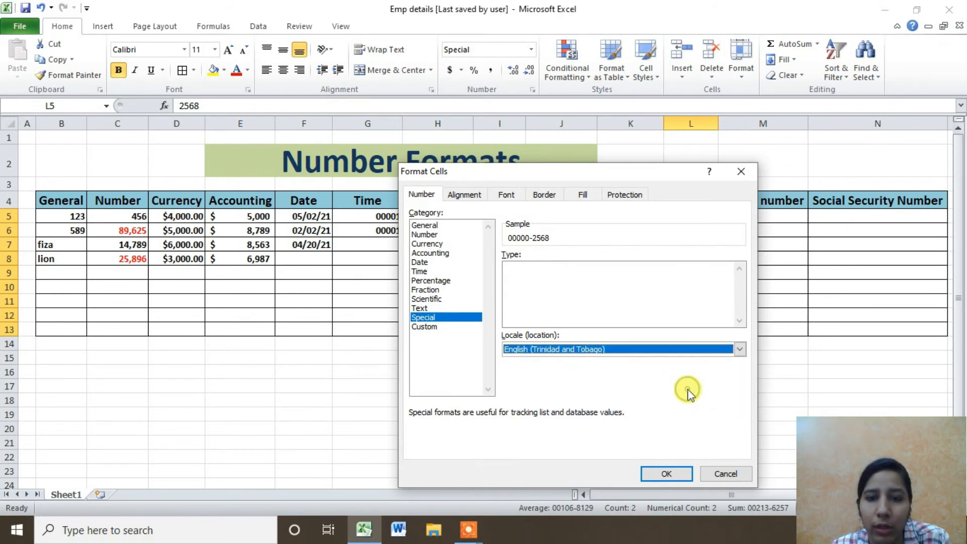
{"action": "left_click", "coordinate": [683, 474]}
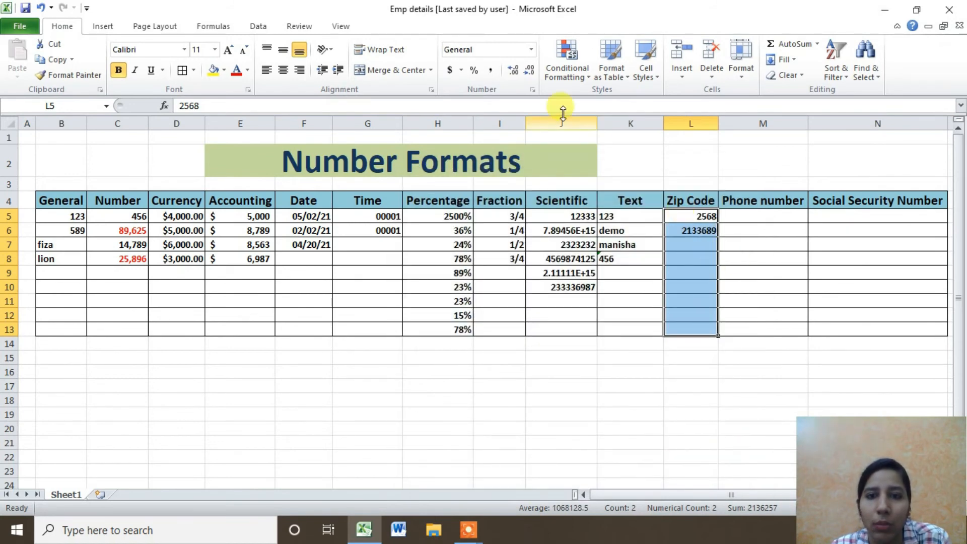
Reapply the Special Zip Code format with the English (U.S.) locale.
{"action": "left_click", "coordinate": [532, 90]}
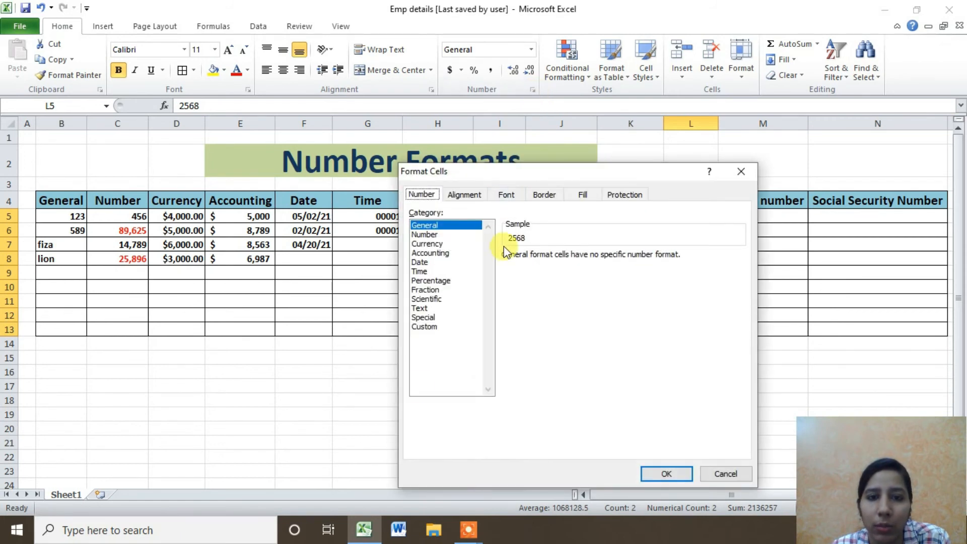
{"action": "left_click", "coordinate": [425, 318]}
{"action": "left_click", "coordinate": [529, 348]}
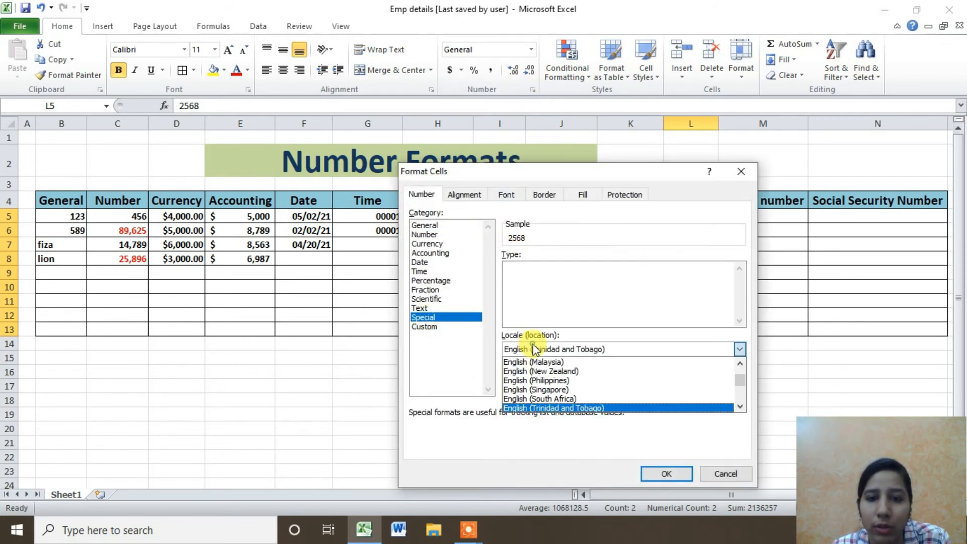
{"action": "left_click_drag", "start_coordinate": [740, 378], "coordinate": [739, 364]}
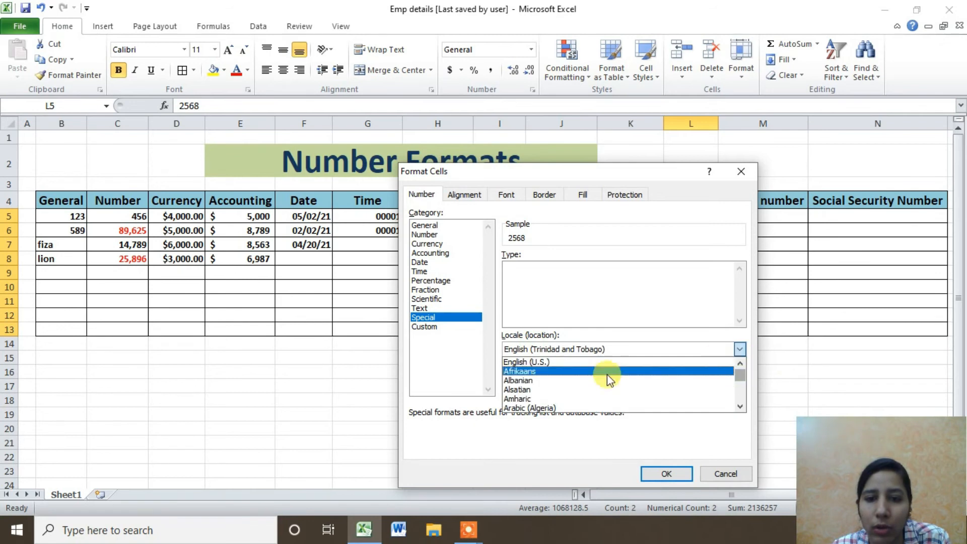
{"action": "left_click", "coordinate": [605, 363]}
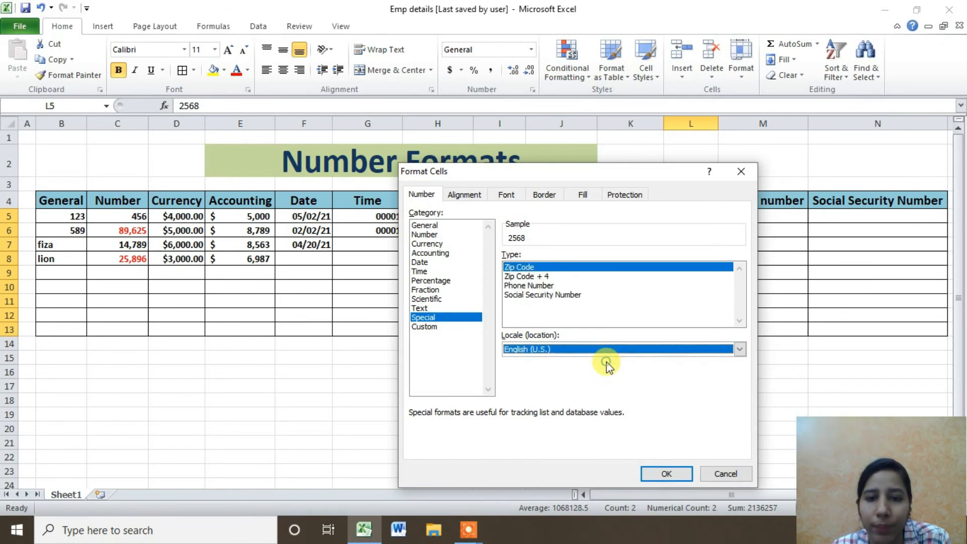
{"action": "left_click", "coordinate": [669, 473]}
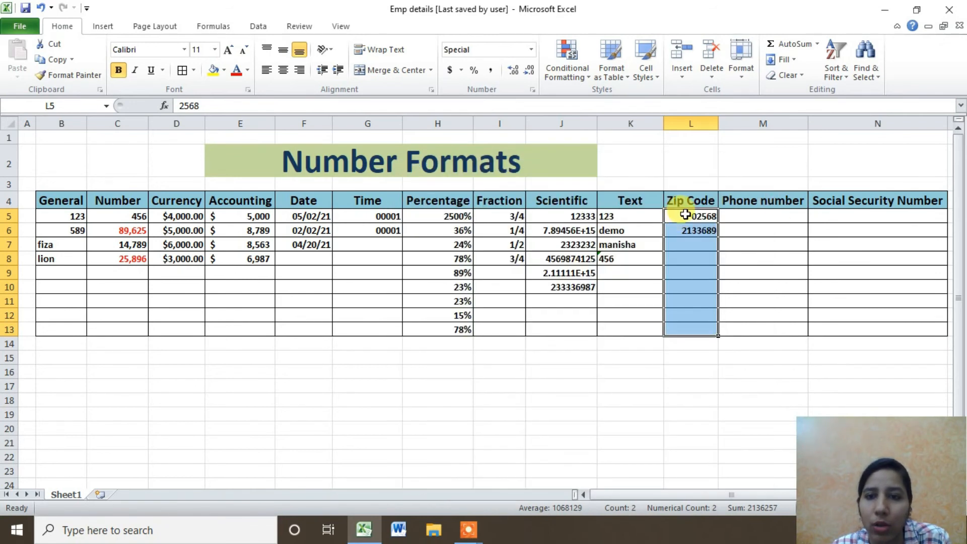
Enter zip codes 305001 in L7 and 31301 in L8.
{"action": "double_click", "coordinate": [691, 246]}
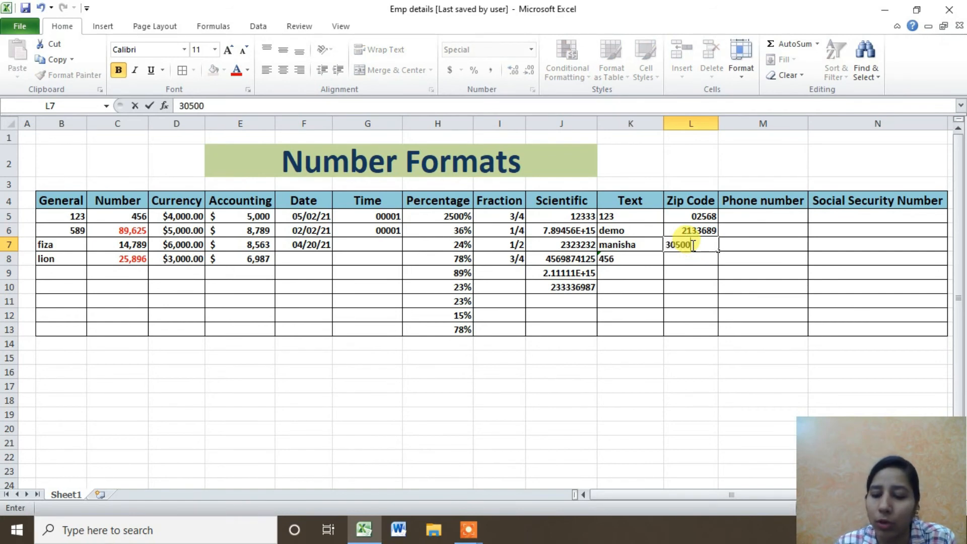
{"action": "key", "text": "Return"}
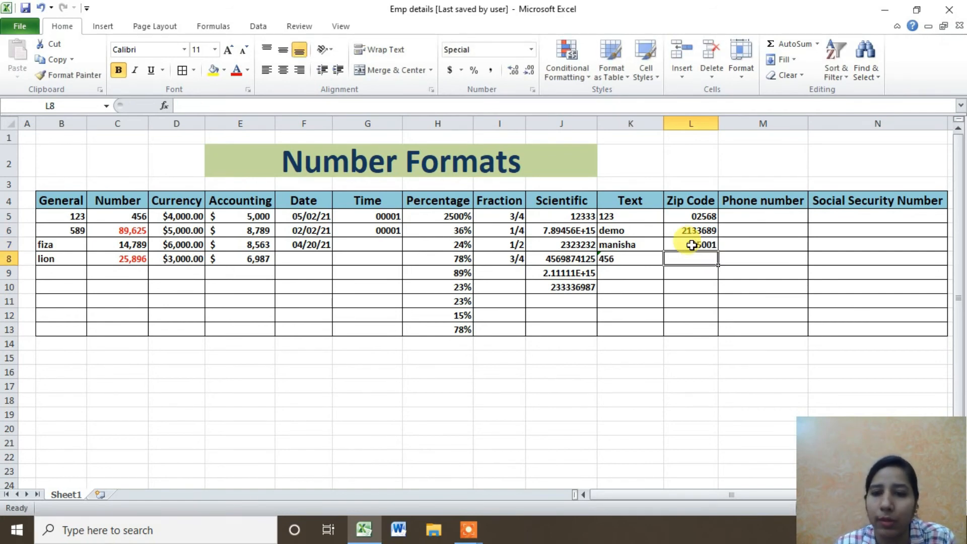
{"action": "type", "text": "3130"}
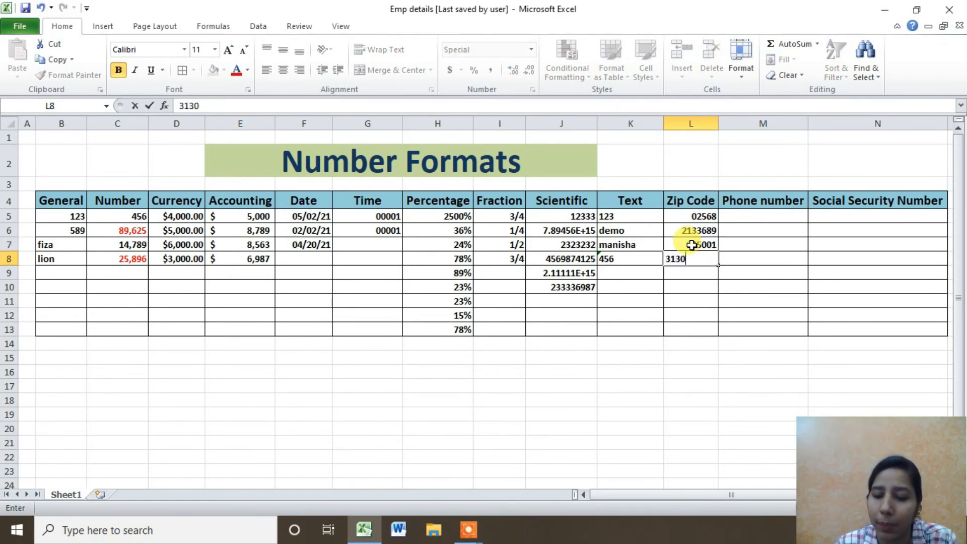
{"action": "type", "text": "1"}
{"action": "key", "text": "Return"}
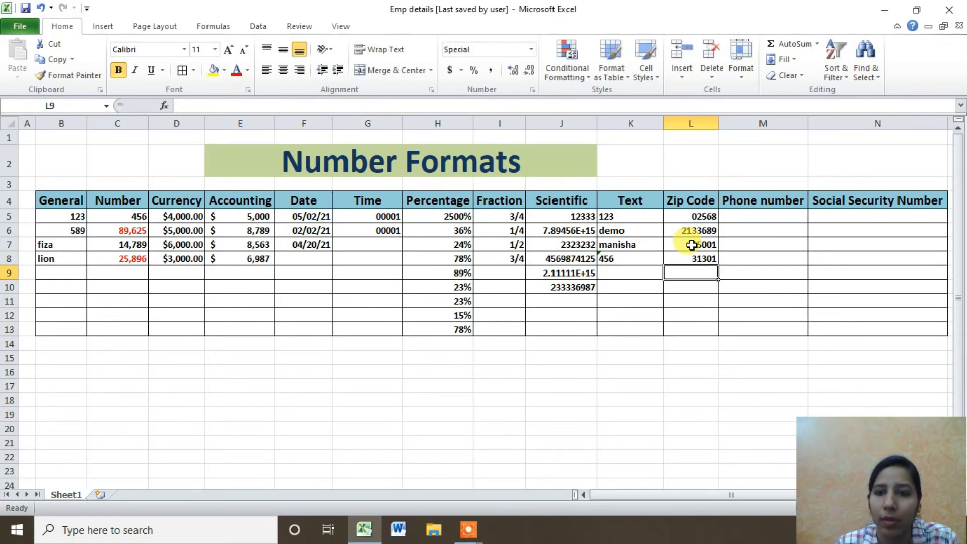
{"action": "left_click", "coordinate": [743, 214]}
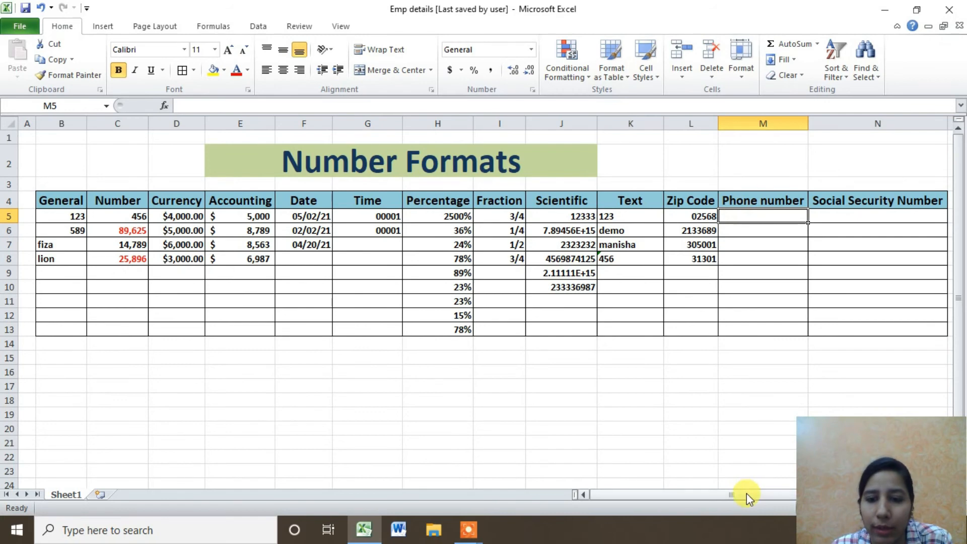
Give M5 the Special Phone Number format with the English (U.S.) locale.
{"action": "left_click_drag", "start_coordinate": [746, 494], "coordinate": [762, 491]}
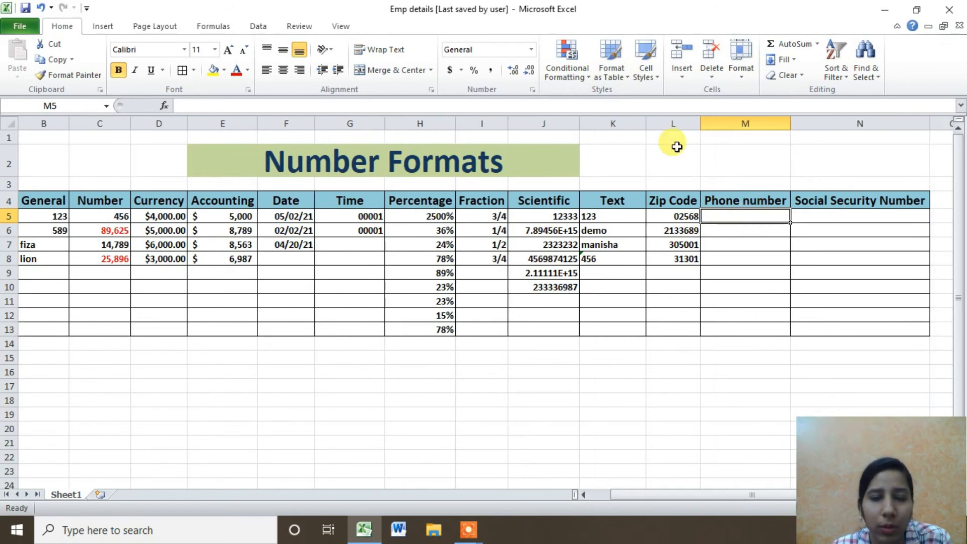
{"action": "left_click", "coordinate": [533, 90]}
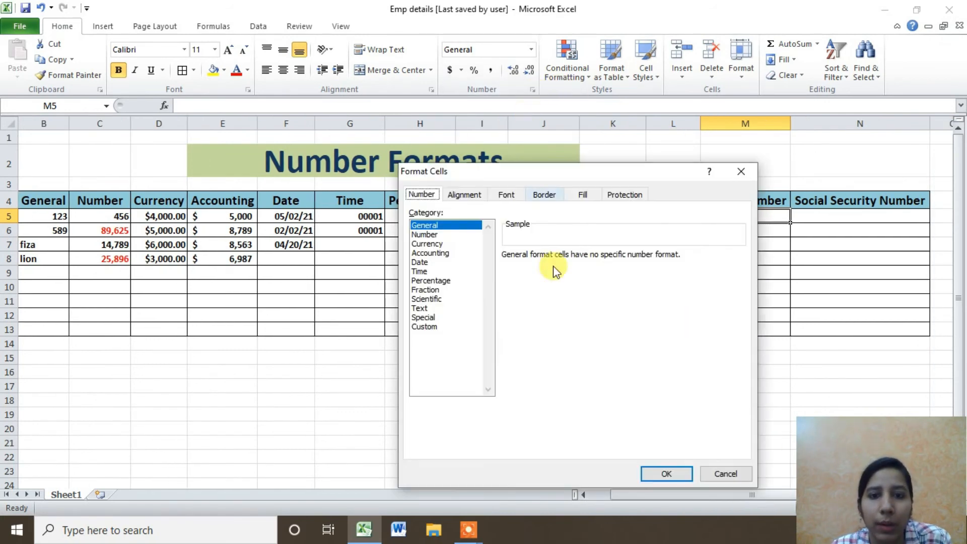
{"action": "left_click", "coordinate": [424, 317]}
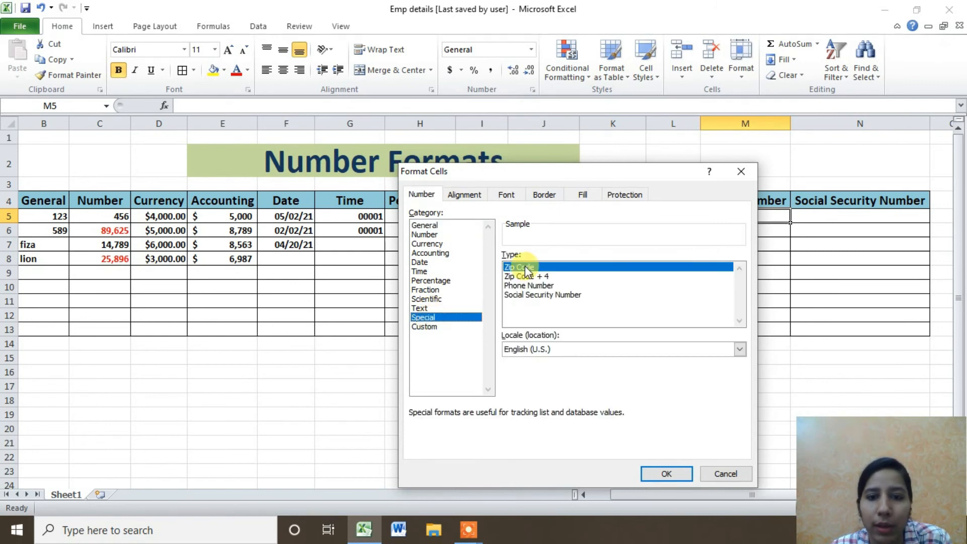
{"action": "left_click", "coordinate": [525, 286]}
{"action": "left_click", "coordinate": [537, 351]}
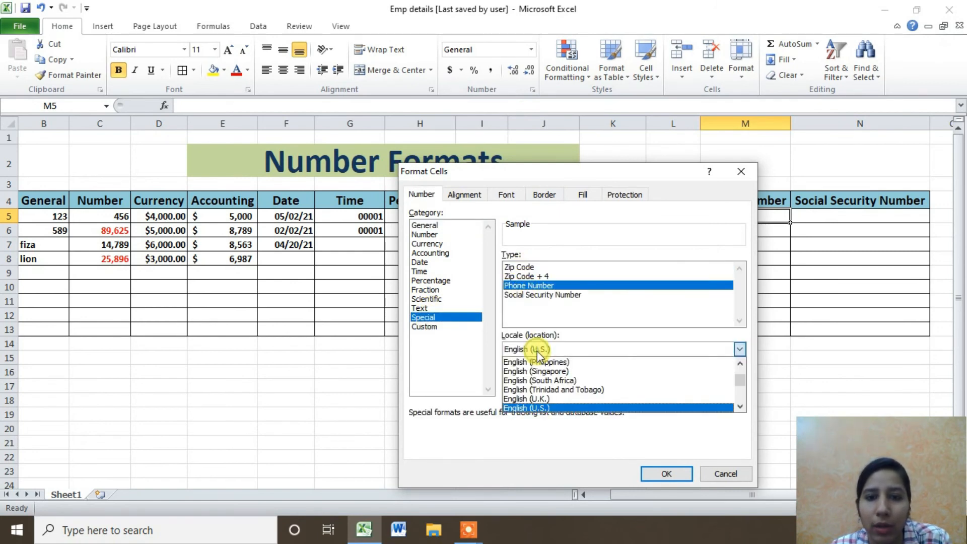
{"action": "left_click", "coordinate": [537, 351]}
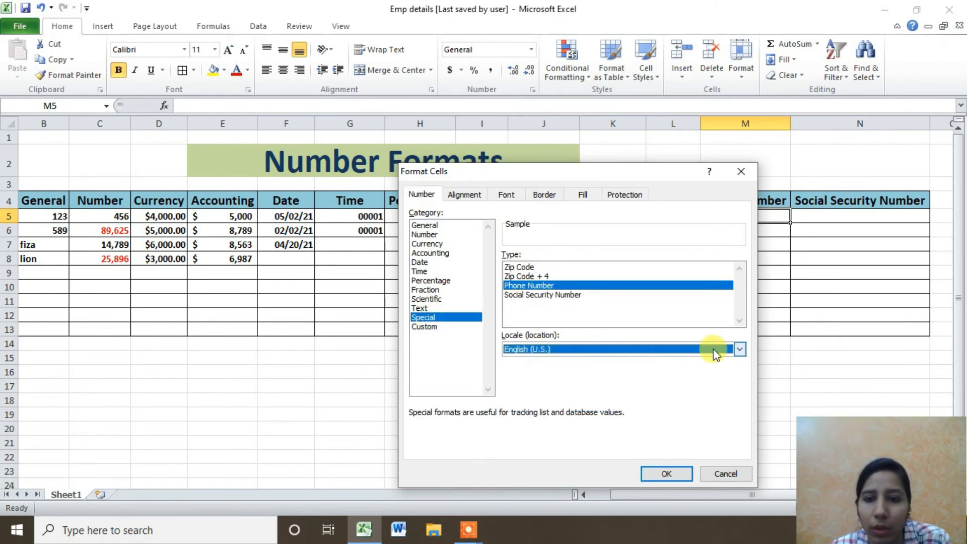
{"action": "left_click", "coordinate": [739, 349]}
{"action": "left_click", "coordinate": [739, 349]}
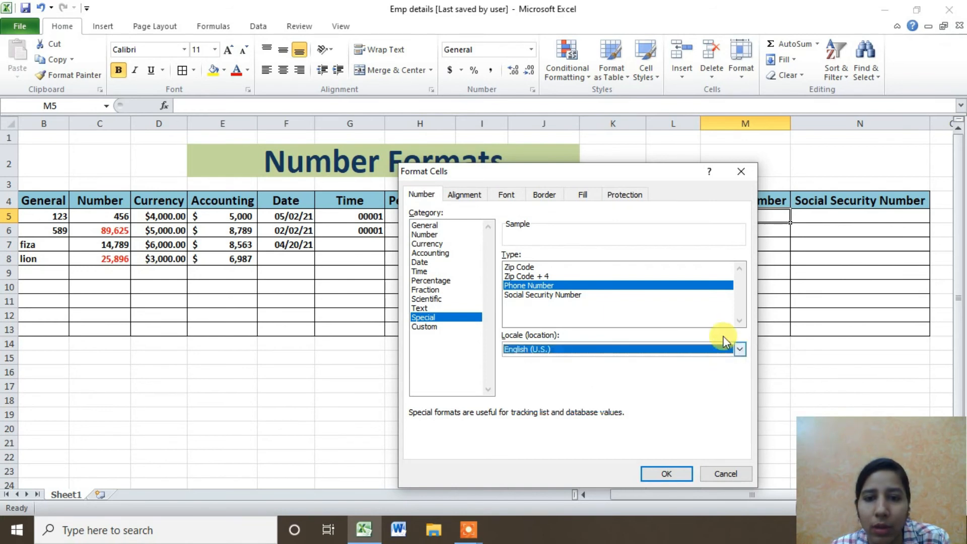
{"action": "left_click", "coordinate": [666, 474]}
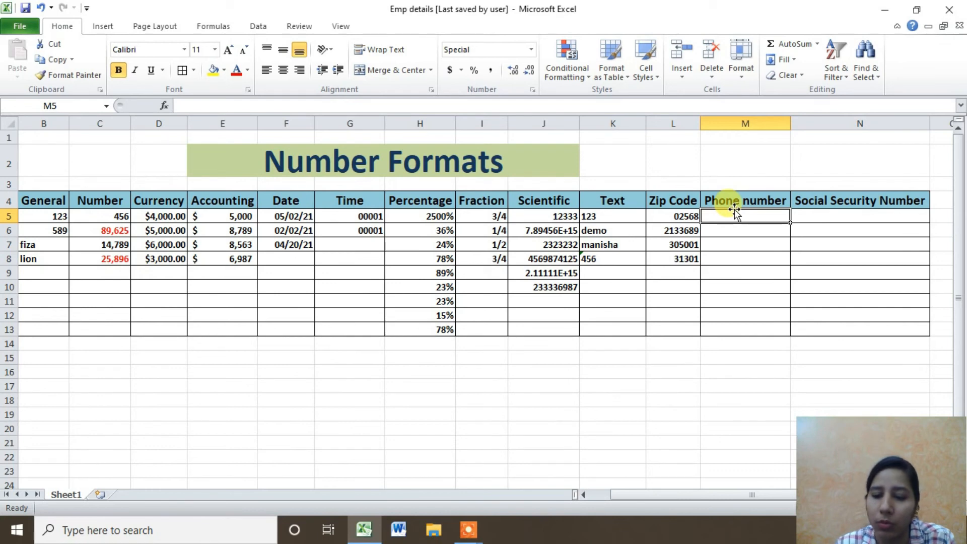
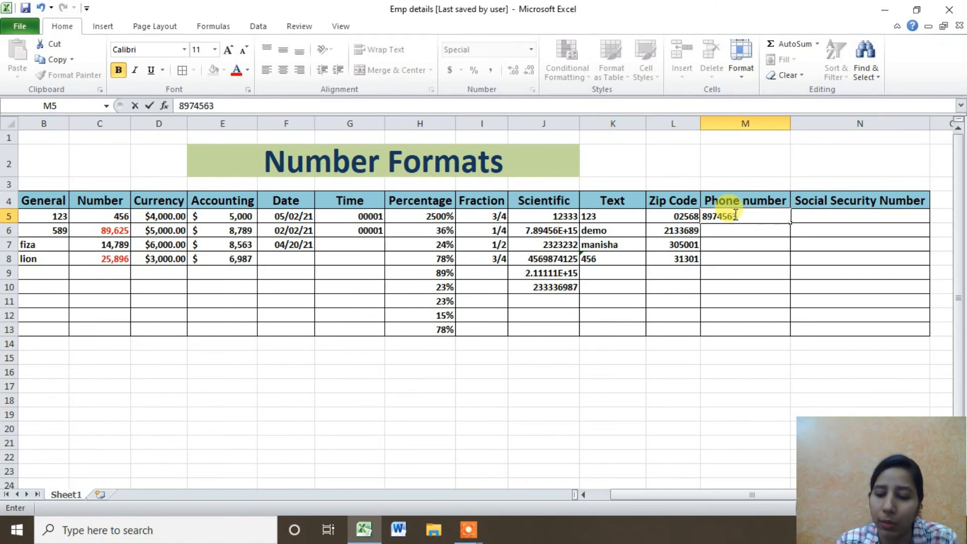
Enter phone numbers in M5 and M6, then select M5:M13.
{"action": "key", "text": "Return"}
{"action": "type", "text": "879654123"}
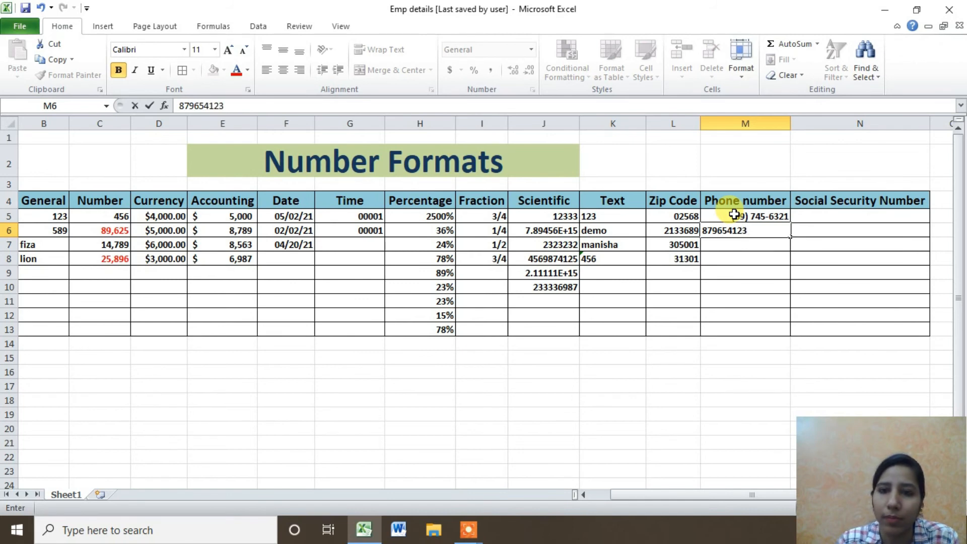
{"action": "key", "text": "Return"}
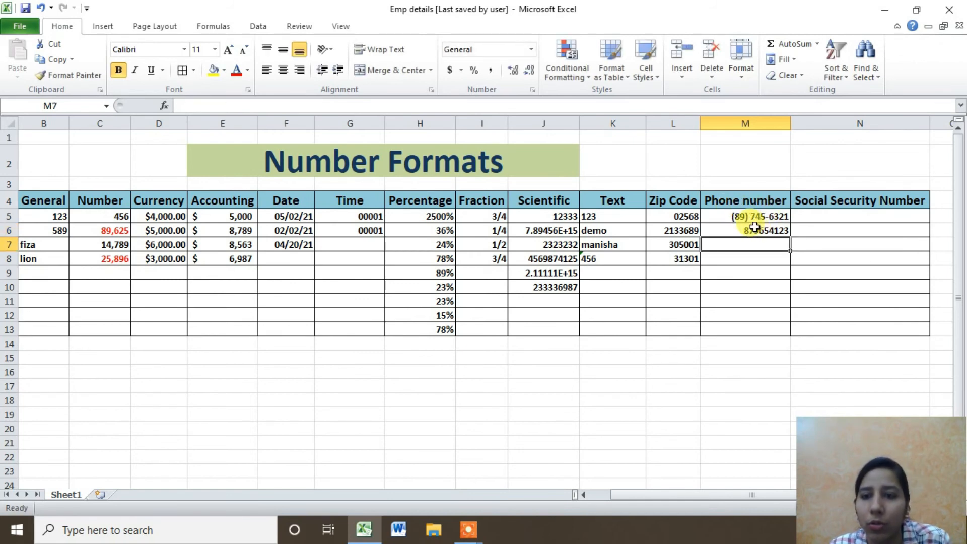
{"action": "left_click_drag", "start_coordinate": [753, 216], "coordinate": [762, 329]}
Apply the Special Phone Number format to M5:M13.
{"action": "left_click", "coordinate": [532, 89]}
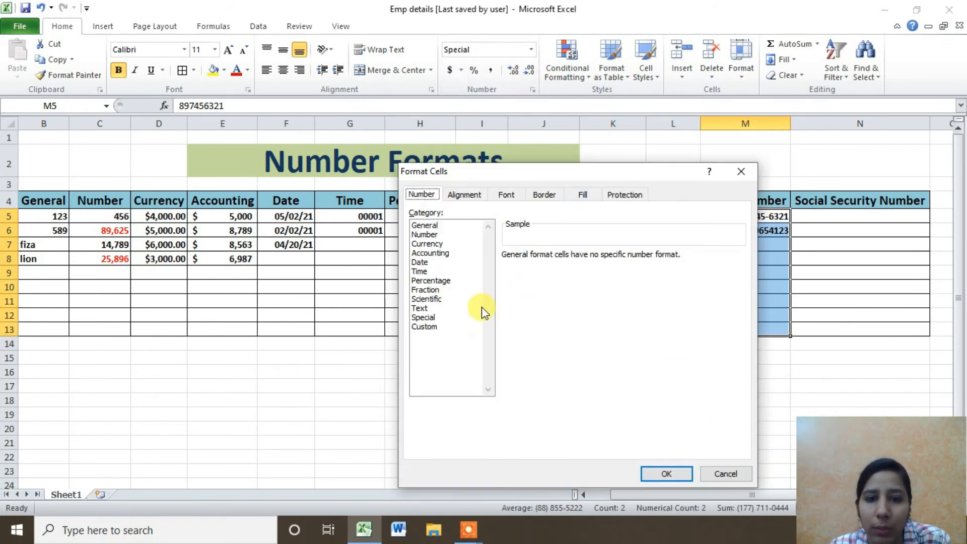
{"action": "left_click", "coordinate": [426, 318]}
{"action": "left_click", "coordinate": [541, 285]}
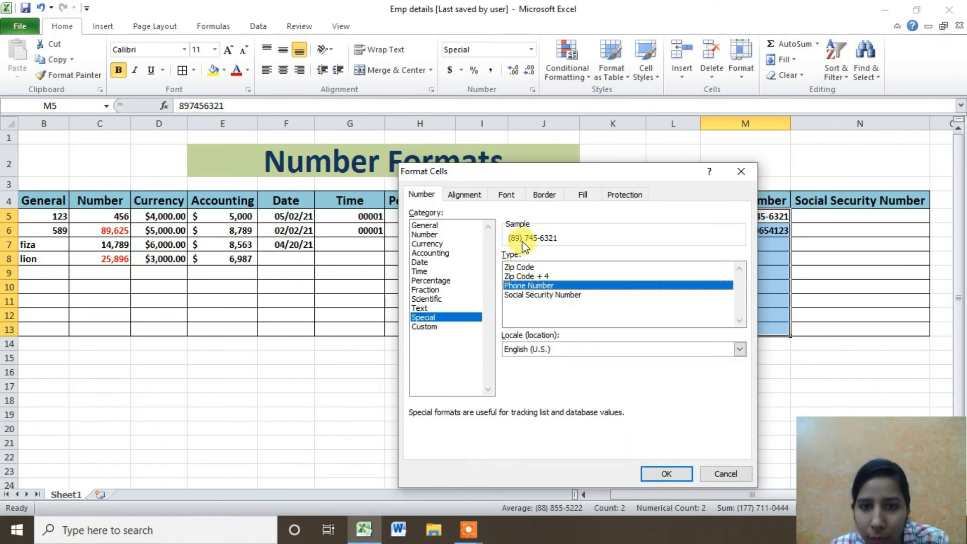
{"action": "left_click", "coordinate": [664, 471]}
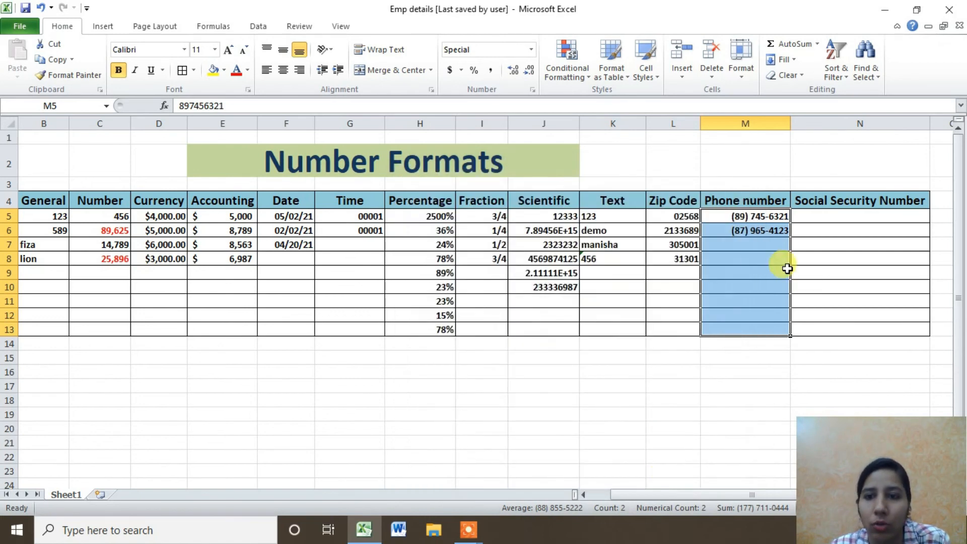
Enter two more phone numbers in M7 and M8.
{"action": "left_click", "coordinate": [759, 259]}
{"action": "left_click", "coordinate": [755, 245]}
{"action": "double_click", "coordinate": [753, 244]}
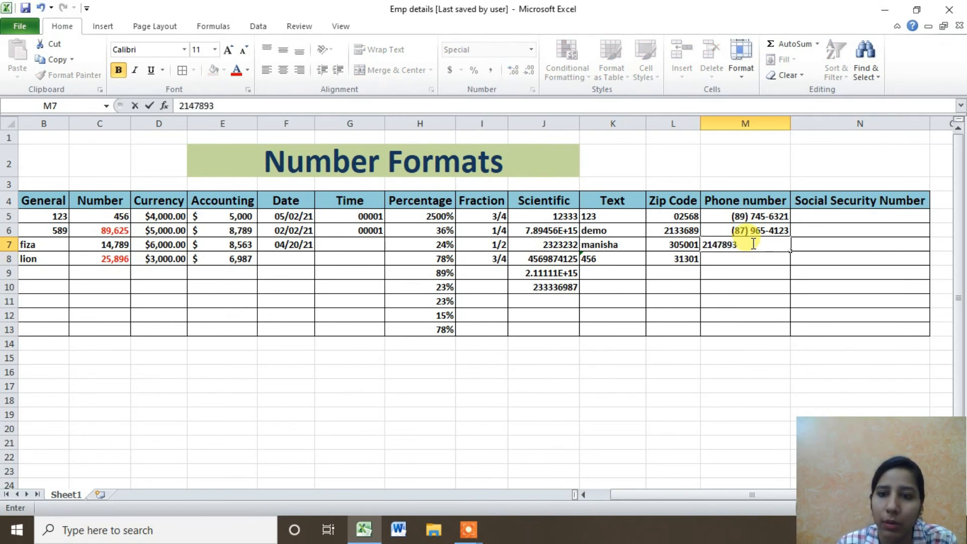
{"action": "type", "text": "2) 147-8935"}
{"action": "key", "text": "Return"}
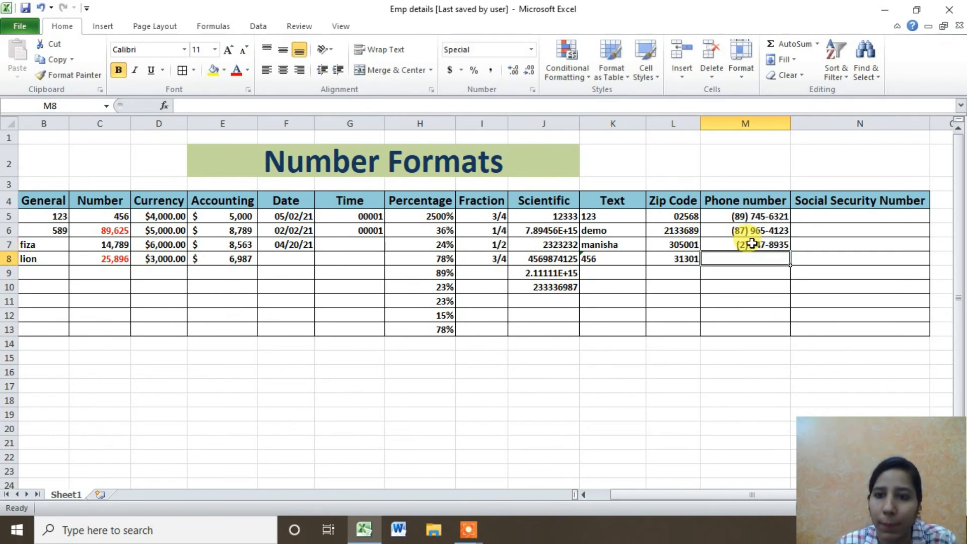
{"action": "type", "text": "22145789"}
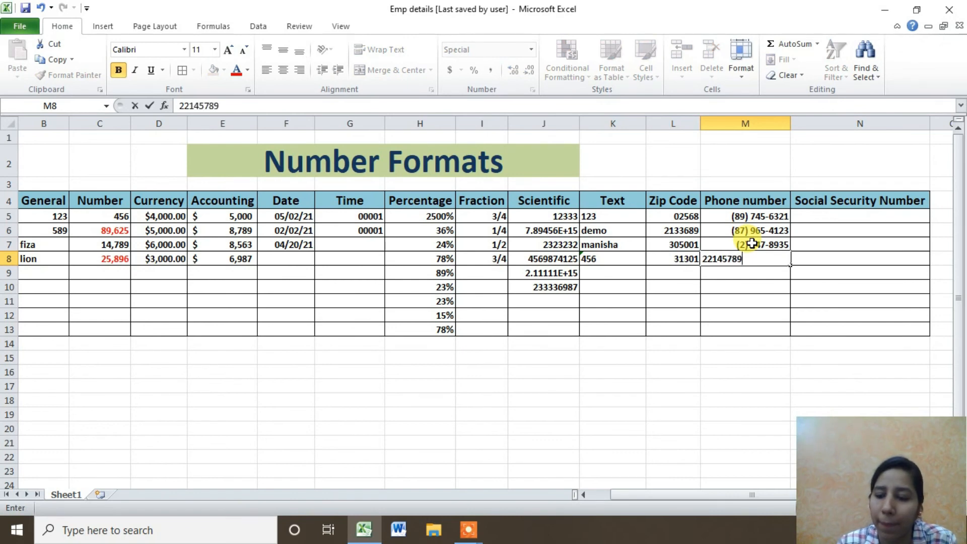
{"action": "key", "text": "Return"}
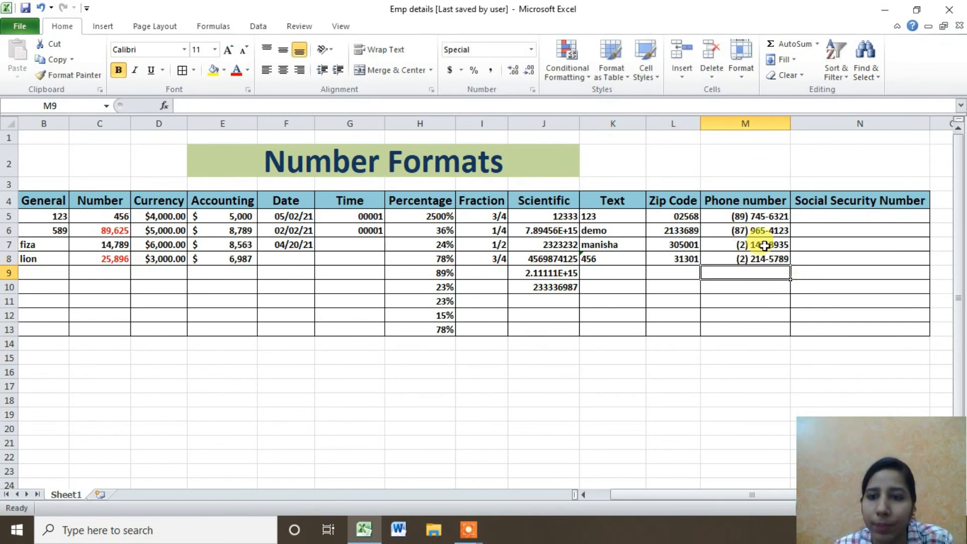
Change the phone number column's special format locale to Gujarati.
{"action": "left_click_drag", "start_coordinate": [740, 216], "coordinate": [750, 330]}
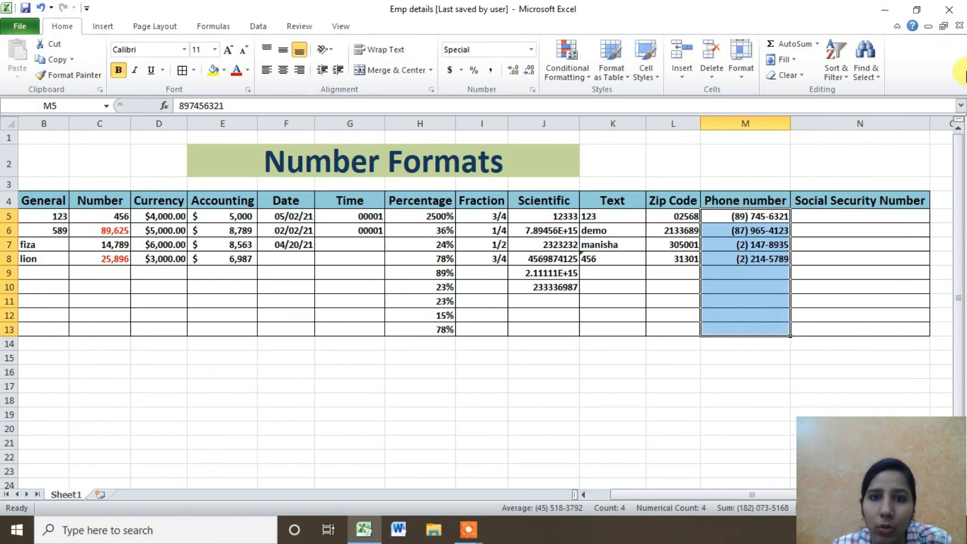
{"action": "left_click", "coordinate": [532, 90]}
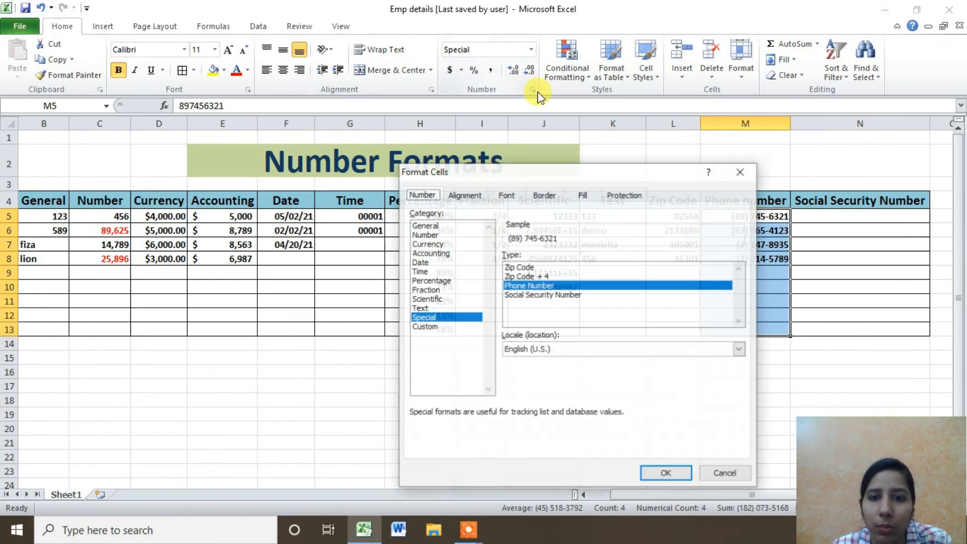
{"action": "left_click", "coordinate": [595, 351]}
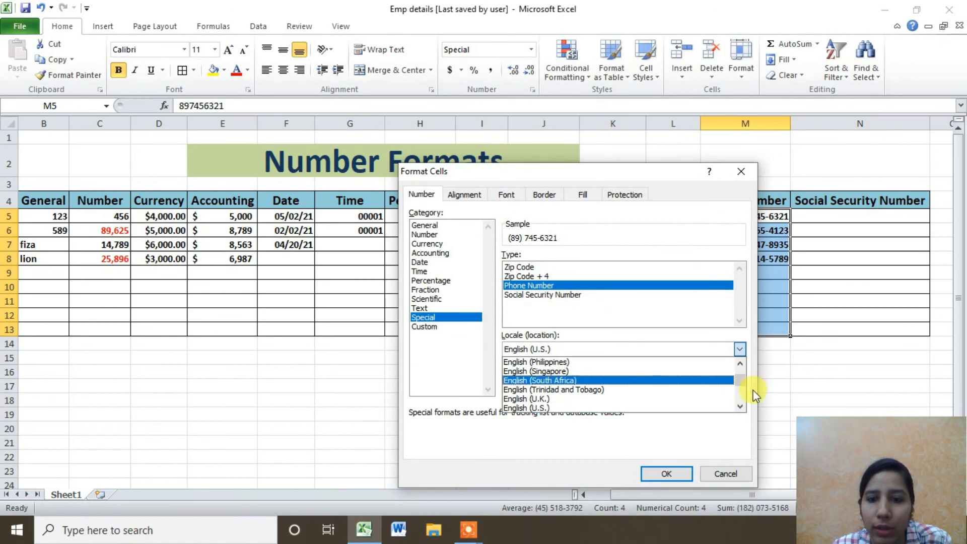
{"action": "left_click_drag", "start_coordinate": [741, 381], "coordinate": [741, 385]}
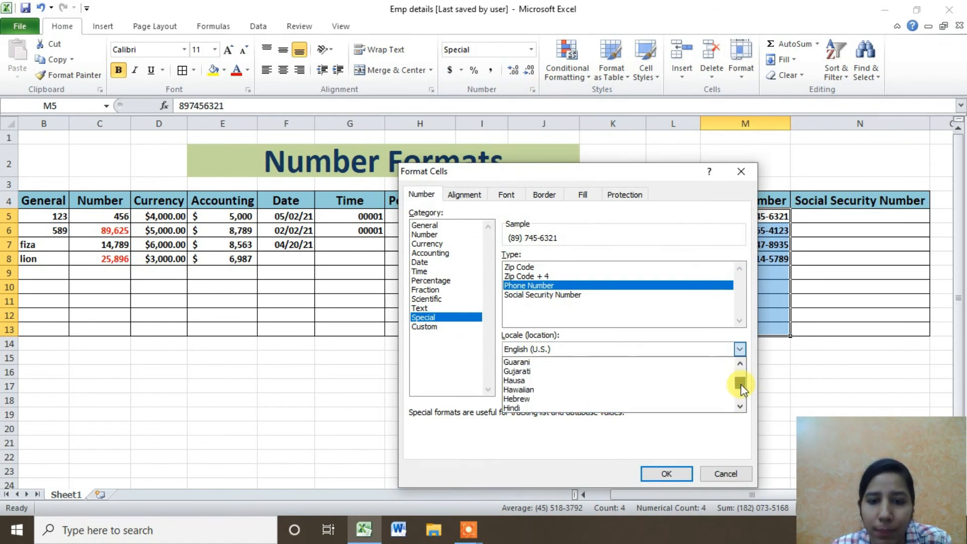
{"action": "left_click", "coordinate": [559, 371]}
{"action": "left_click", "coordinate": [660, 471]}
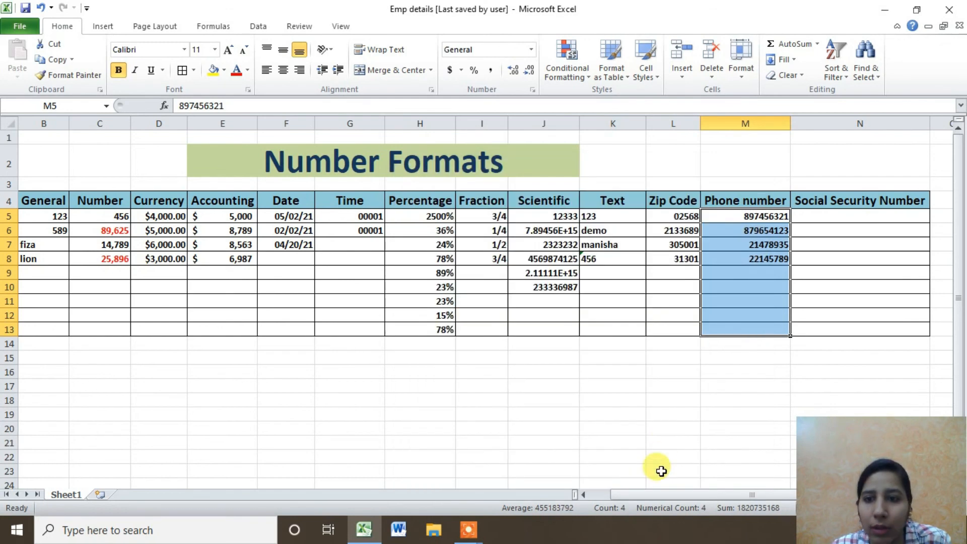
Reselect M5:M13 and change the special format locale to Hindi.
{"action": "left_click", "coordinate": [749, 285]}
{"action": "left_click_drag", "start_coordinate": [772, 215], "coordinate": [780, 328]}
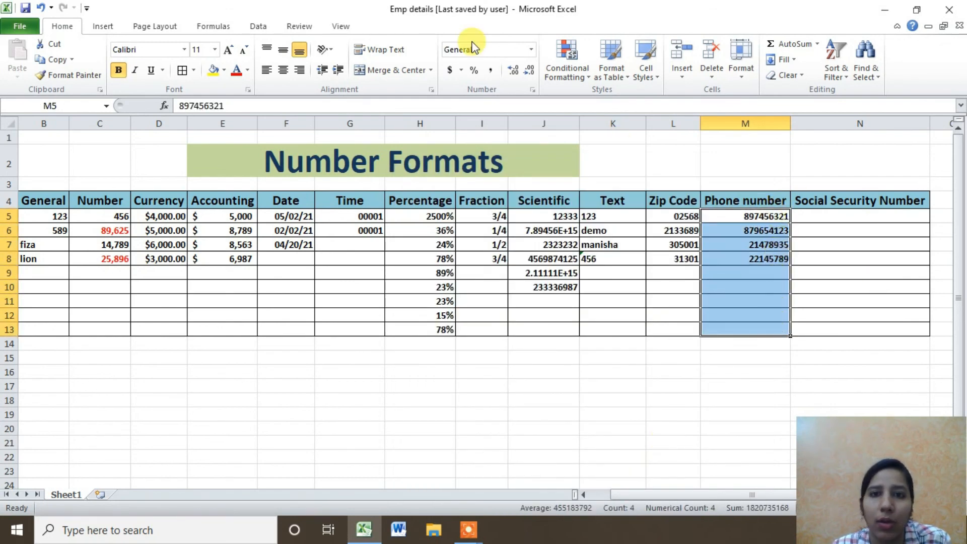
{"action": "left_click", "coordinate": [532, 90]}
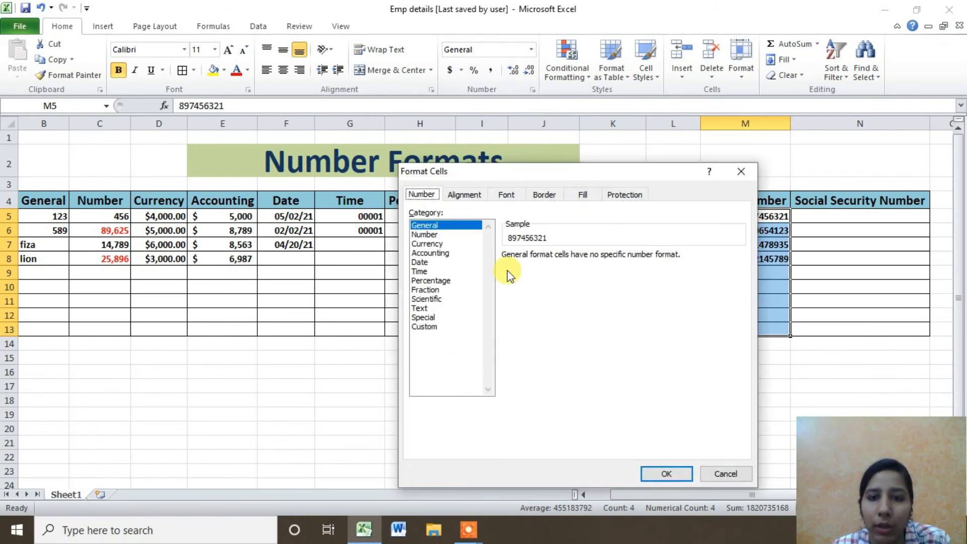
{"action": "left_click", "coordinate": [422, 317]}
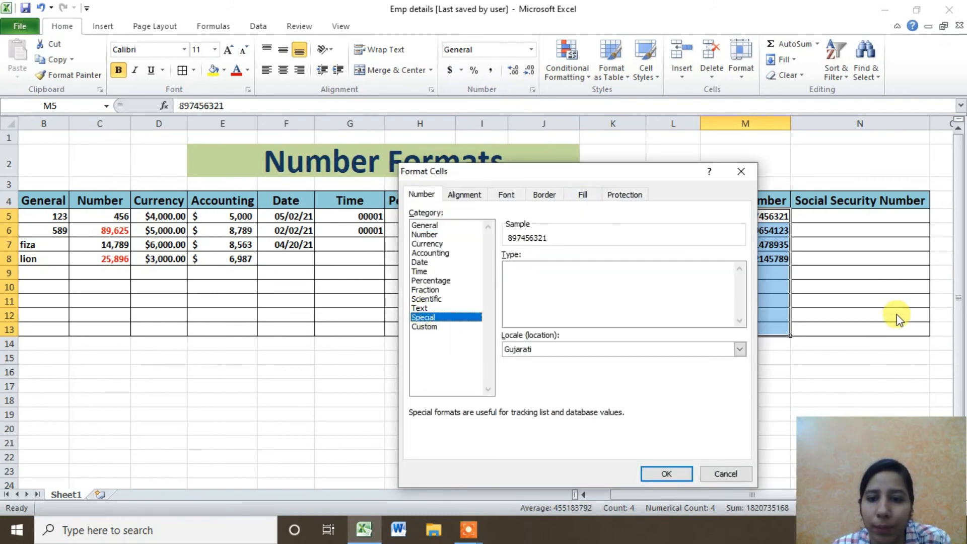
{"action": "left_click", "coordinate": [739, 349]}
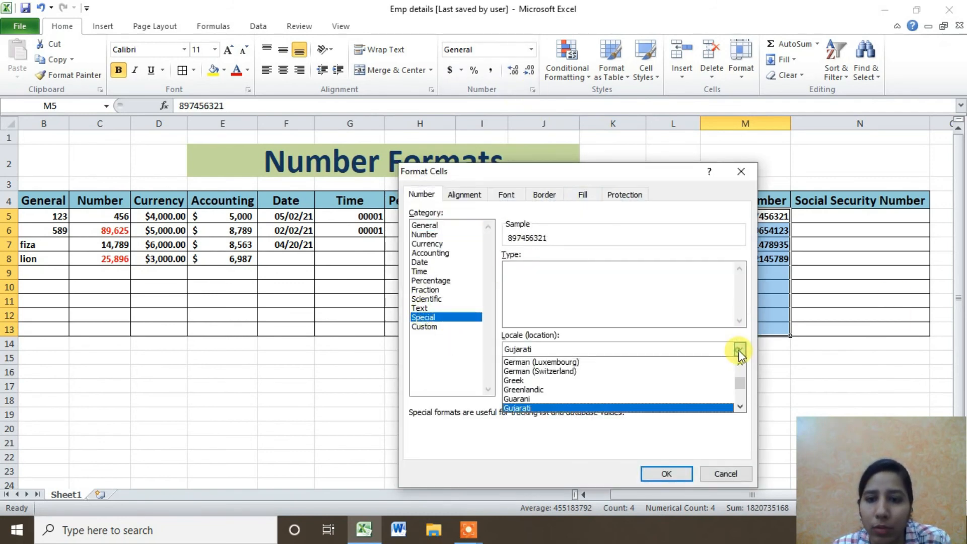
{"action": "left_click", "coordinate": [739, 406]}
{"action": "left_click", "coordinate": [739, 406]}
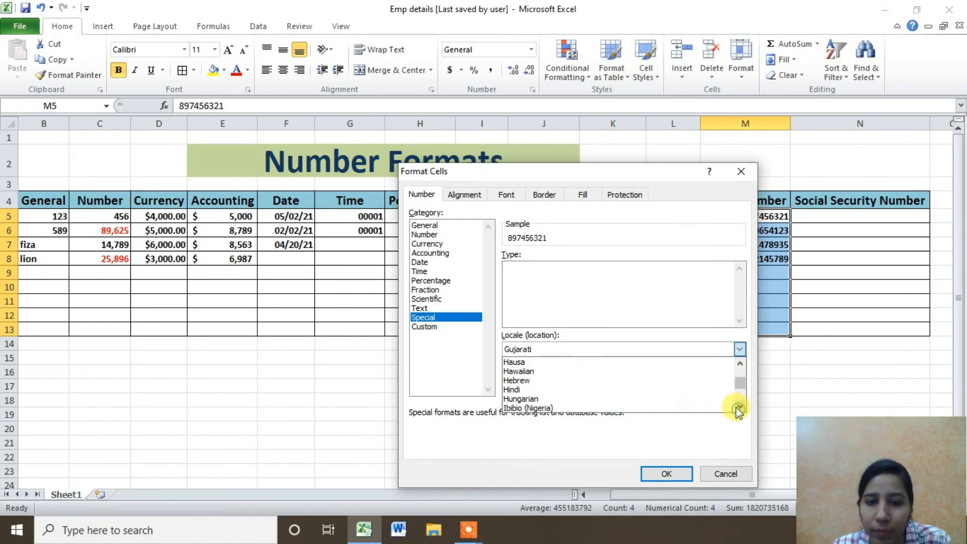
{"action": "left_click", "coordinate": [660, 391]}
{"action": "left_click", "coordinate": [666, 473]}
{"action": "left_click", "coordinate": [816, 205]}
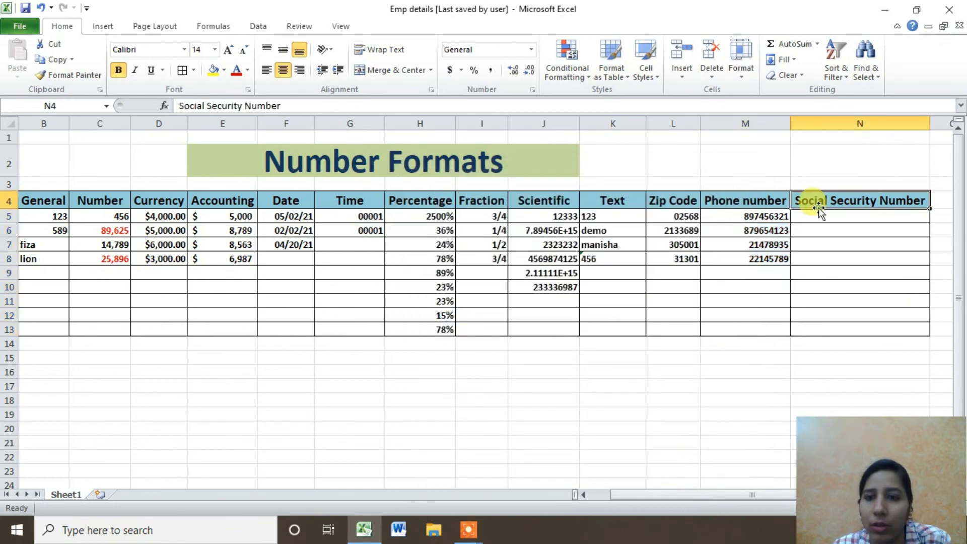
Select N5 and apply the Special category, leaving the locale on Hindi.
{"action": "left_click_drag", "start_coordinate": [750, 216], "coordinate": [755, 327]}
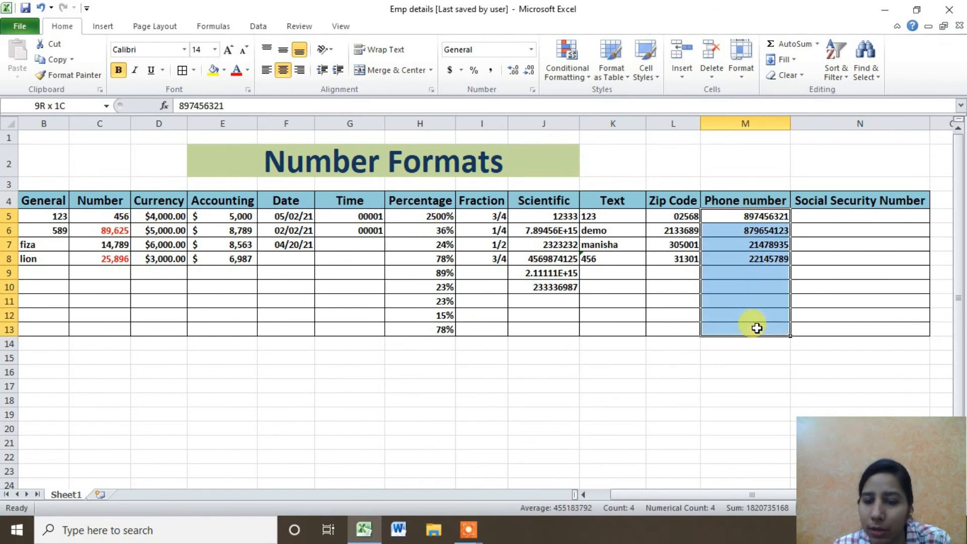
{"action": "left_click", "coordinate": [805, 216]}
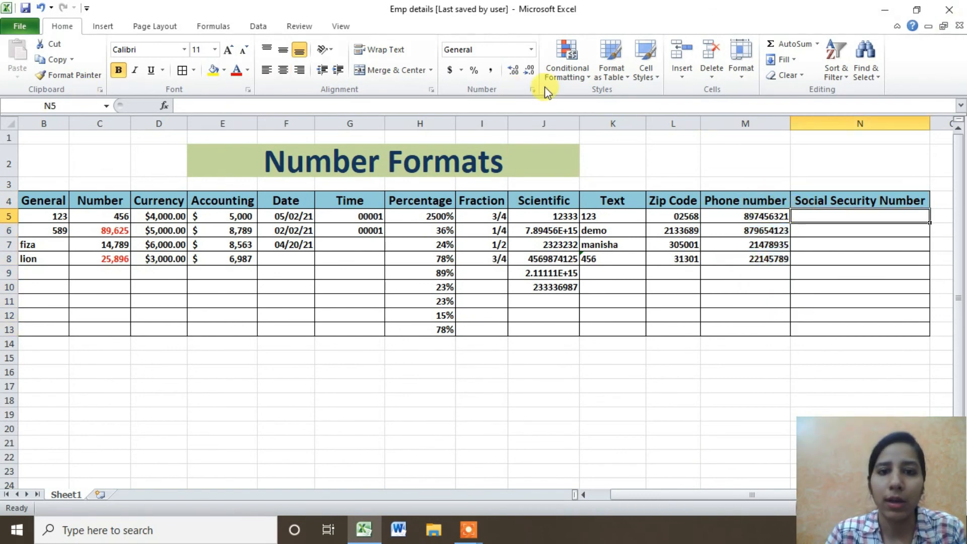
{"action": "left_click", "coordinate": [532, 92]}
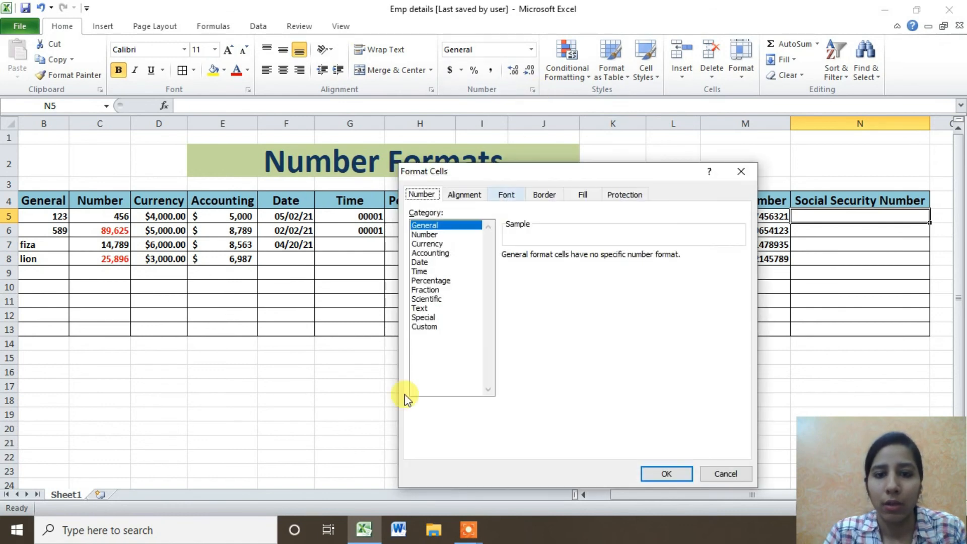
{"action": "left_click", "coordinate": [445, 317]}
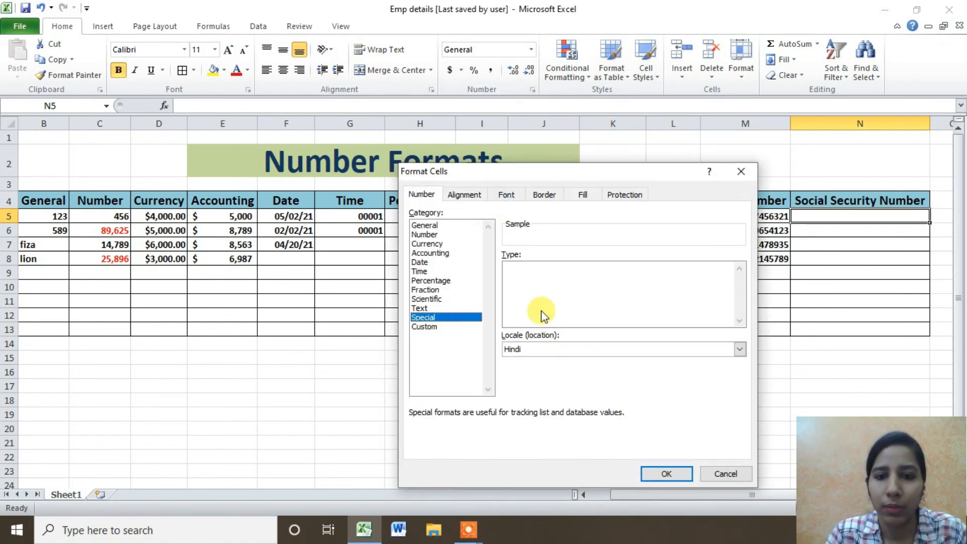
{"action": "left_click", "coordinate": [551, 348]}
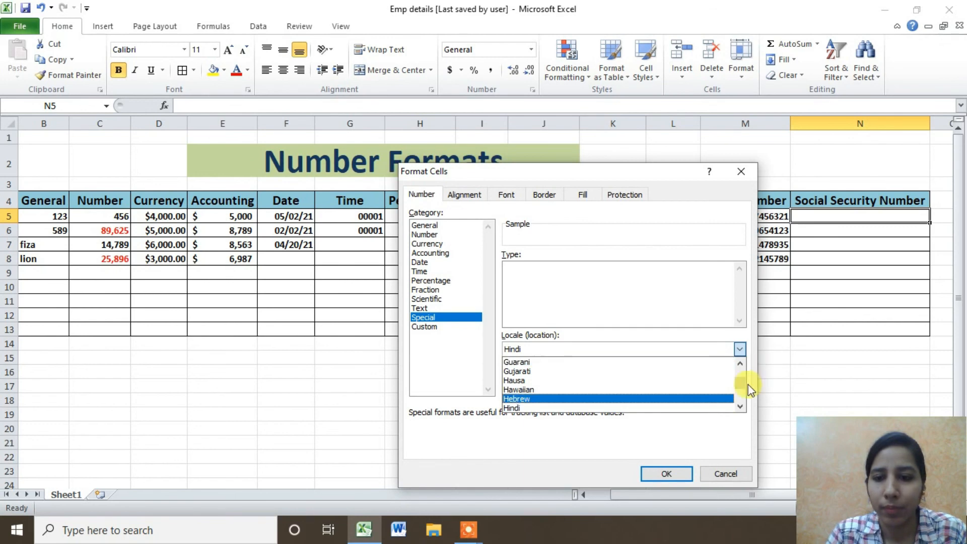
{"action": "left_click_drag", "start_coordinate": [739, 384], "coordinate": [735, 351]}
{"action": "left_click", "coordinate": [541, 355]}
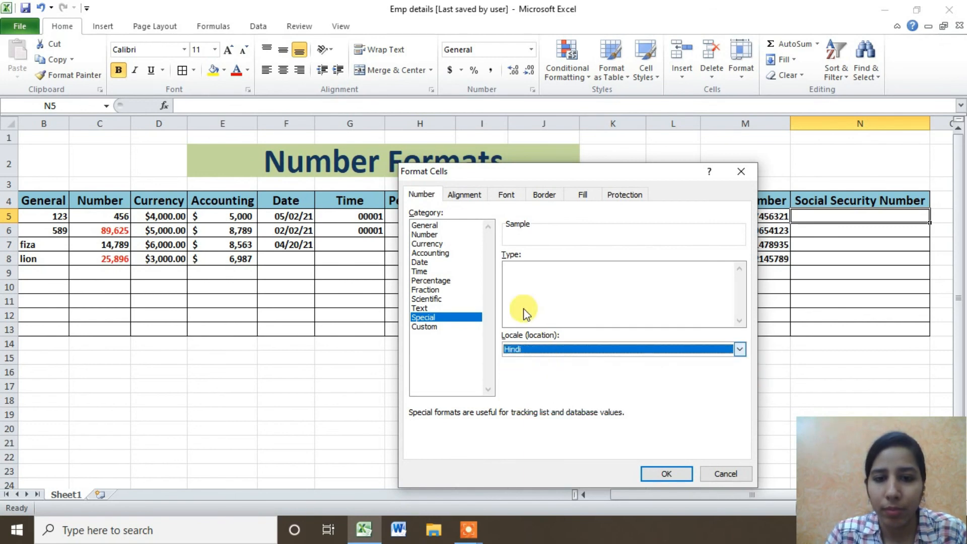
{"action": "double_click", "coordinate": [428, 318]}
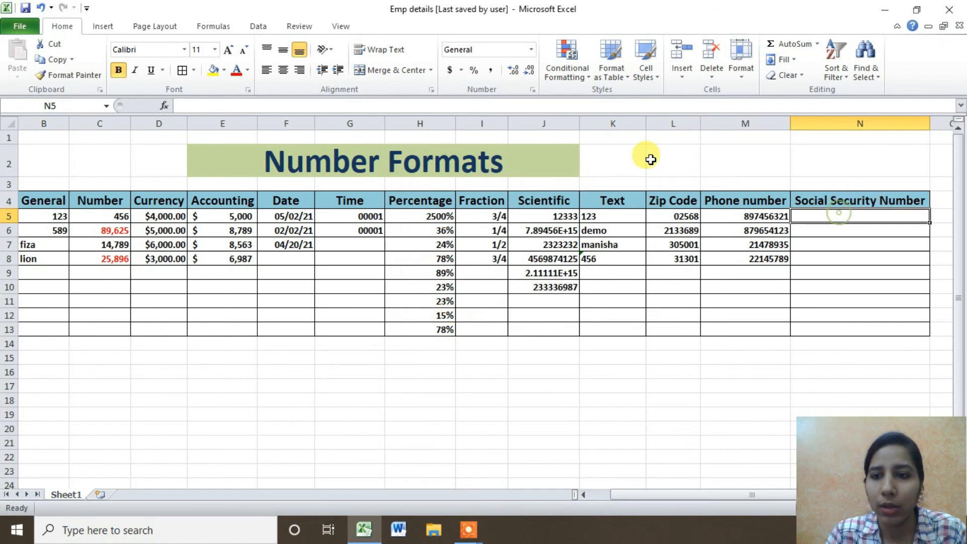
Set N5 to Special Social Security Number with the English (U.S.) locale.
{"action": "left_click", "coordinate": [533, 91]}
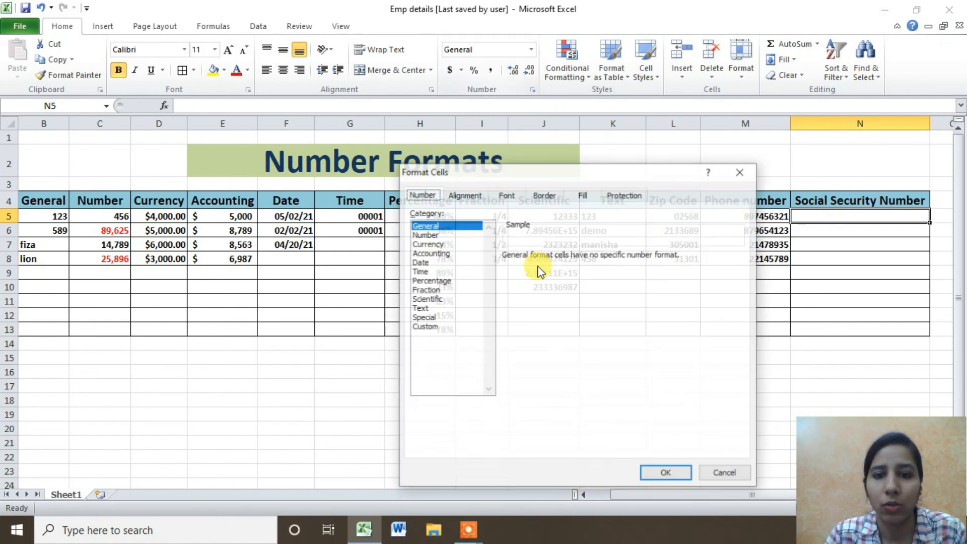
{"action": "left_click", "coordinate": [428, 317]}
{"action": "left_click", "coordinate": [564, 348]}
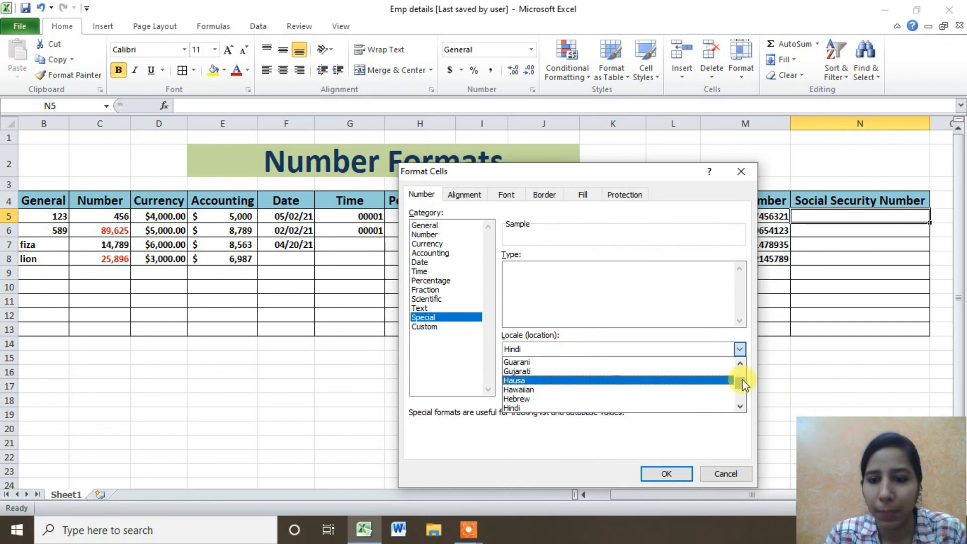
{"action": "left_click_drag", "start_coordinate": [744, 385], "coordinate": [740, 365]}
{"action": "left_click", "coordinate": [629, 362]}
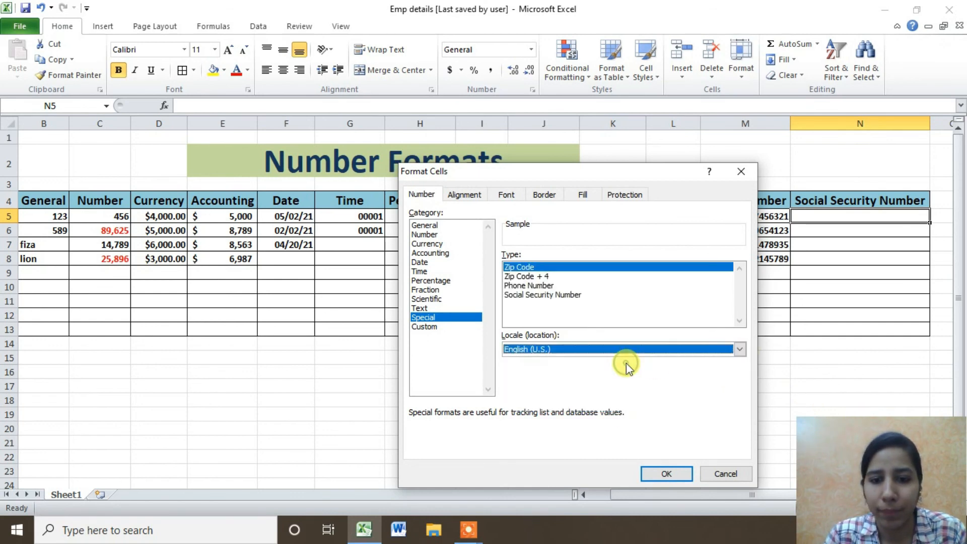
{"action": "left_click", "coordinate": [550, 296]}
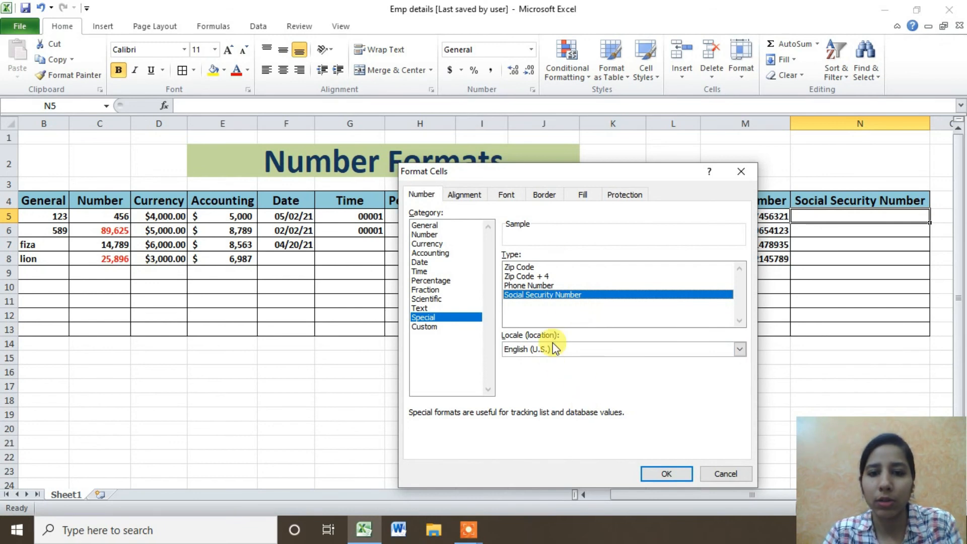
{"action": "left_click", "coordinate": [665, 474]}
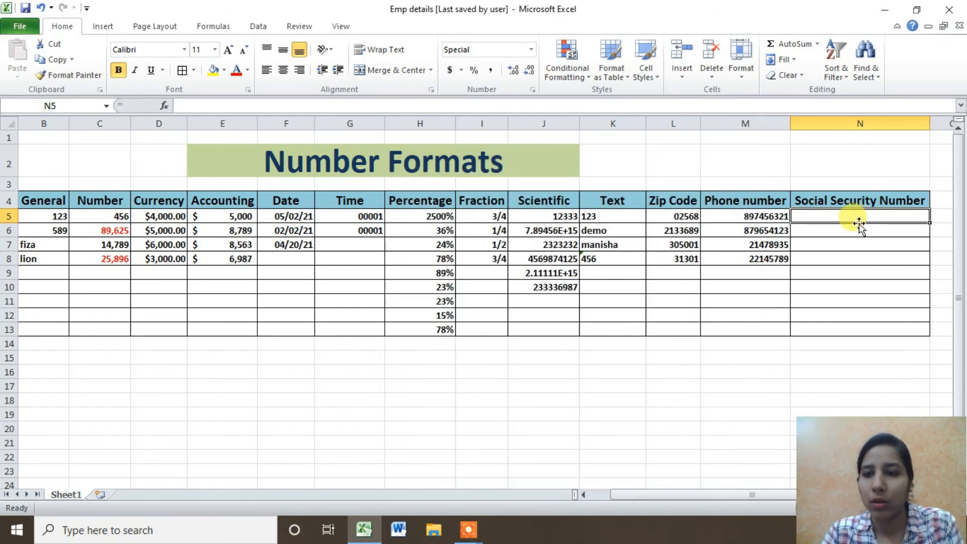
Enter 25-98-3356 in N5 and format N5:N13 with the Special Social Security Number format.
{"action": "type", "text": "25-98-"}
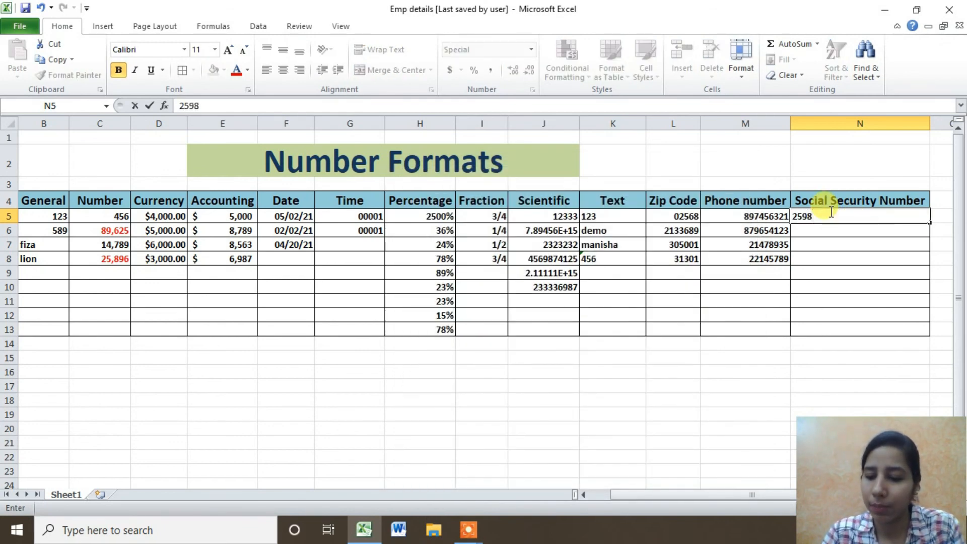
{"action": "type", "text": "3356"}
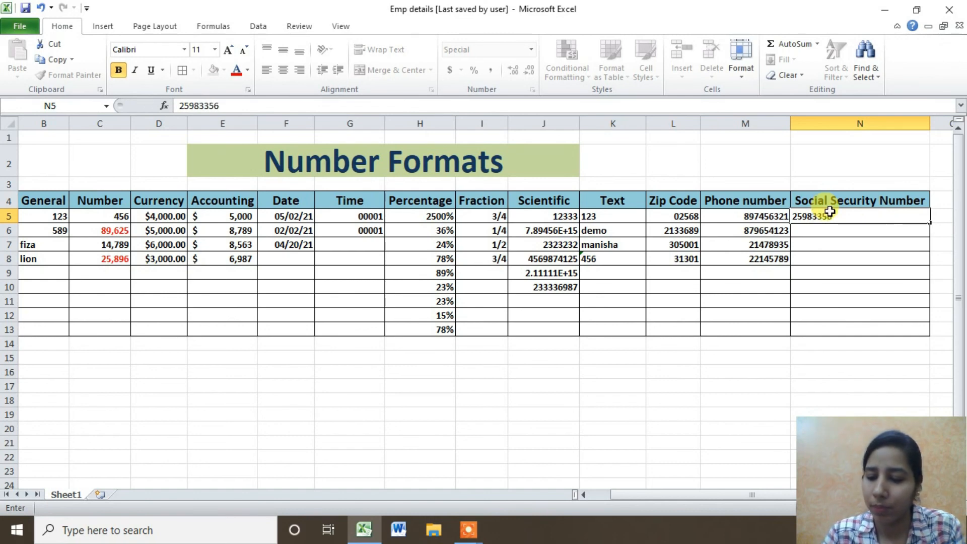
{"action": "key", "text": "Return"}
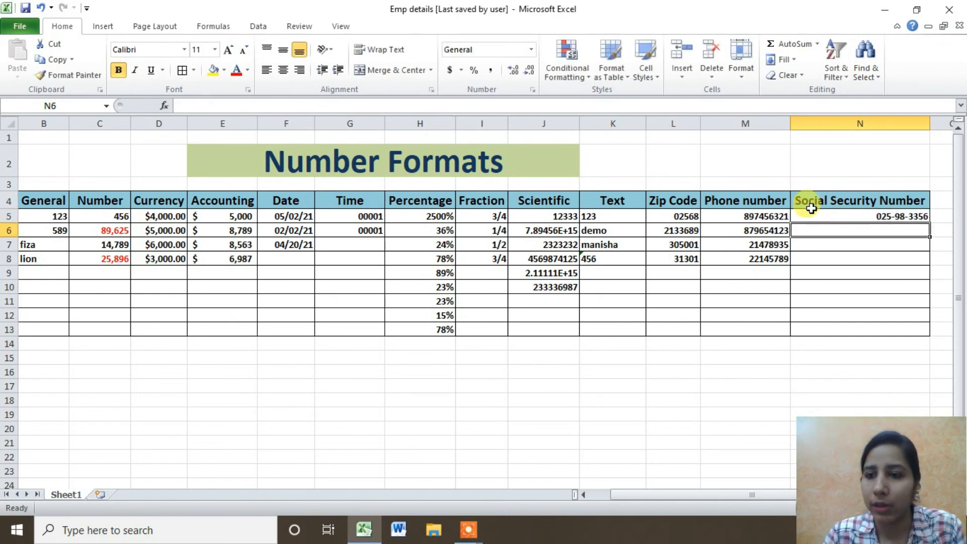
{"action": "left_click_drag", "start_coordinate": [838, 218], "coordinate": [835, 328]}
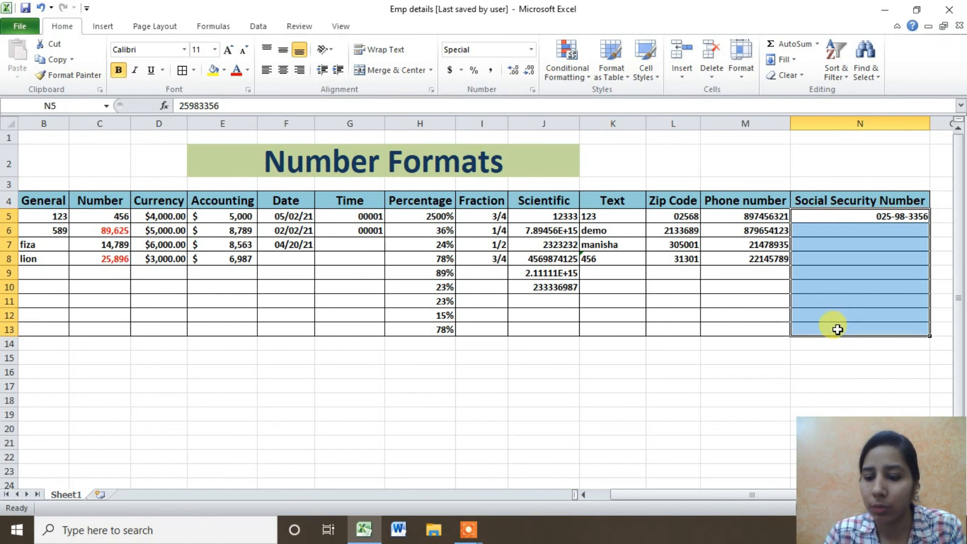
{"action": "left_click", "coordinate": [534, 91]}
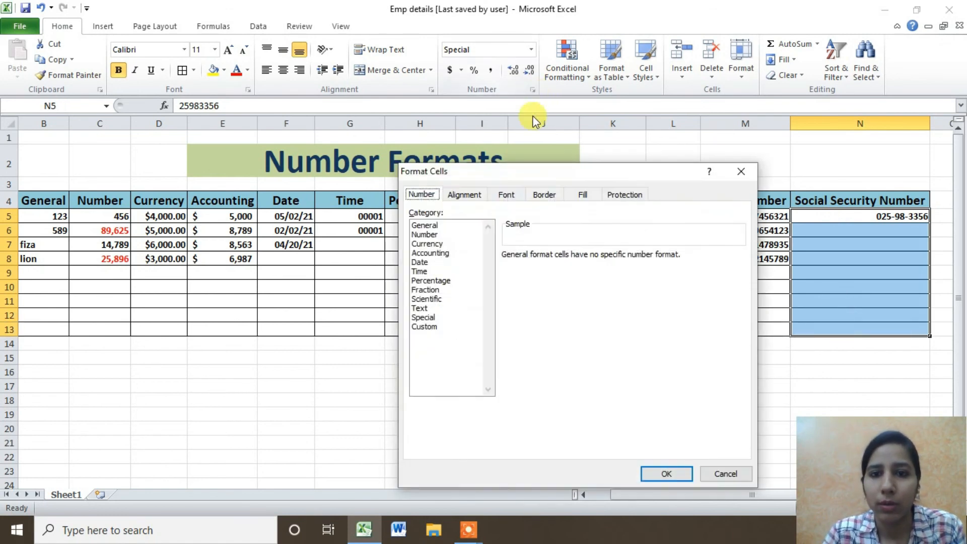
{"action": "left_click", "coordinate": [426, 317]}
{"action": "left_click", "coordinate": [531, 294]}
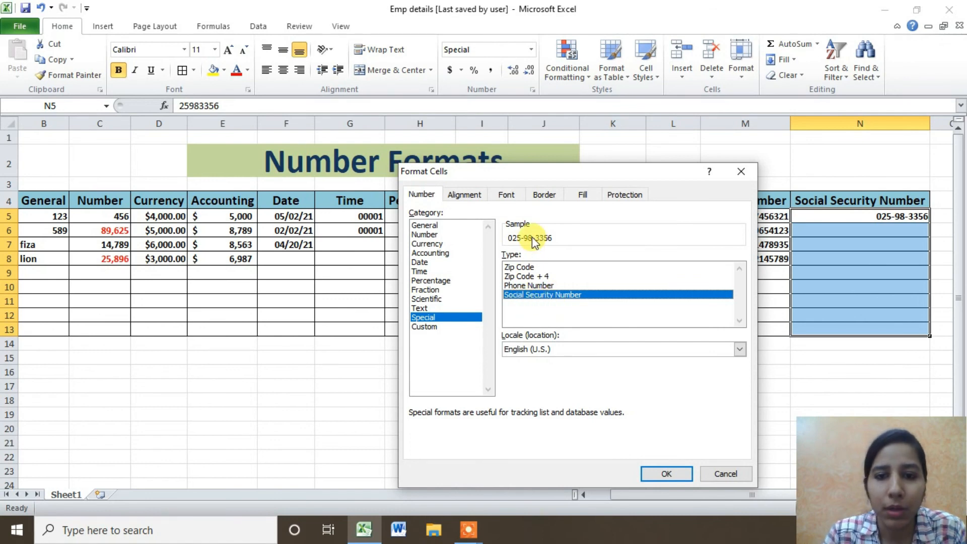
{"action": "left_click", "coordinate": [667, 473]}
{"action": "double_click", "coordinate": [847, 229]}
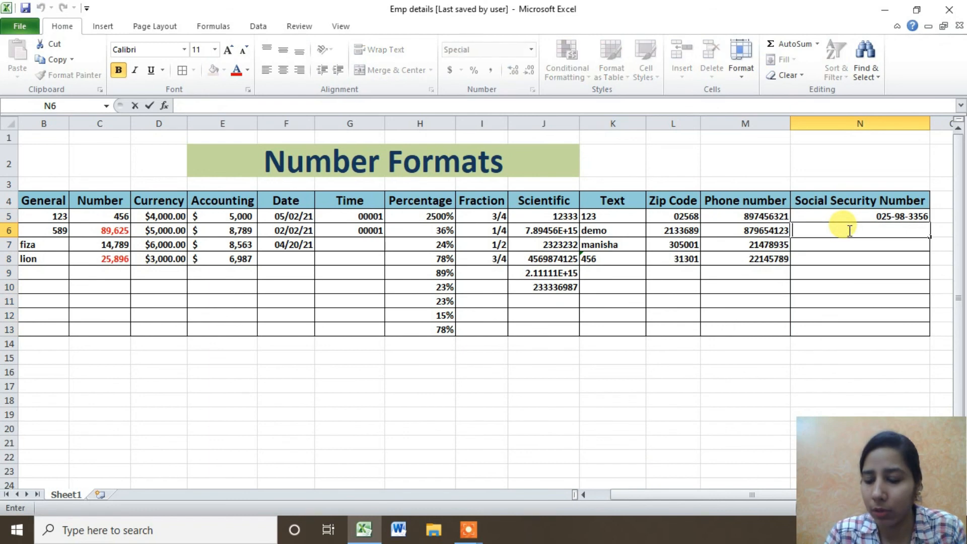
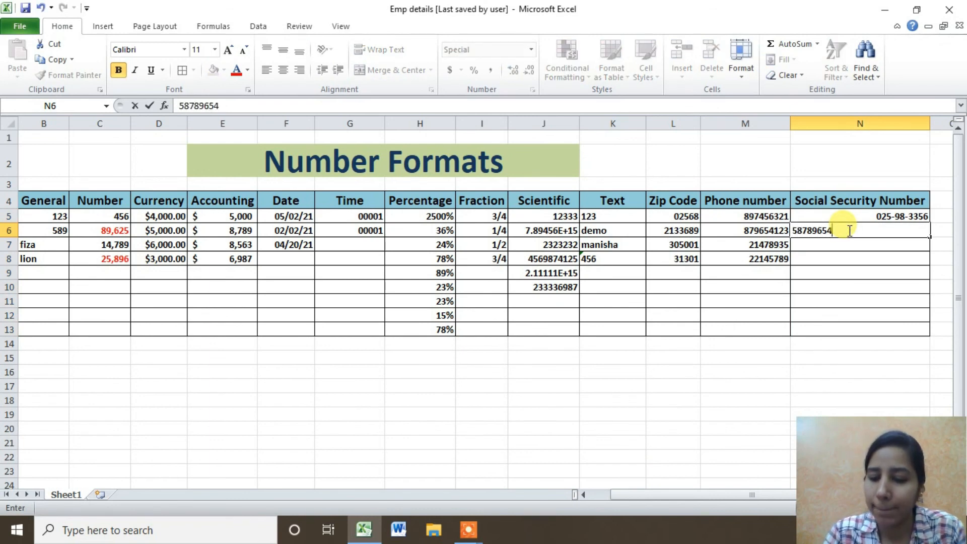
{"action": "key", "text": "Return"}
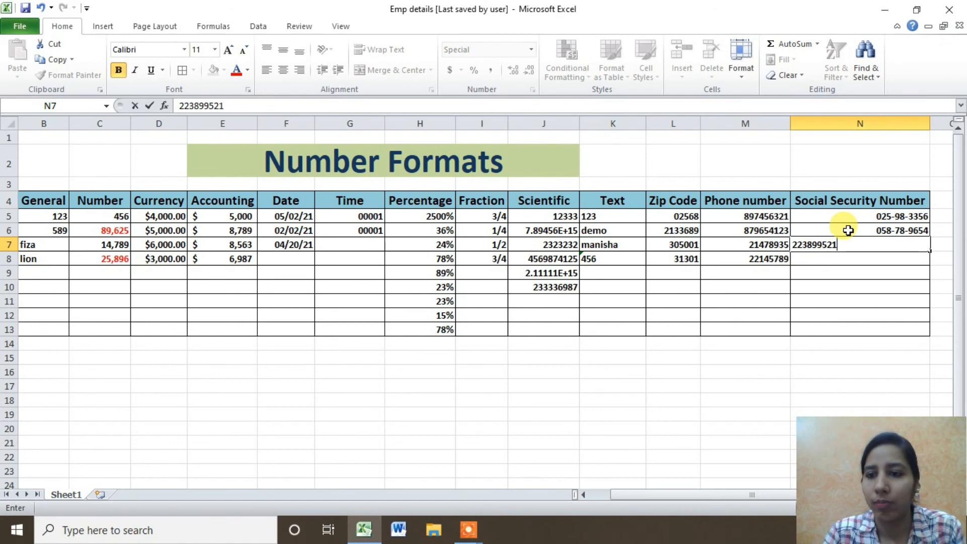
{"action": "key", "text": "Return"}
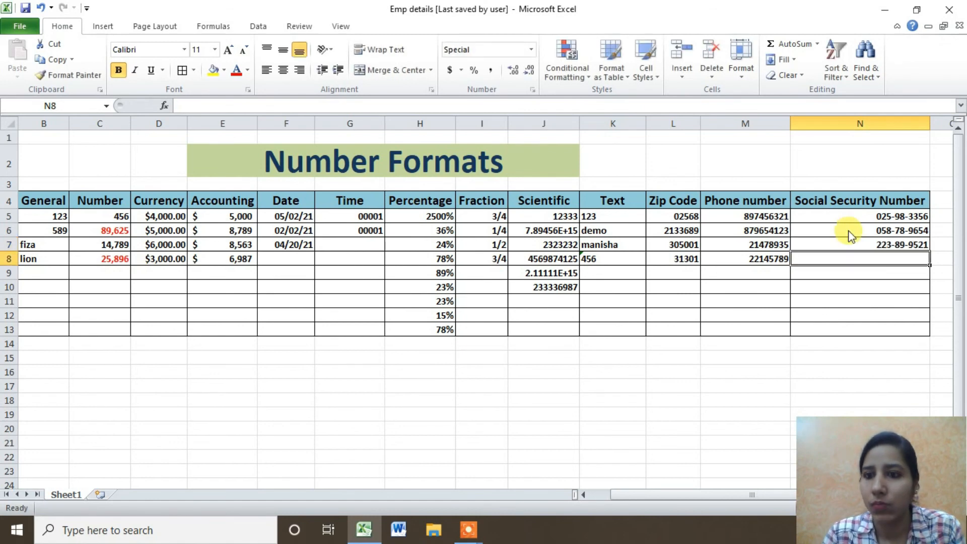
{"action": "key", "text": "Return"}
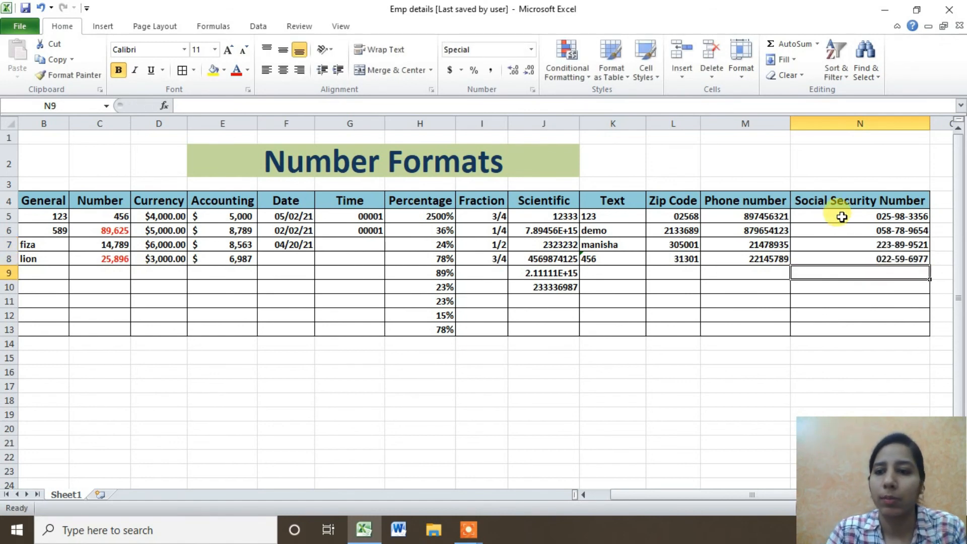
{"action": "left_click_drag", "start_coordinate": [837, 215], "coordinate": [846, 258]}
{"action": "left_click_drag", "start_coordinate": [720, 215], "coordinate": [720, 271]}
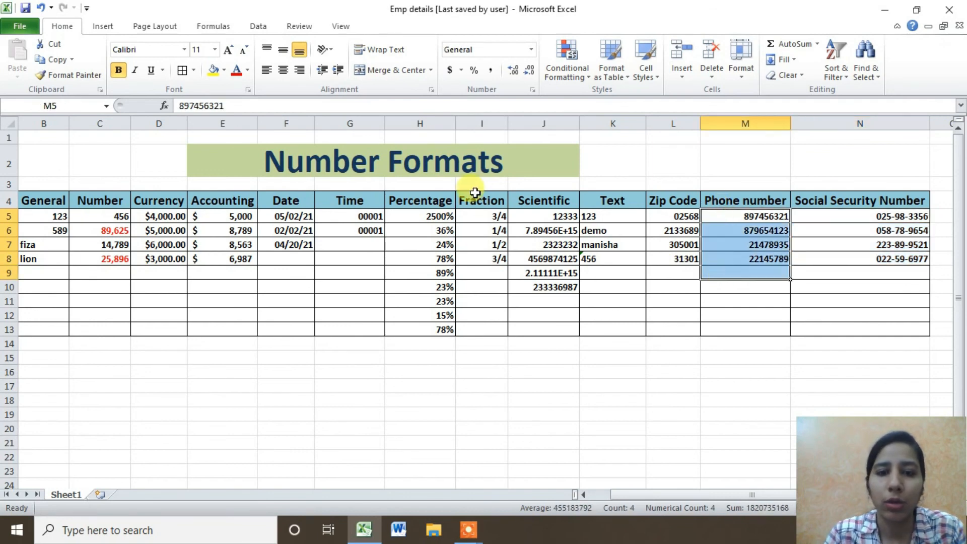
{"action": "left_click_drag", "start_coordinate": [621, 495], "coordinate": [611, 500]}
{"action": "left_click", "coordinate": [106, 215]}
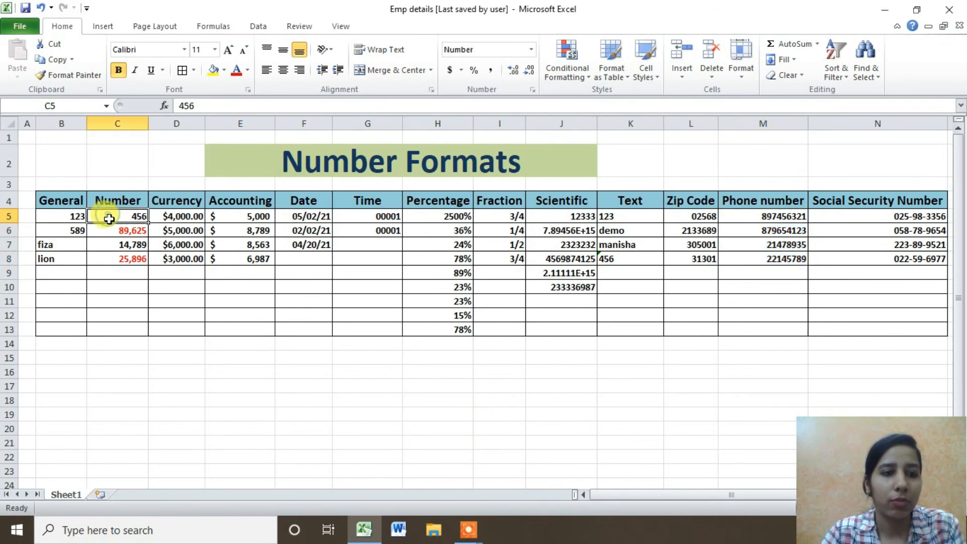
{"action": "left_click", "coordinate": [56, 225]}
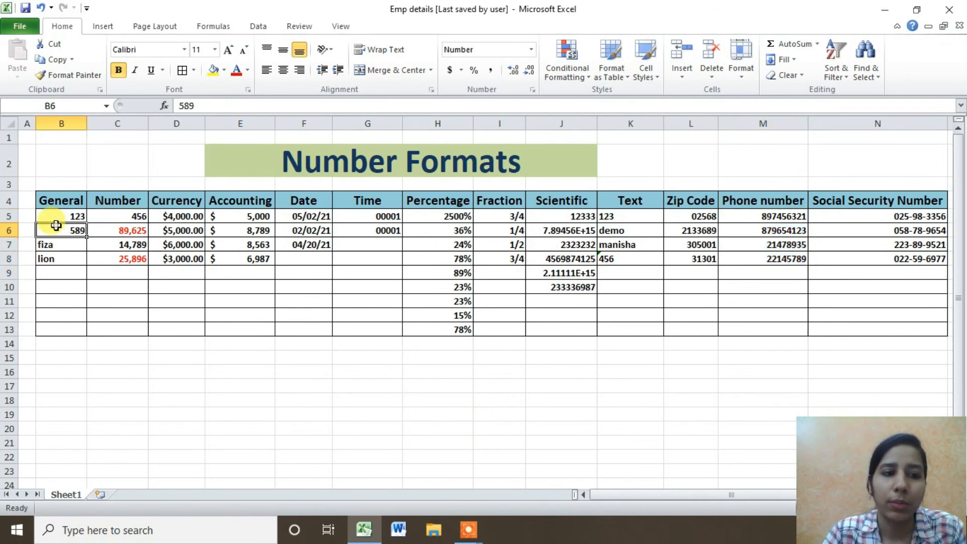
{"action": "left_click", "coordinate": [115, 201]}
{"action": "left_click", "coordinate": [163, 200]}
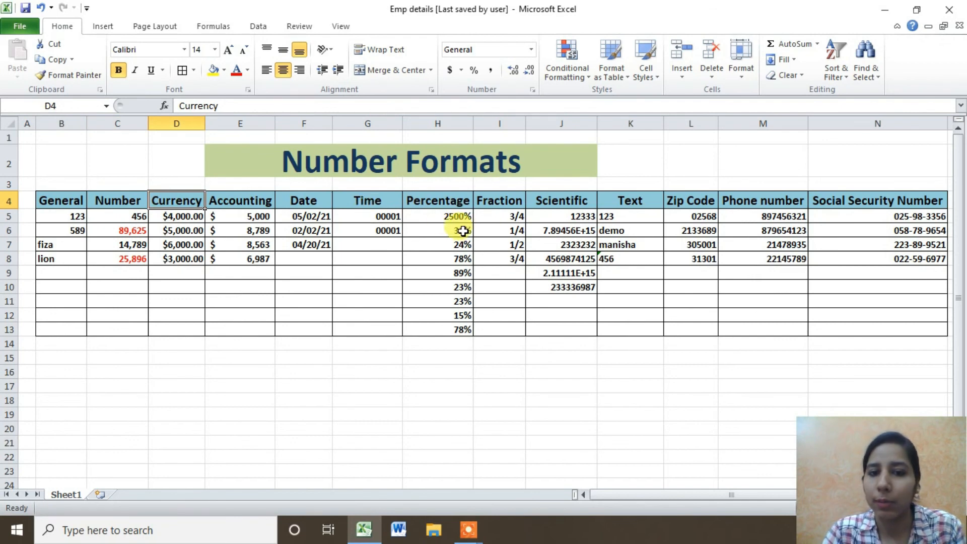
{"action": "left_click_drag", "start_coordinate": [449, 215], "coordinate": [453, 328]}
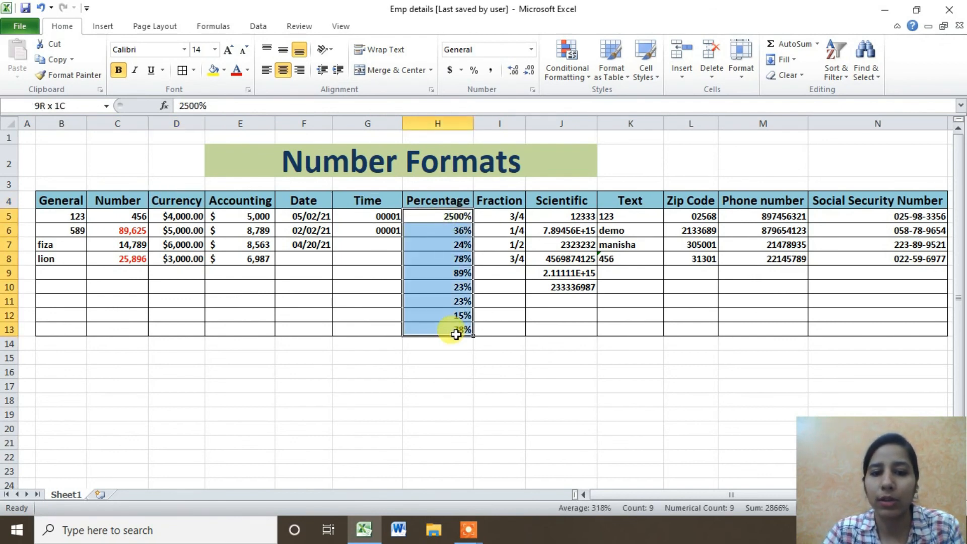
{"action": "left_click", "coordinate": [506, 216]}
{"action": "left_click_drag", "start_coordinate": [506, 216], "coordinate": [503, 315]}
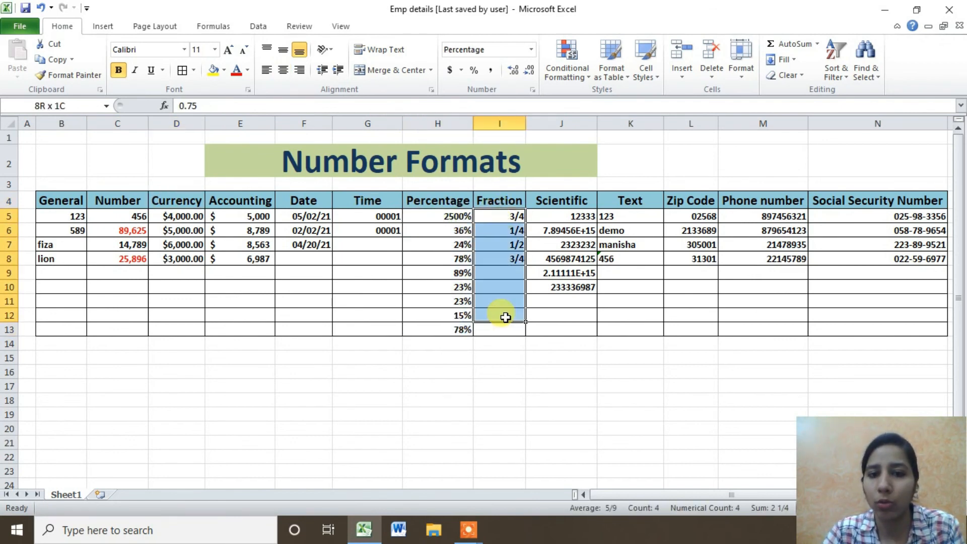
{"action": "left_click_drag", "start_coordinate": [563, 215], "coordinate": [563, 306]}
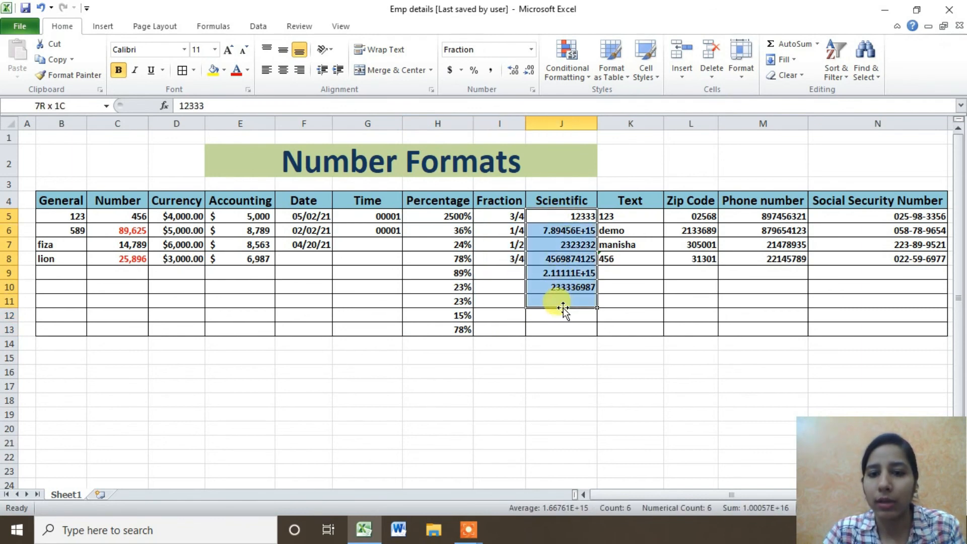
{"action": "left_click_drag", "start_coordinate": [610, 216], "coordinate": [610, 331]}
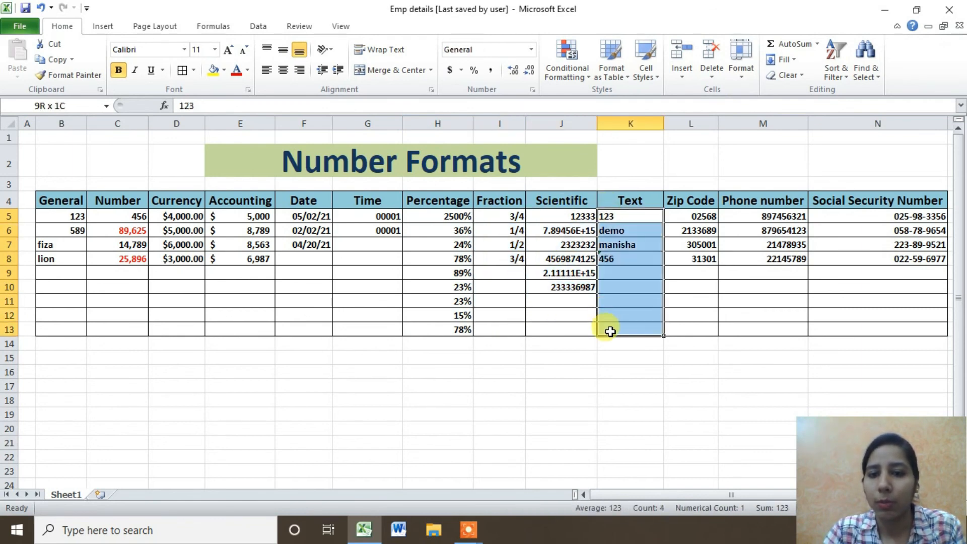
{"action": "left_click_drag", "start_coordinate": [825, 217], "coordinate": [829, 330]}
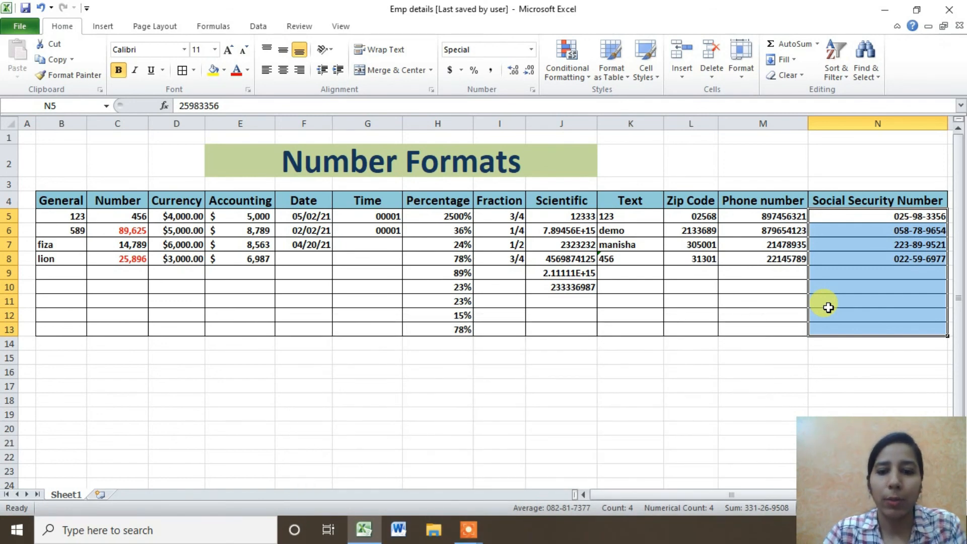
{"action": "mouse_move", "coordinate": [621, 498]}
{"action": "left_mouse_down"}
{"action": "mouse_move", "coordinate": [664, 501]}
{"action": "mouse_move", "coordinate": [602, 500]}
{"action": "left_mouse_up"}
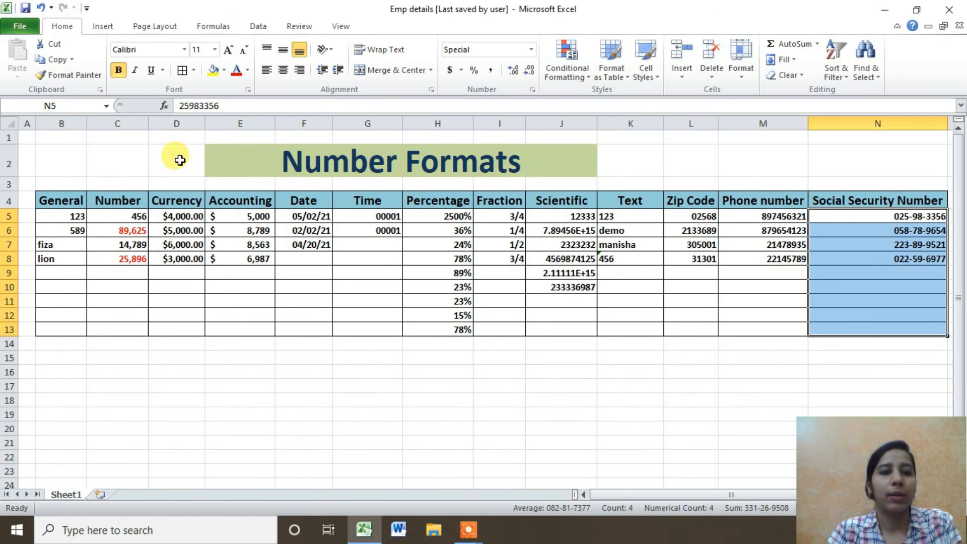
{"action": "left_click_drag", "start_coordinate": [179, 161], "coordinate": [174, 317]}
{"action": "left_click", "coordinate": [248, 401]}
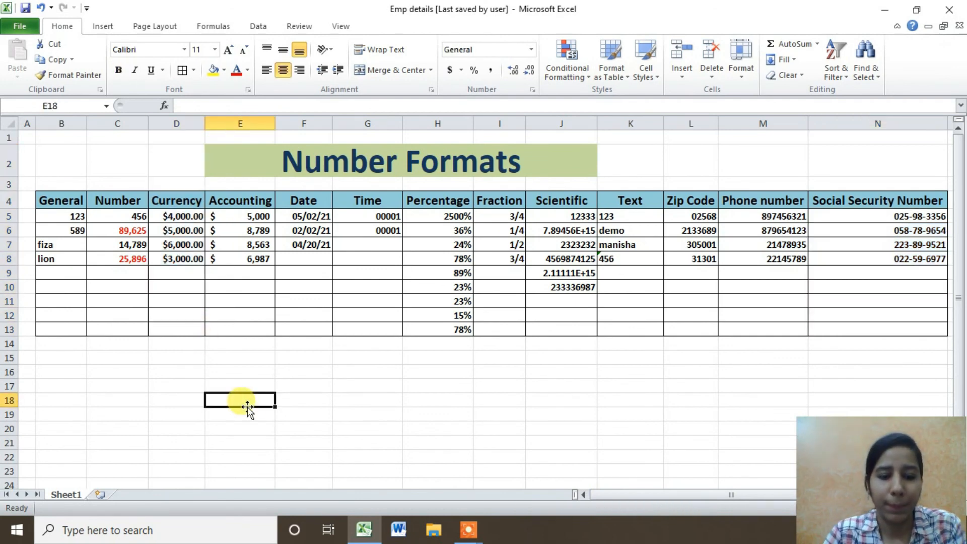